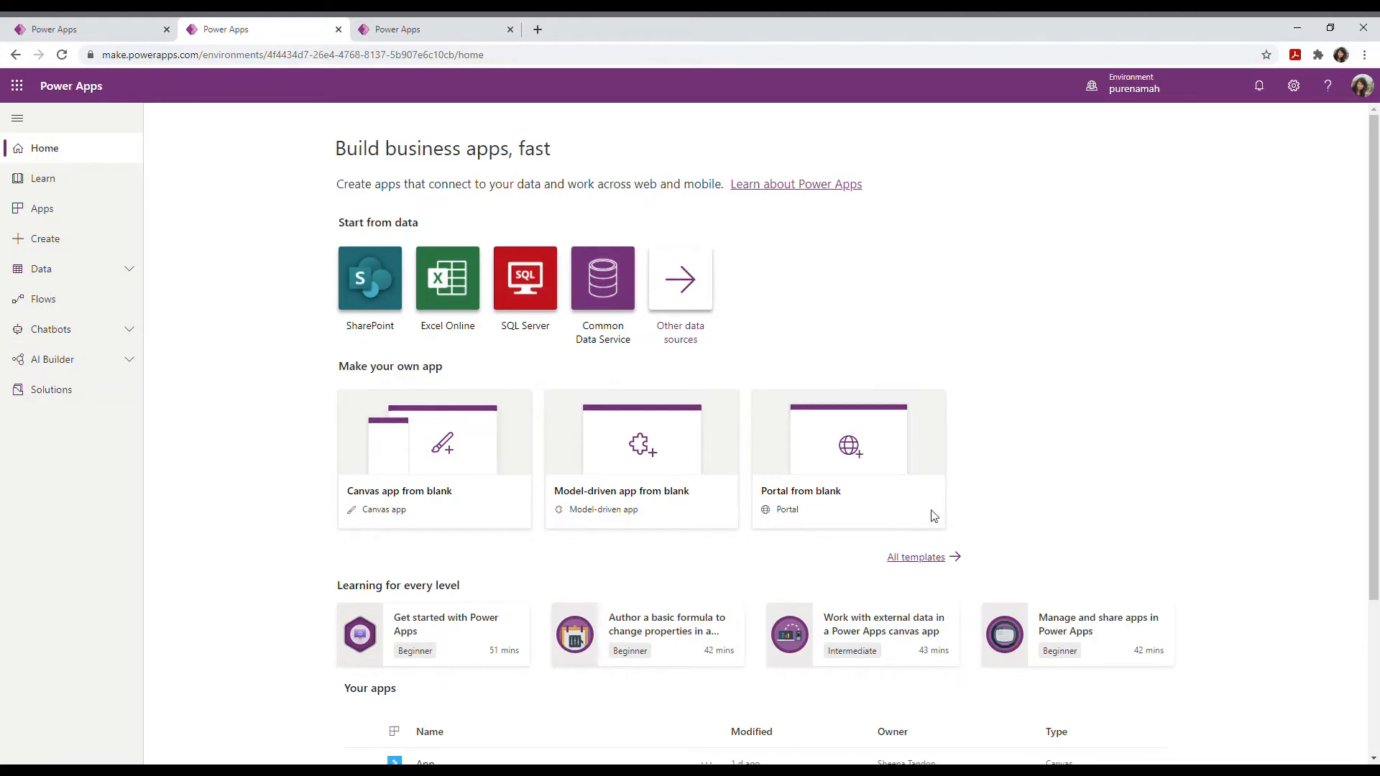
Step: Start a blank portal and name it 'Vaccine'
click(812, 501)
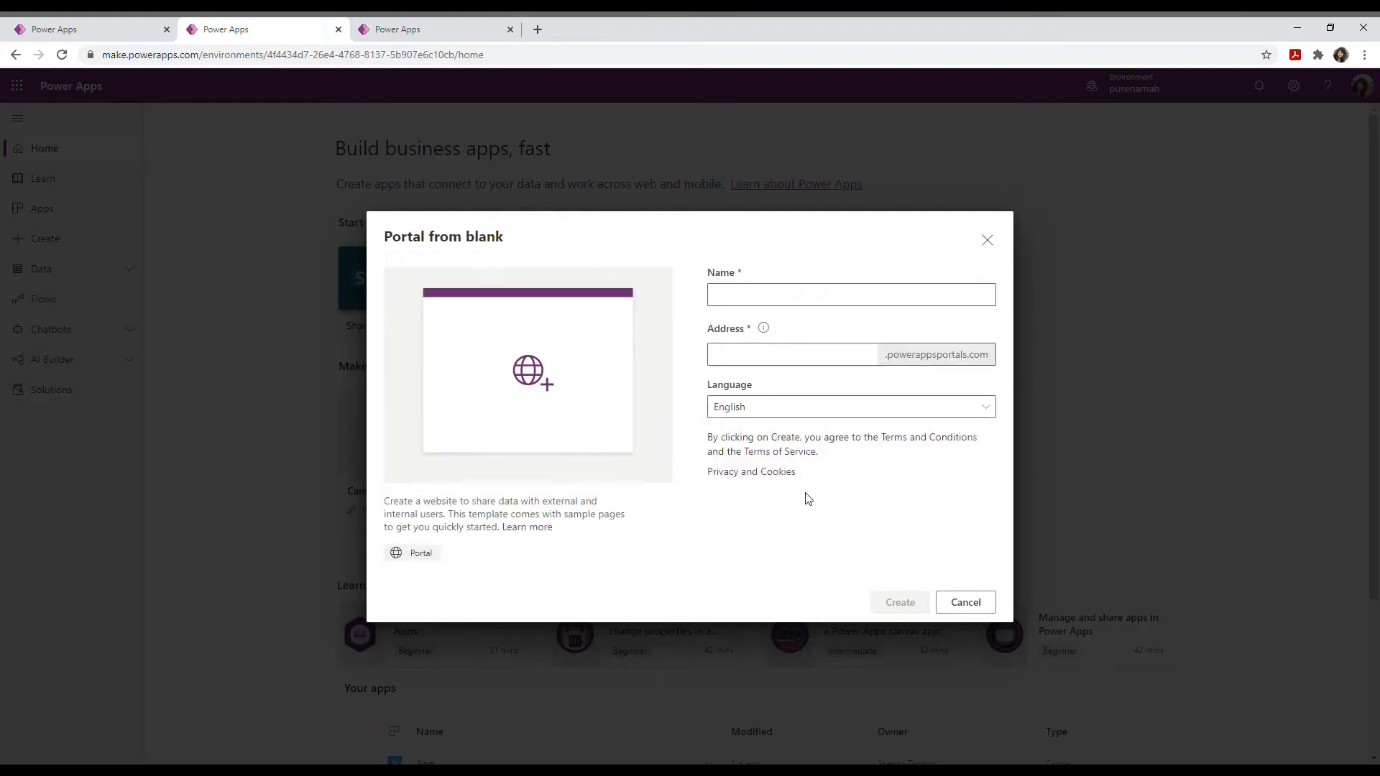
click(752, 303)
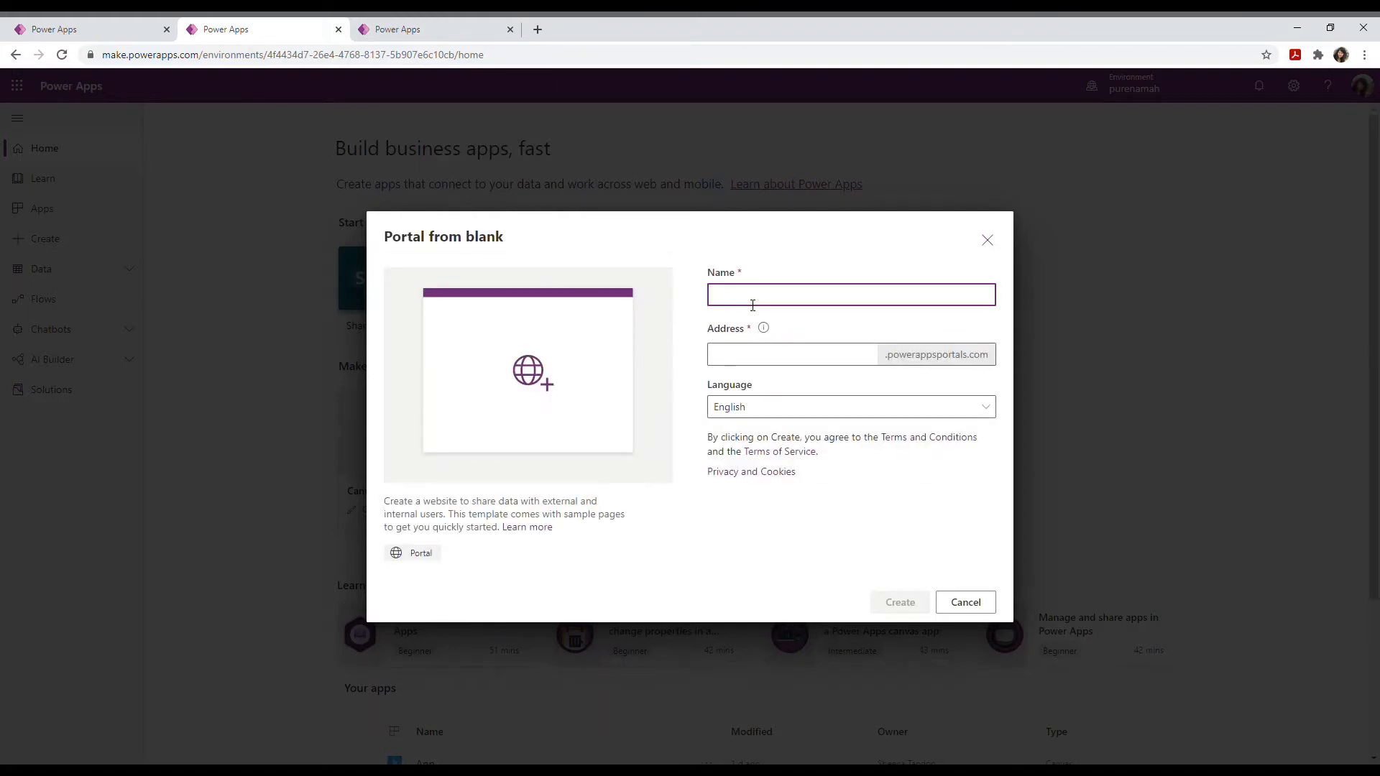
text(Vaccine registration)
drag(805, 296, 755, 298)
key(BackSpace)
Step: Set the portal address to 'vaccinesportal', confirm it is available, and create the portal
click(738, 359)
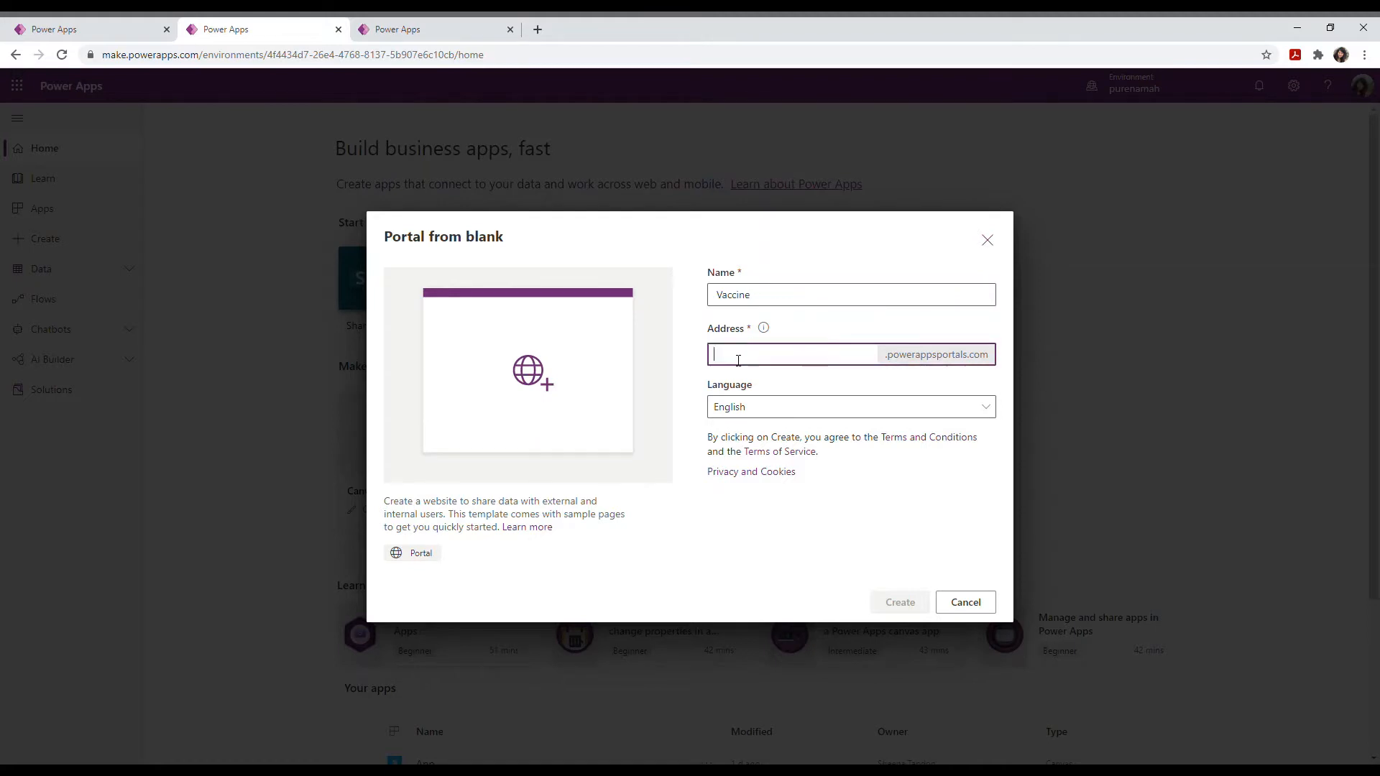
text(Vaccine)
click(886, 538)
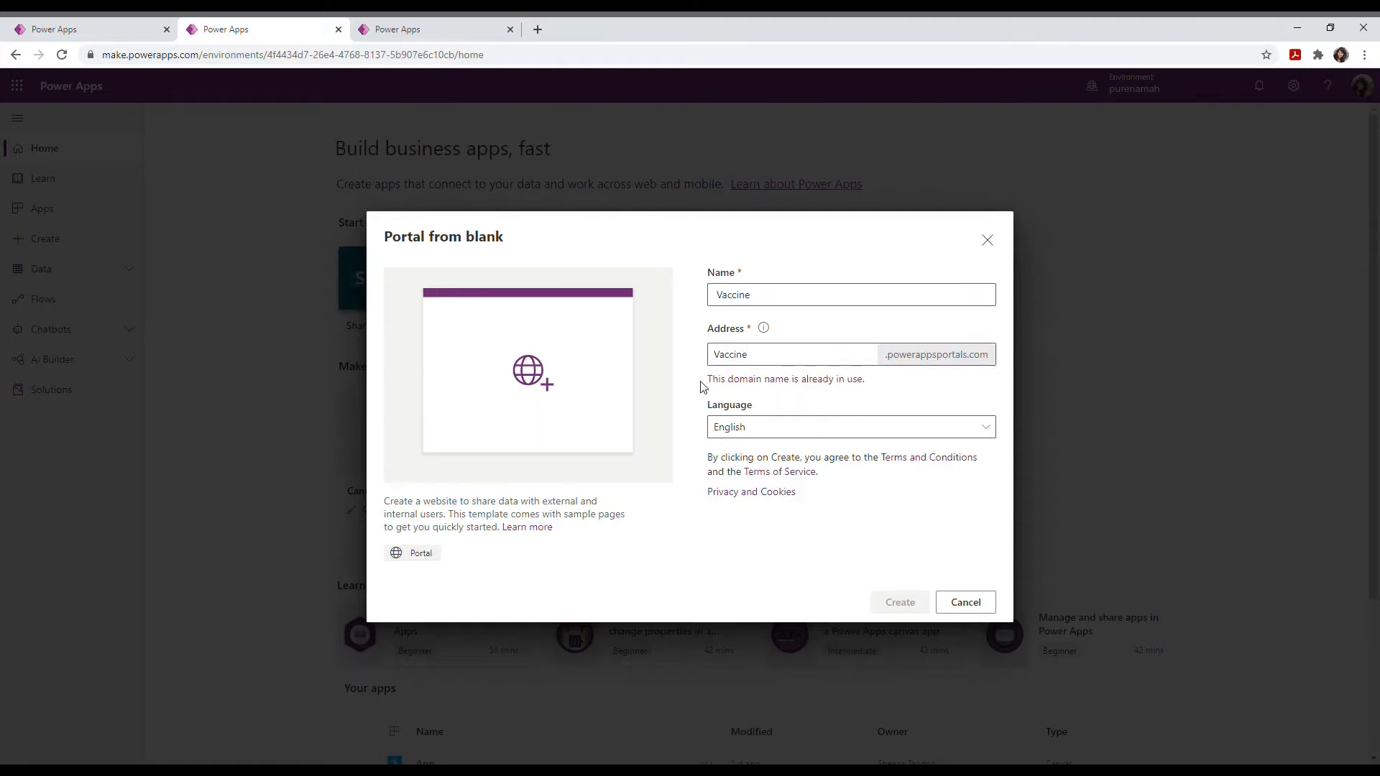
click(780, 361)
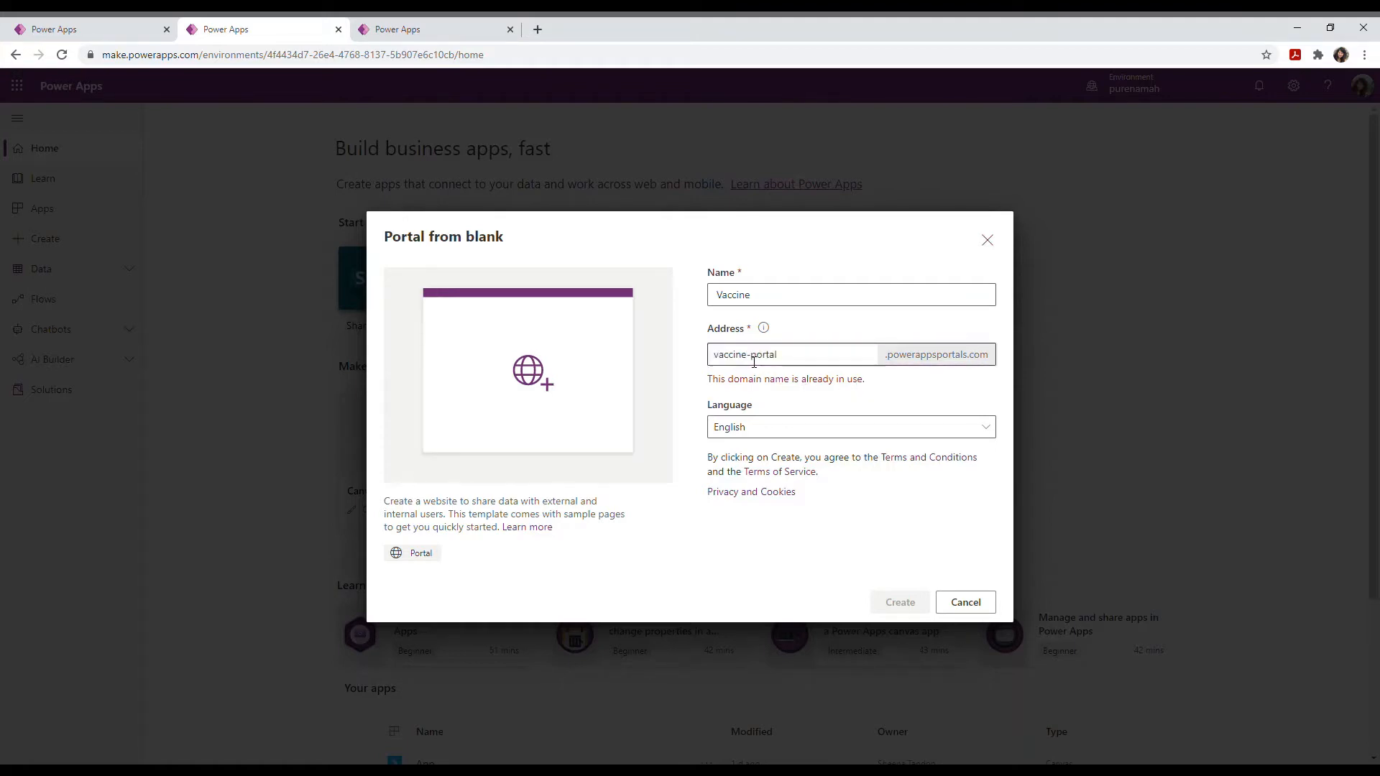
click(754, 363)
key(BackSpace)
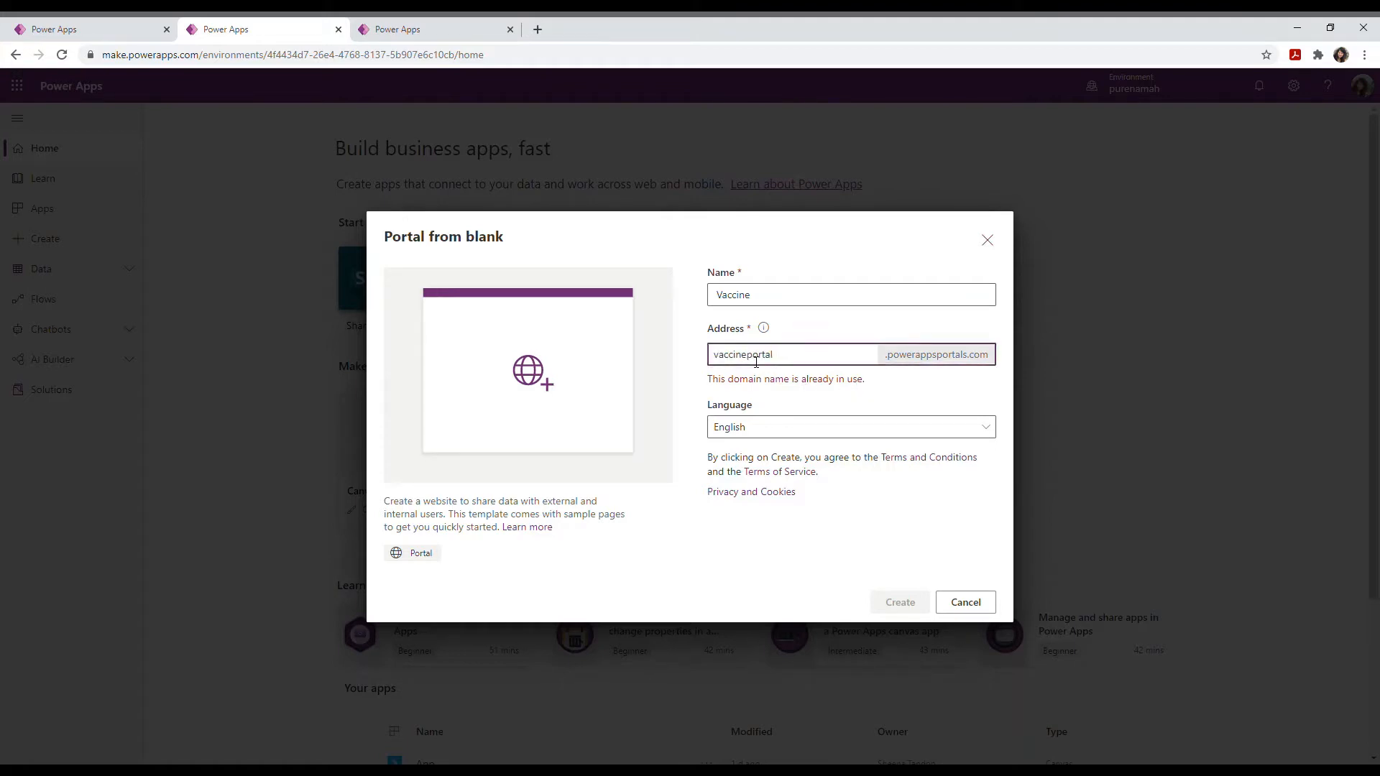
text(s)
click(869, 390)
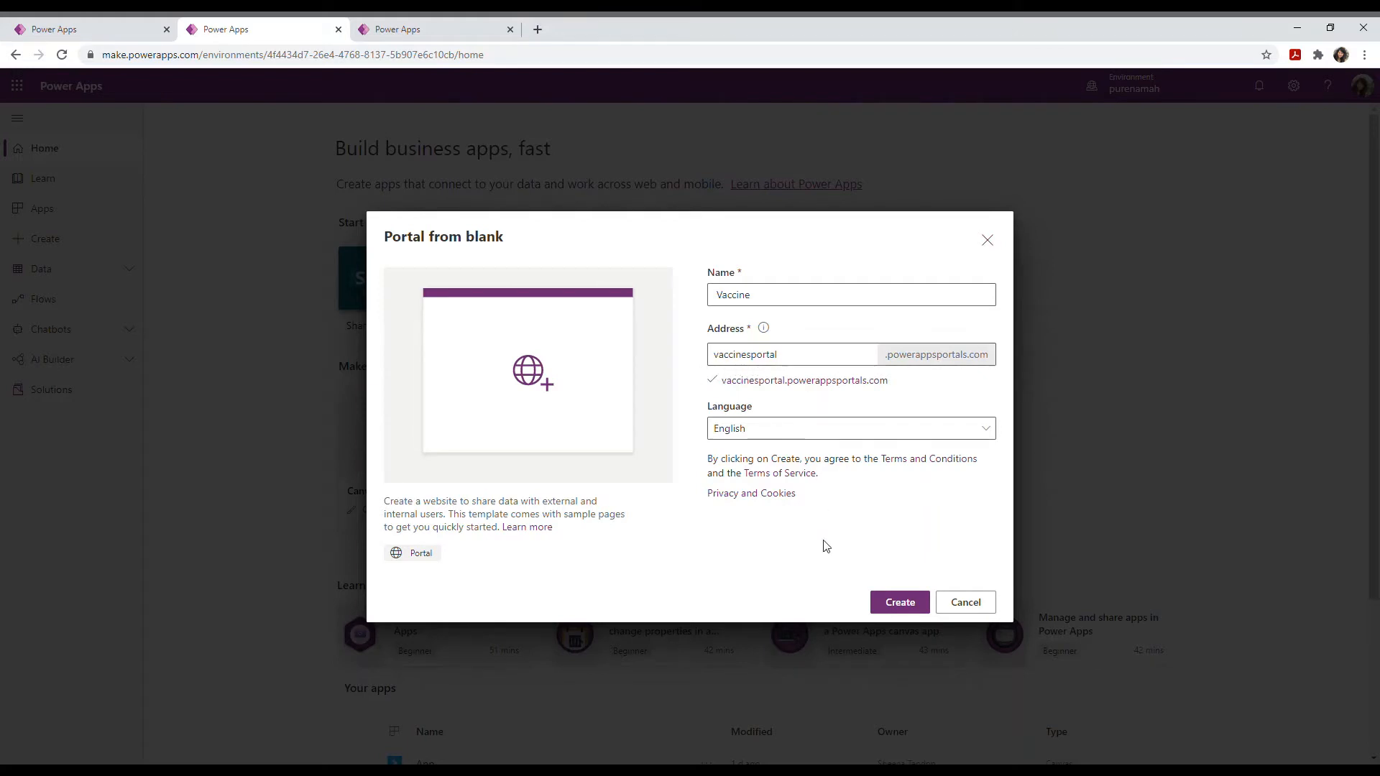
click(898, 608)
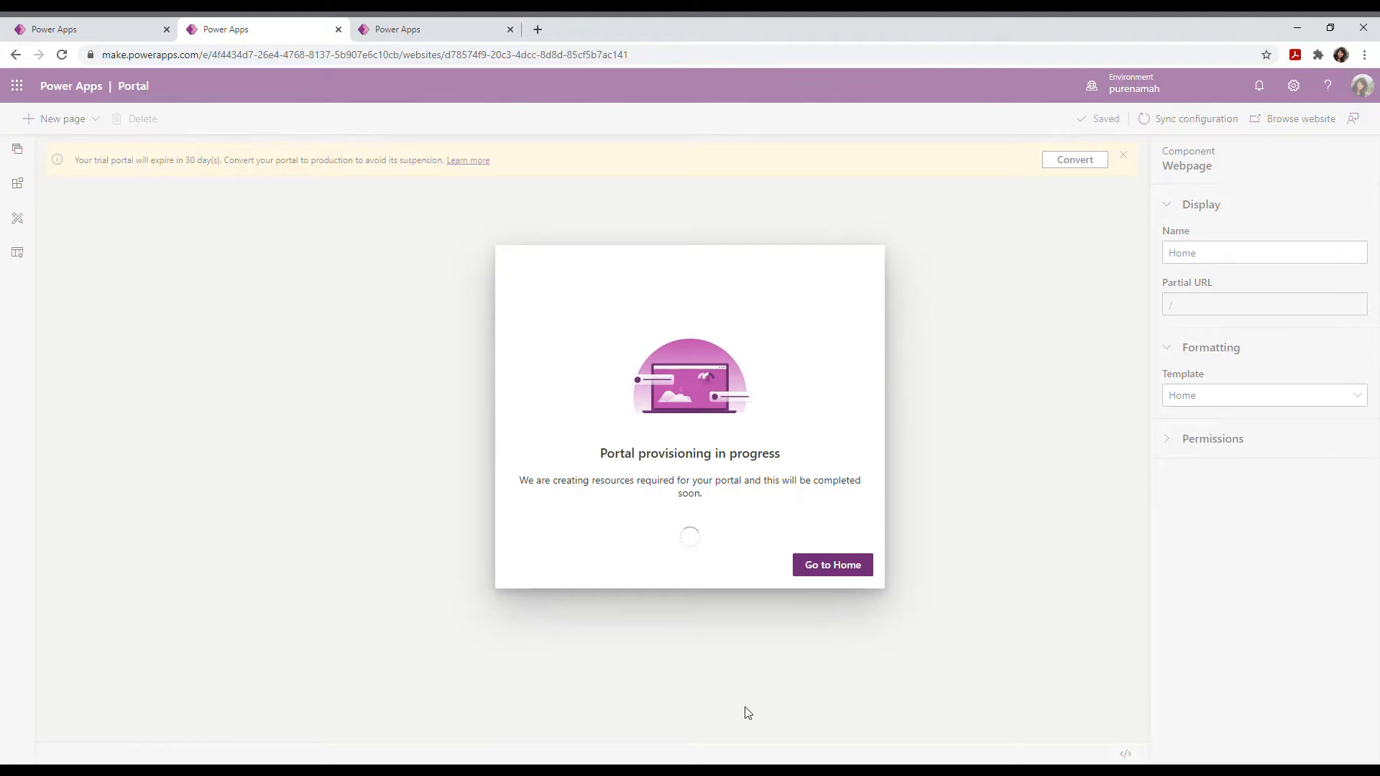
Step: Dismiss the inactive-workflow warning and browse the live vaccinesportal.powerappsportals.com site
click(835, 565)
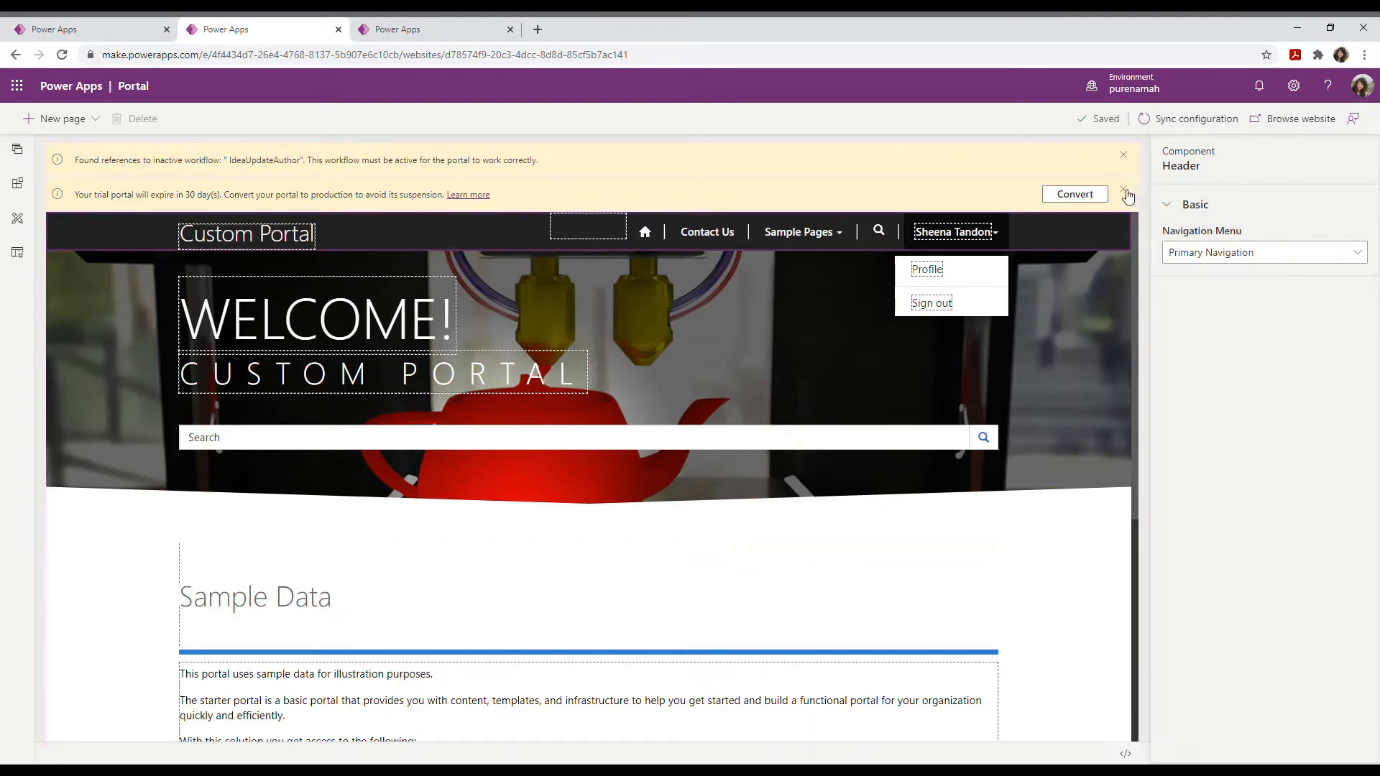
click(1125, 160)
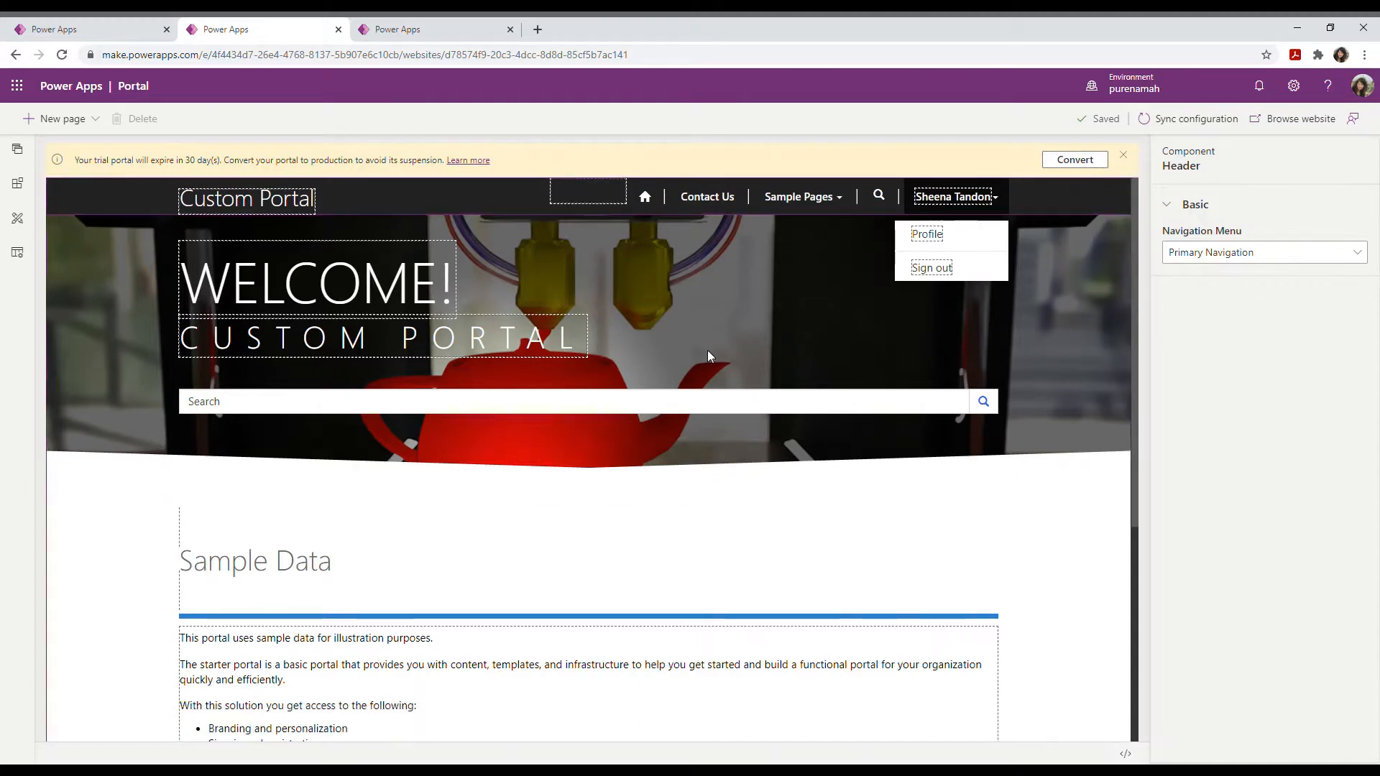
click(1319, 113)
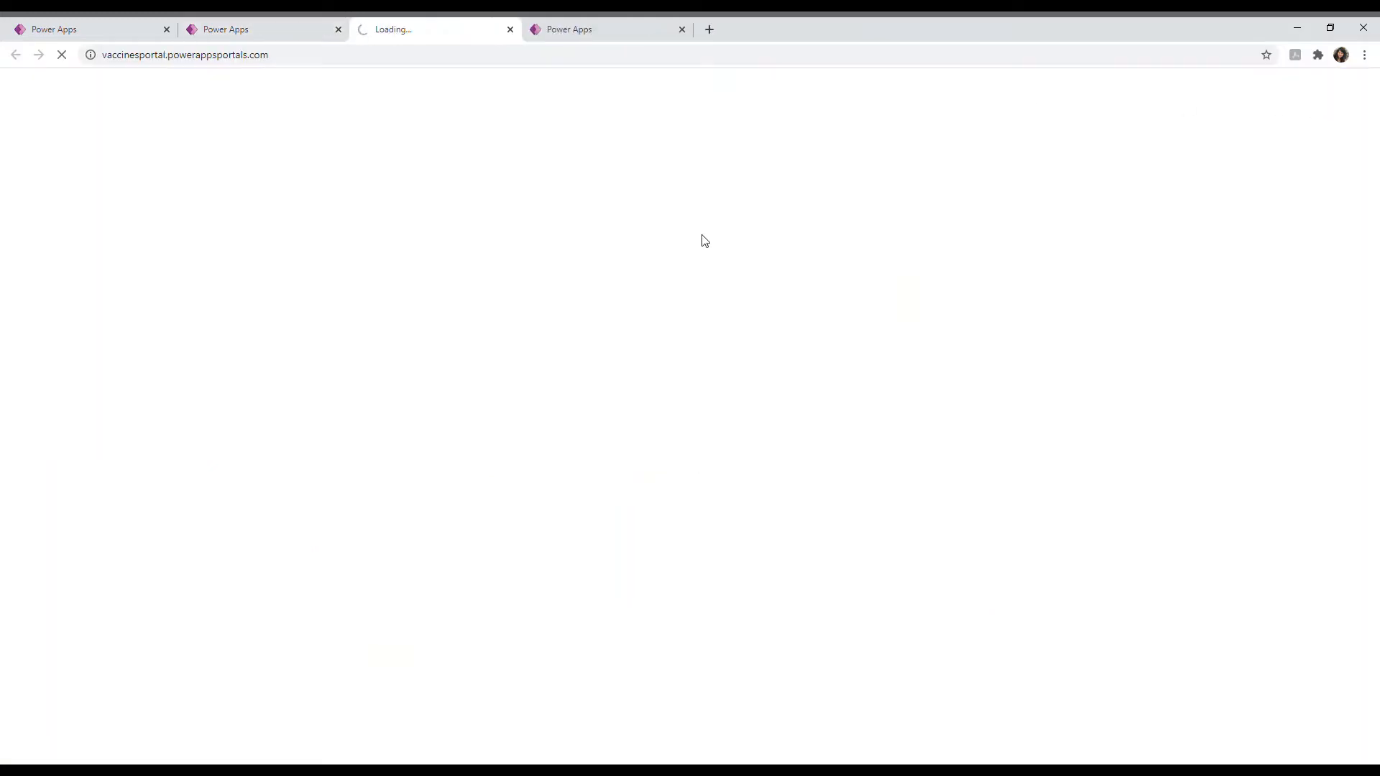
key(ctrl+w)
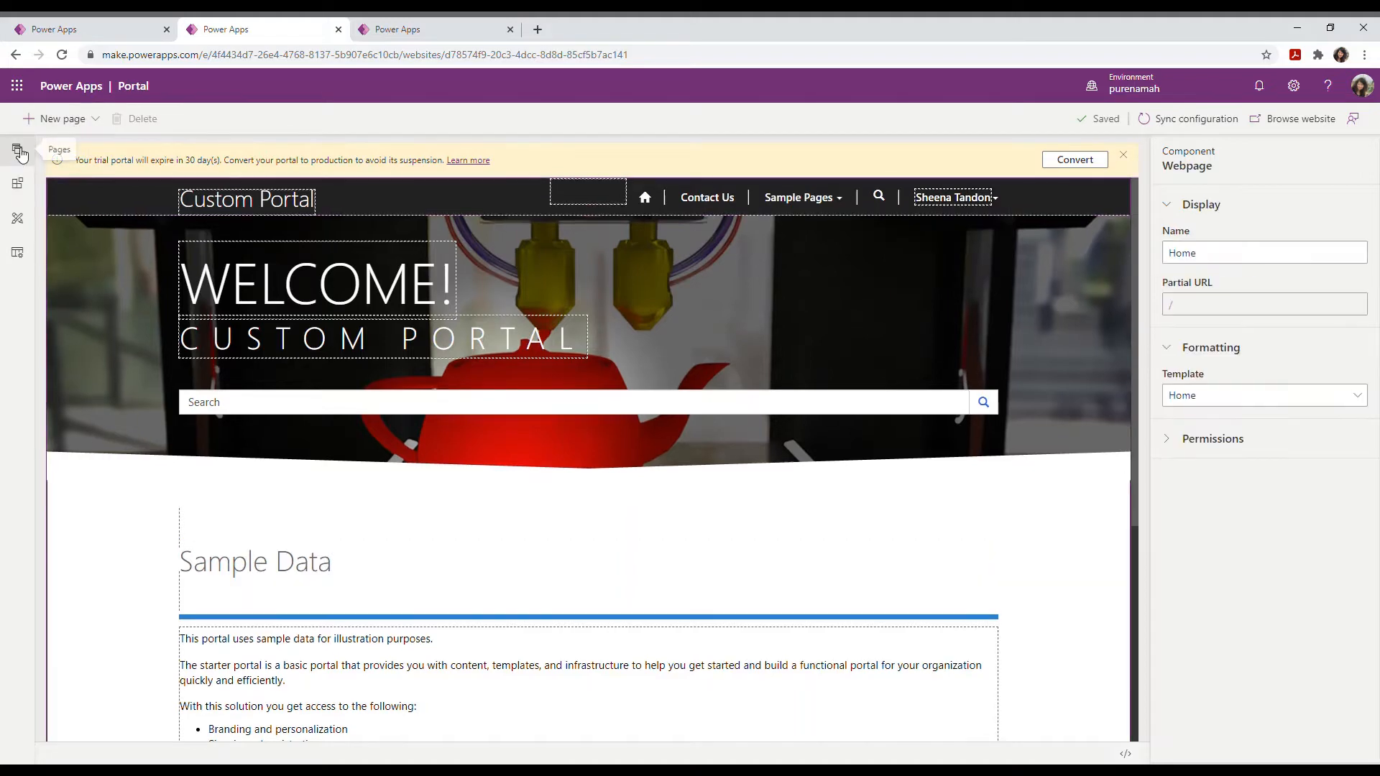
Step: Add a child page under Home named 'Vaccine registration'
click(21, 152)
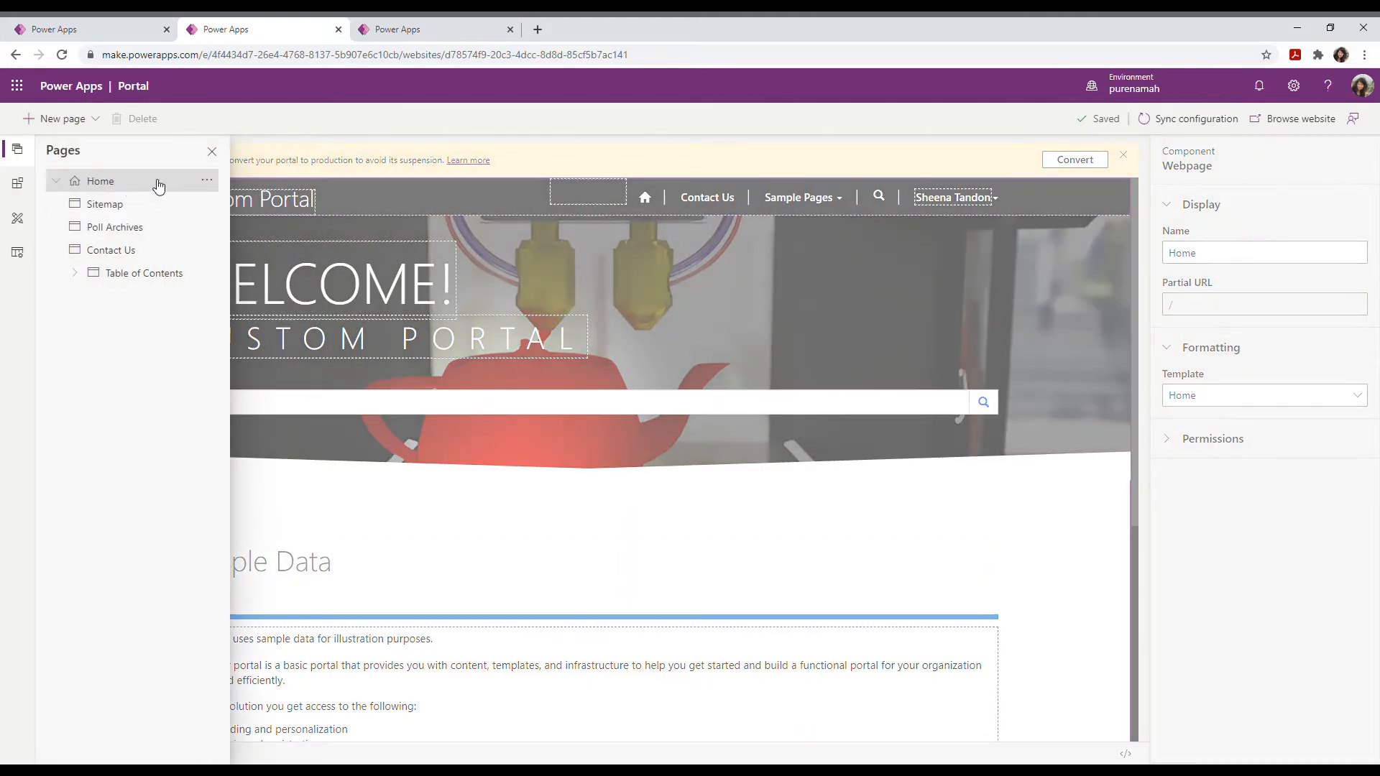
click(209, 181)
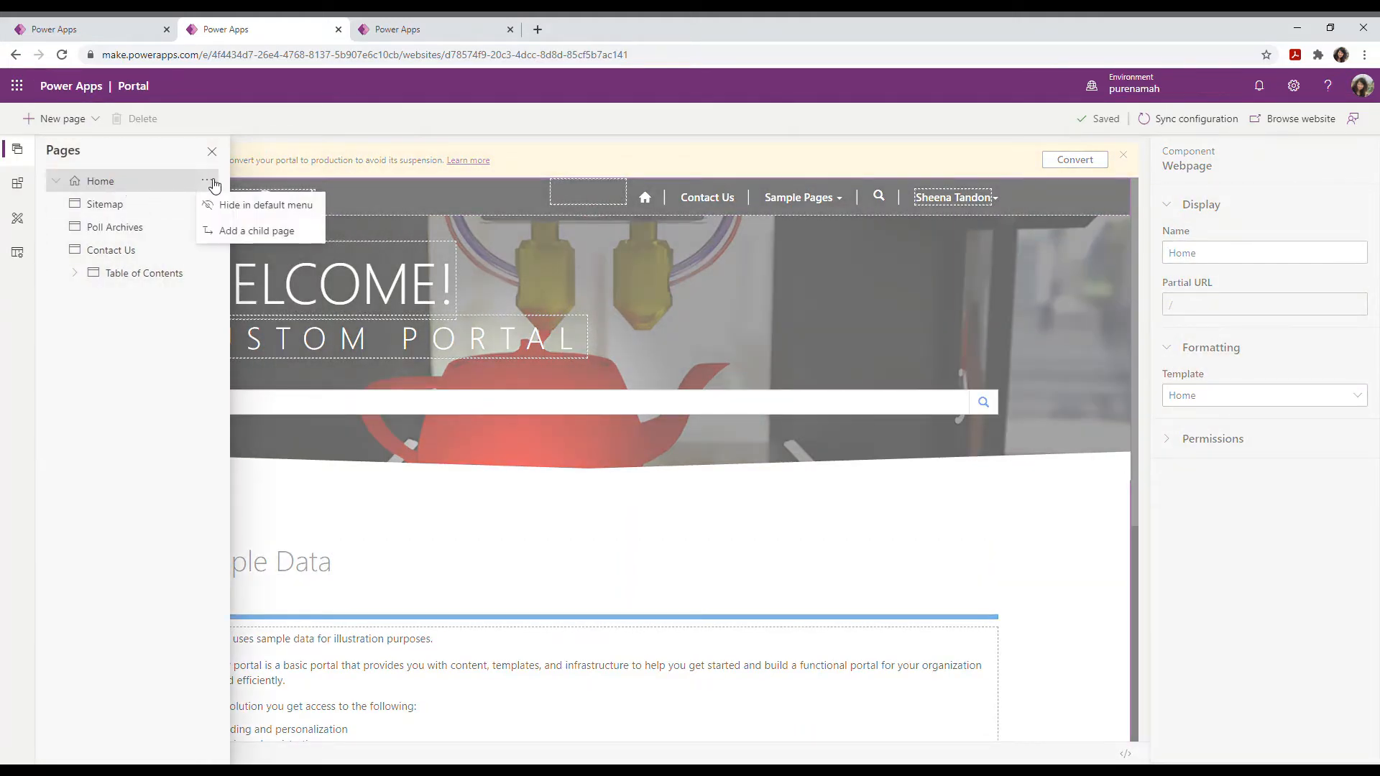
click(275, 233)
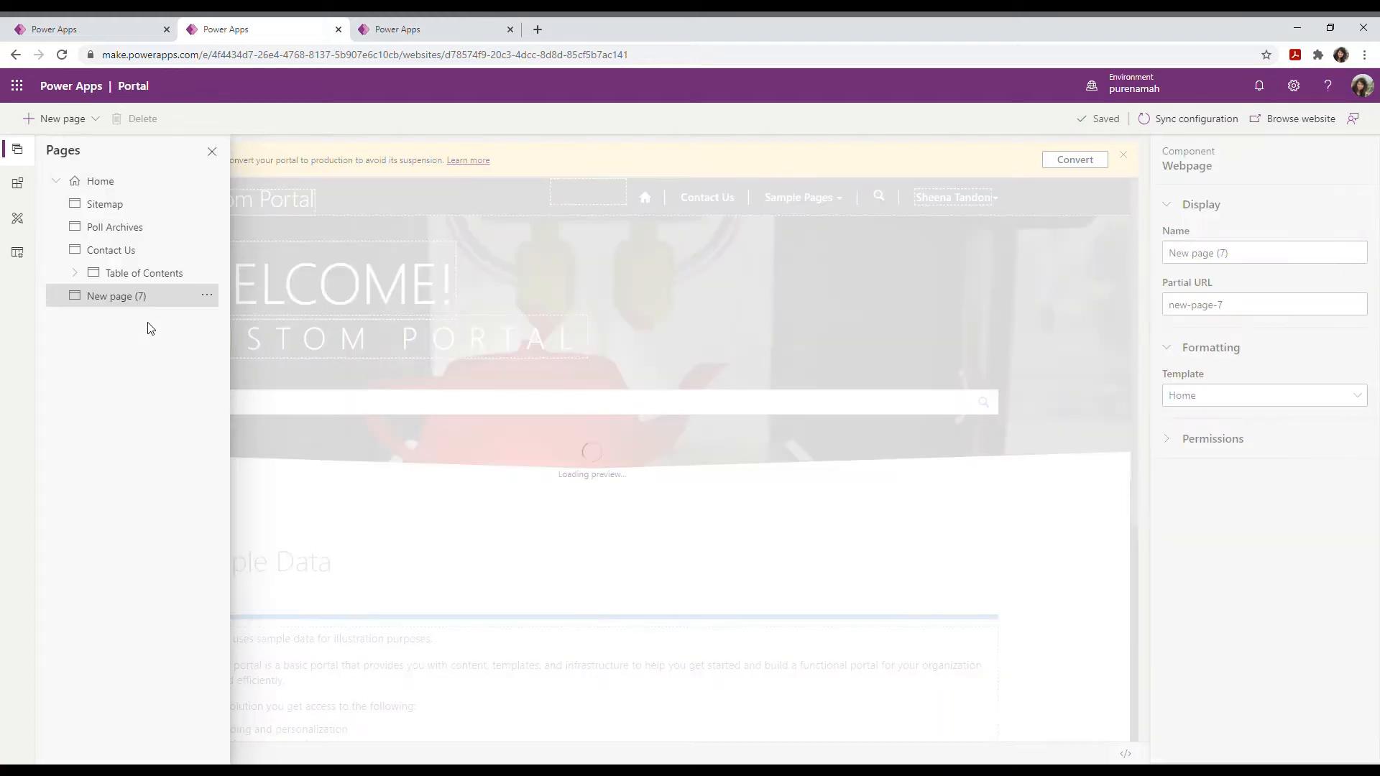
click(1255, 260)
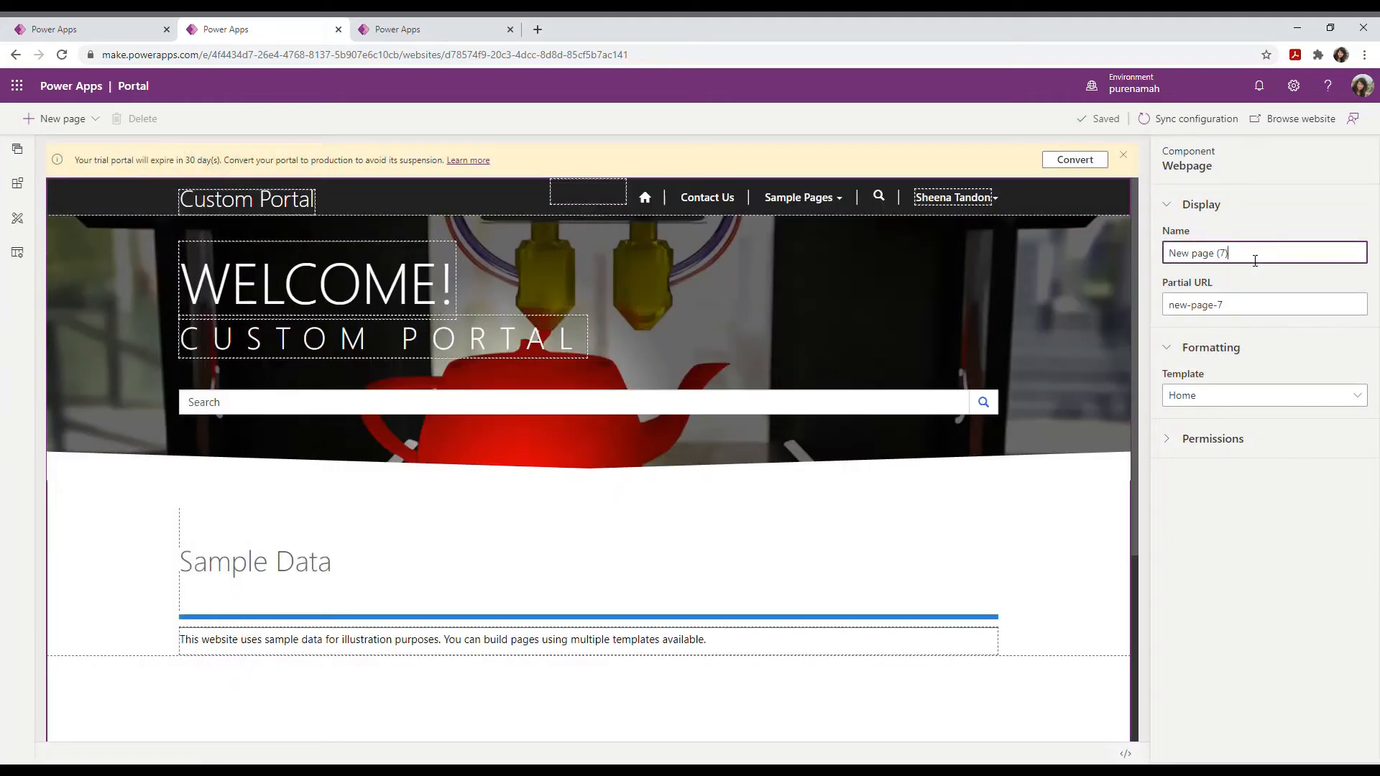
text(Vaccine registration)
drag(1232, 257, 1110, 253)
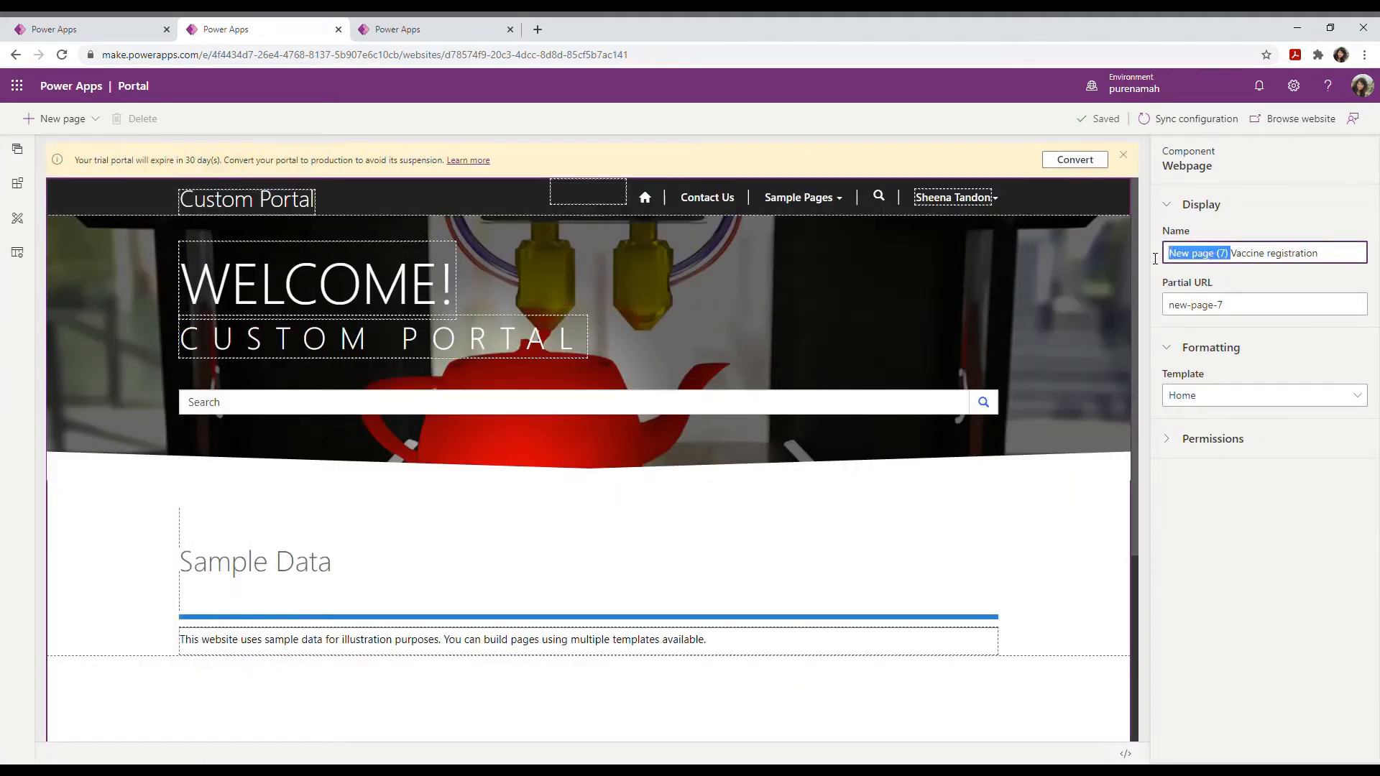
key(BackSpace)
click(1239, 319)
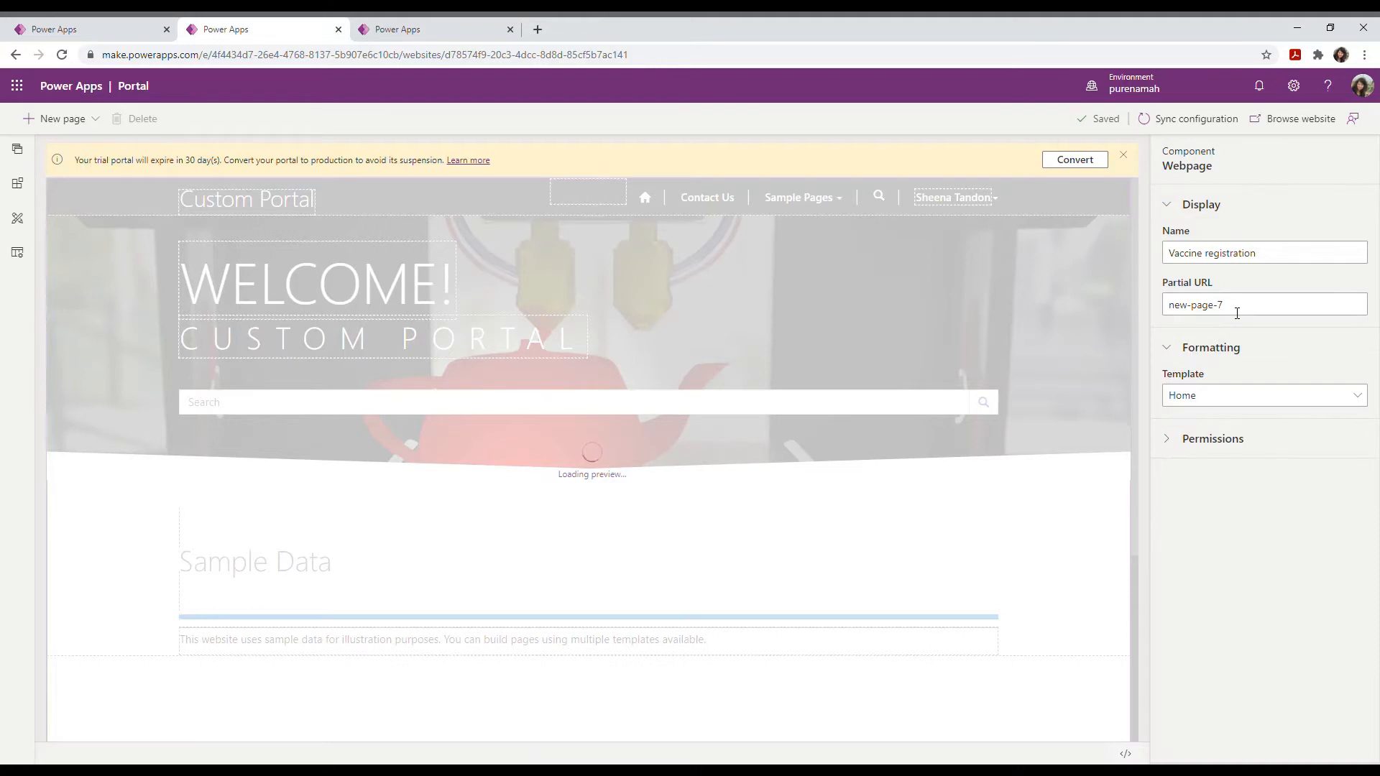
Step: Set the page's partial URL to 'Vaccine' and apply the Page with Side Navigation (2 columns) template
drag(1236, 313, 1177, 308)
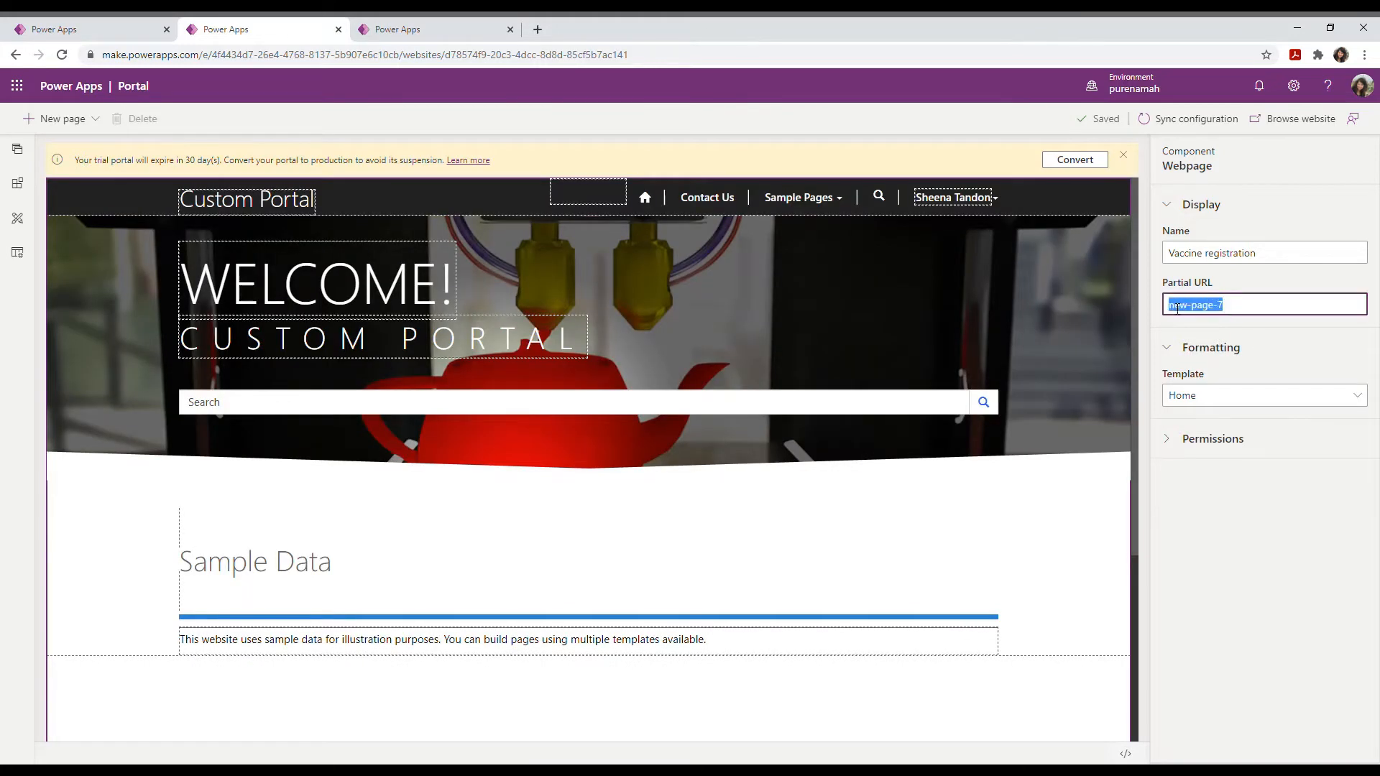
text(Vaccine registration)
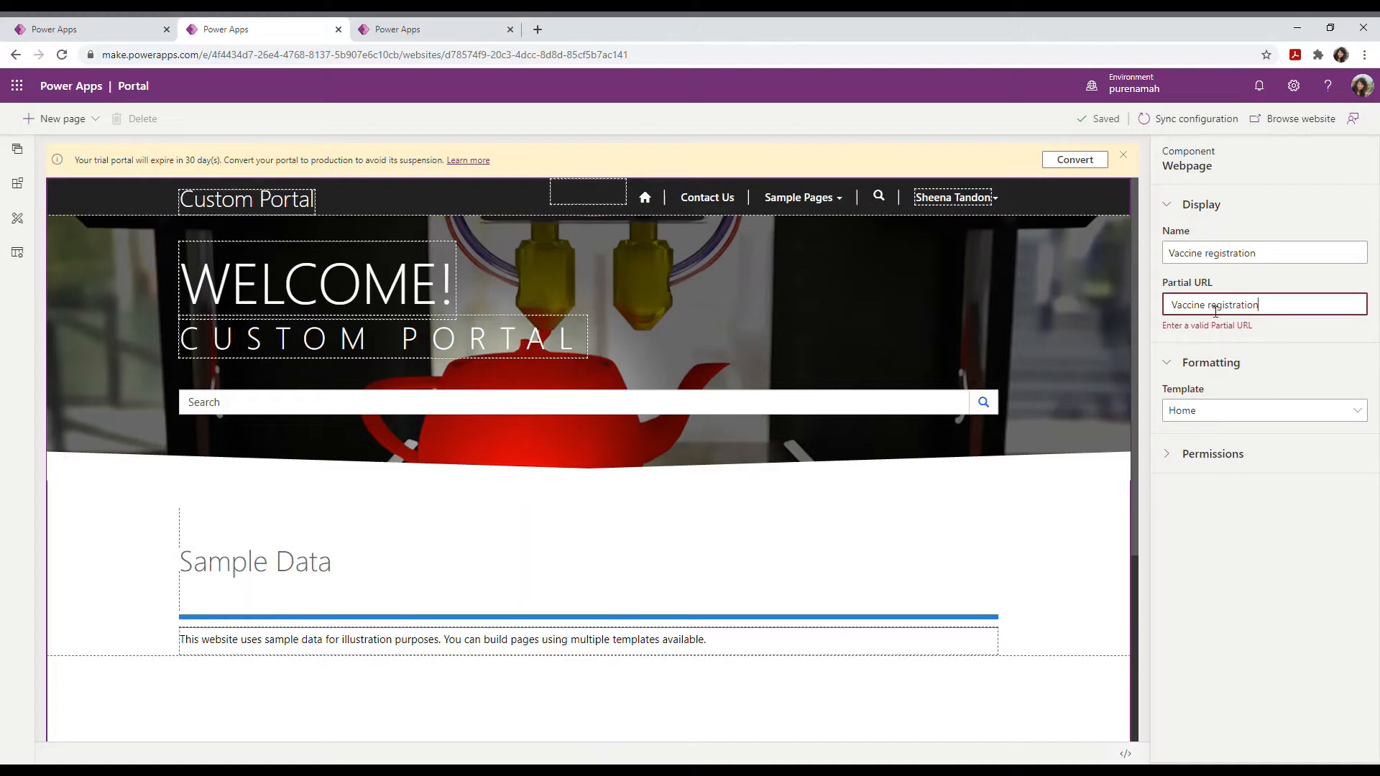
drag(1266, 308, 1204, 308)
key(BackSpace)
drag(1247, 310, 1153, 305)
text(va)
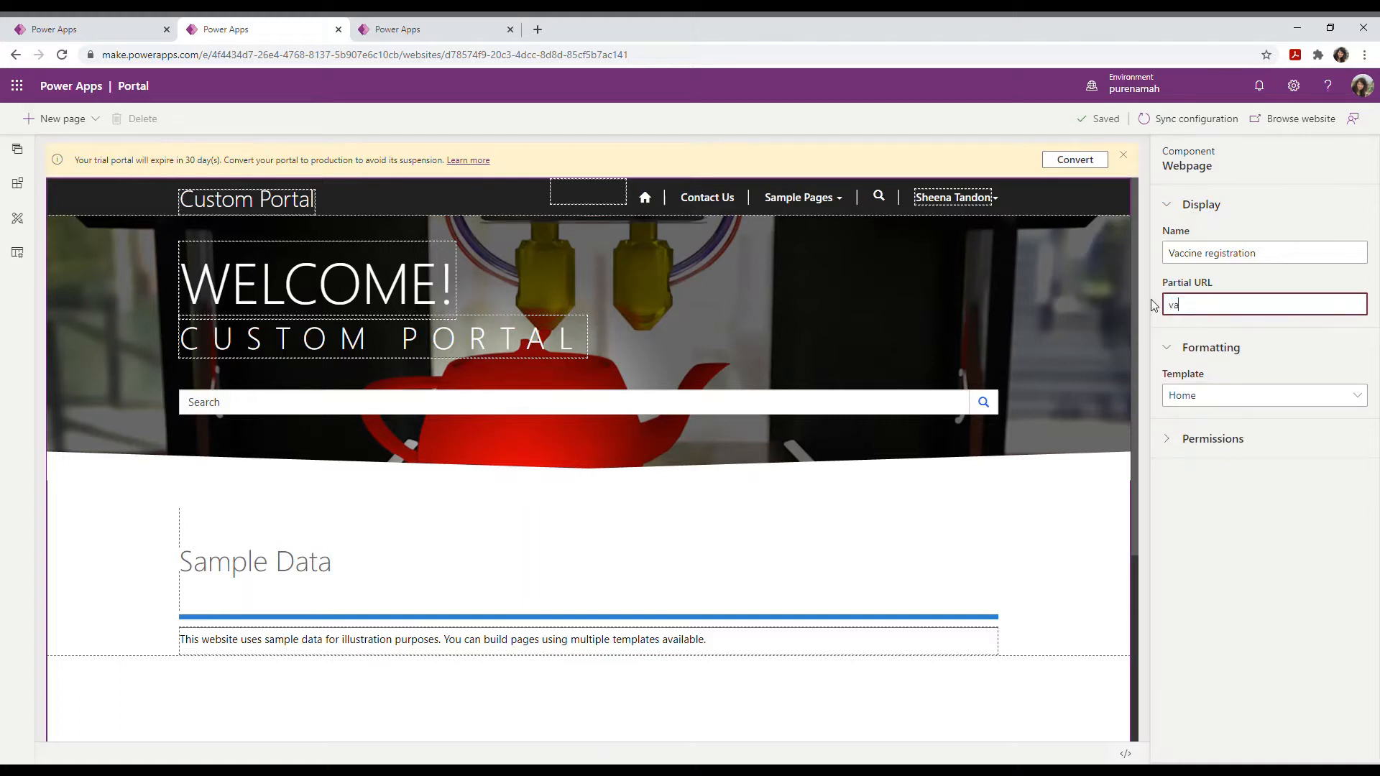
text(ccine)
click(1189, 332)
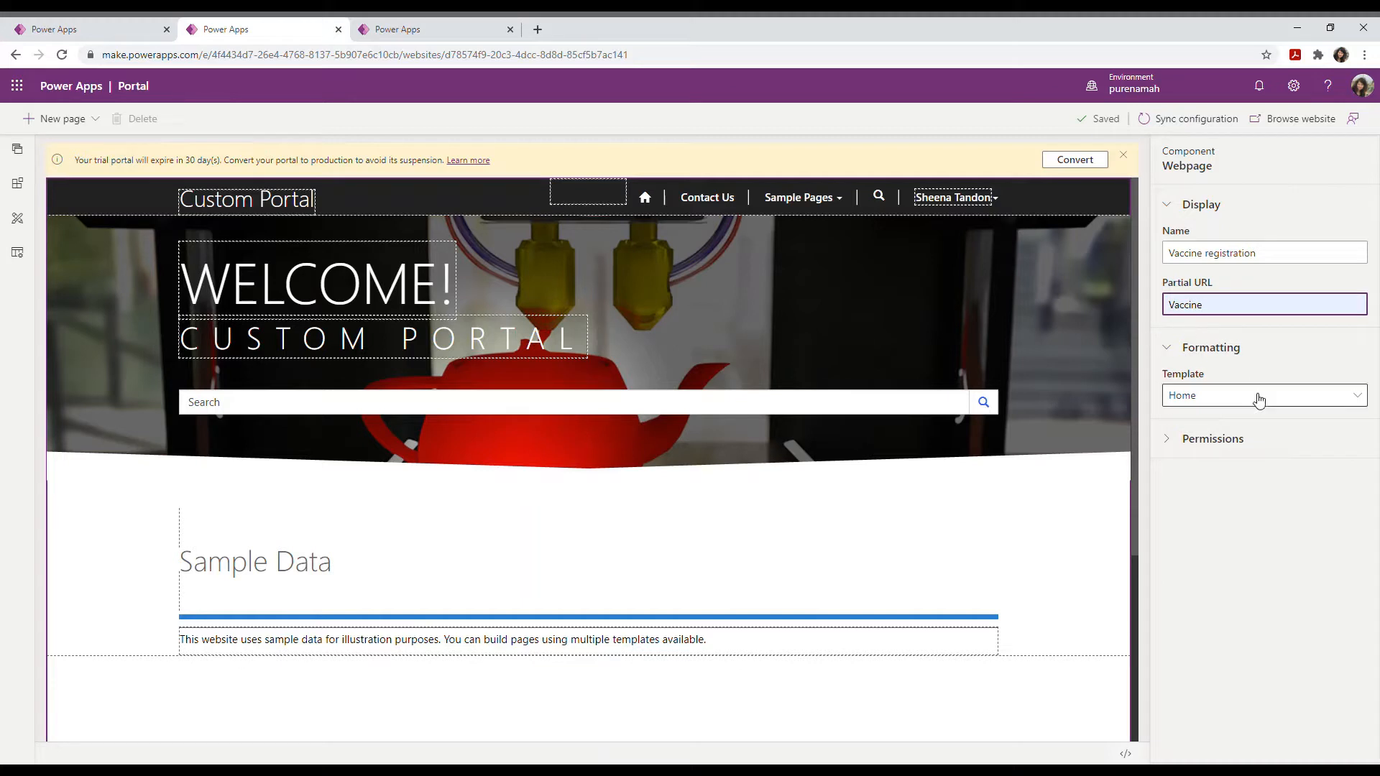
click(1294, 396)
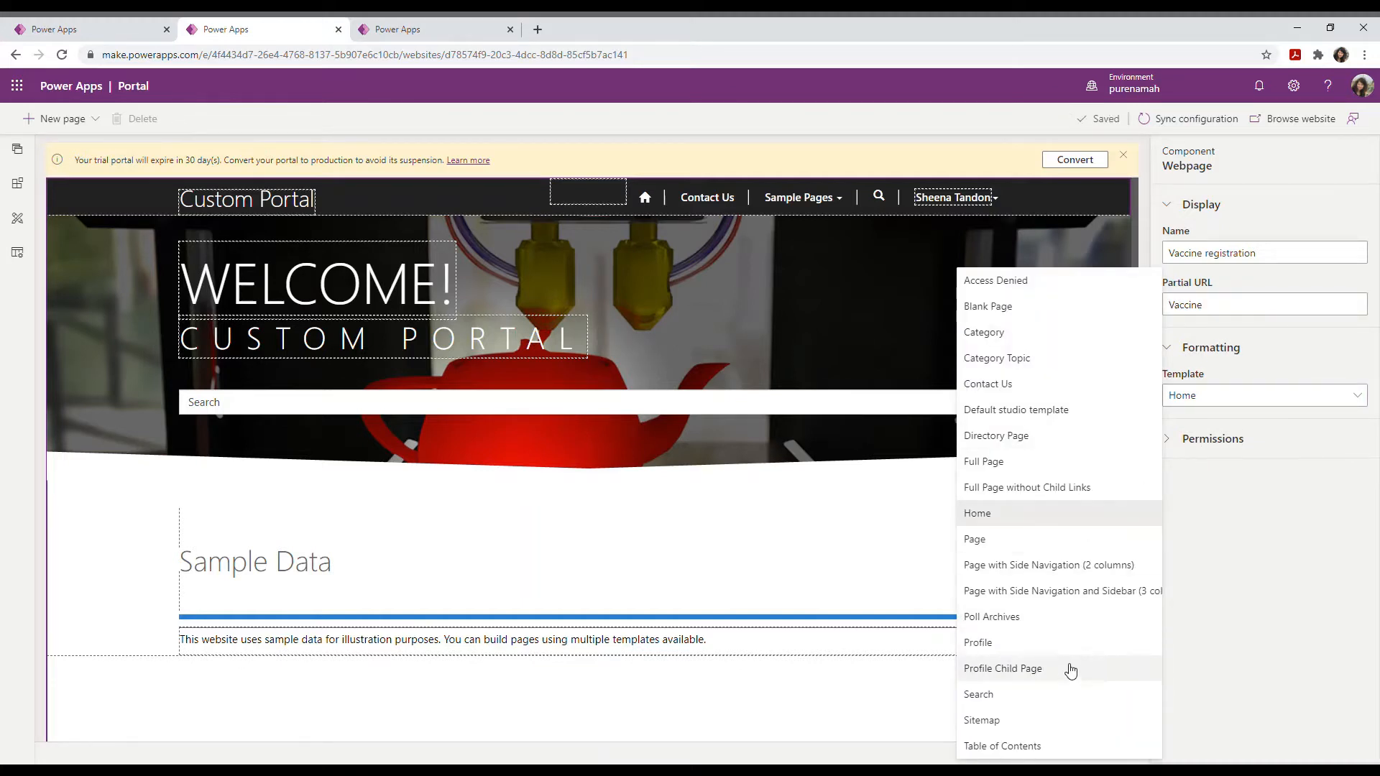
click(1076, 571)
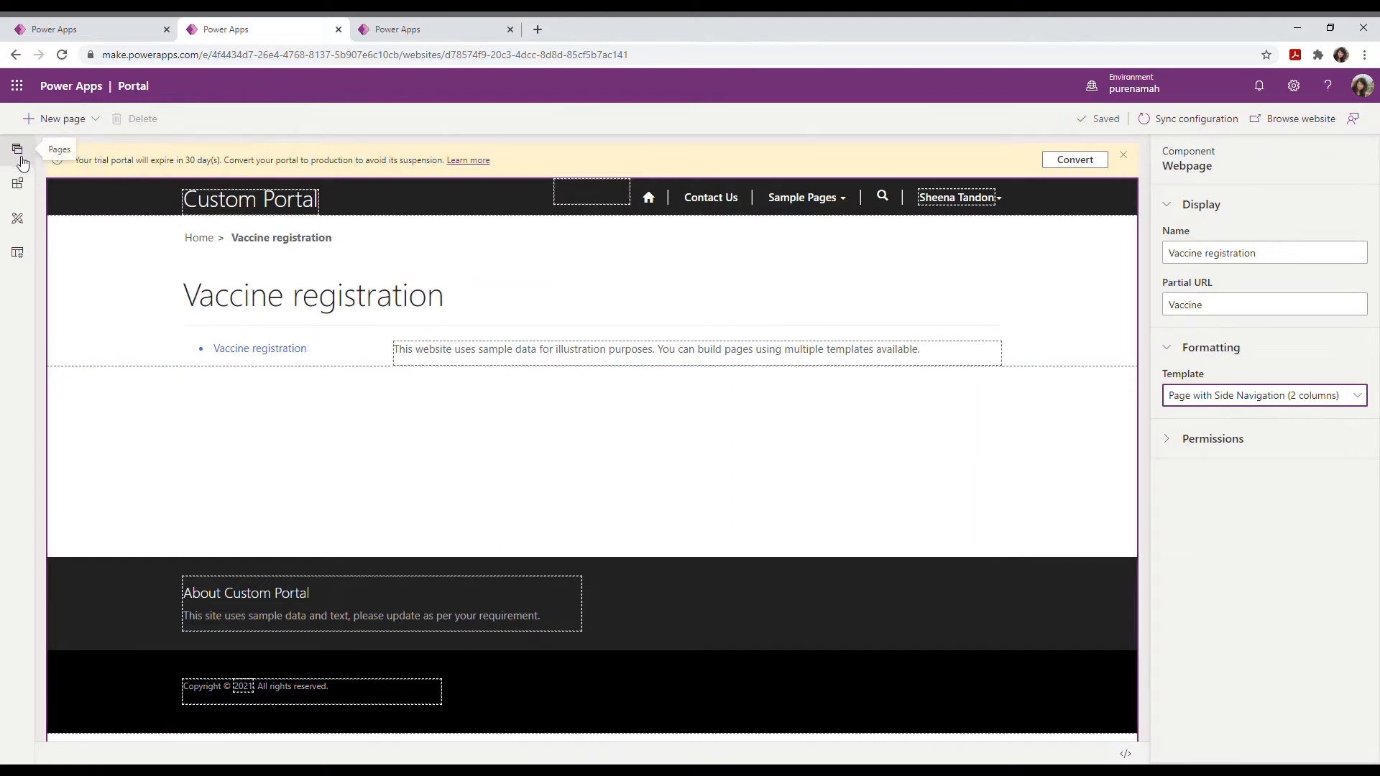
Step: Add a form to the page using the Appointment table and Appointment form layout
click(25, 184)
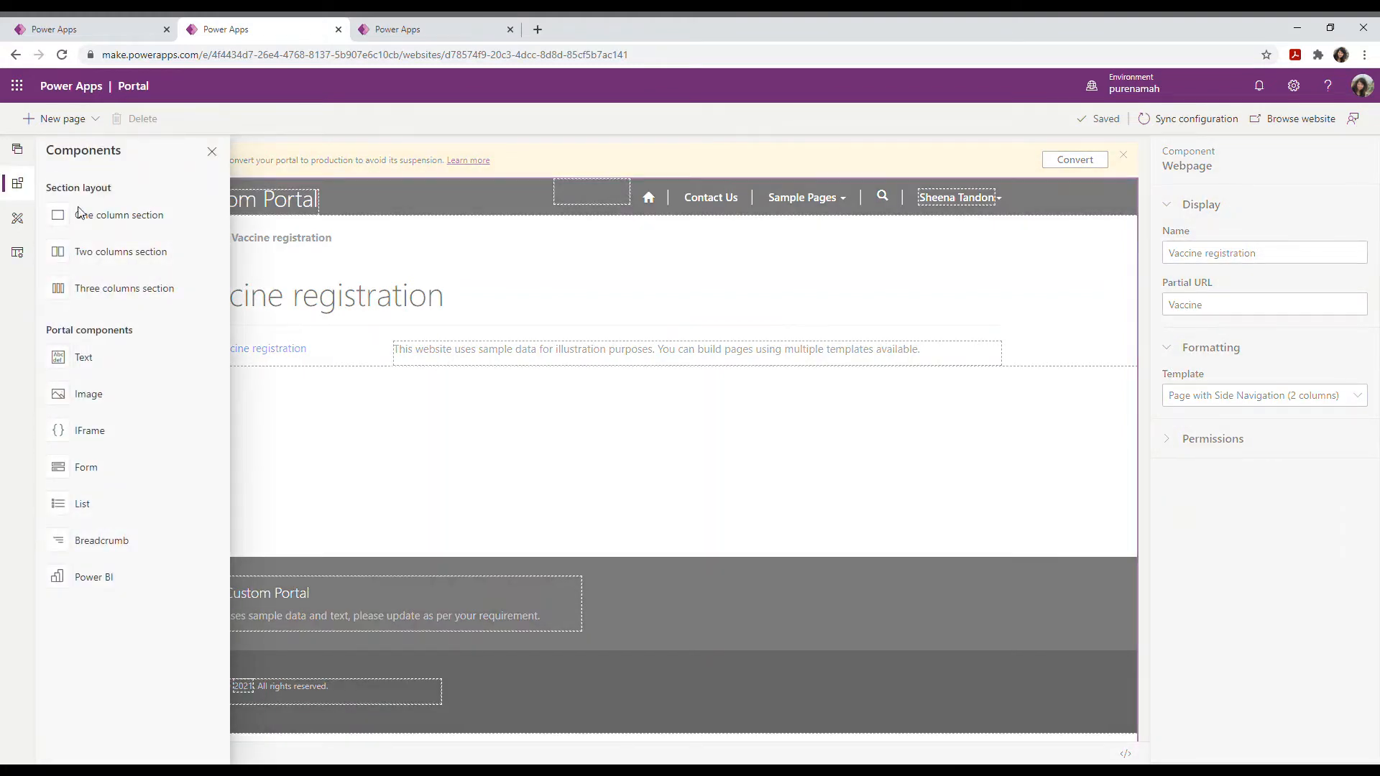
click(86, 468)
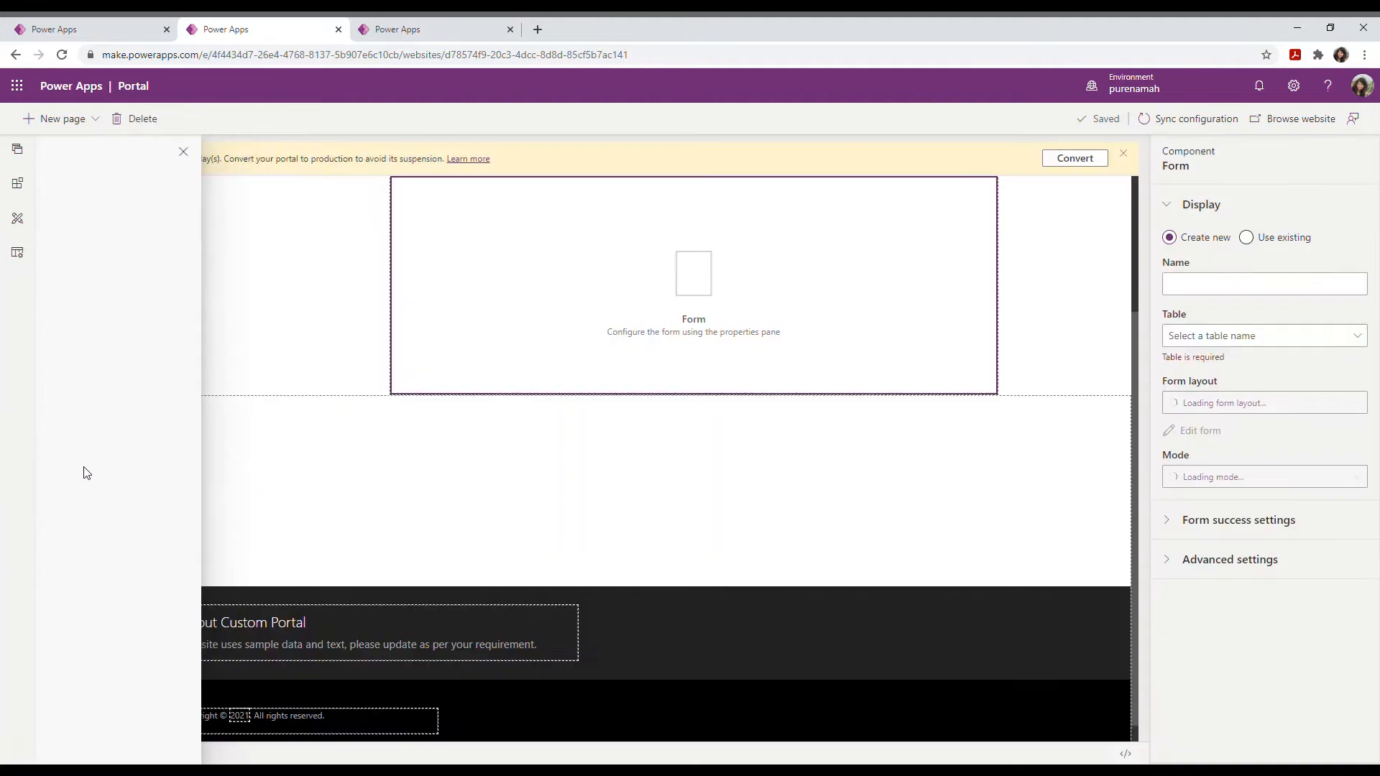
click(1319, 338)
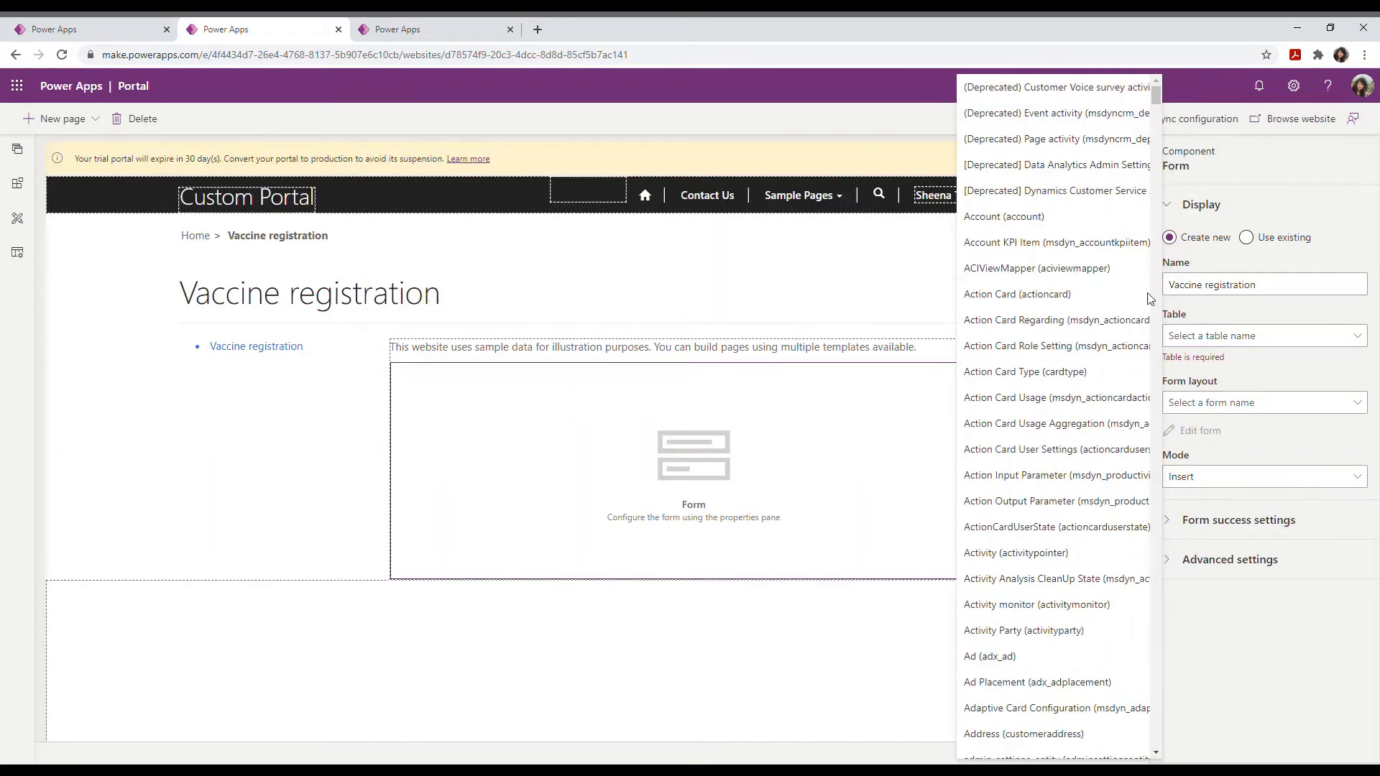
scroll(1053, 588, down, 3)
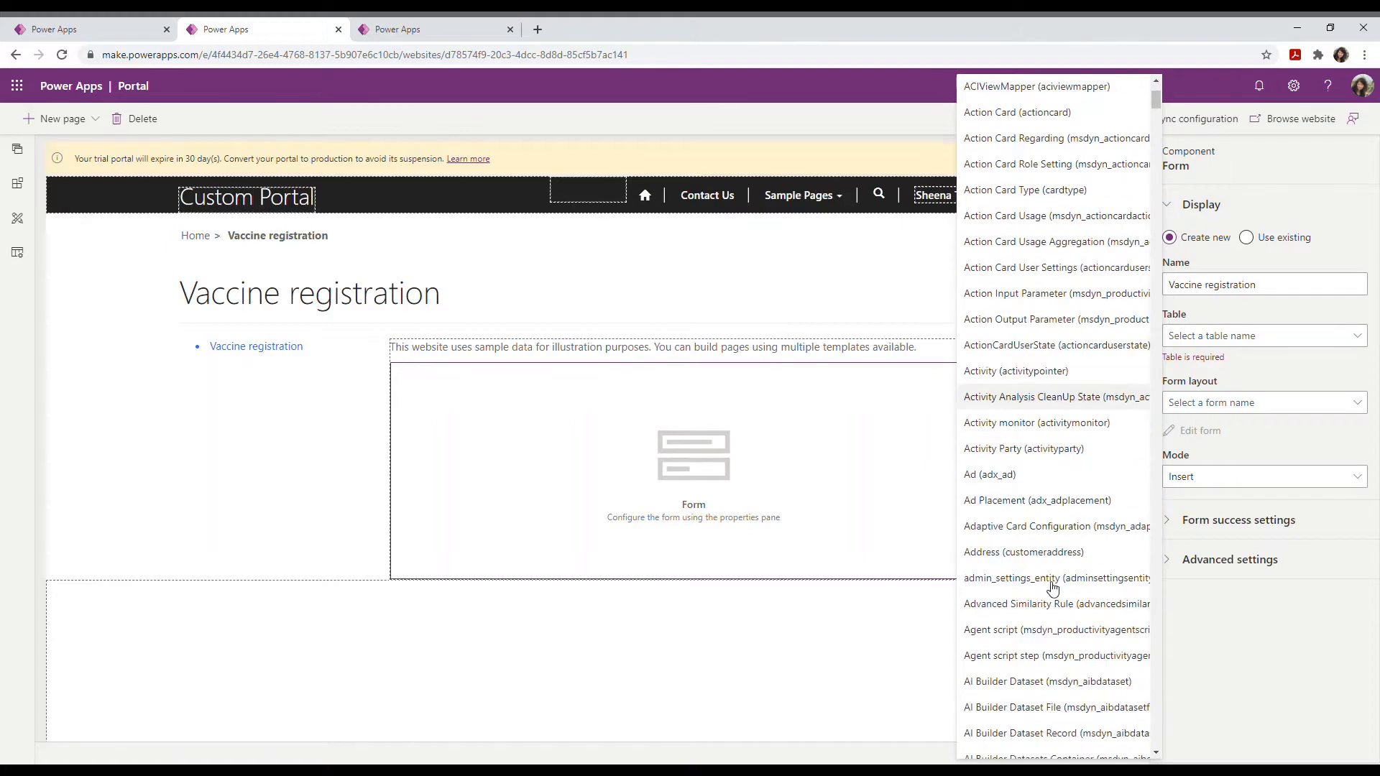
scroll(1053, 588, down, 20)
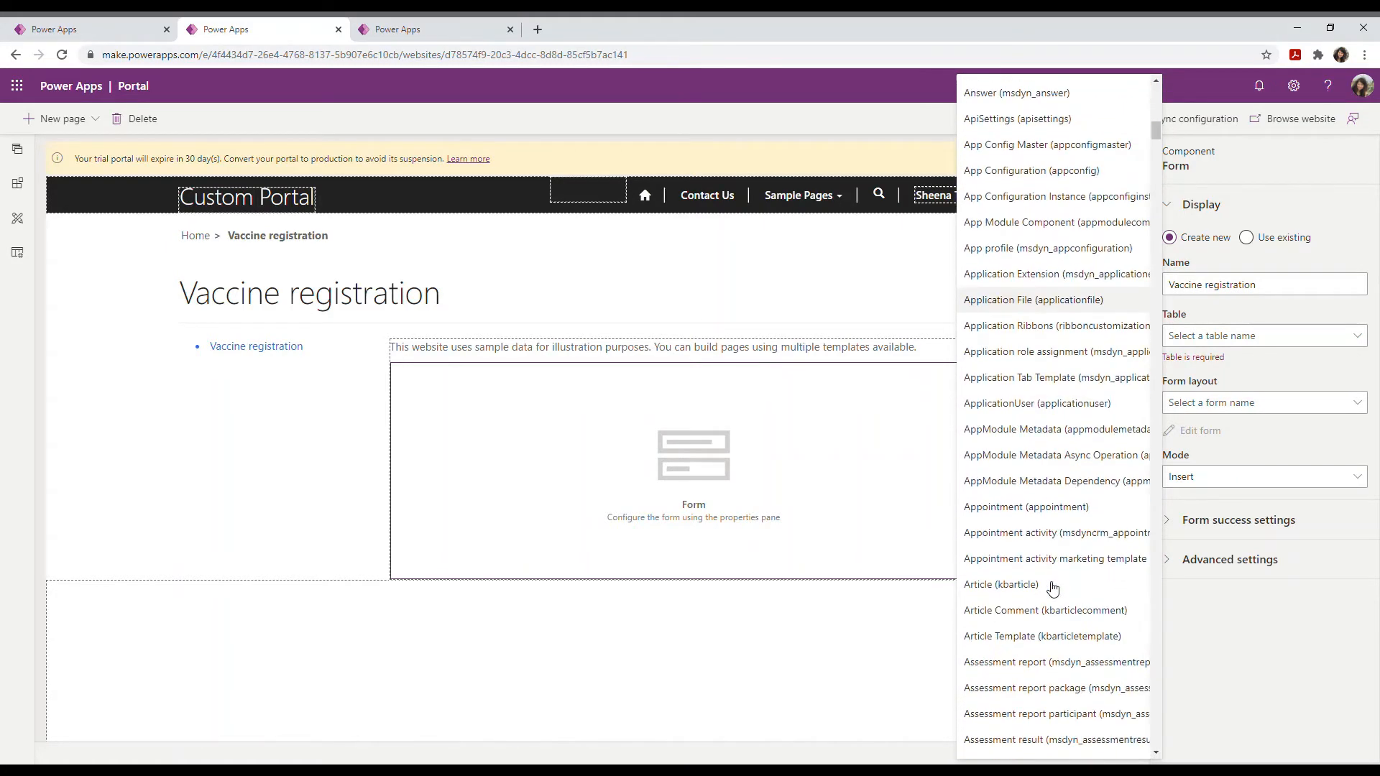
click(1055, 508)
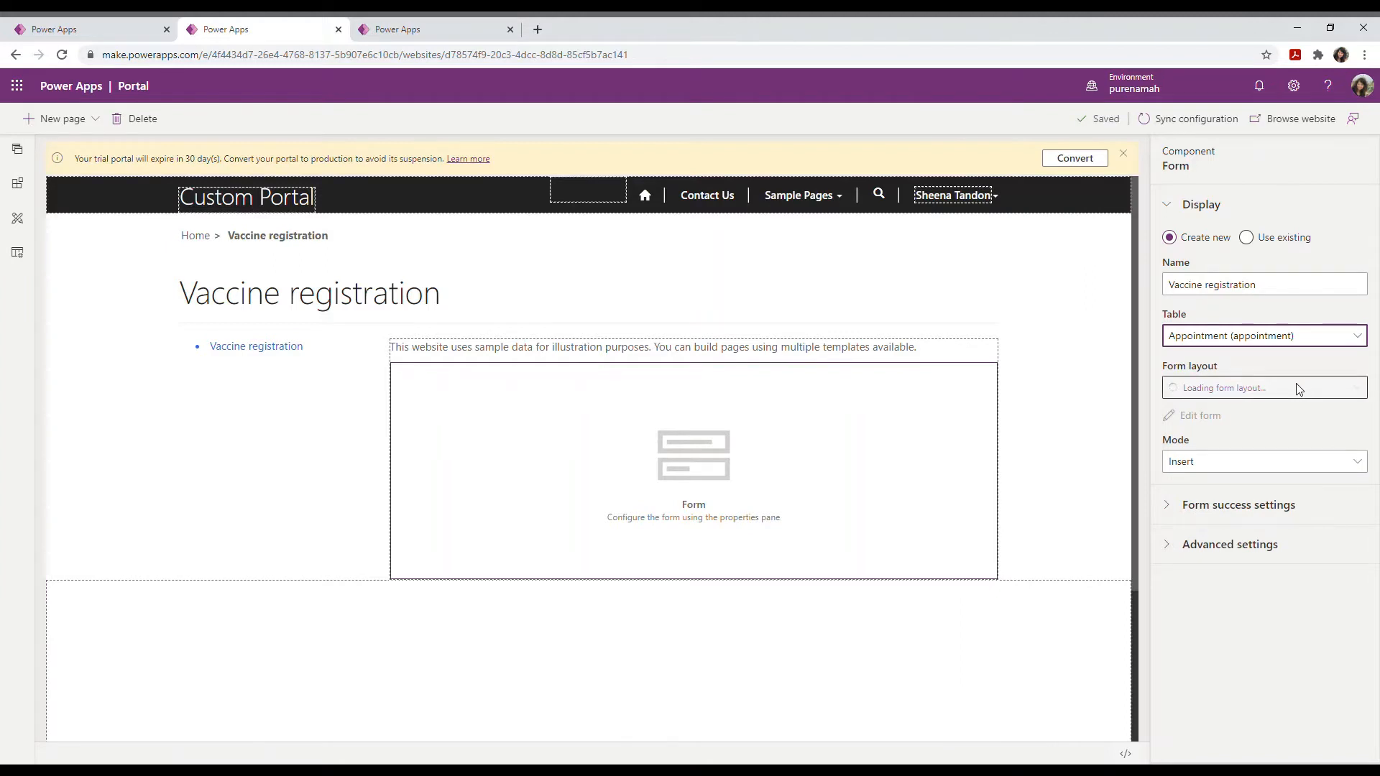
click(1303, 389)
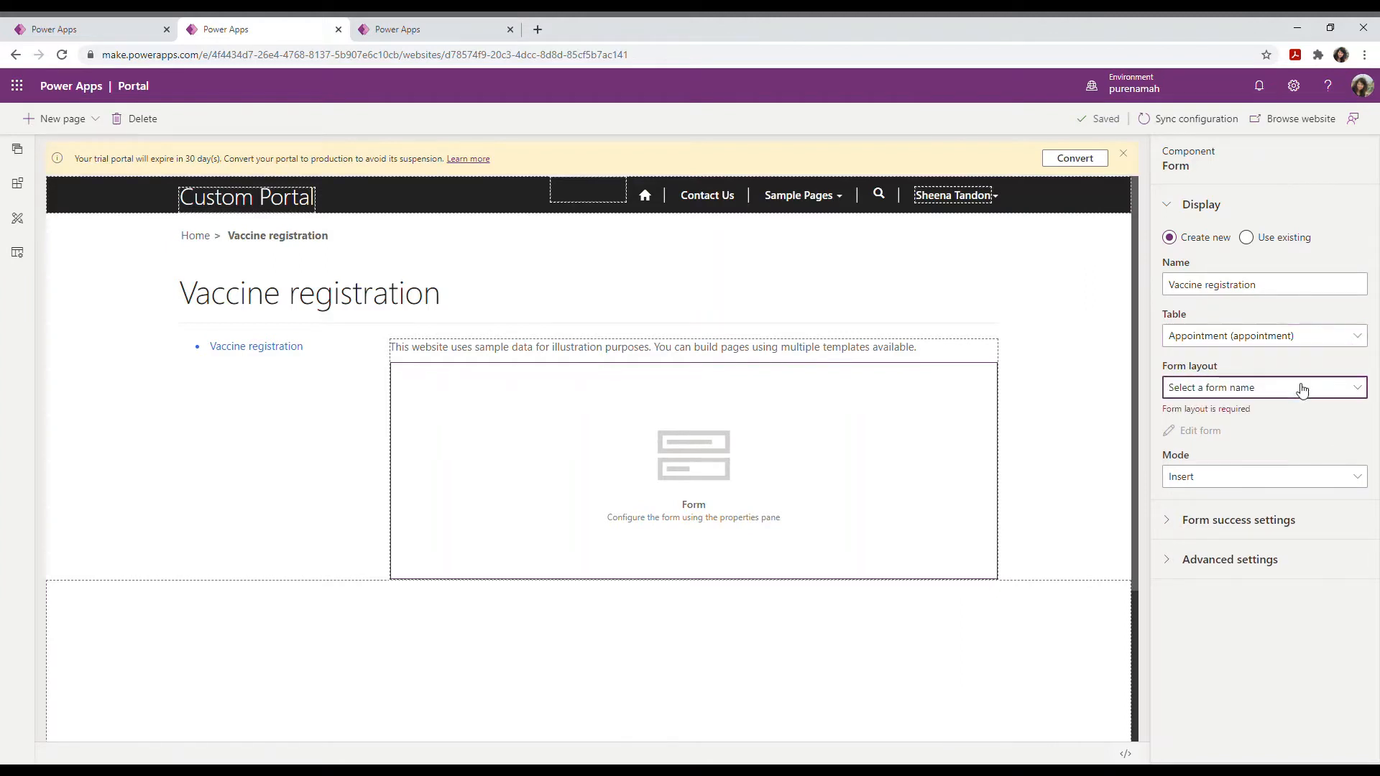
click(1224, 410)
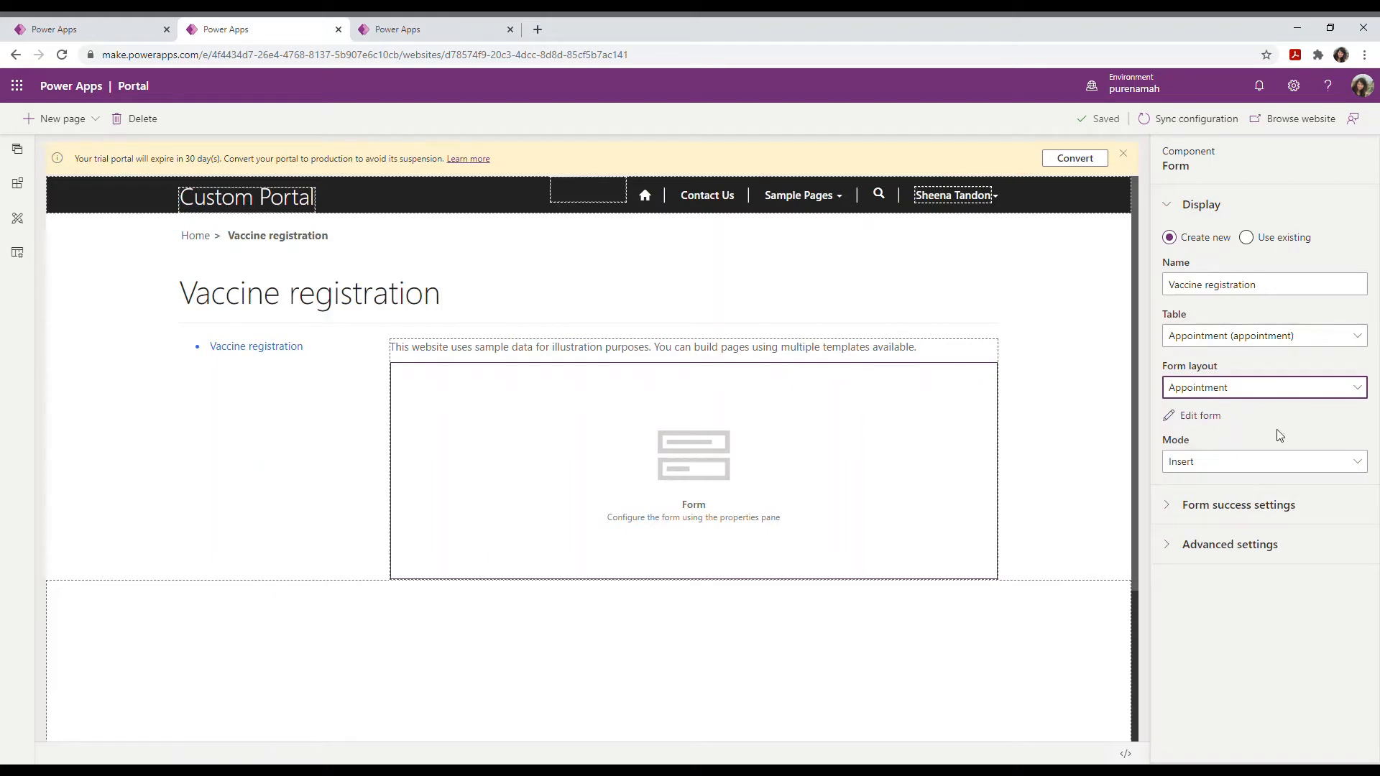
Step: Open the Appointment form in the form designer and expand its tabs and sections in the tree view
click(1202, 423)
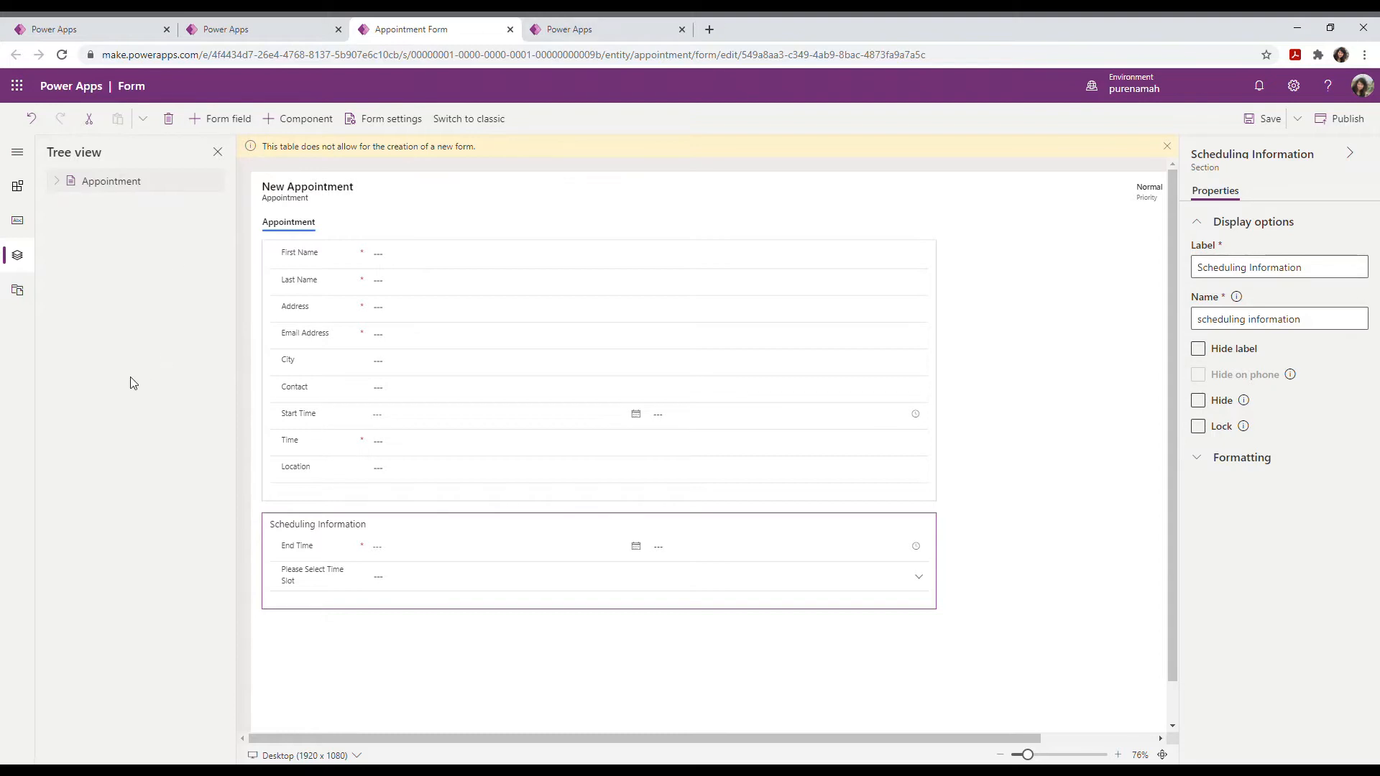
click(56, 182)
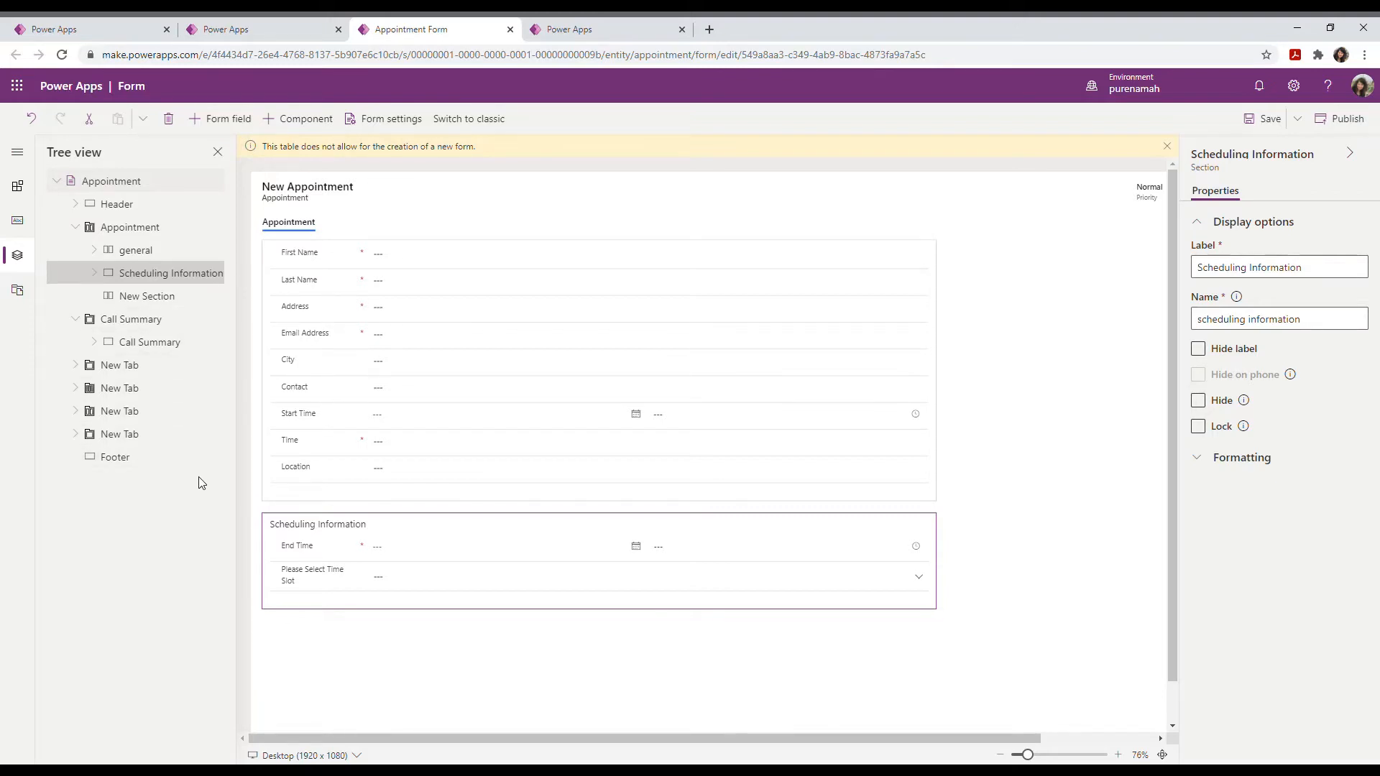
Step: Create a new table column with display name 'State'
click(225, 123)
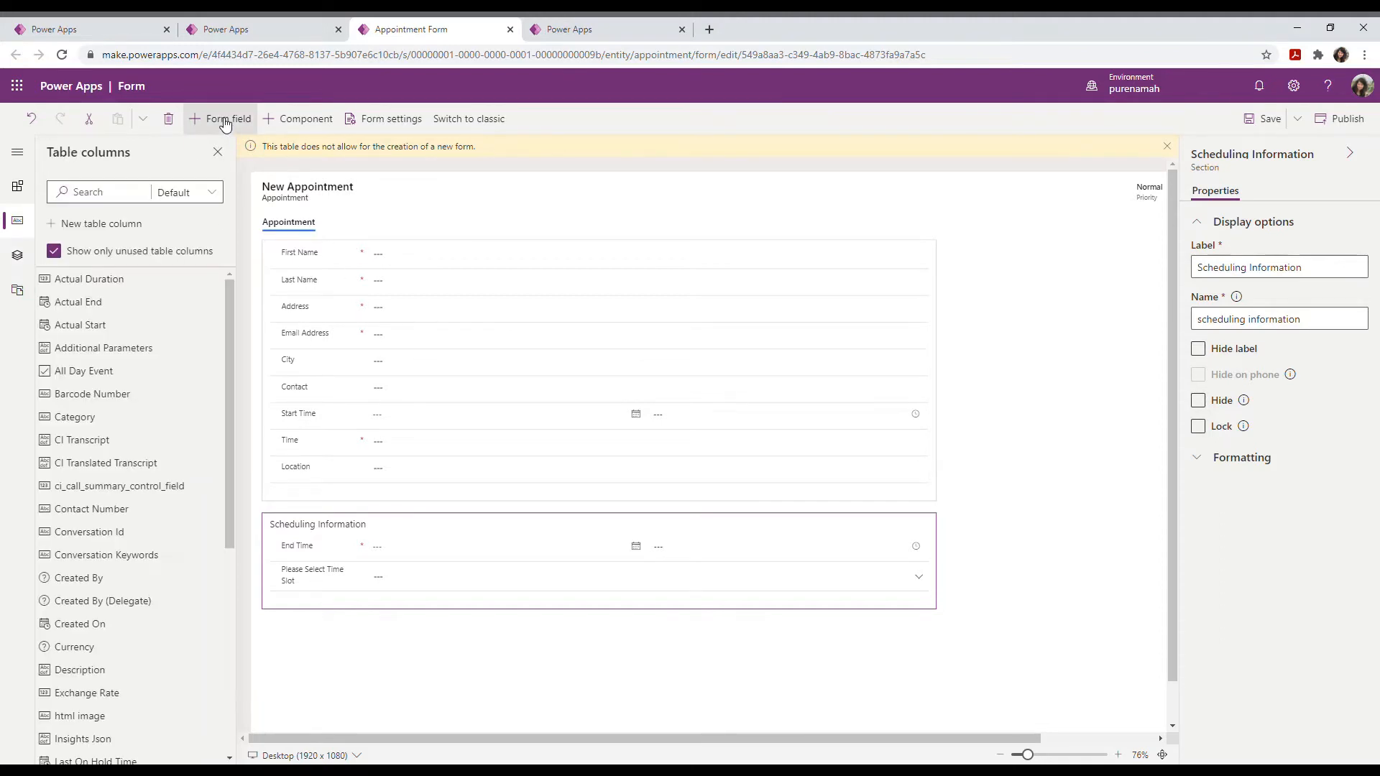
click(85, 228)
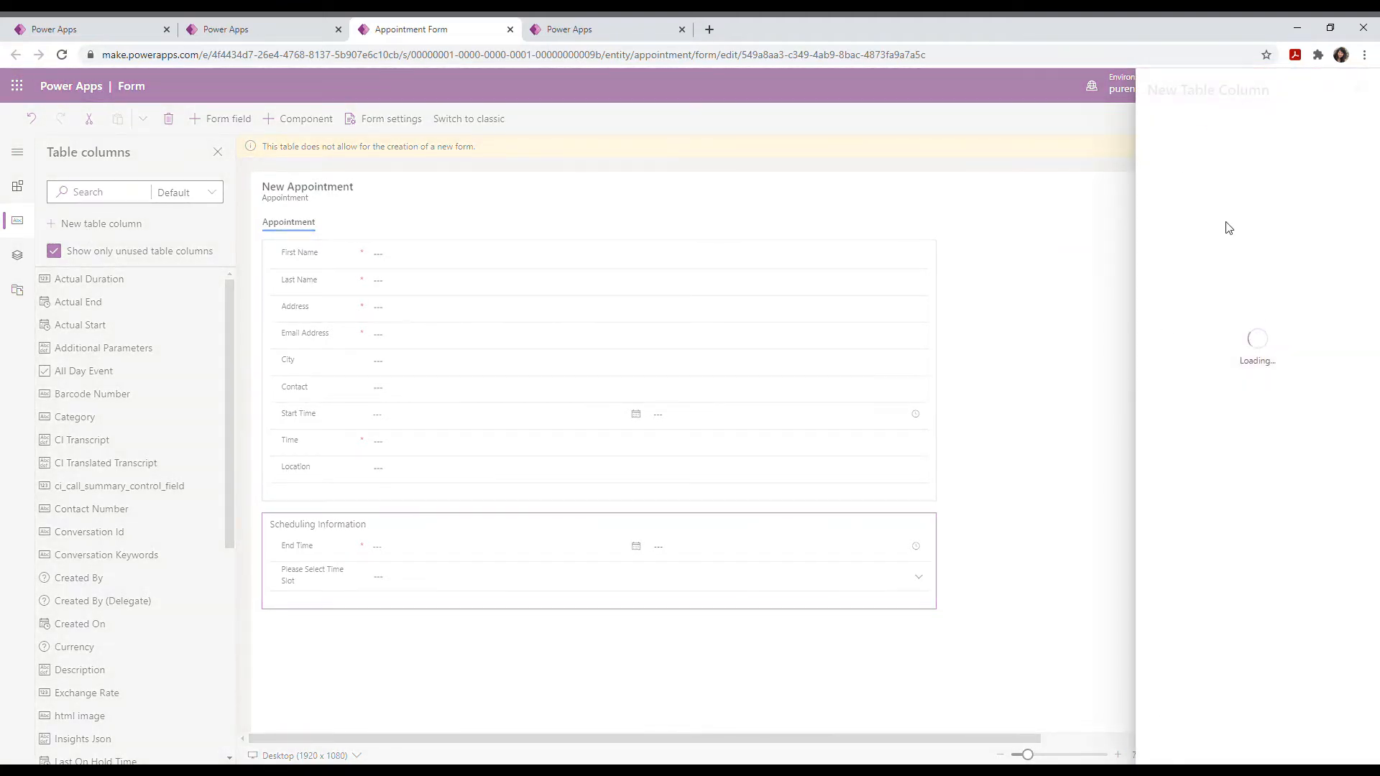
click(1170, 139)
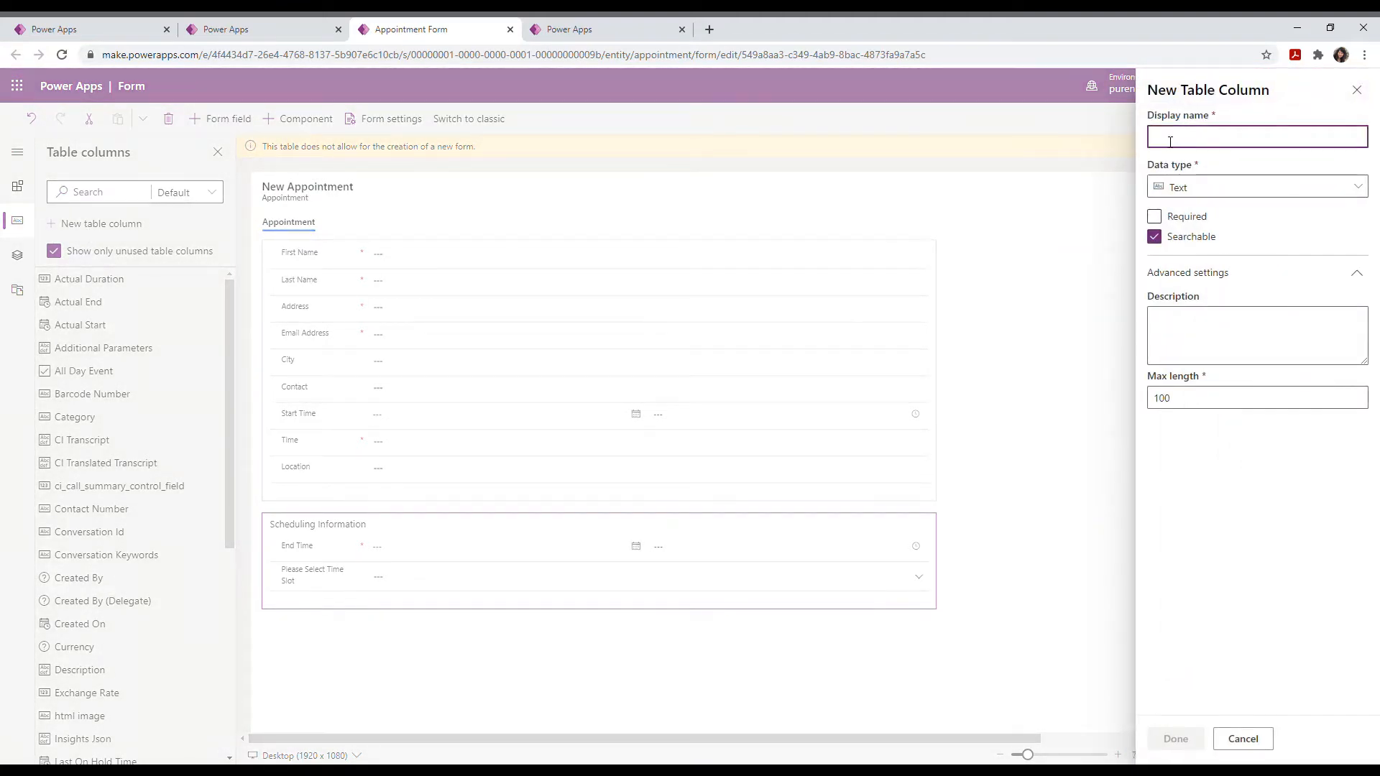
text(State)
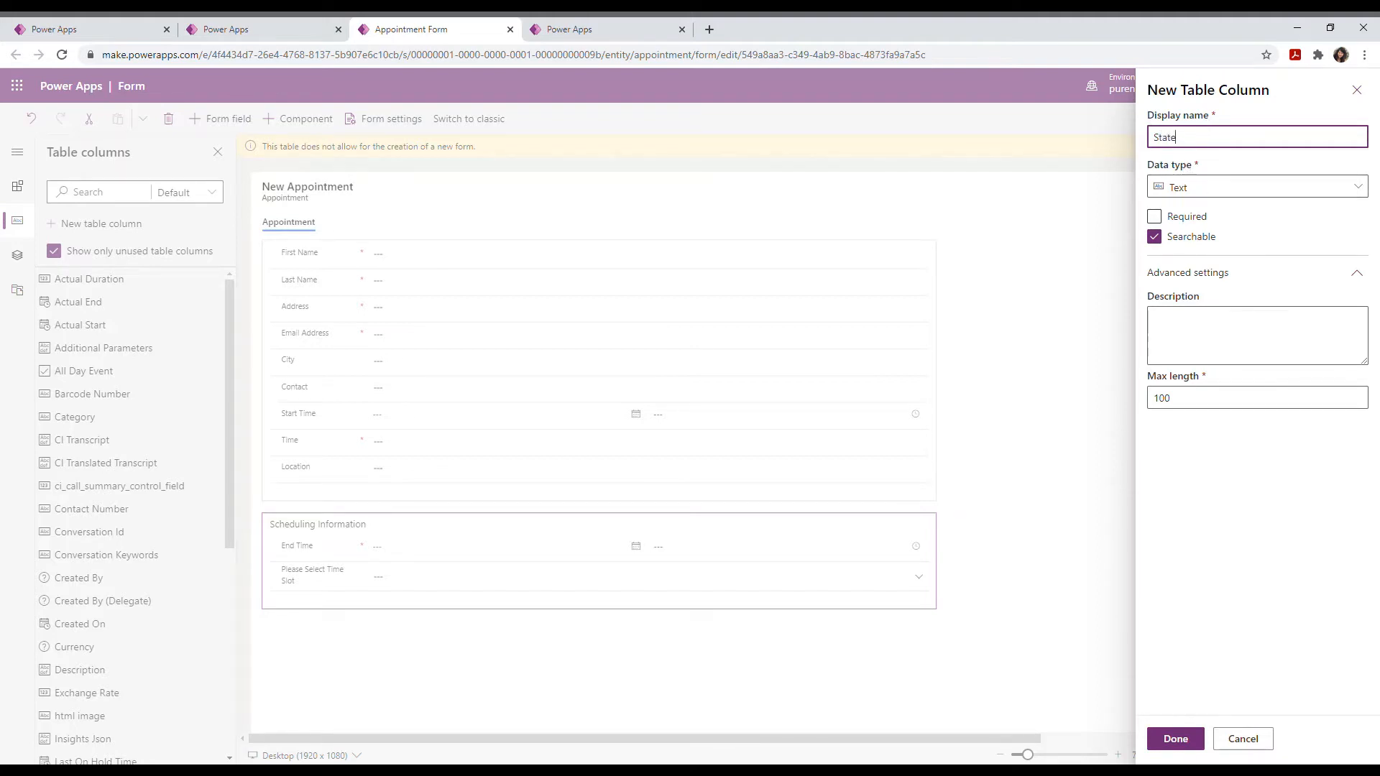
click(1177, 743)
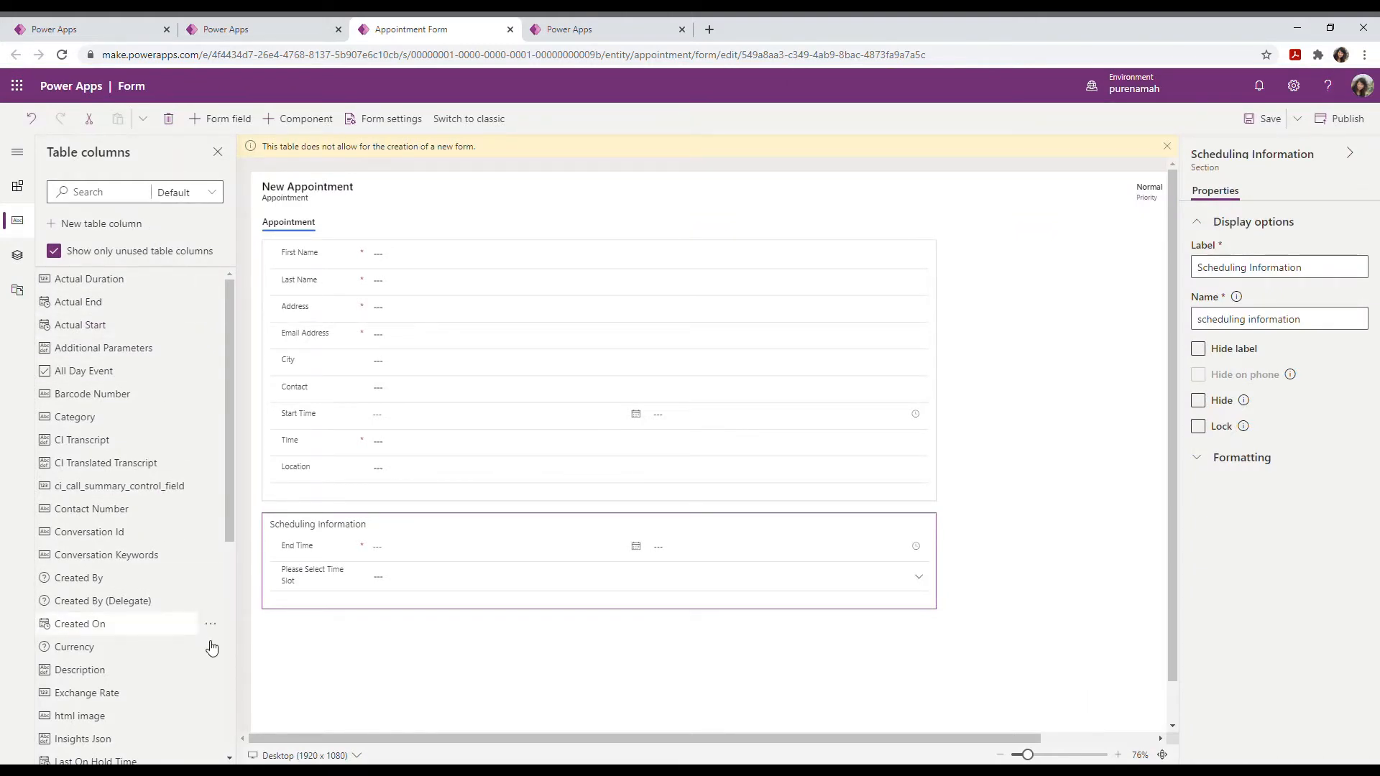
Step: Place the State column on the form between City and Contact
scroll(180, 673, down, 1)
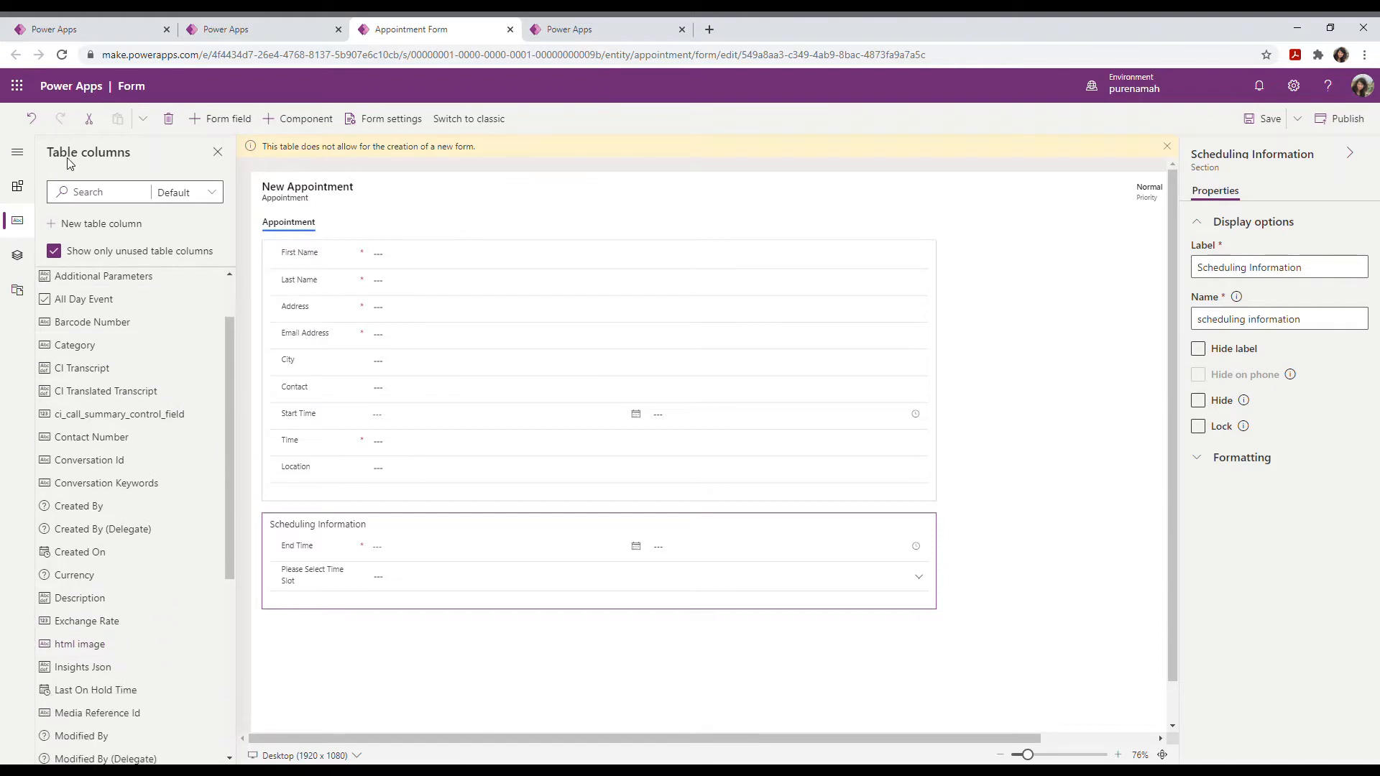
click(92, 199)
text(stat)
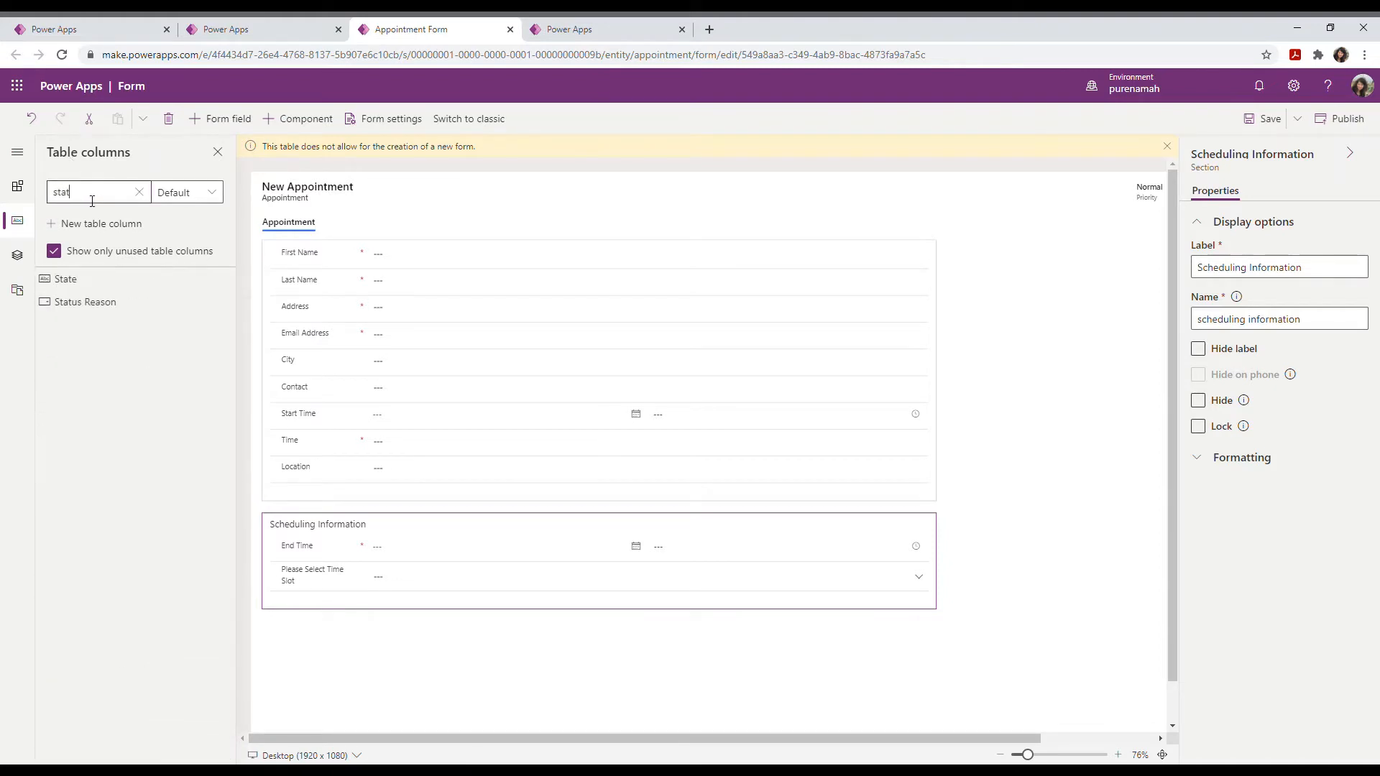
drag(77, 284, 349, 379)
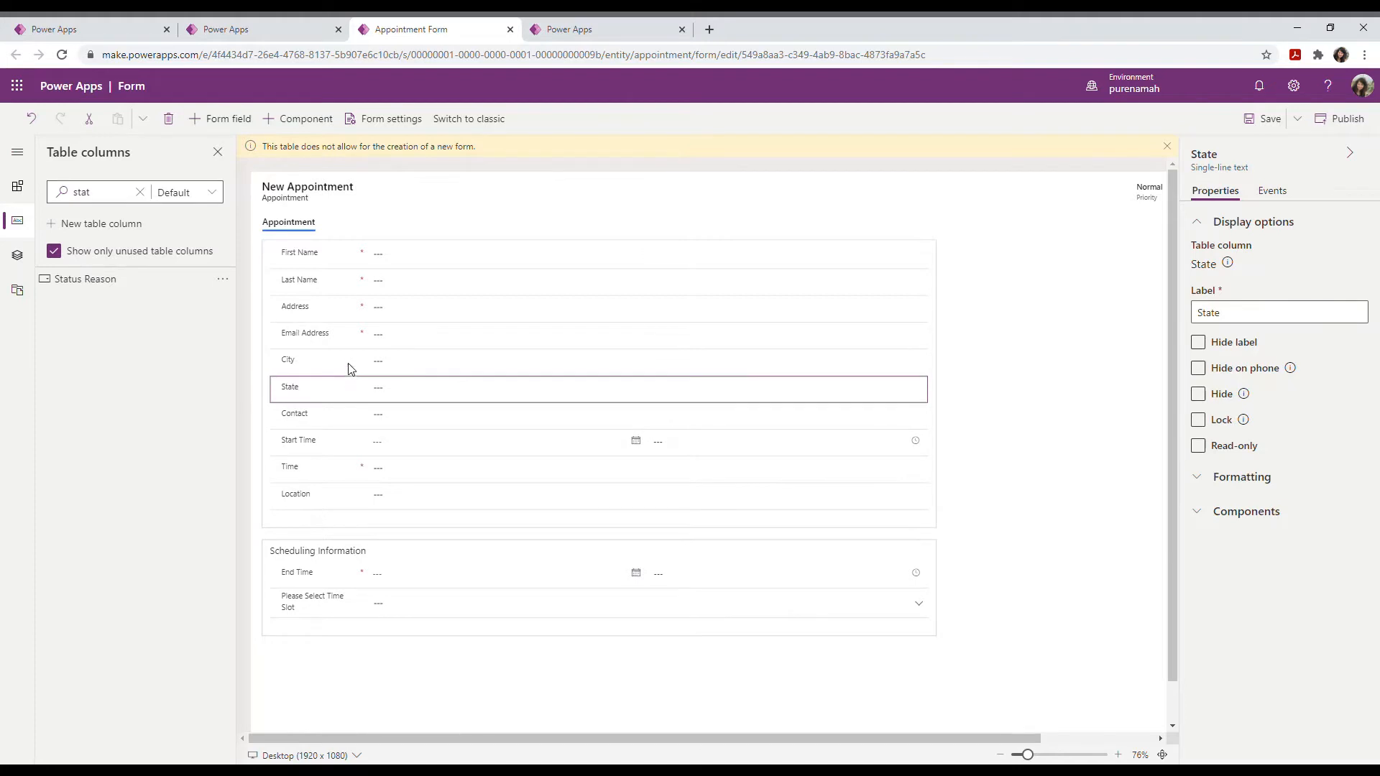
Step: Hide the Scheduling Information section in the tree view and publish the Appointment form
click(43, 260)
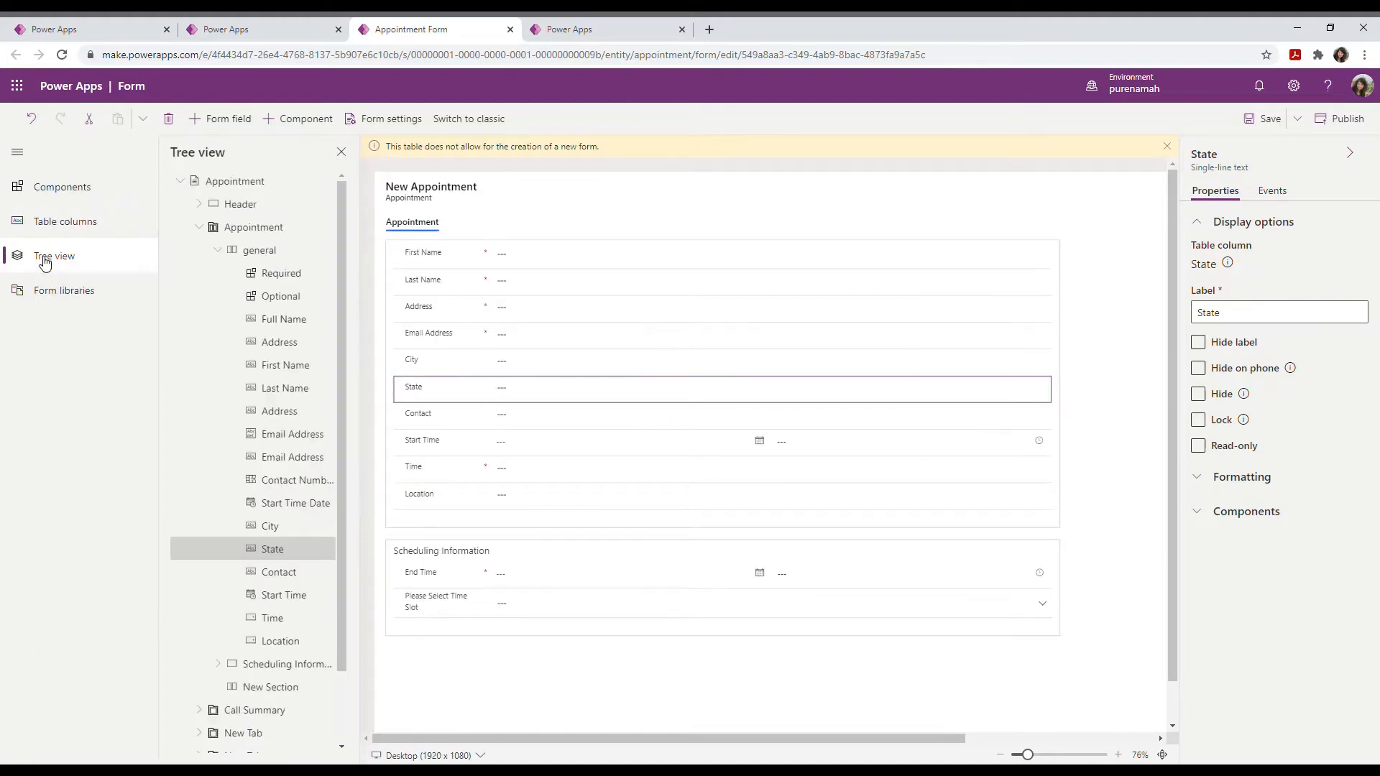
click(27, 155)
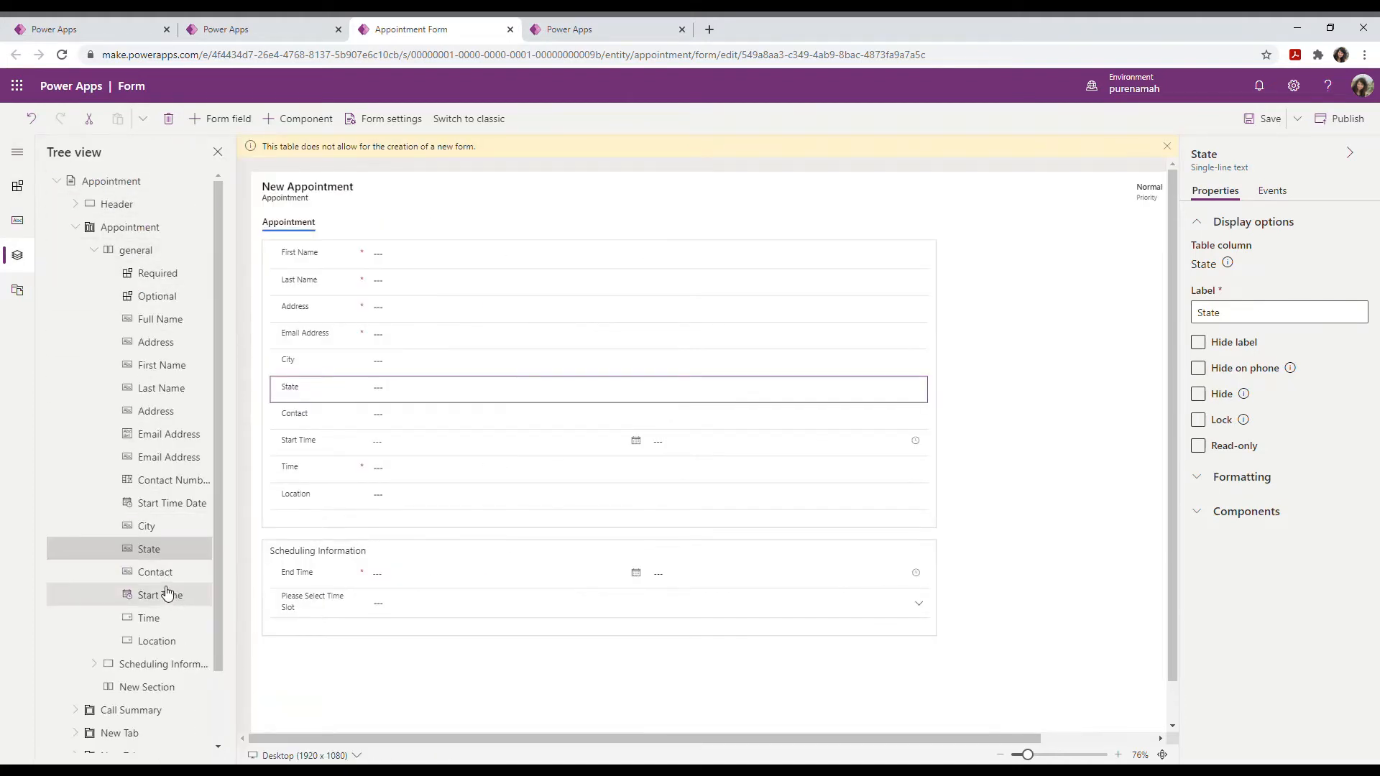
scroll(144, 618, down, 1)
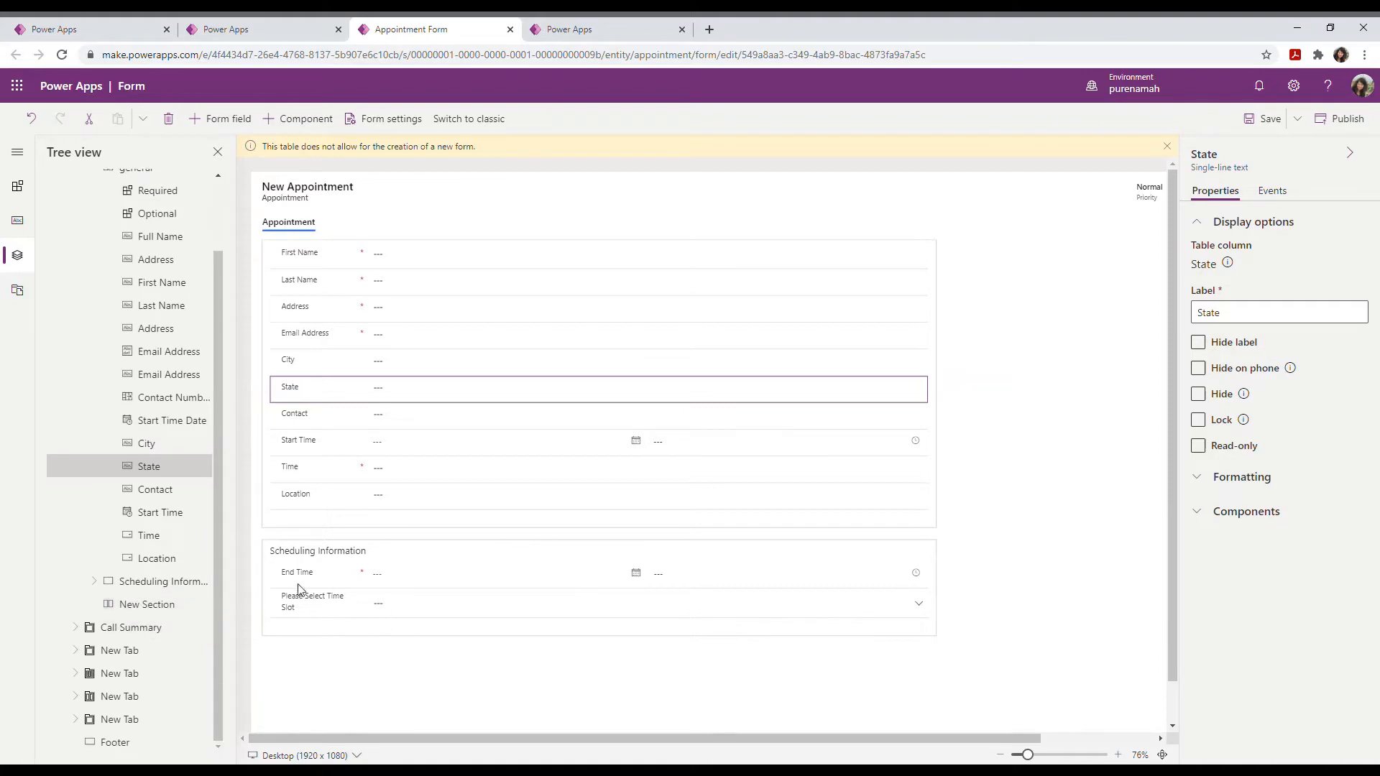
click(154, 590)
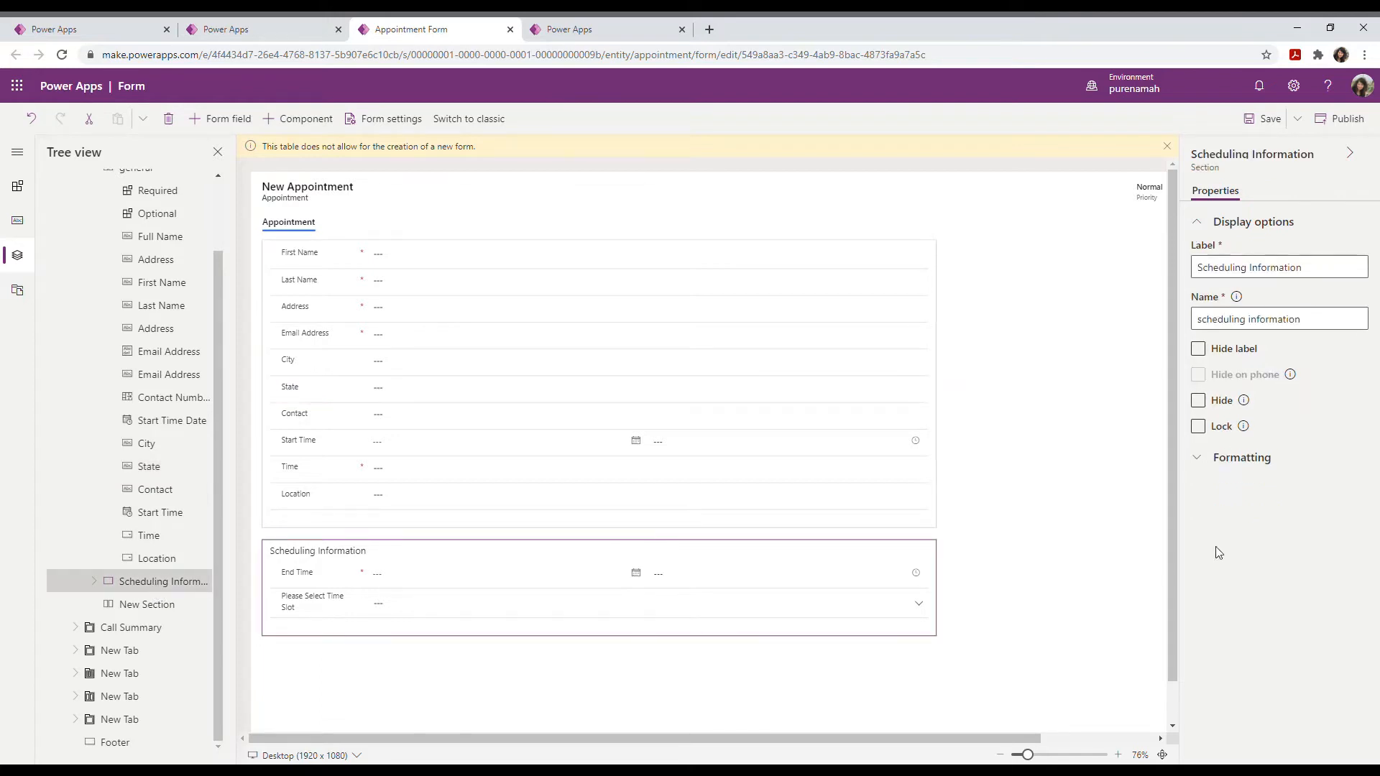
click(1198, 400)
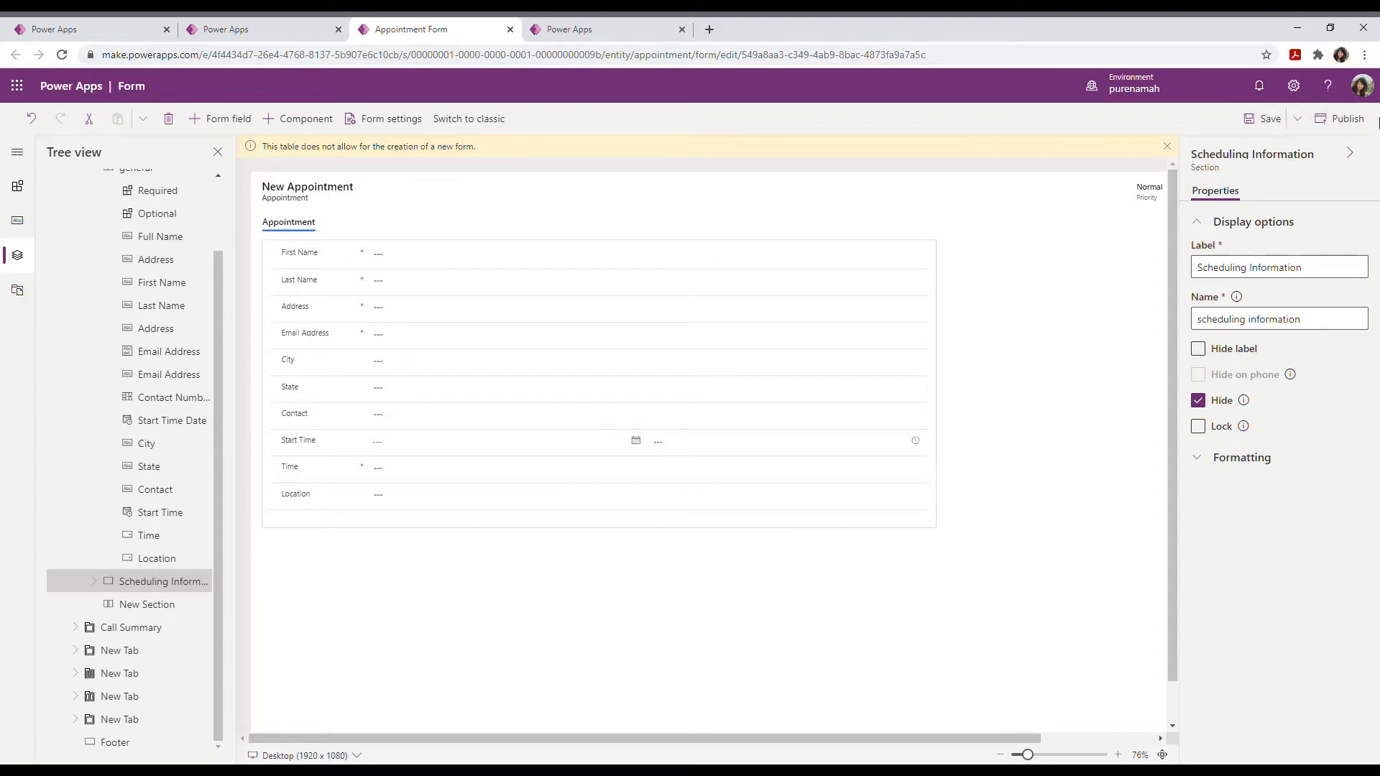
click(1368, 124)
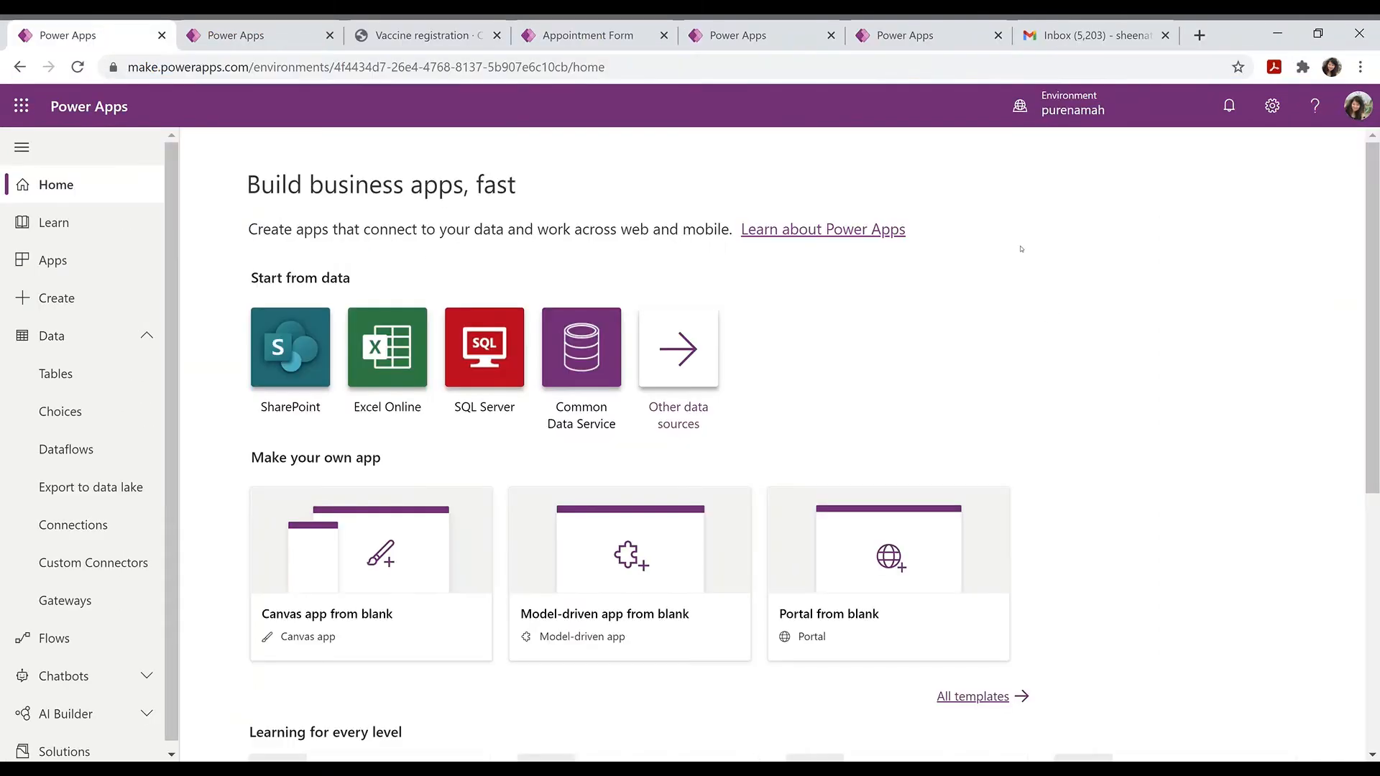
Step: Create a new instant cloud flow with the PowerApps trigger
click(71, 642)
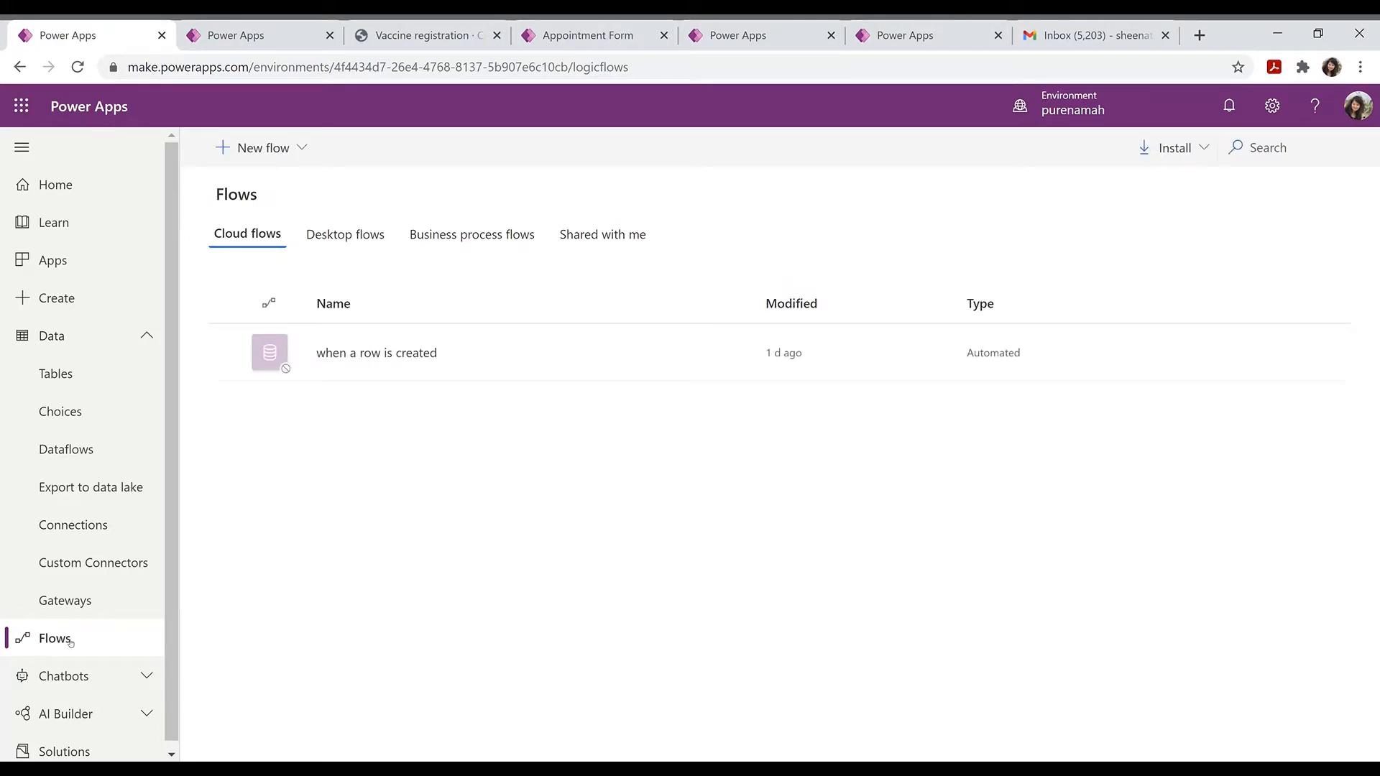
click(264, 149)
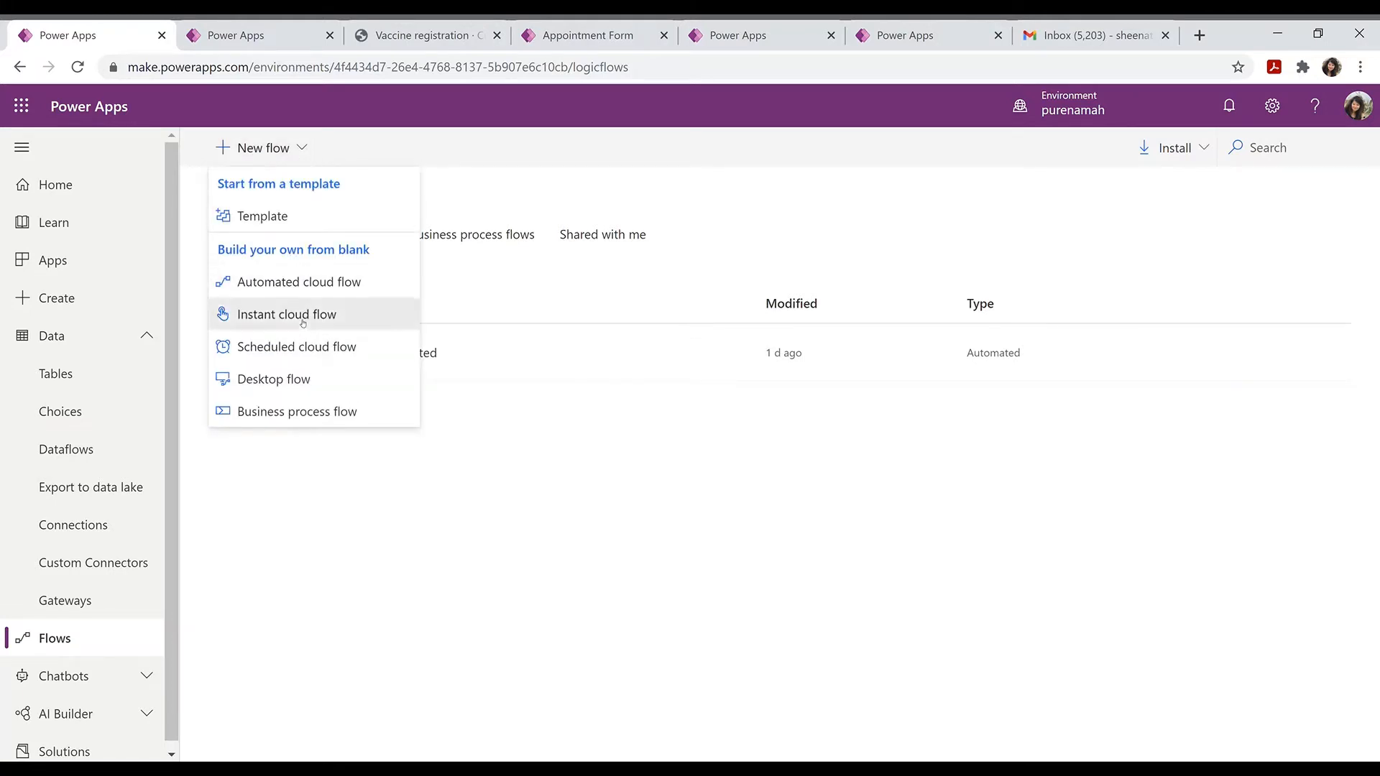
click(303, 321)
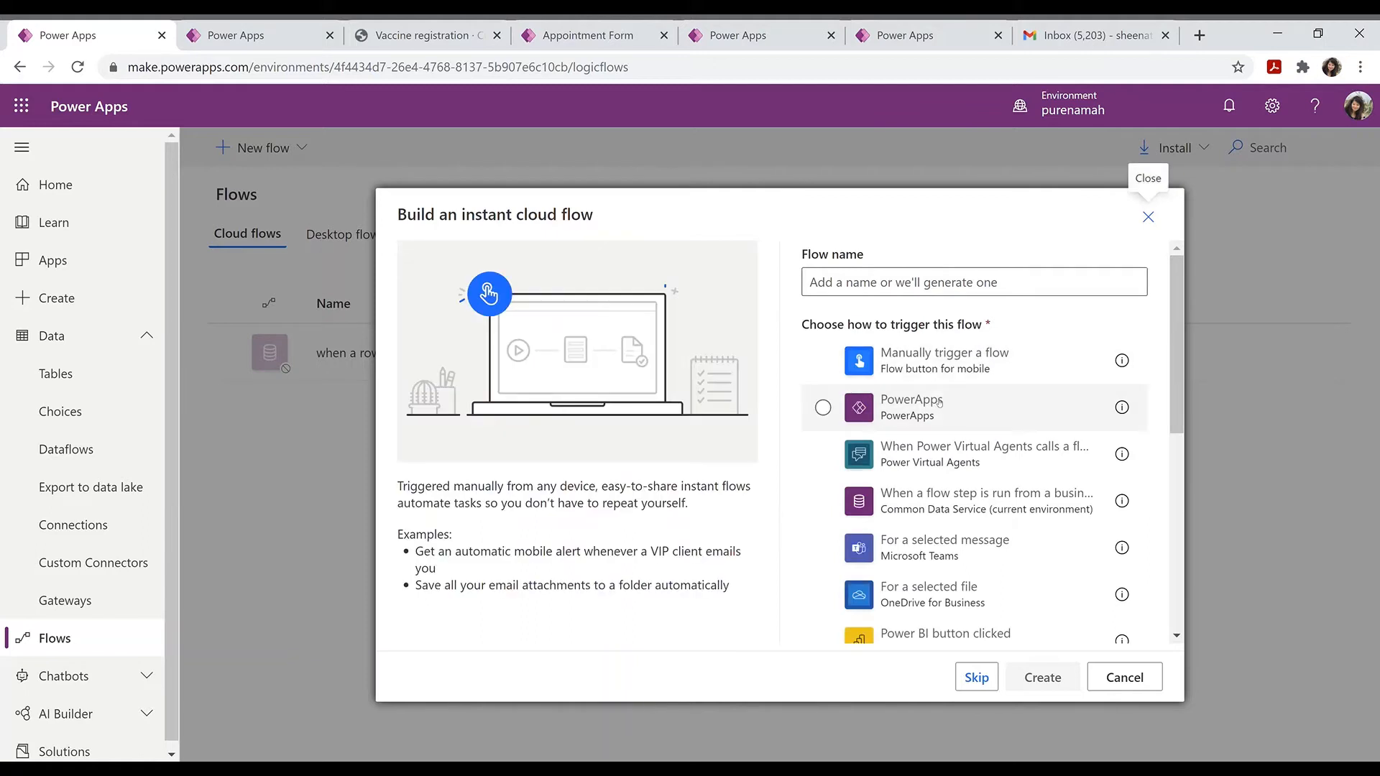
click(939, 404)
click(1046, 675)
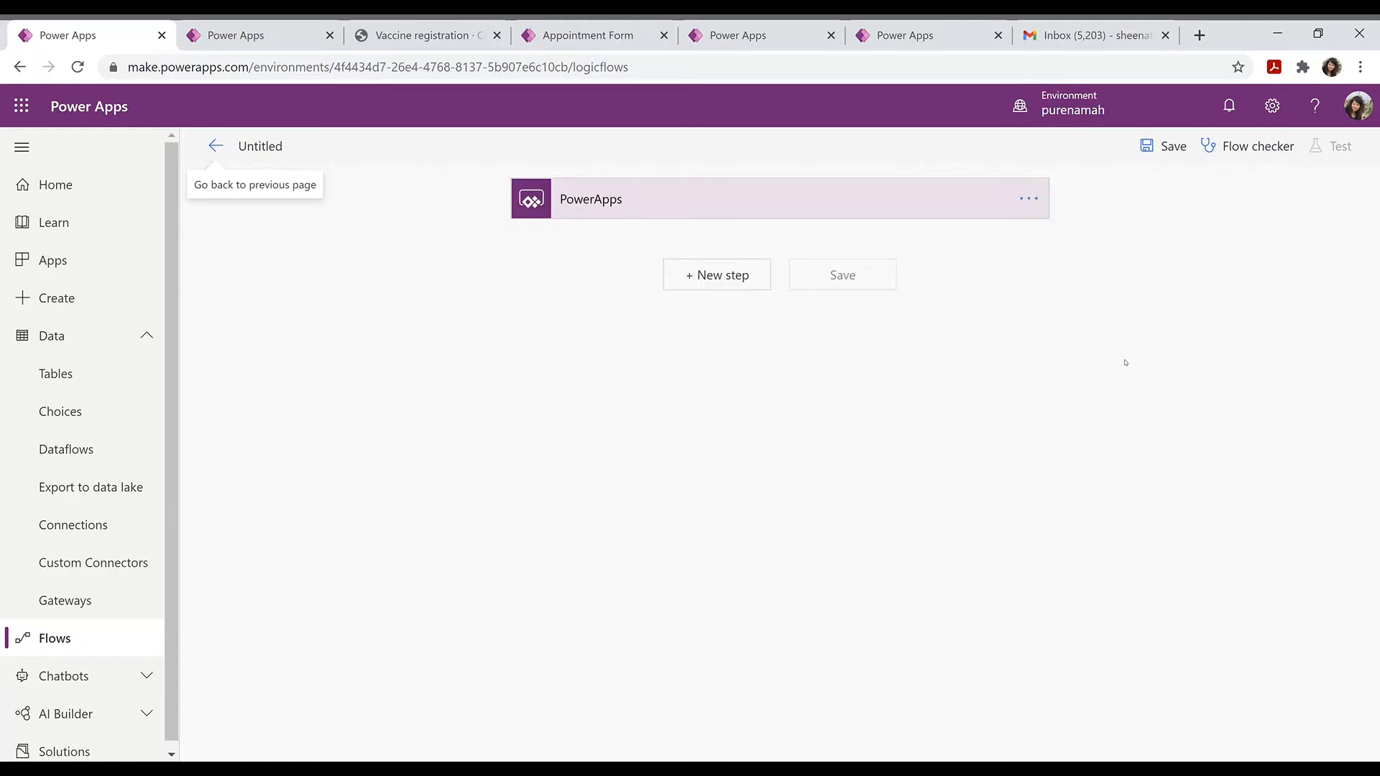
Step: Replace the PowerApps trigger with the 'When a row is added, modified or deleted' trigger
click(1026, 196)
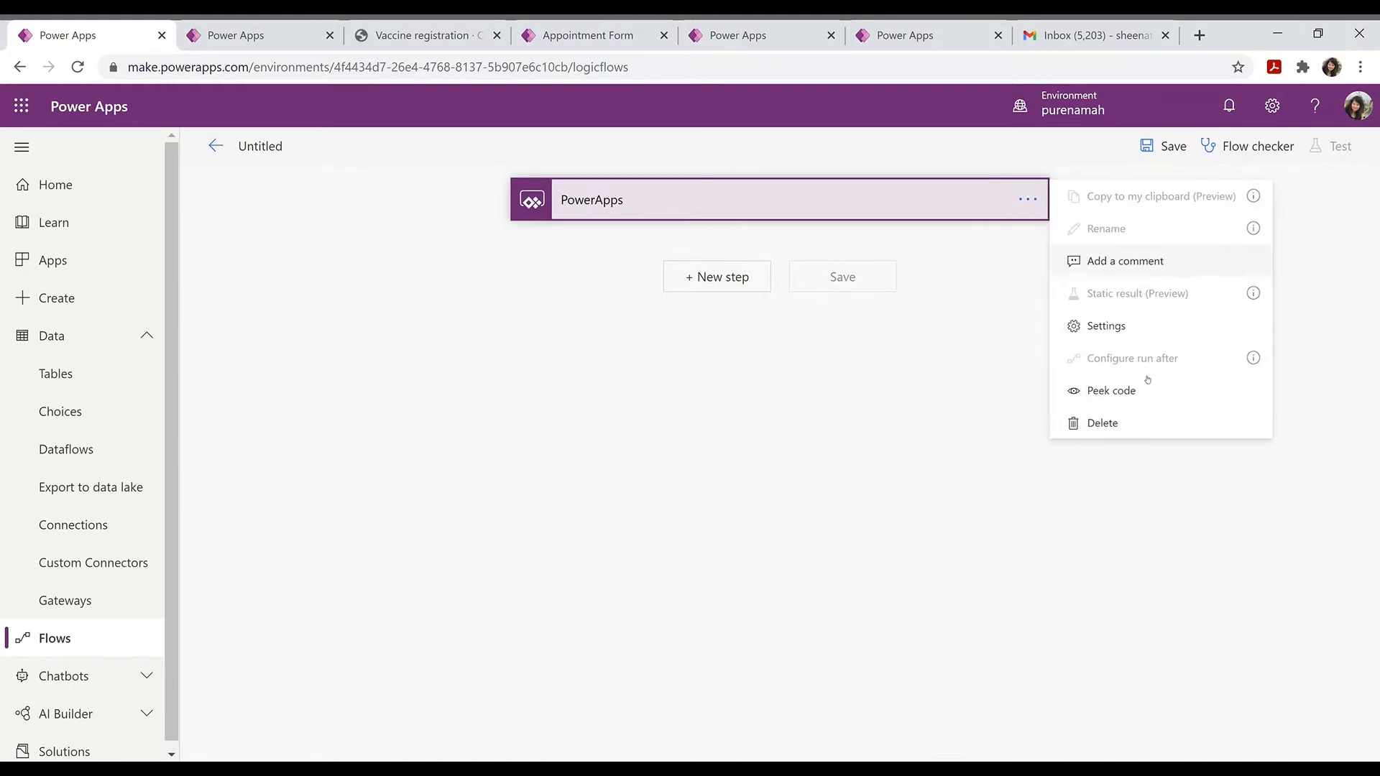
click(1128, 424)
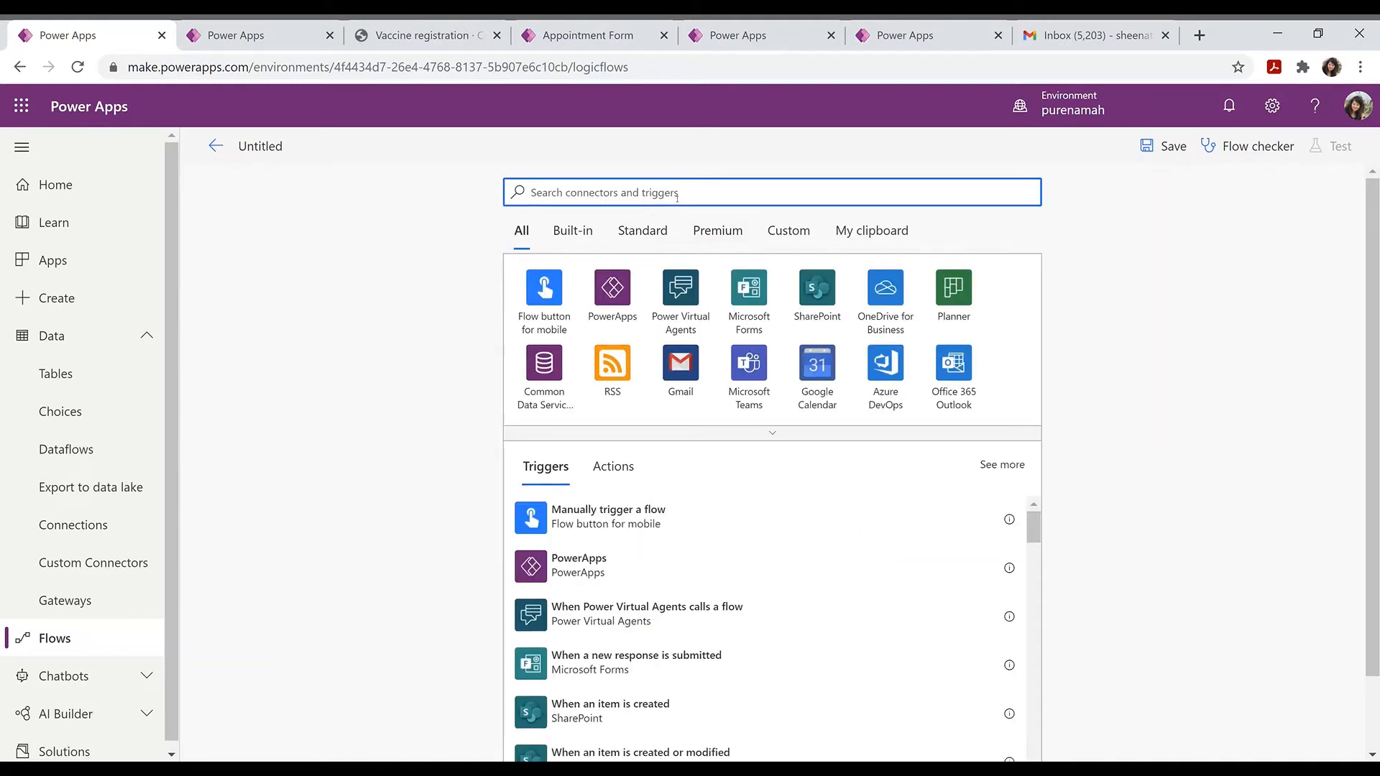
click(552, 356)
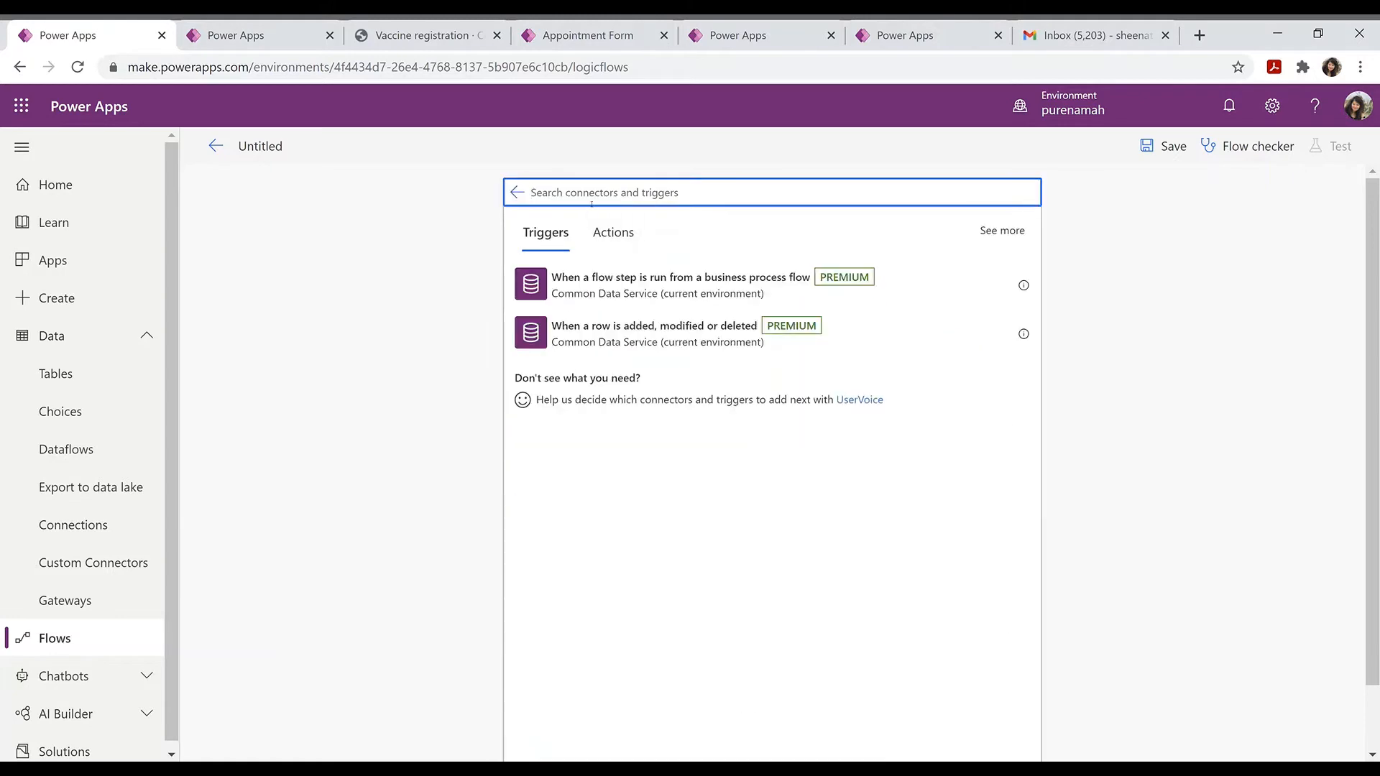
text(whe)
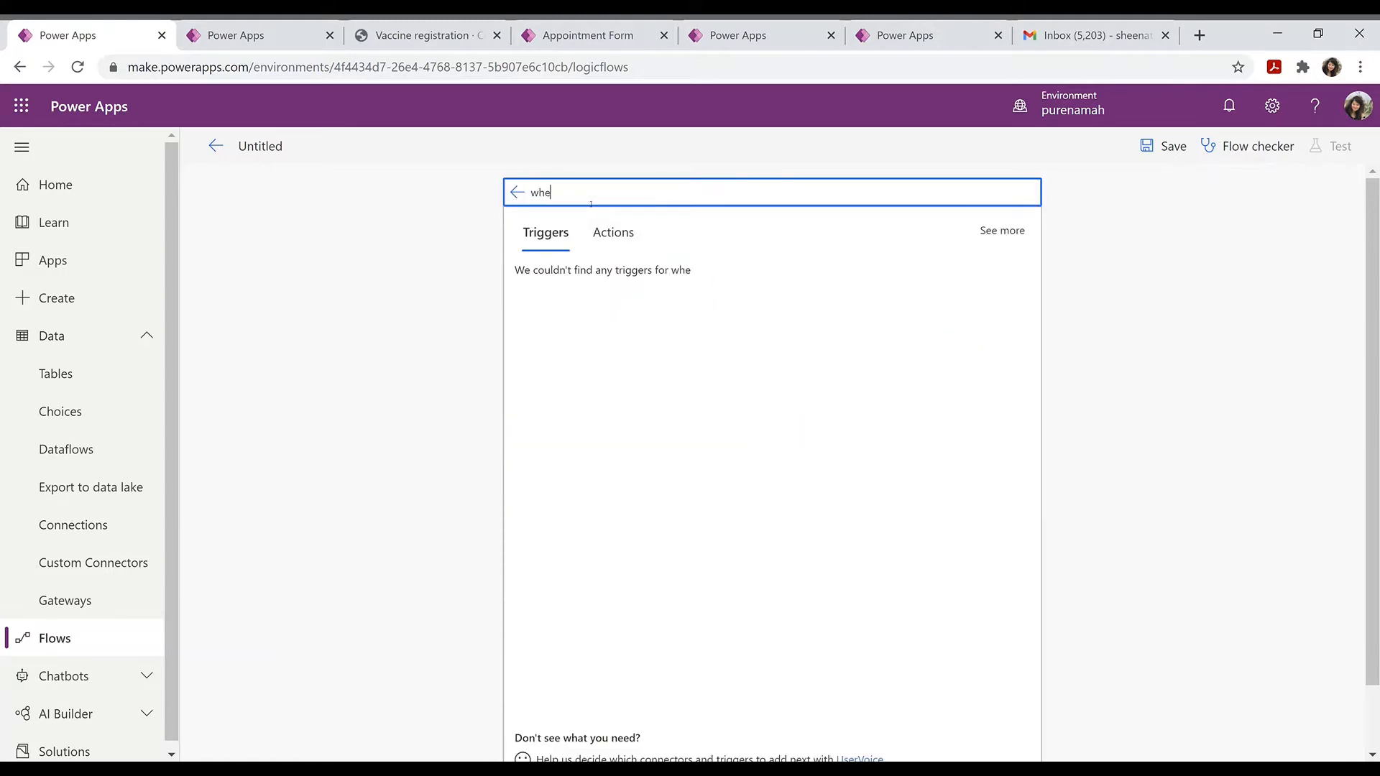
text(n a )
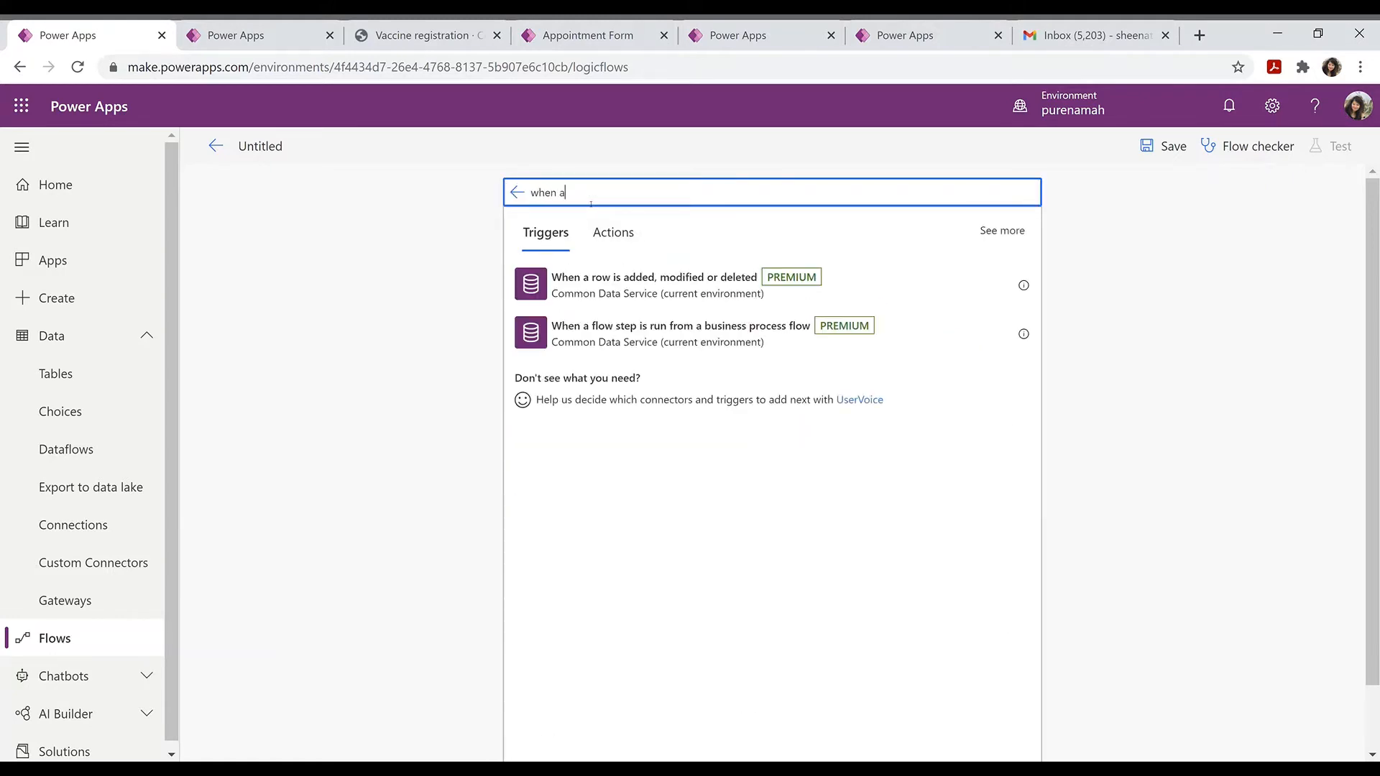
text(ne)
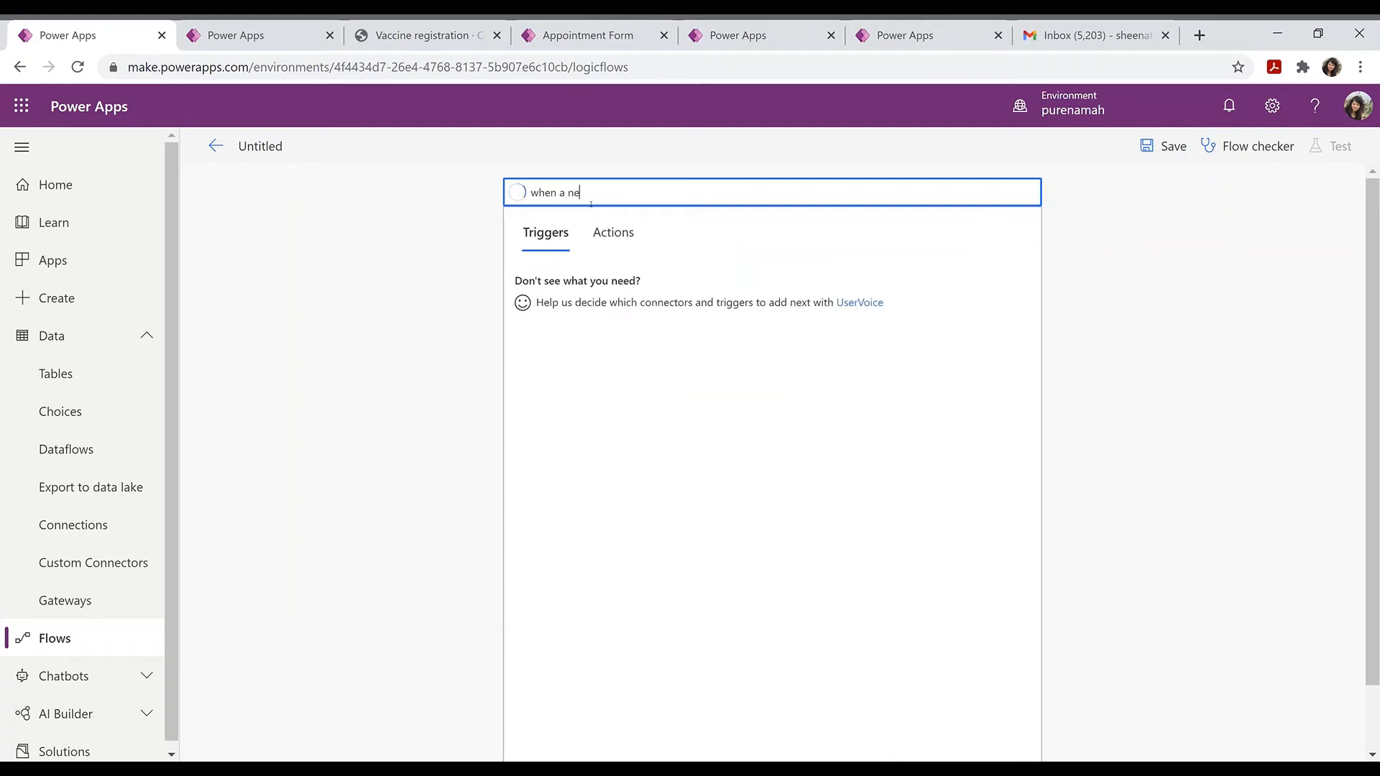
text(w record)
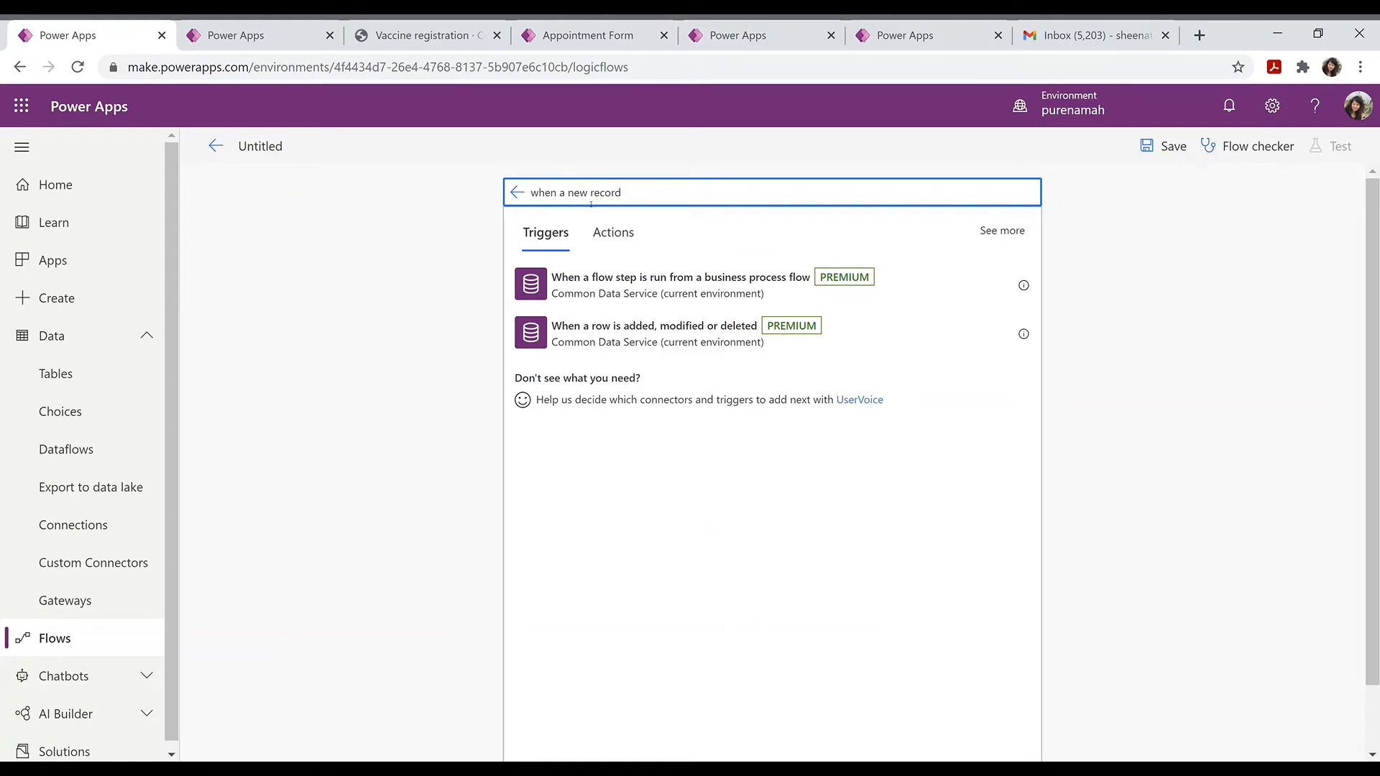
click(661, 343)
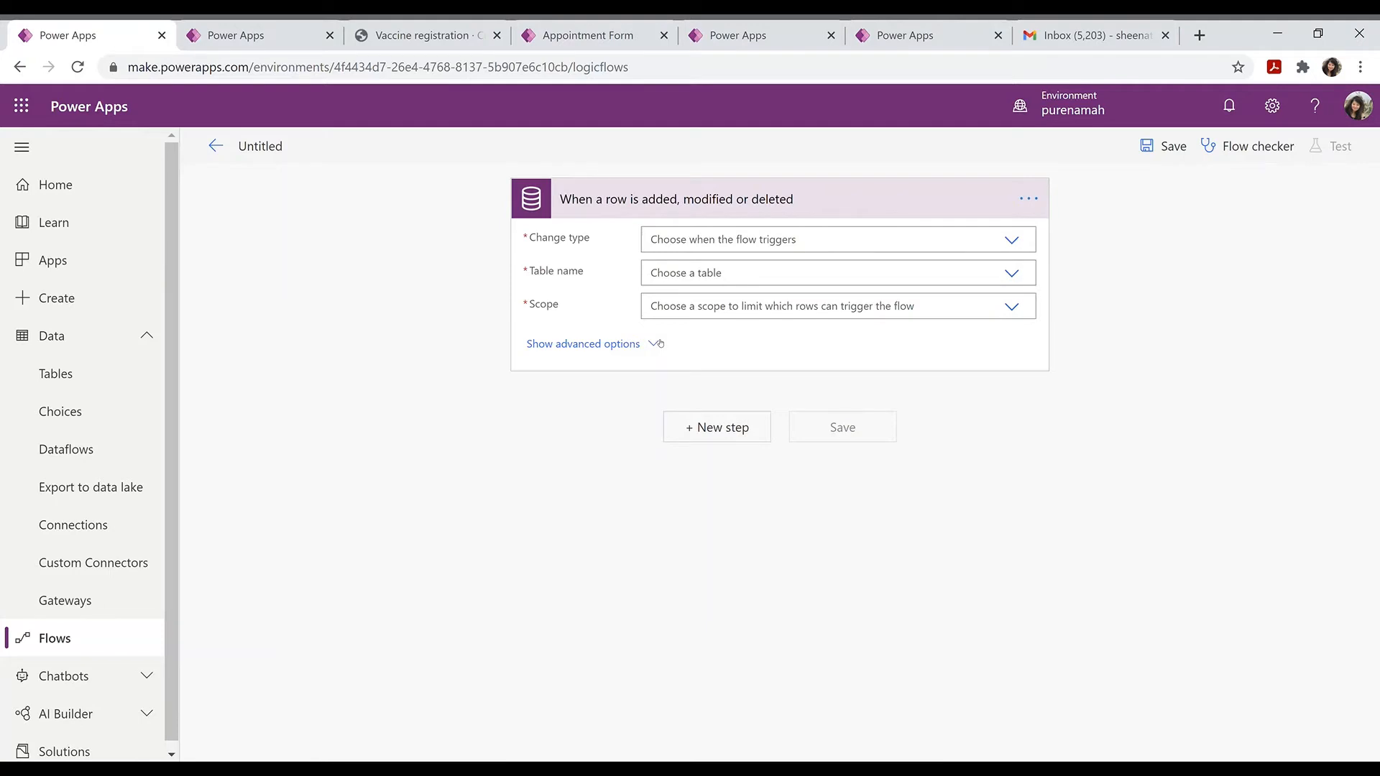
Step: Set the trigger to Create on the Appointments table with Organization scope
click(1022, 244)
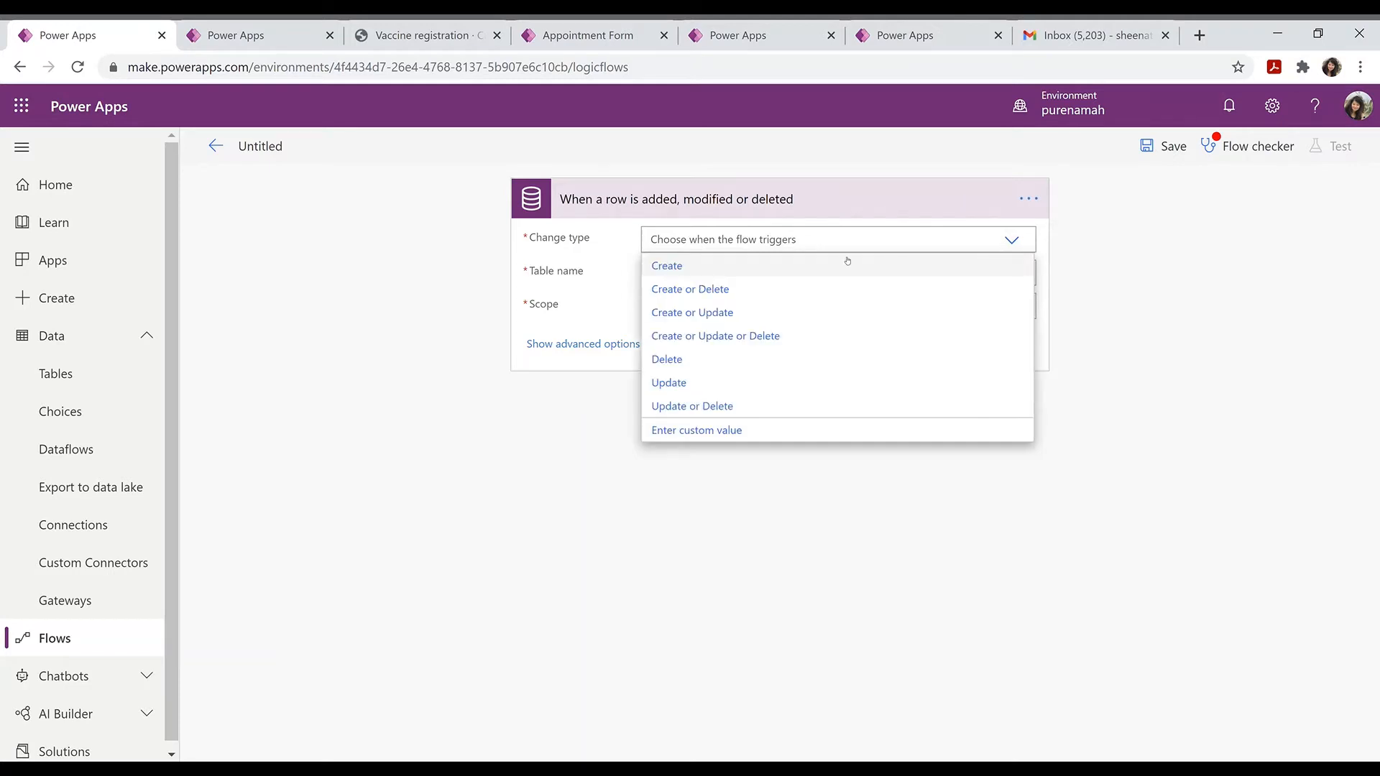
click(786, 265)
click(804, 275)
text(Appo)
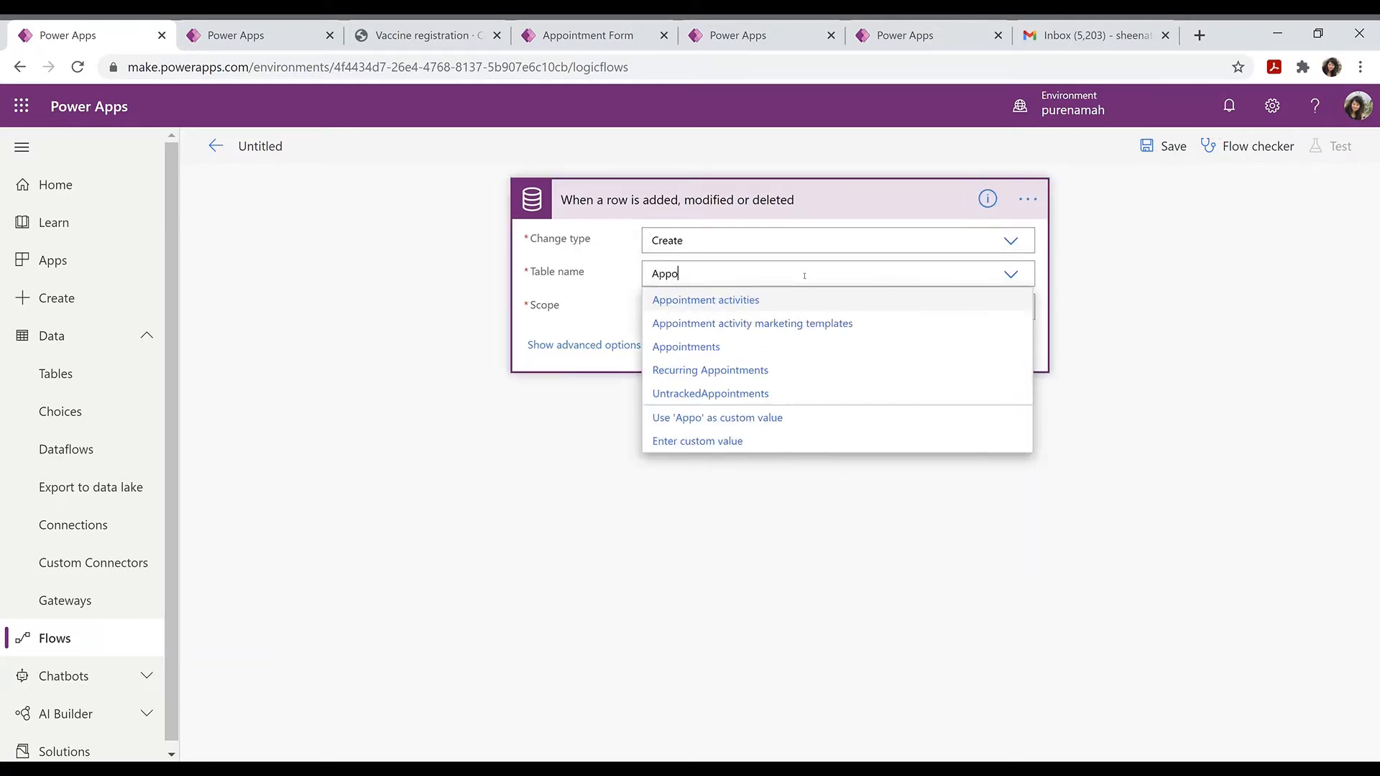
click(710, 346)
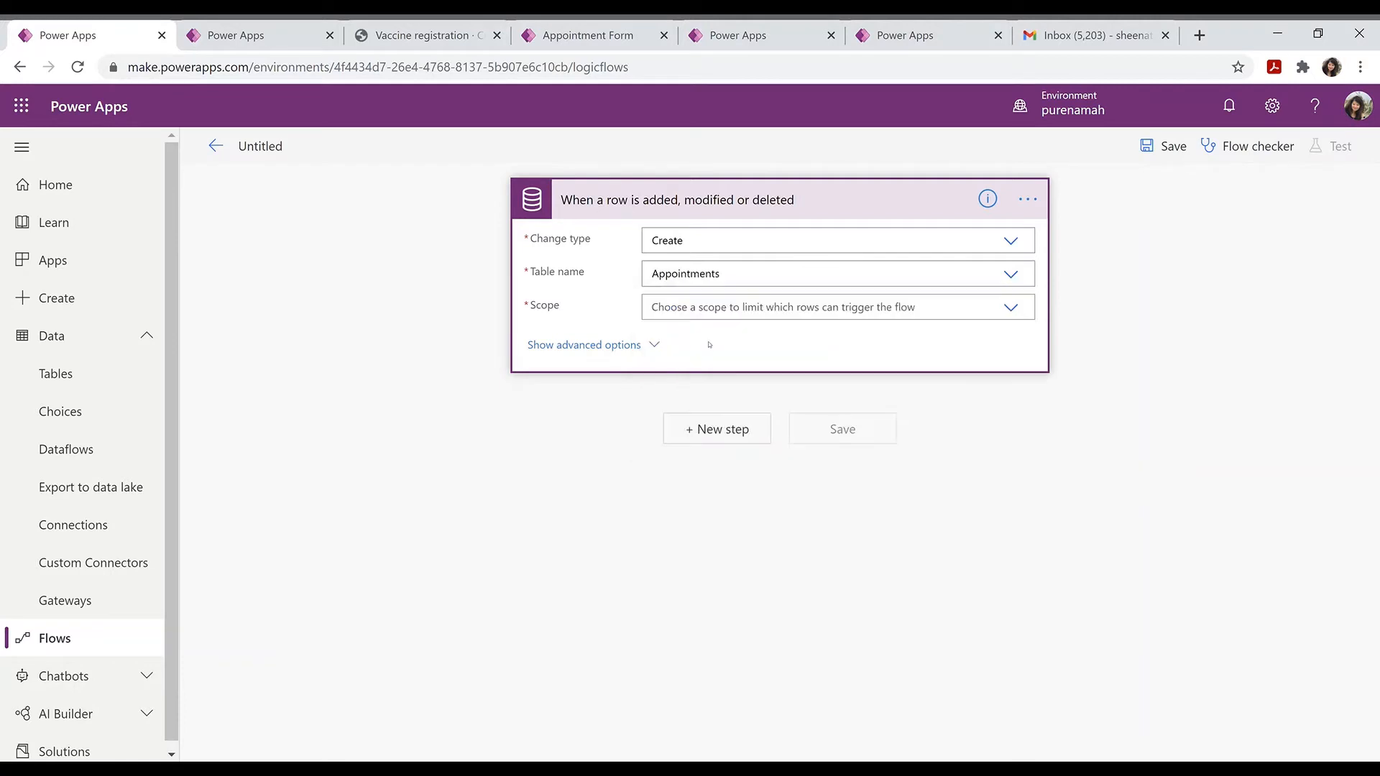
click(1009, 309)
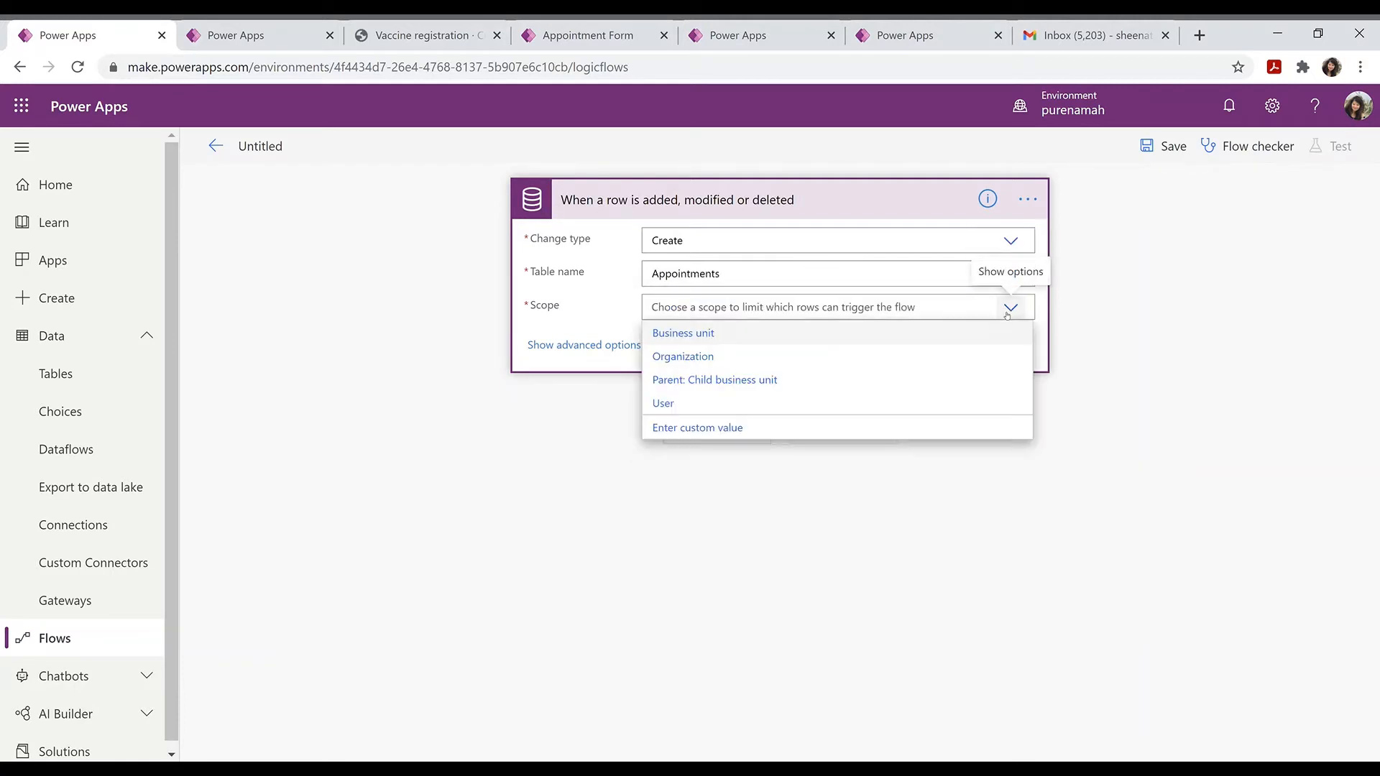
click(690, 356)
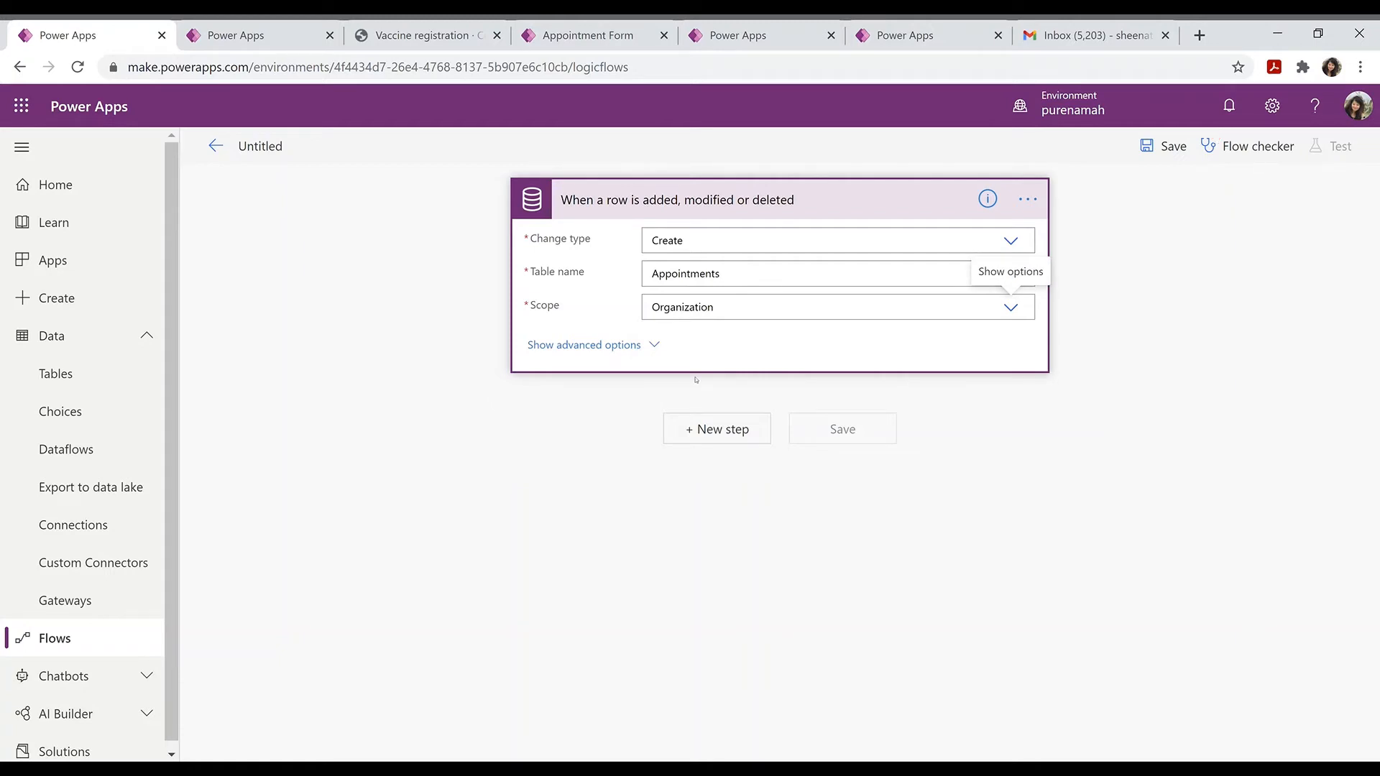
click(579, 638)
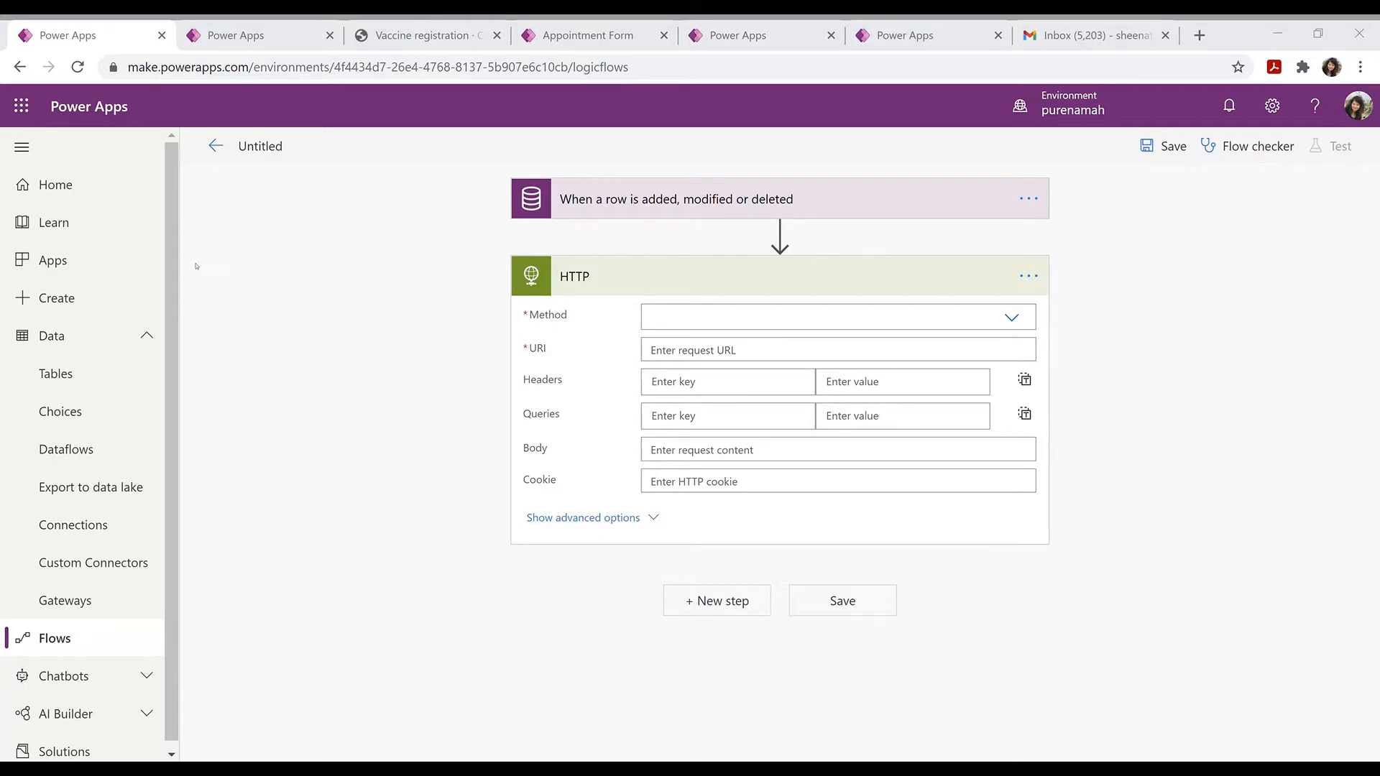
click(950, 212)
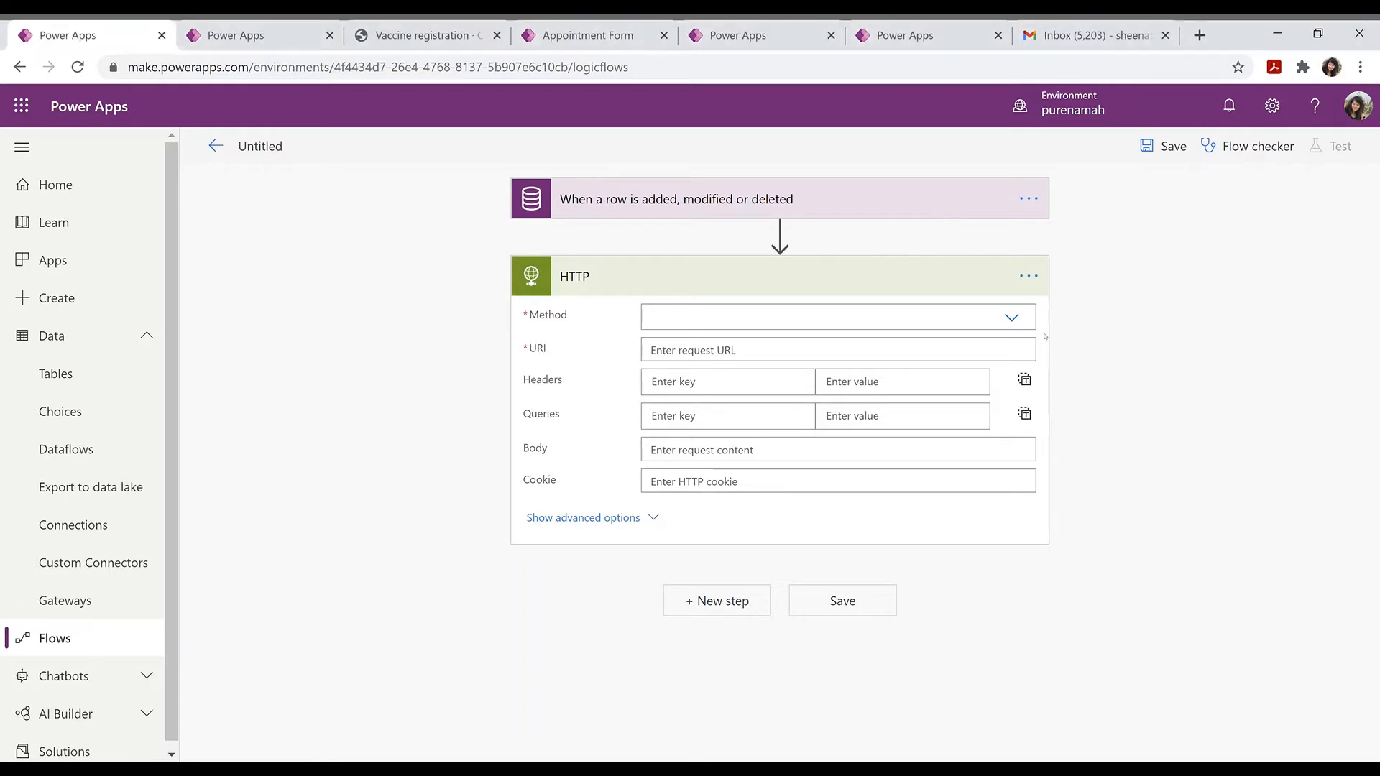
click(813, 355)
text(https://api.qrserver.com/v1/create-qr-code/?sie=150x150&data=)
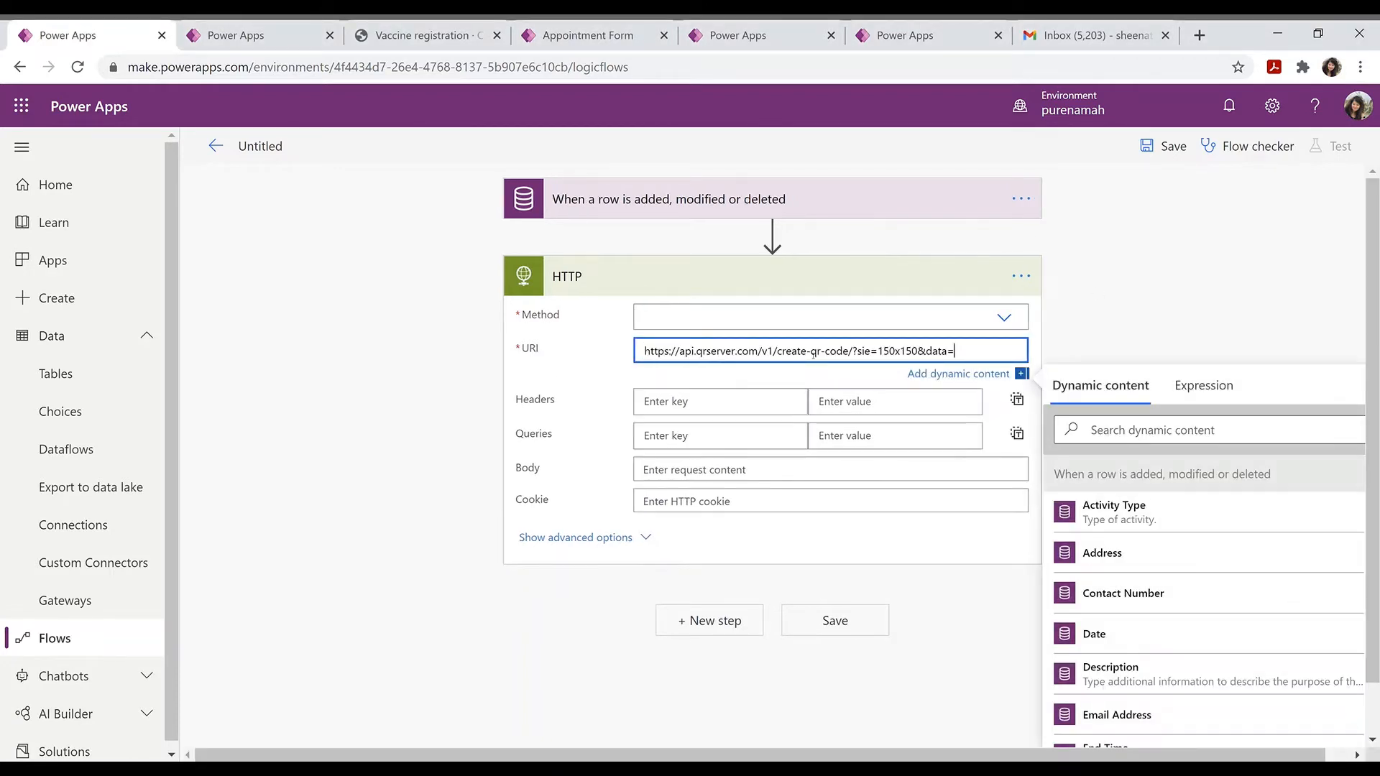
click(760, 314)
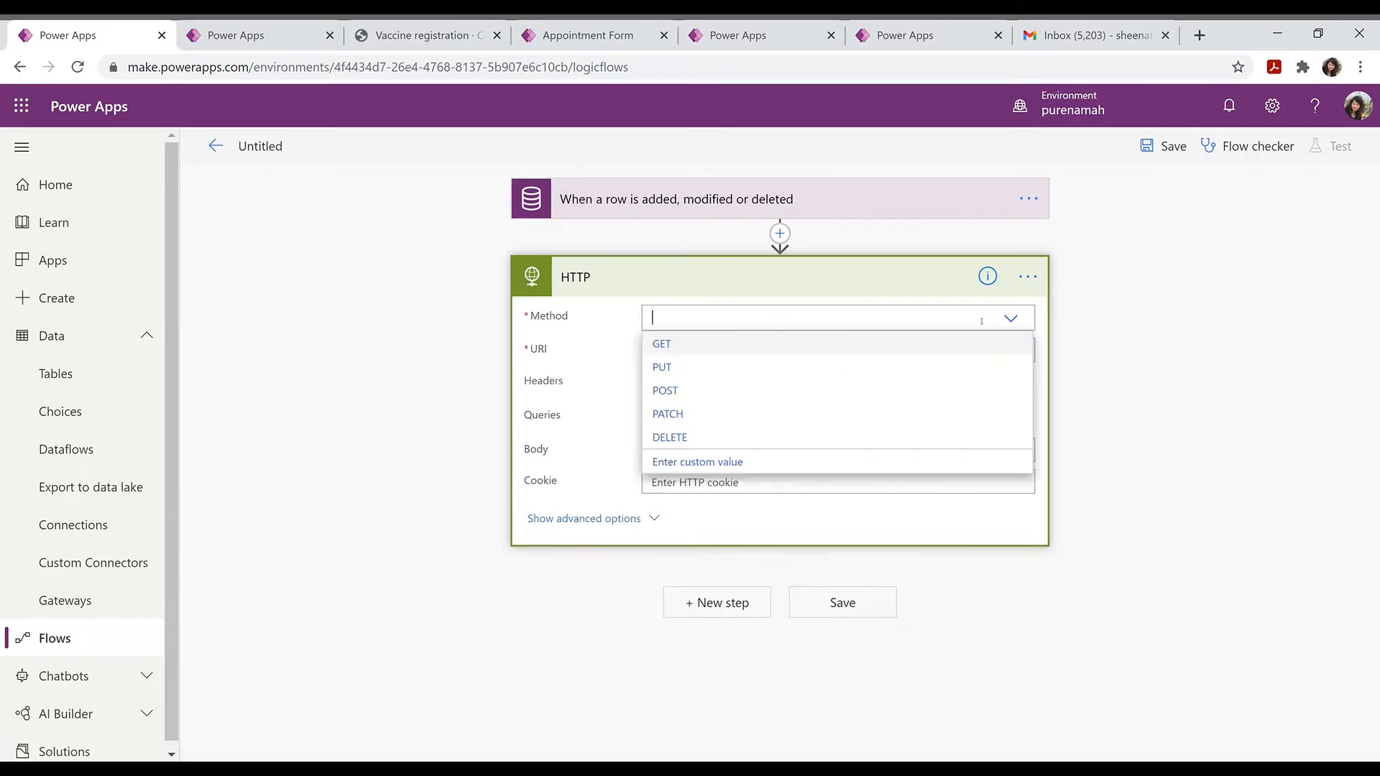
click(773, 349)
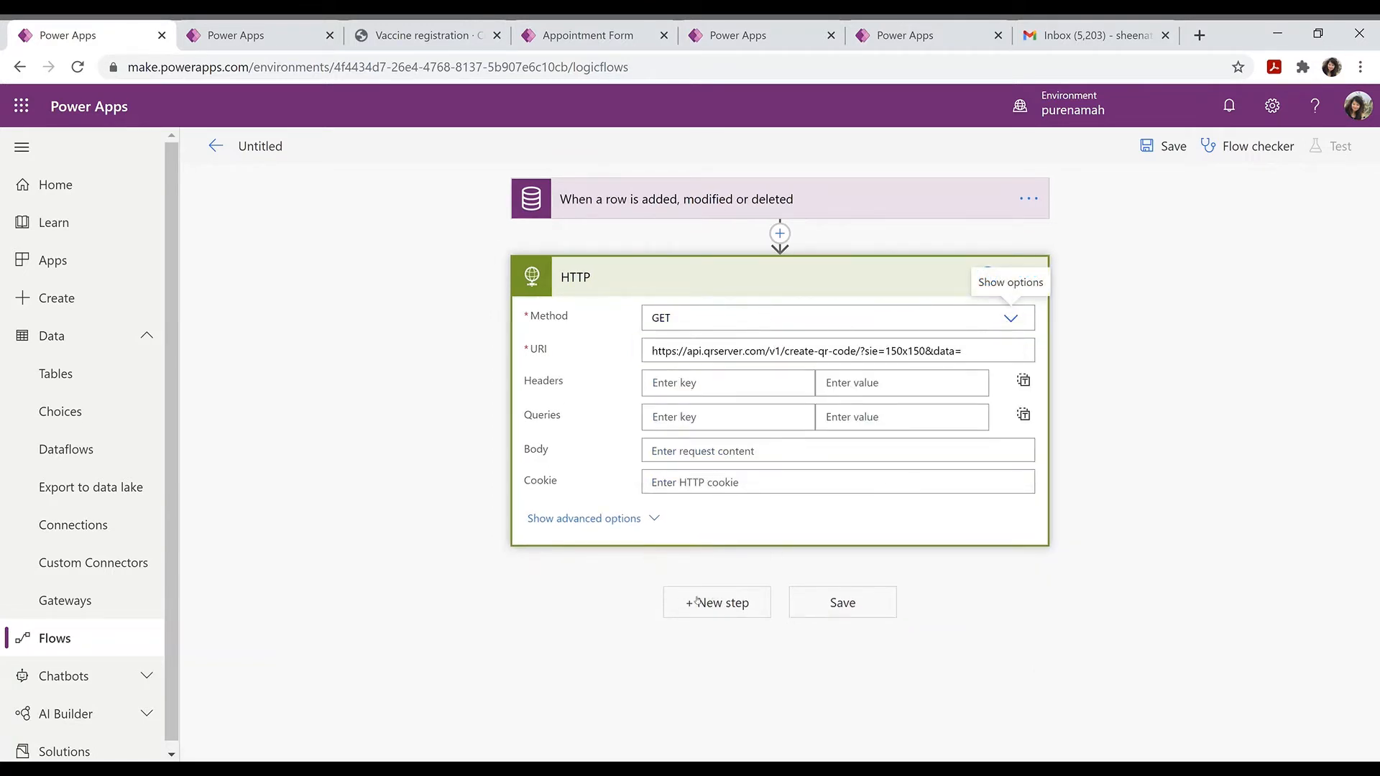
click(718, 604)
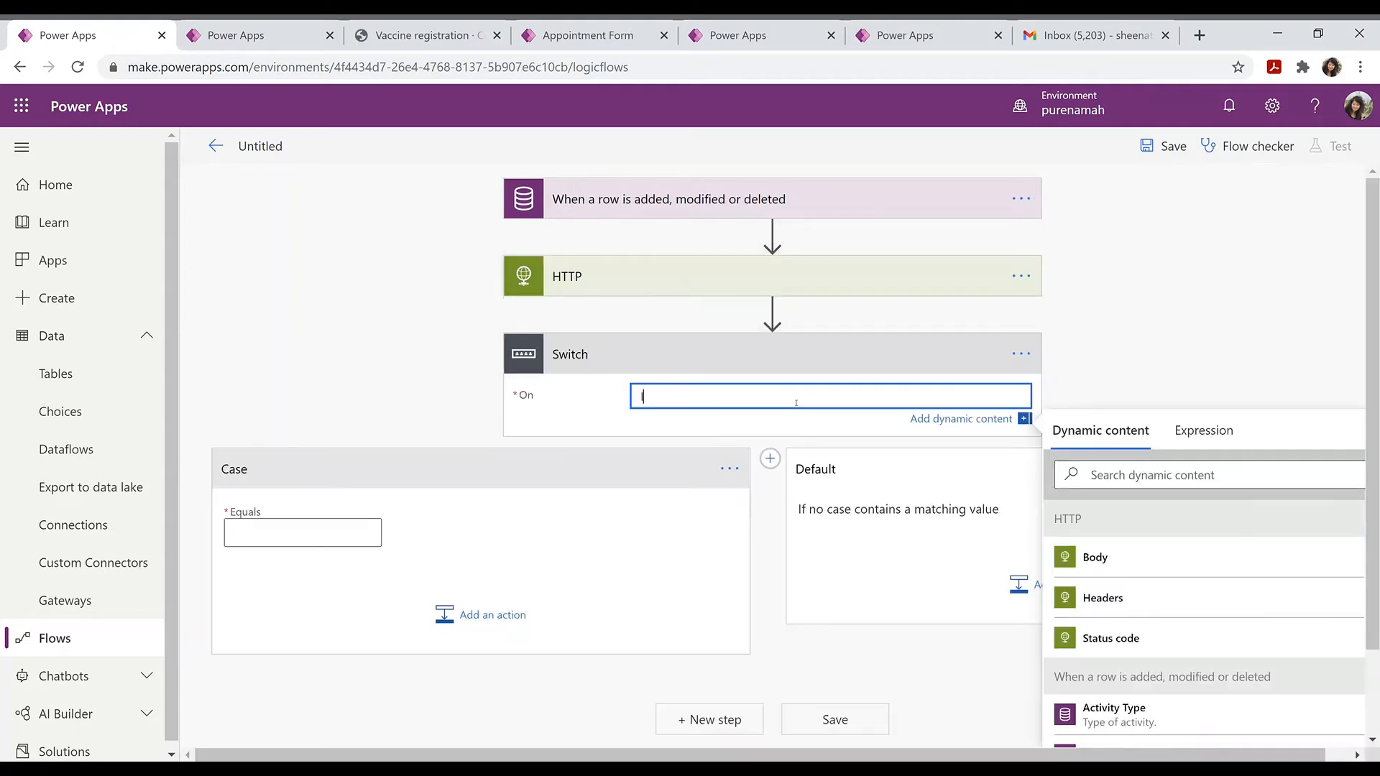
Step: Set the Switch's On field to the appointment's Location dynamic value, then scroll to the Appointment table's columns
text(location)
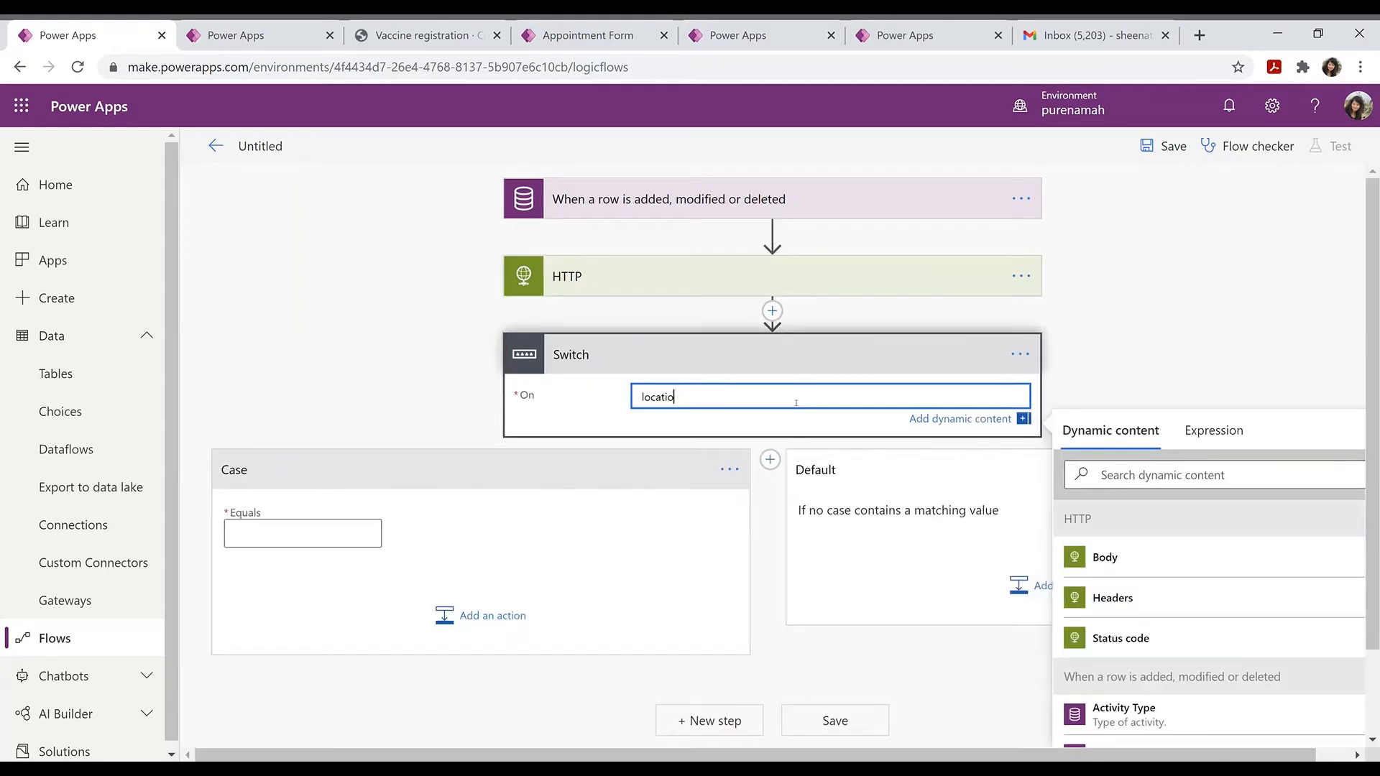
key(BackSpace)
key(BackSpace)
key(BackSpace)
key(BackSpace)
key(BackSpace)
key(BackSpace)
key(BackSpace)
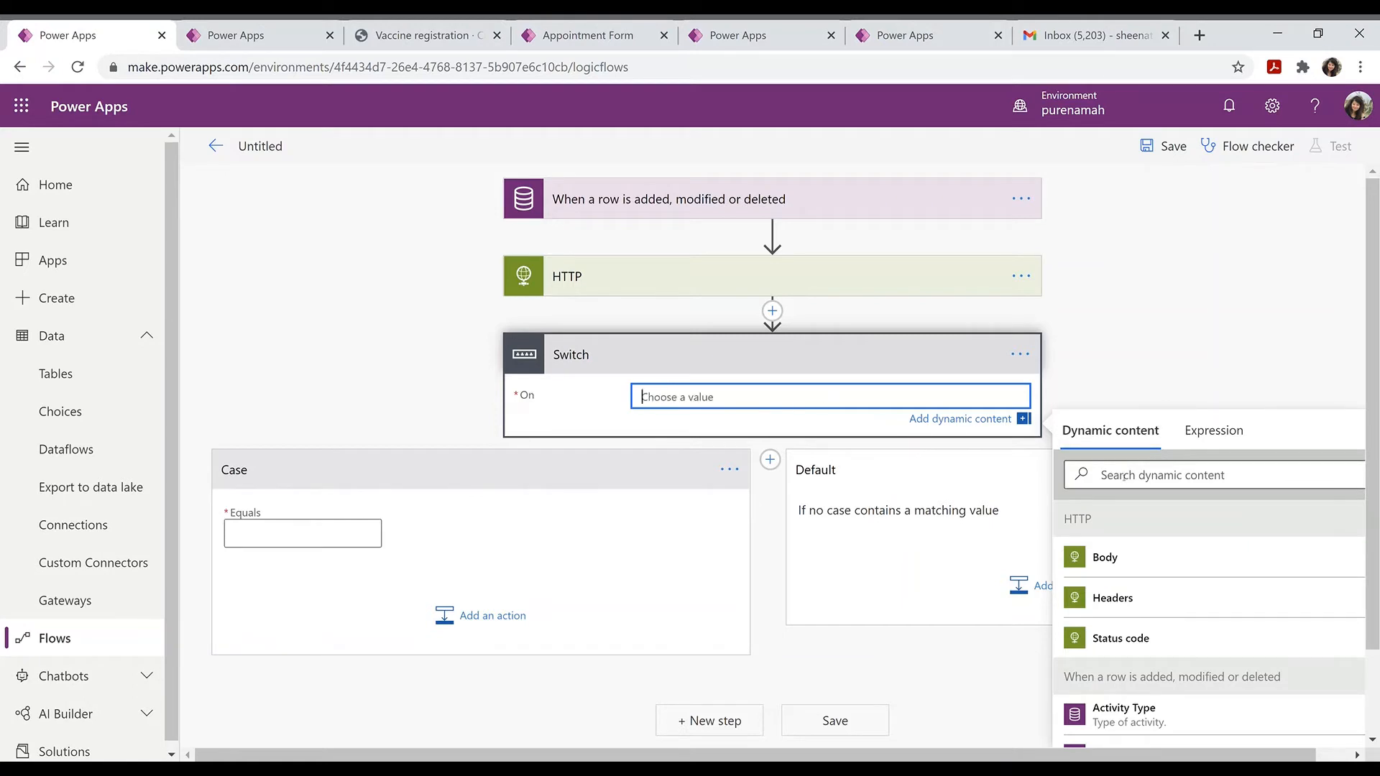
click(1123, 475)
text(loca)
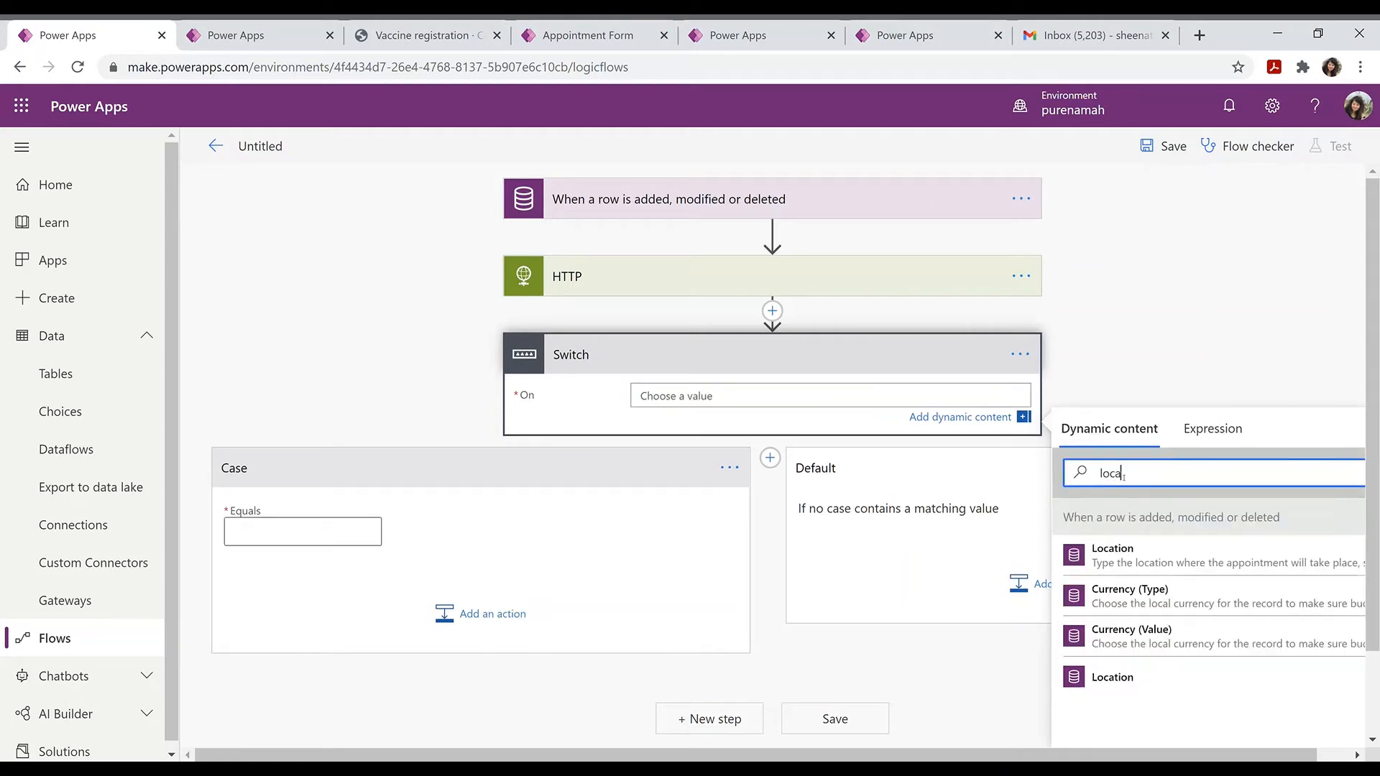
click(1126, 680)
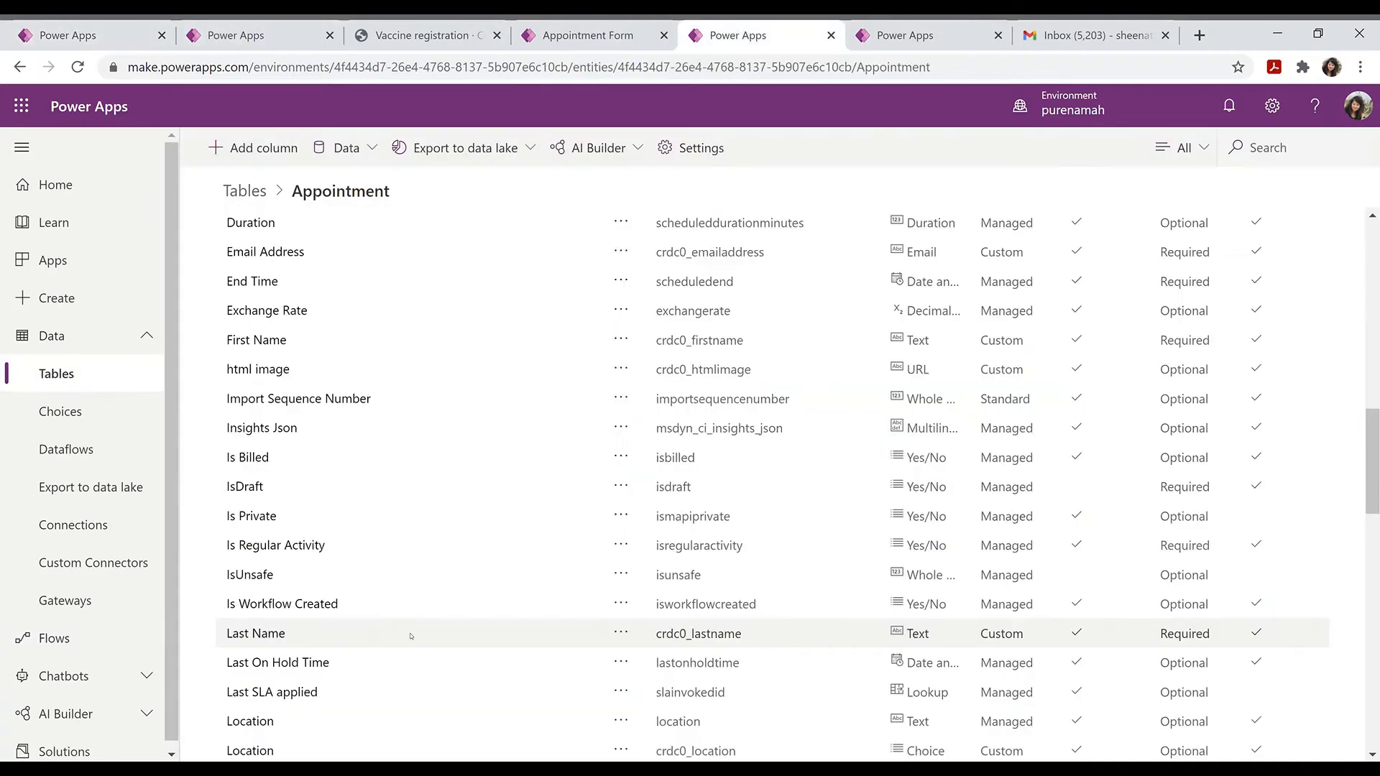
scroll(410, 636, down, 2)
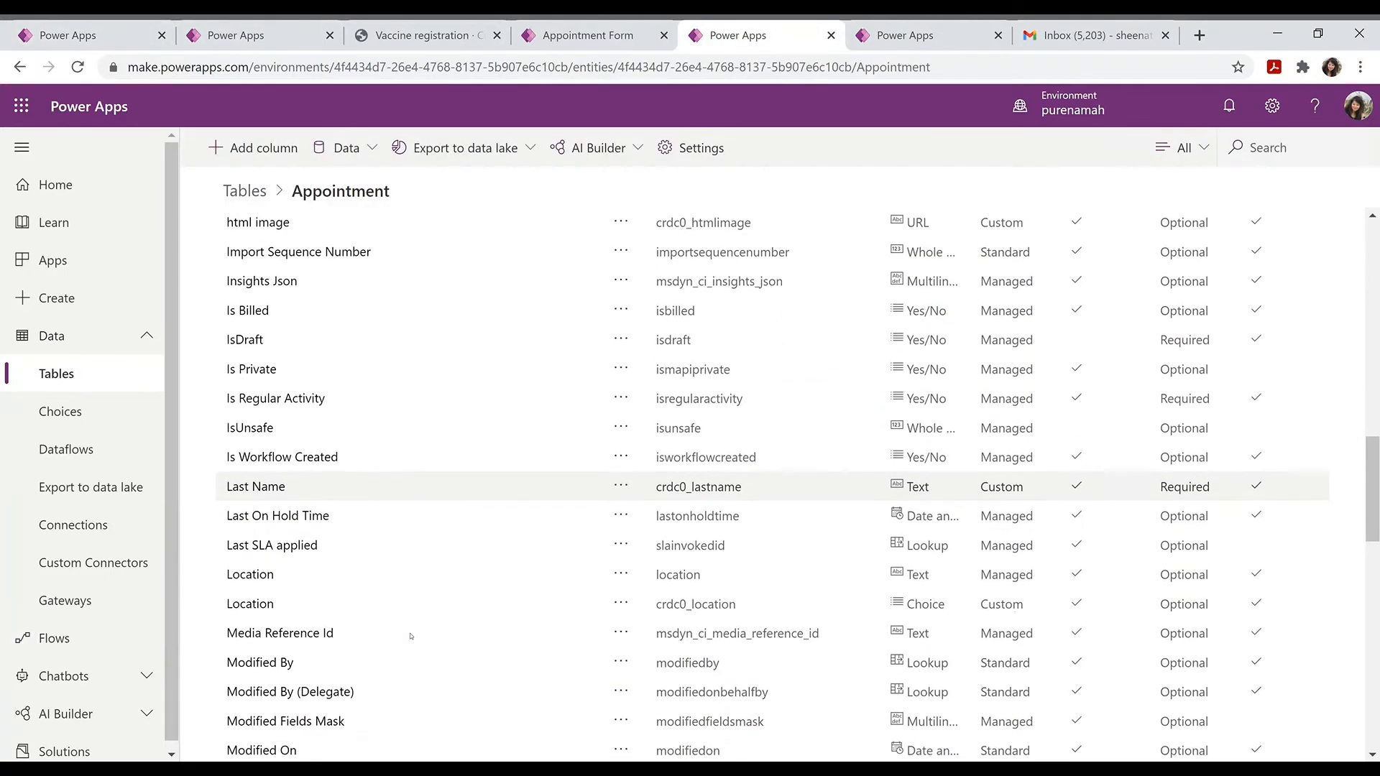
Step: Open the crdc0_location choice and select the first location's value, 598,540,000
click(260, 609)
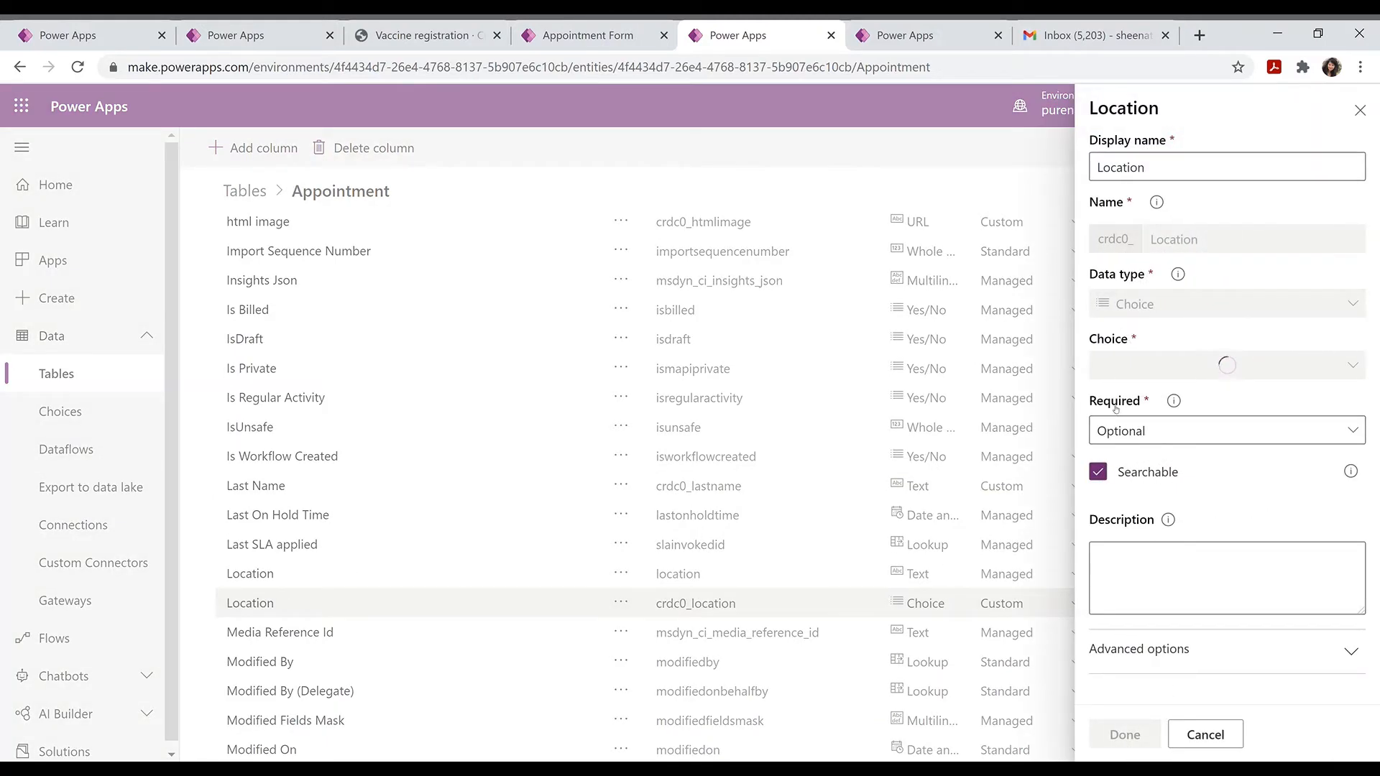
click(1115, 407)
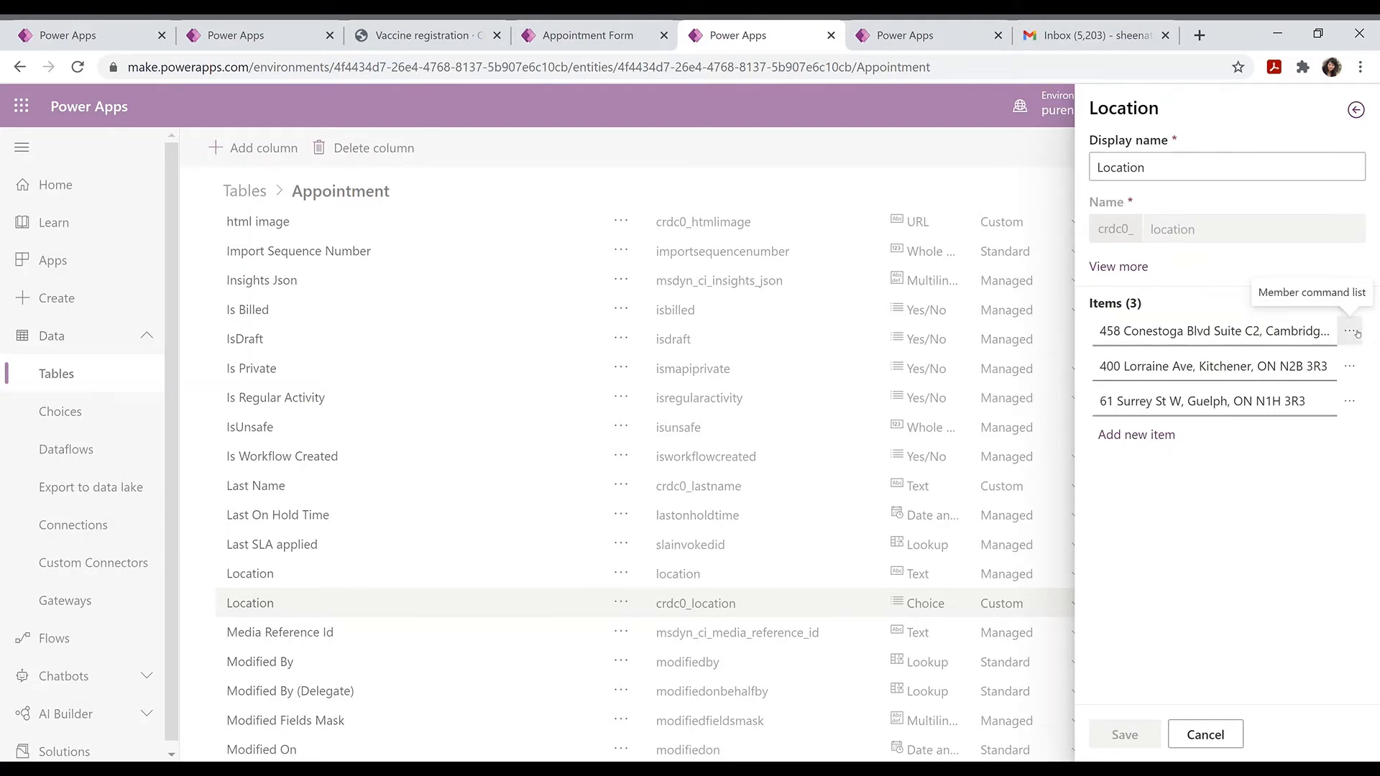
click(1353, 332)
click(1248, 391)
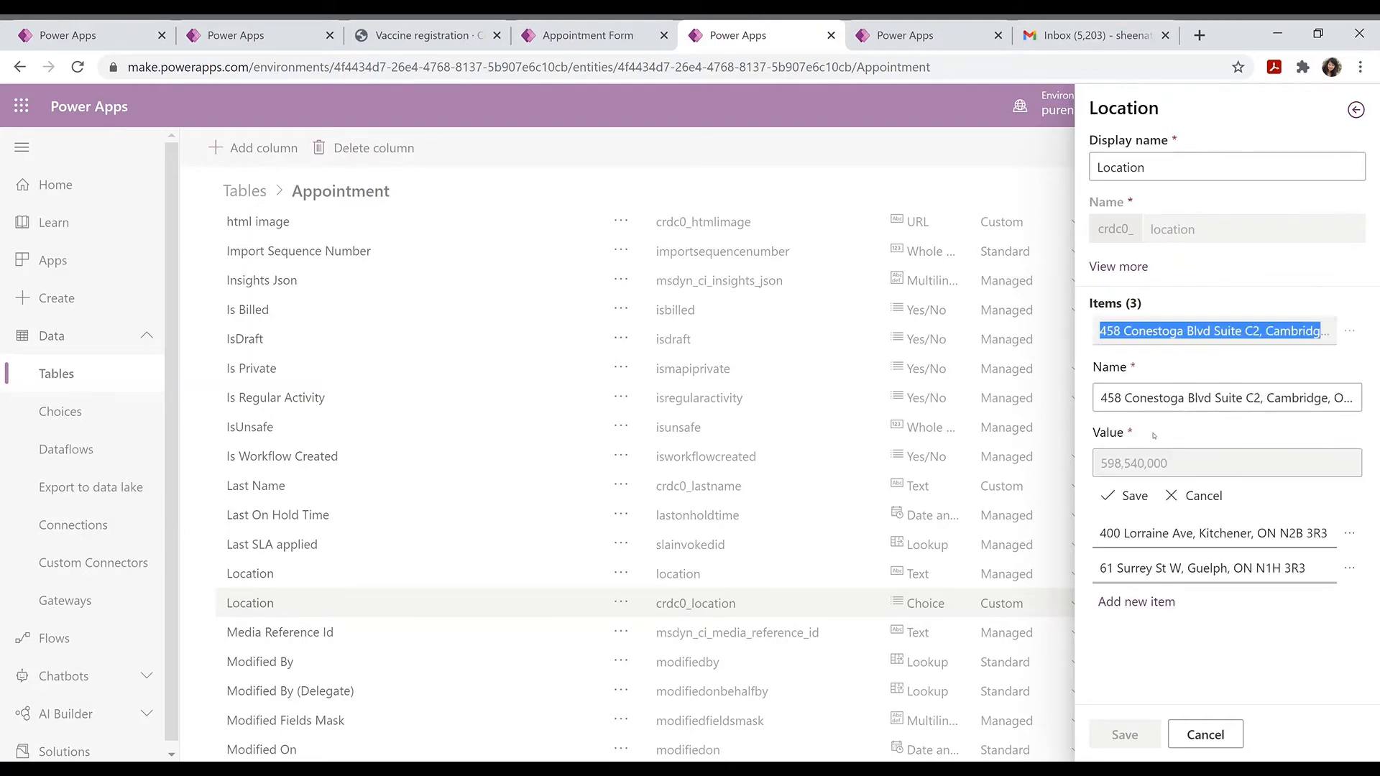
drag(1193, 466, 1107, 476)
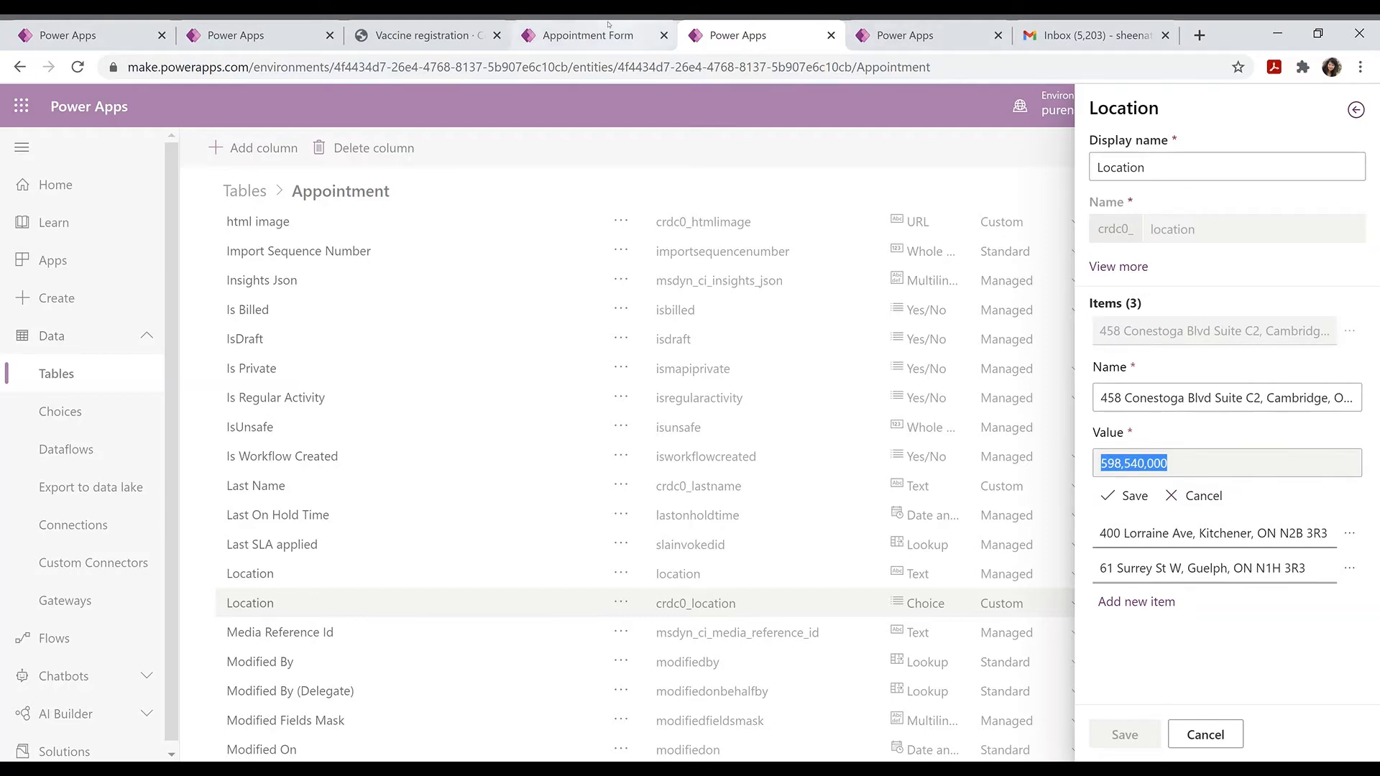
click(287, 23)
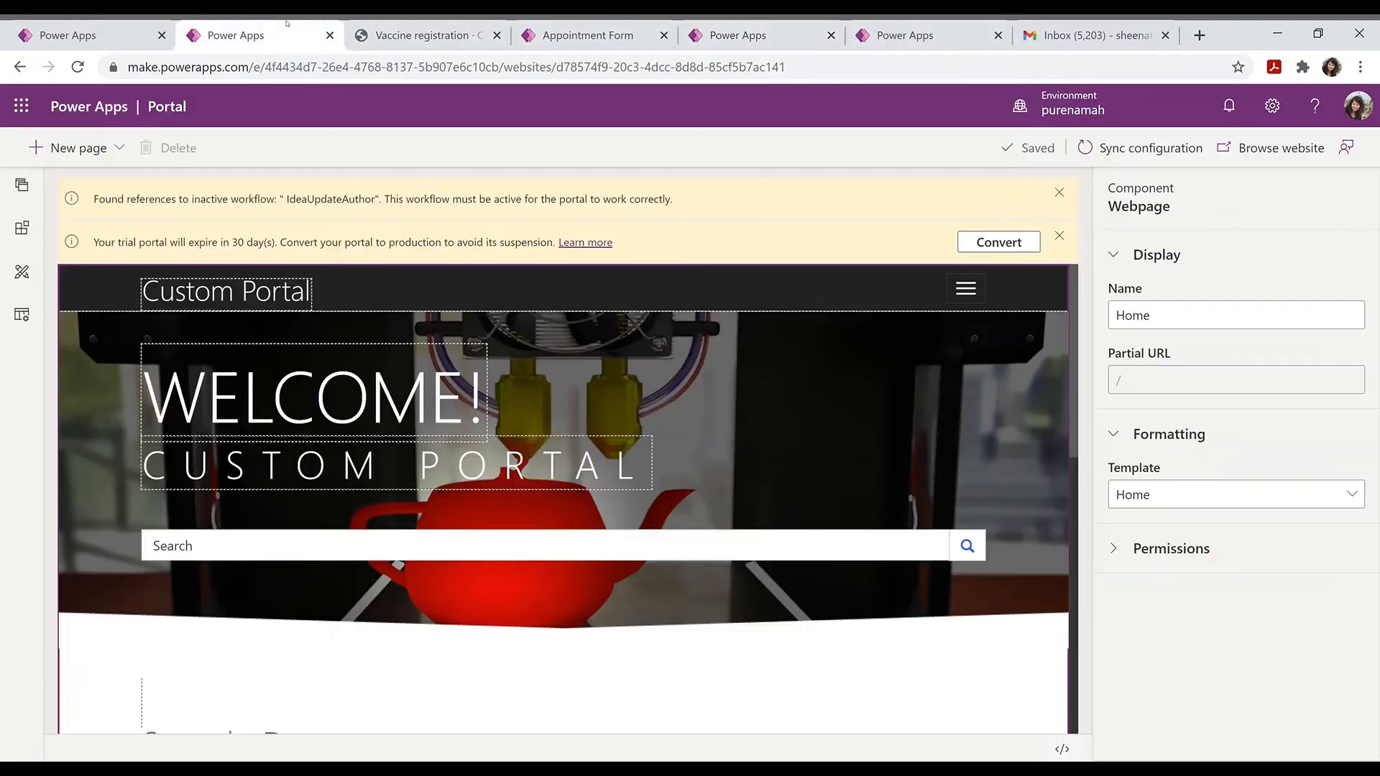
Step: Set the Switch Case's Equals value to 598540000, without commas
click(79, 35)
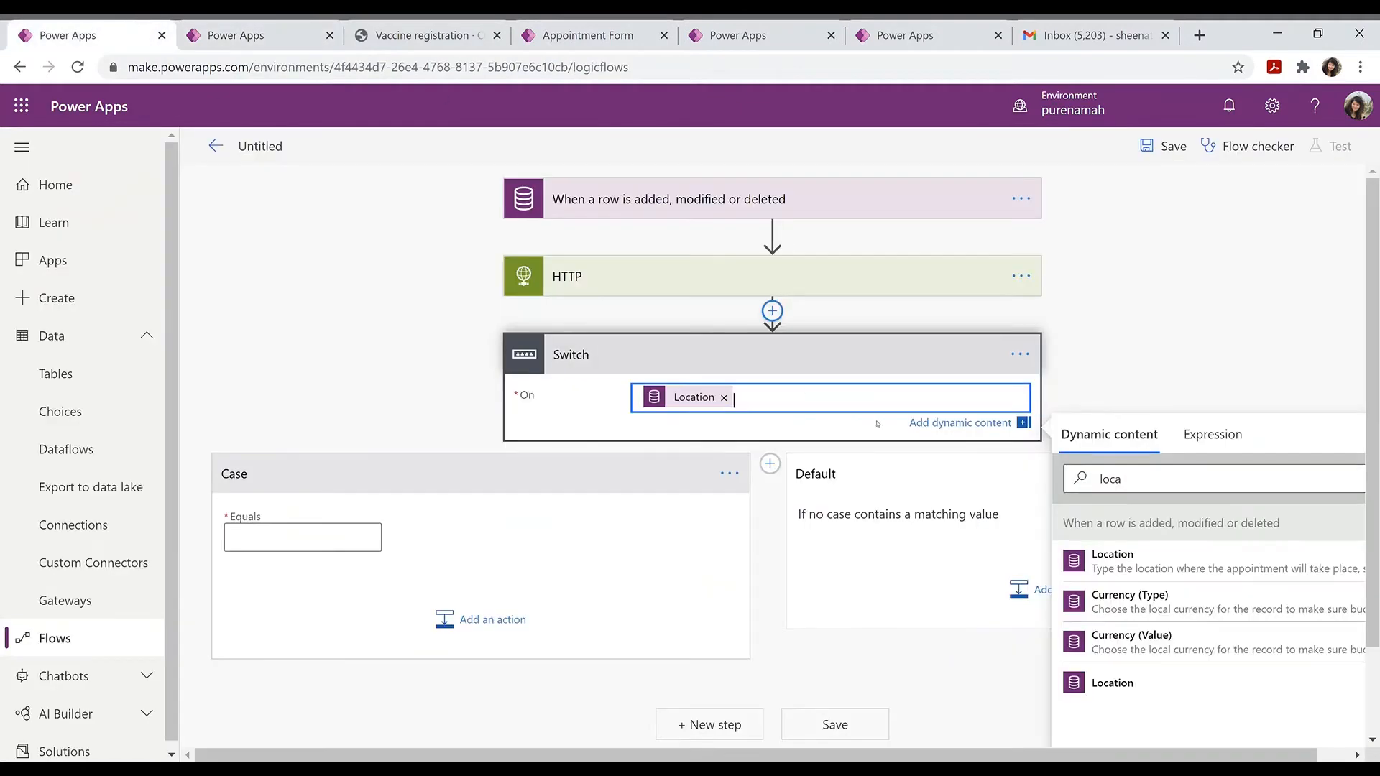
click(346, 544)
text(598,540,000)
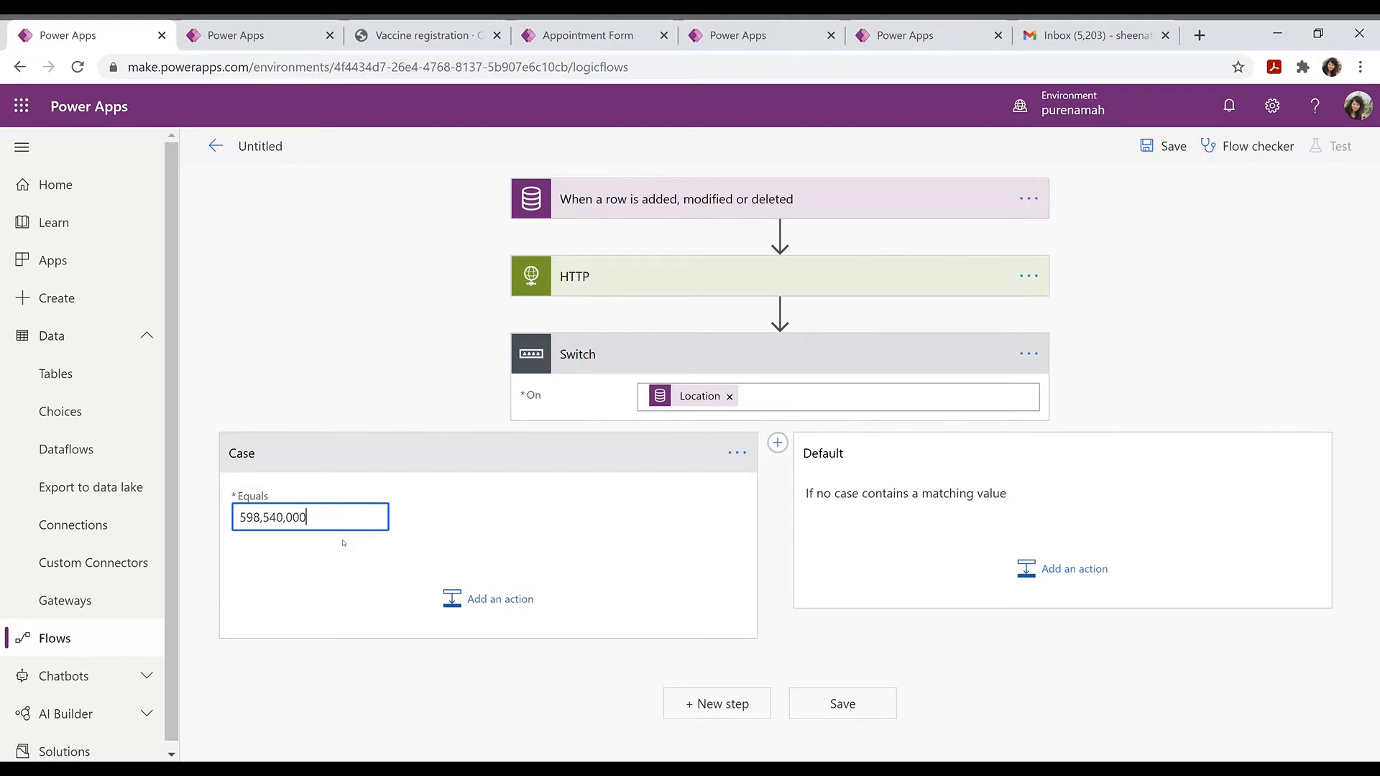
key(BackSpace)
key(BackSpace)
Step: Add a Send an email (V2) action inside the Case branch
click(503, 596)
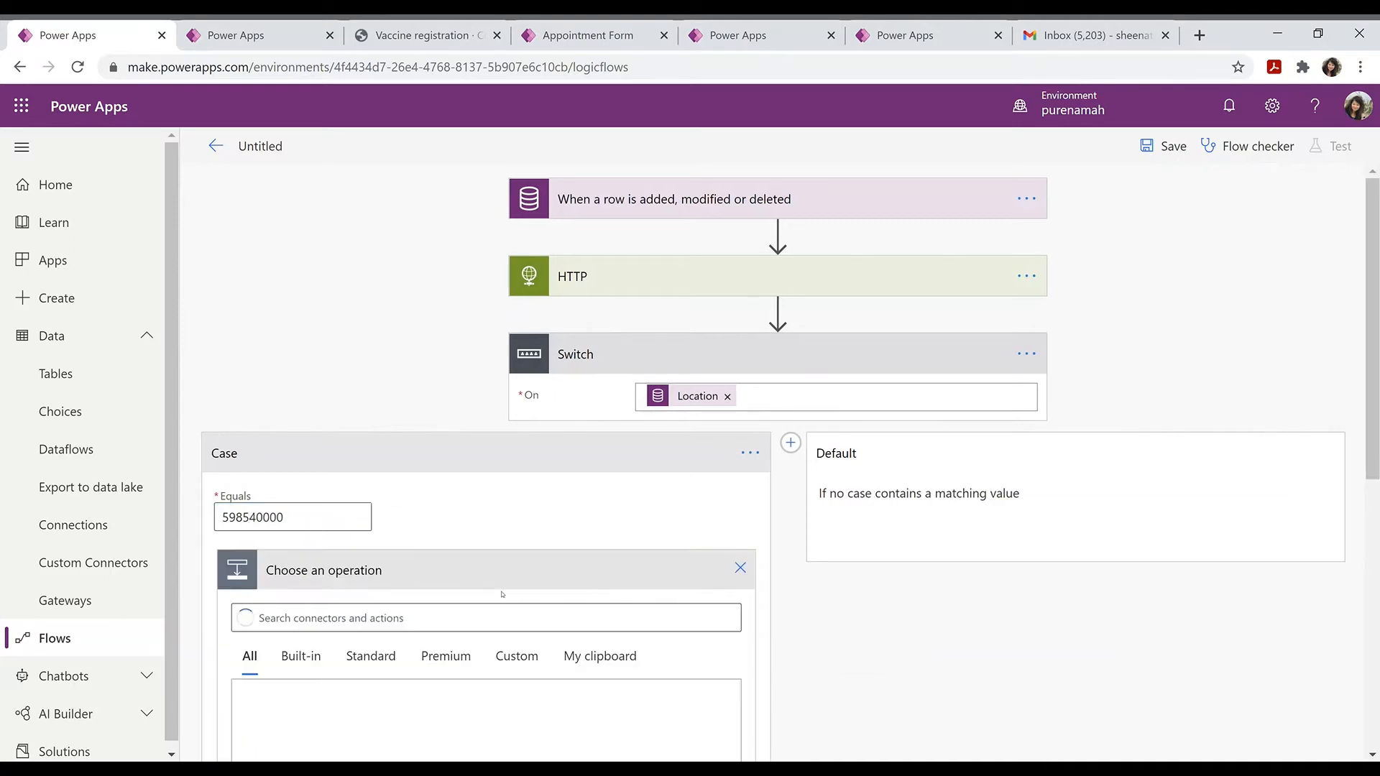
text(se)
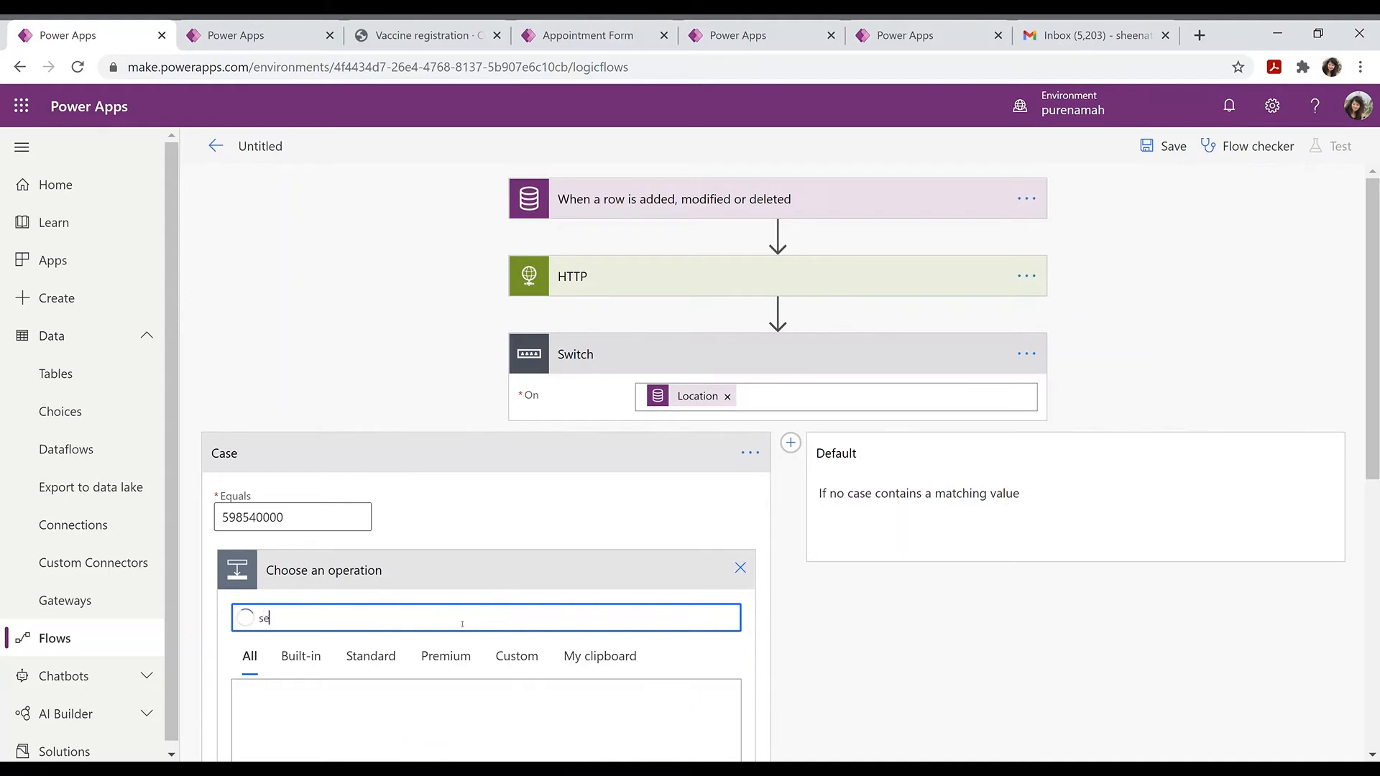
text(nd a e)
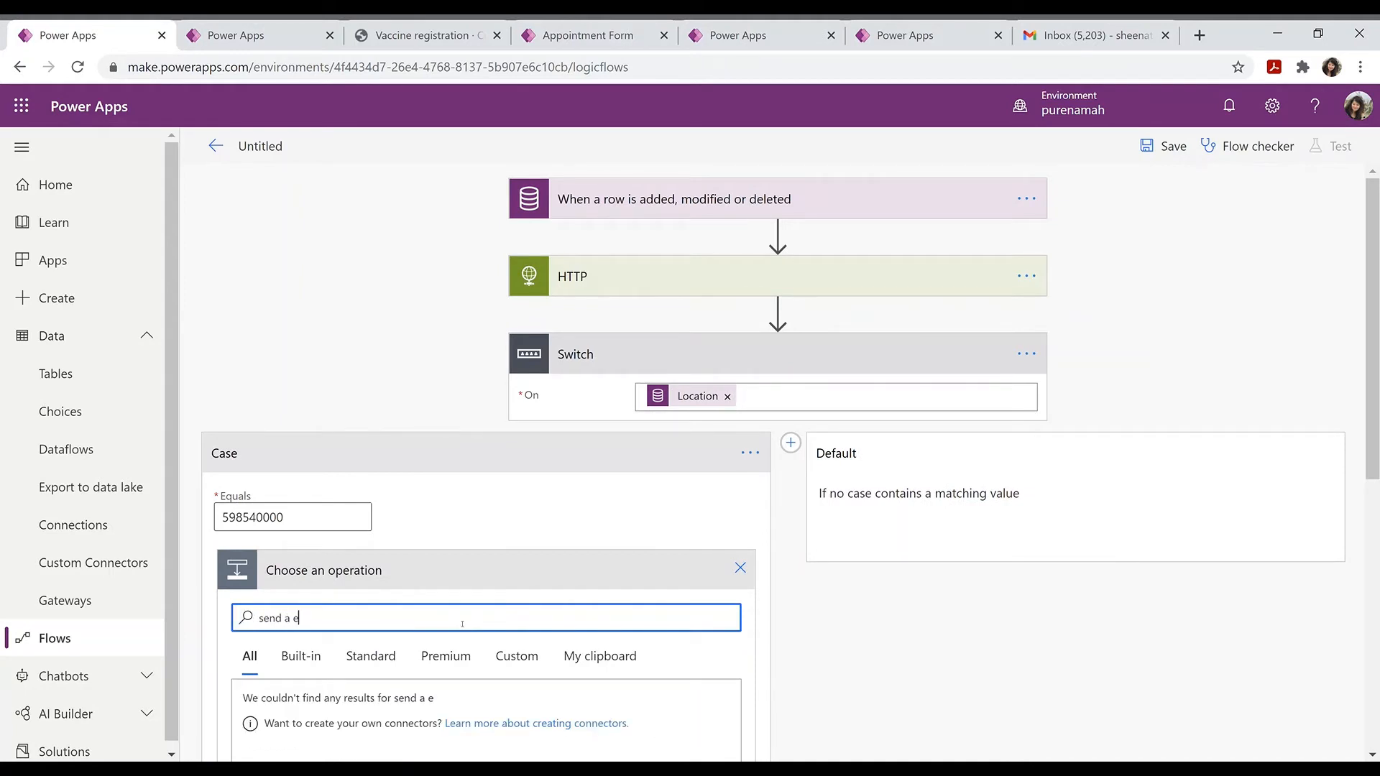
text(mail)
scroll(462, 624, down, 4)
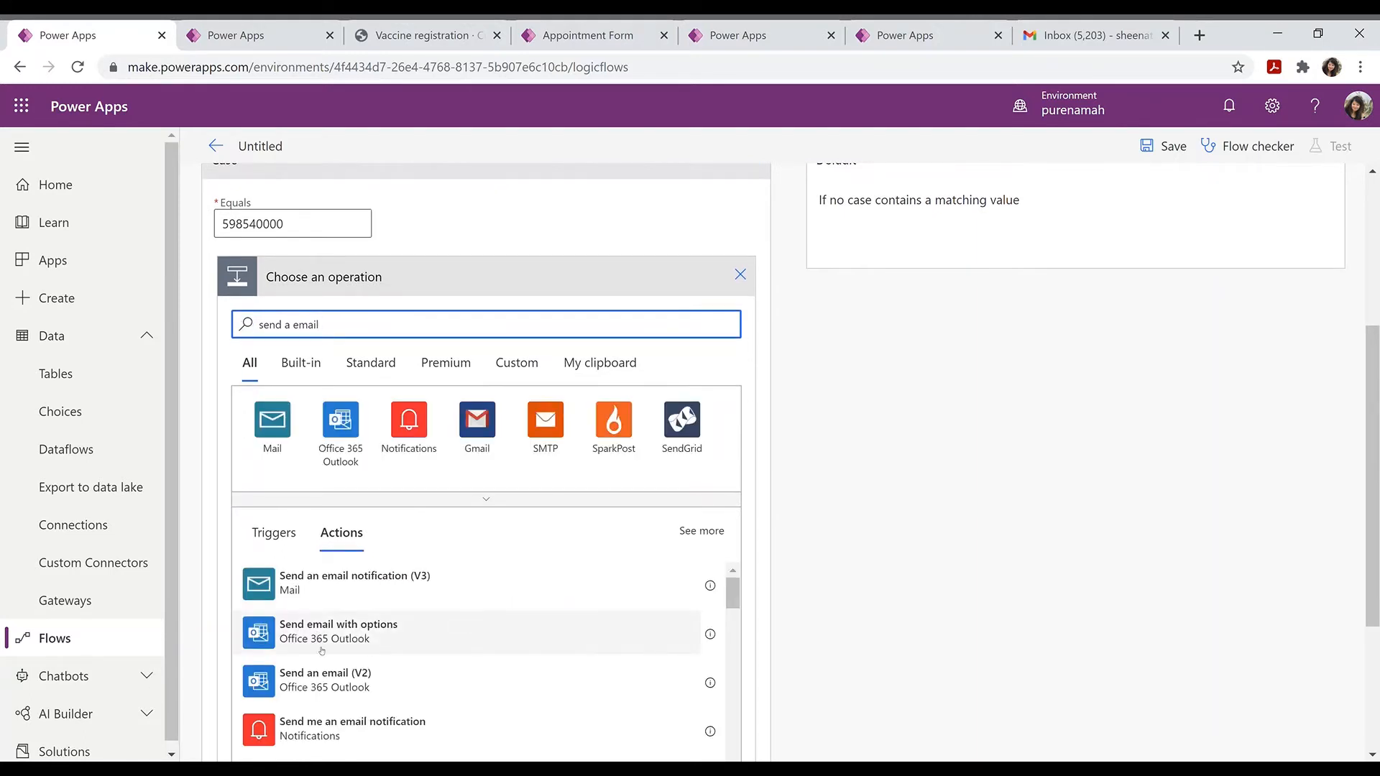
click(322, 692)
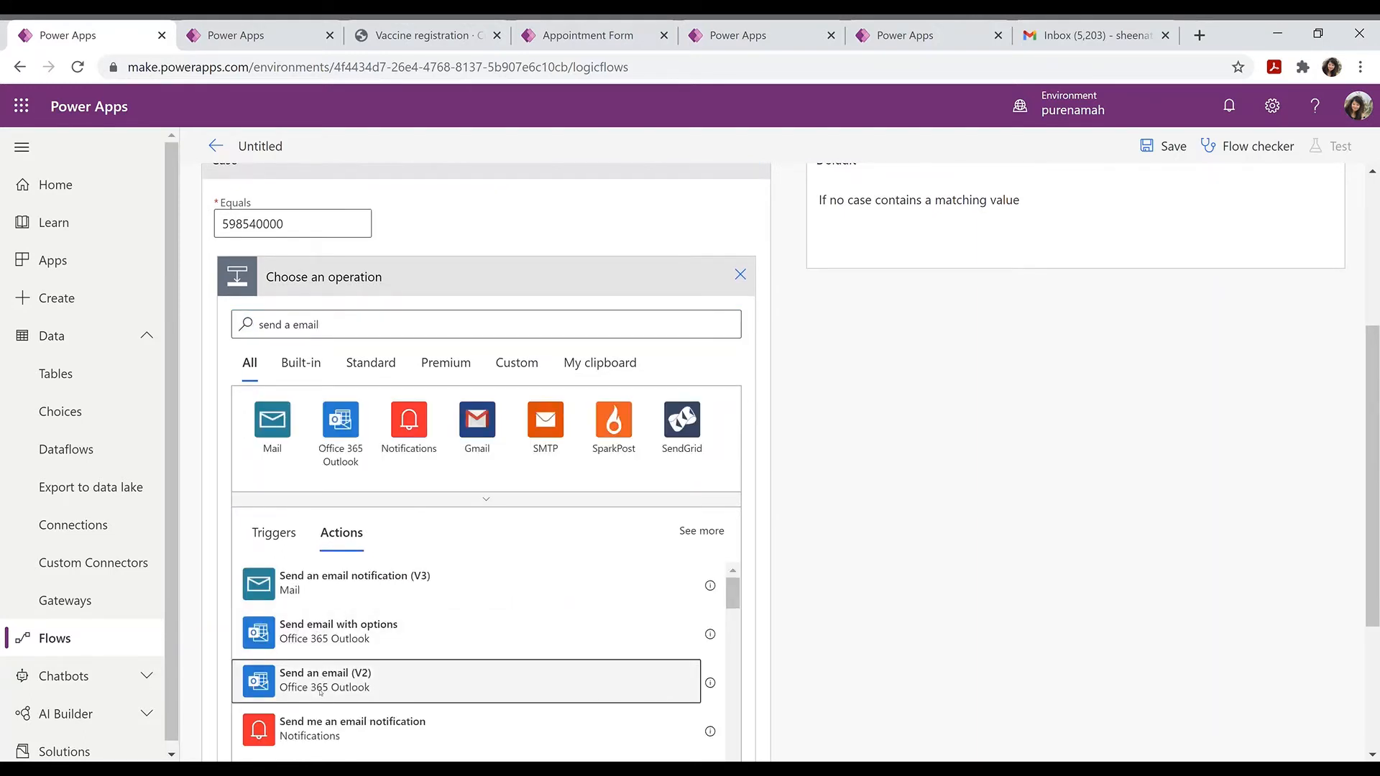
click(554, 426)
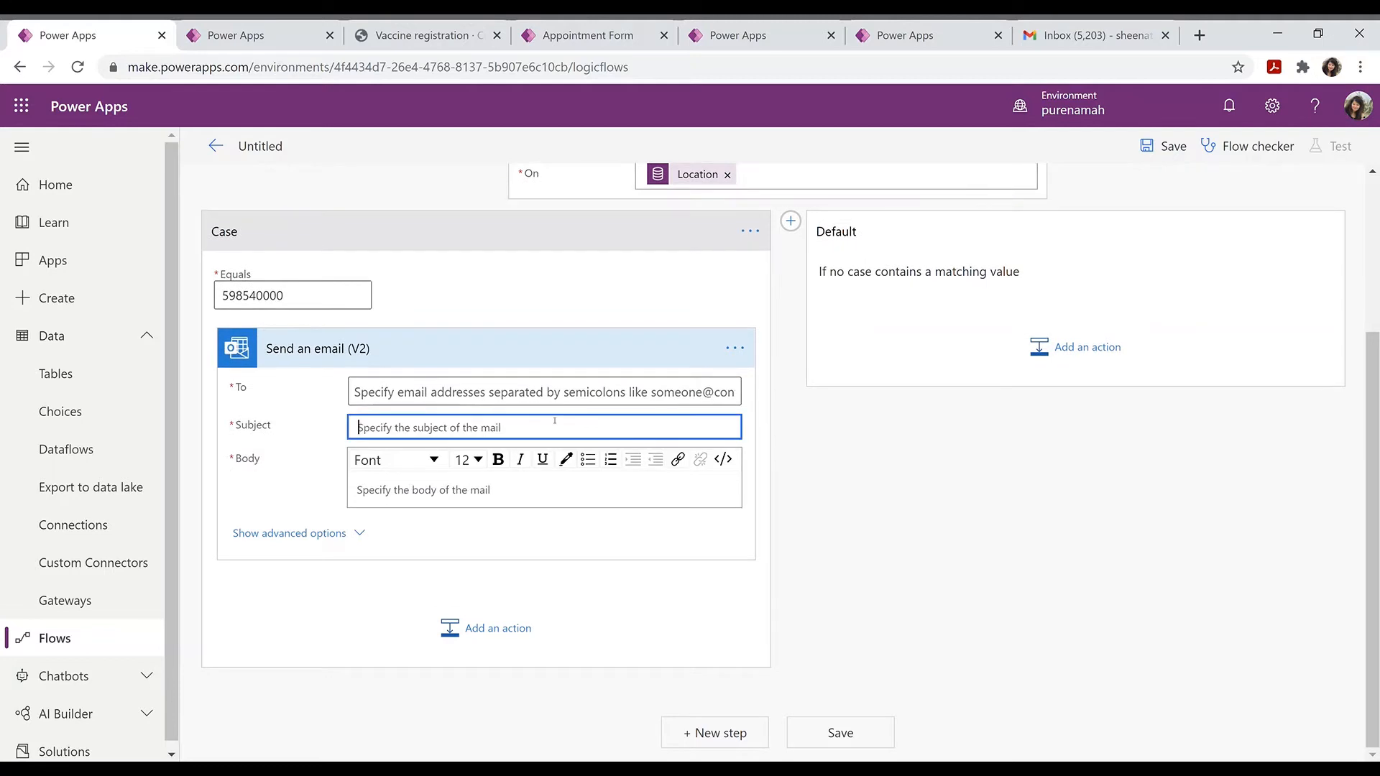
Step: Address the email to the Email Address dynamic value with subject 'Vaccine Appointment Confirmation'
click(538, 393)
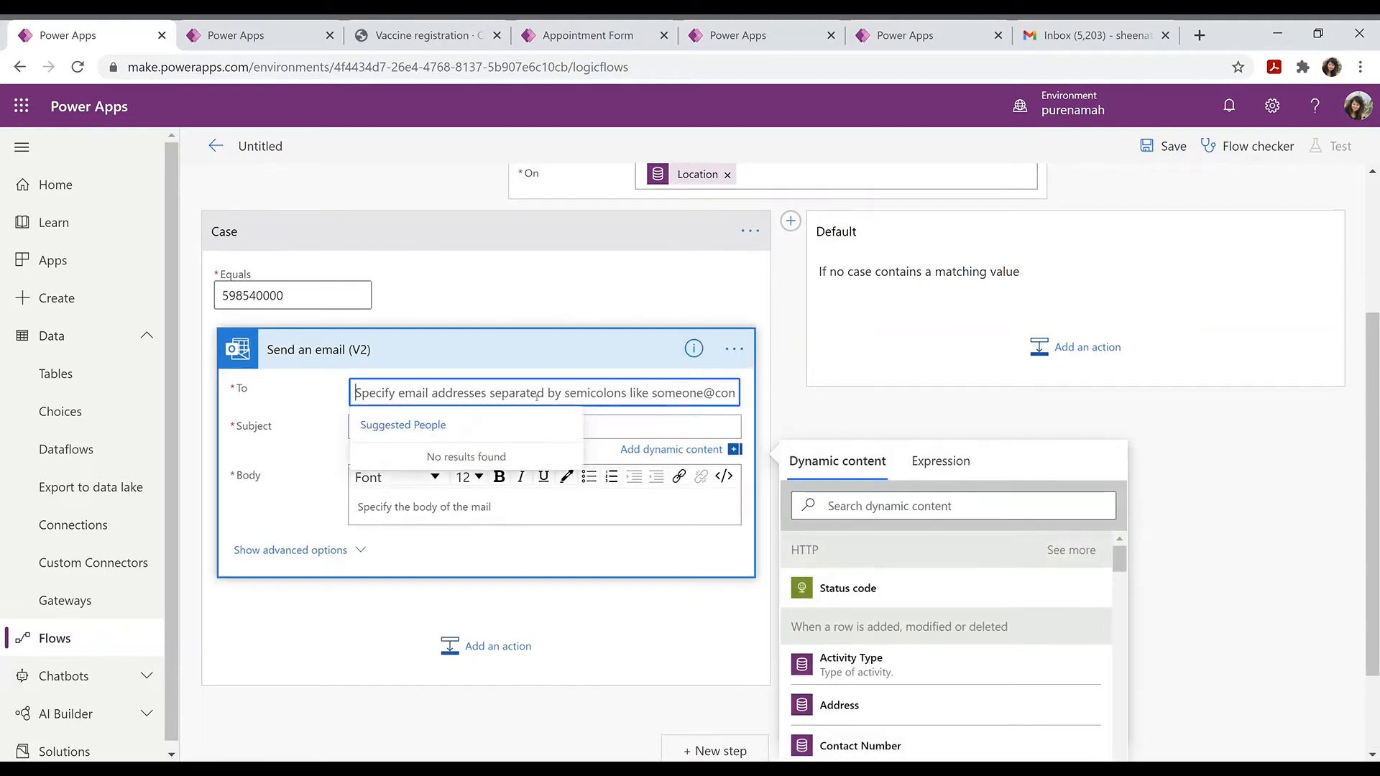
click(683, 449)
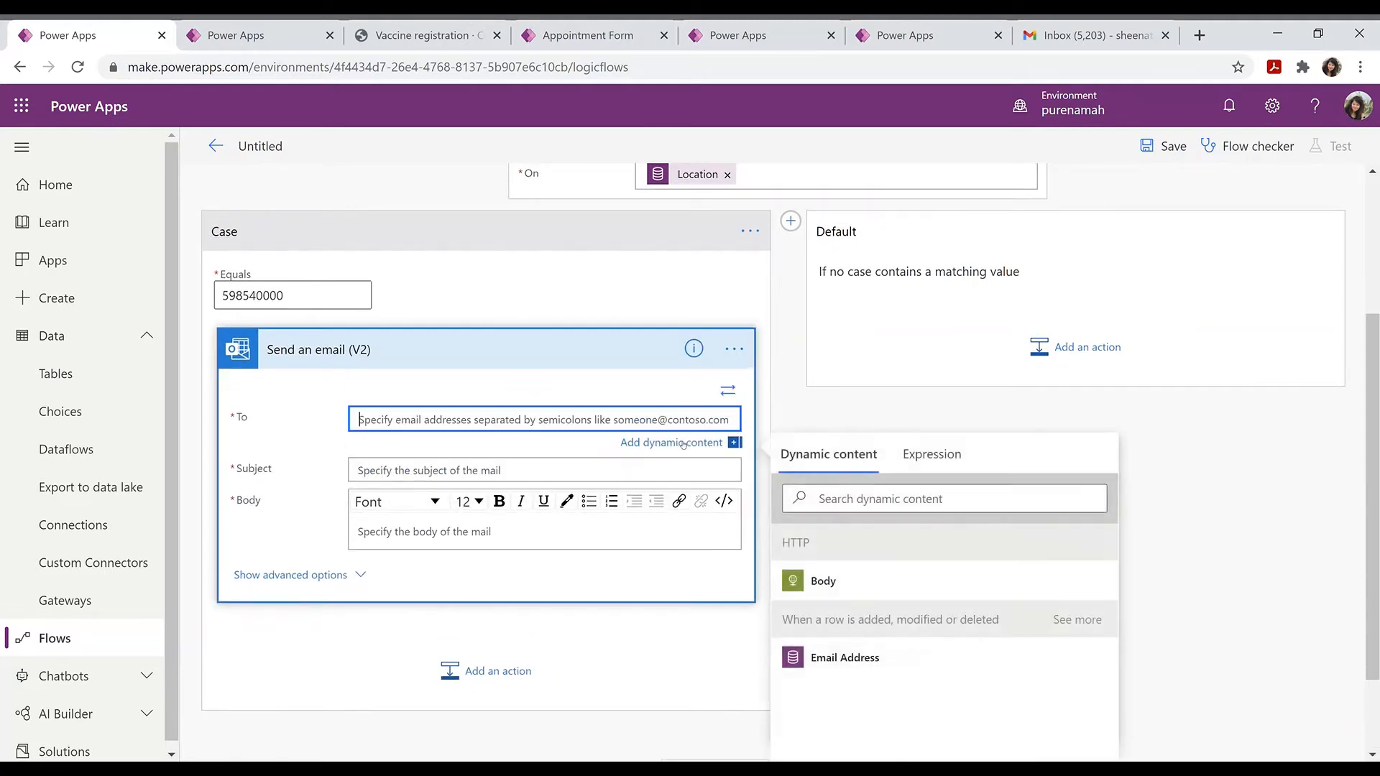
click(850, 658)
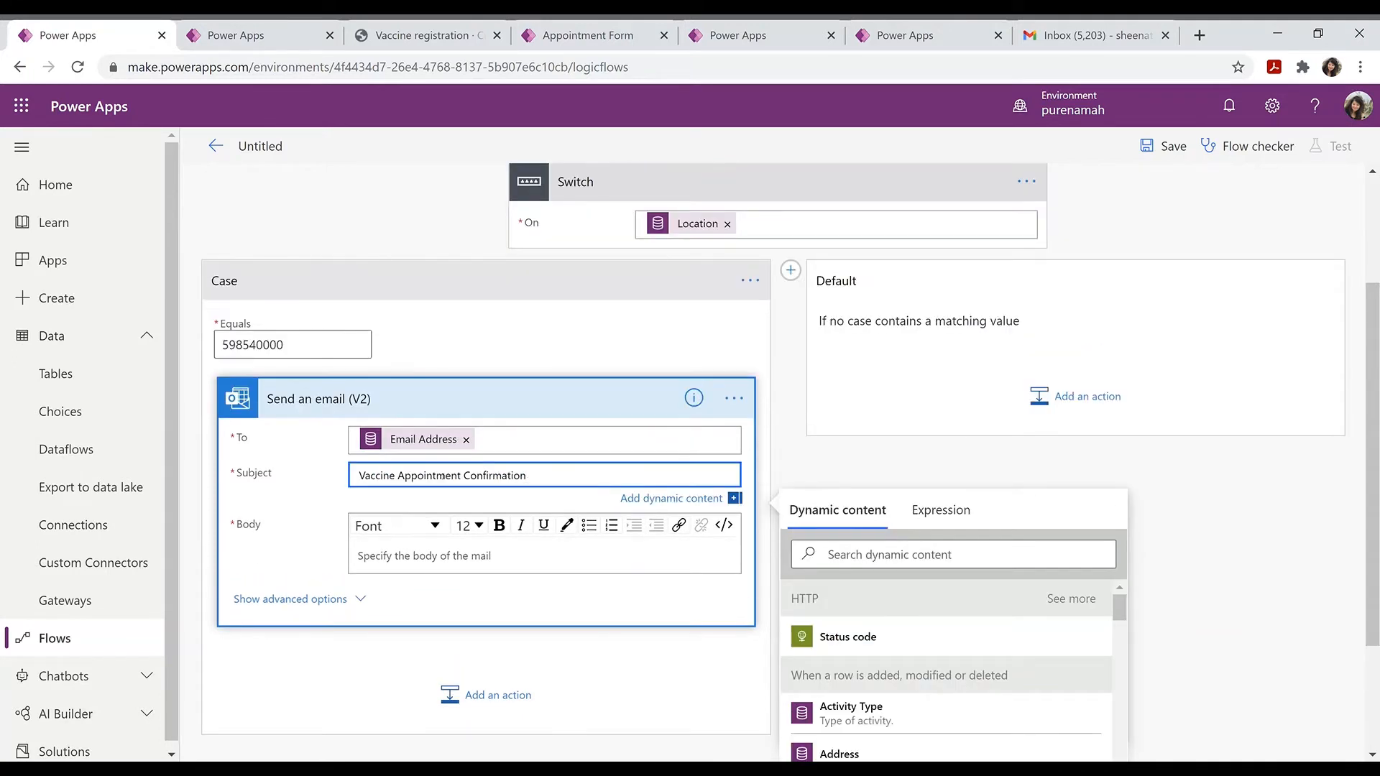
click(427, 554)
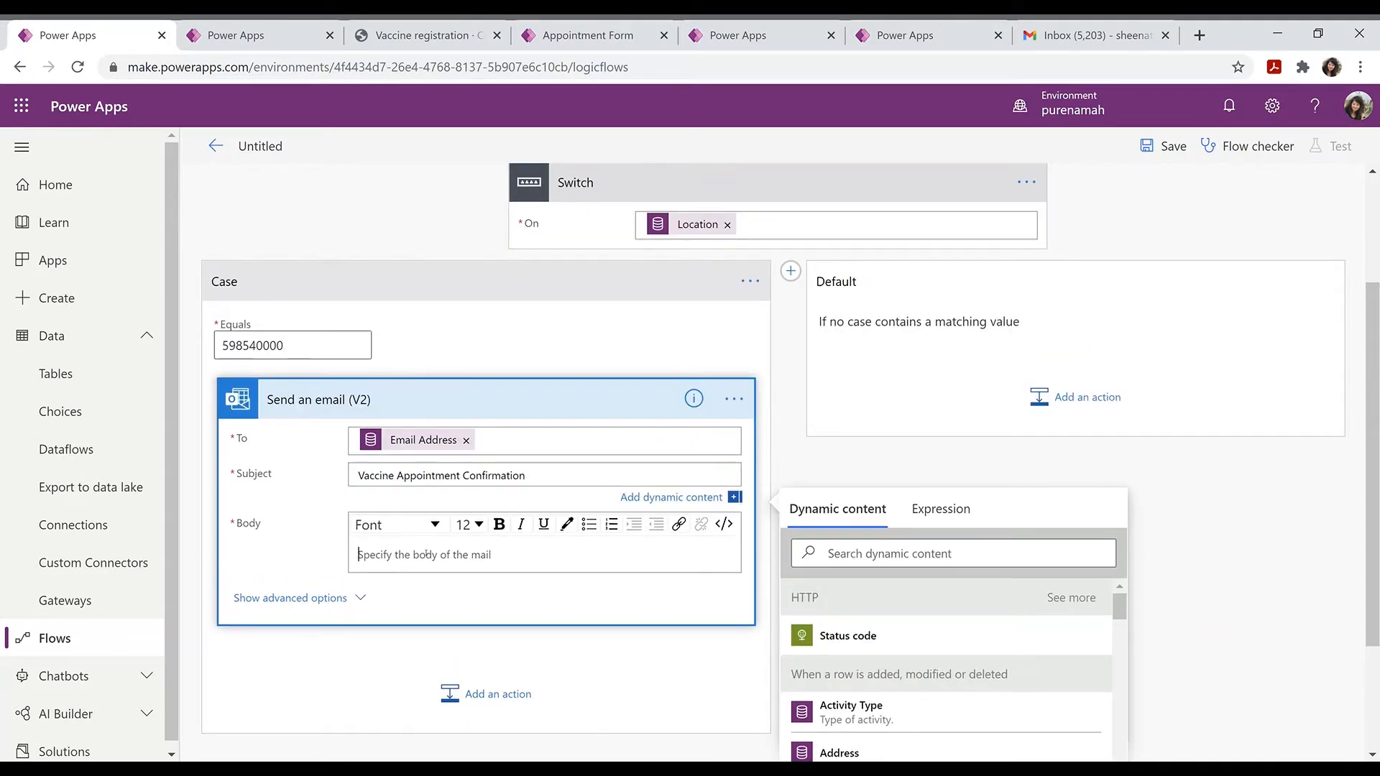
key(alt+Tab)
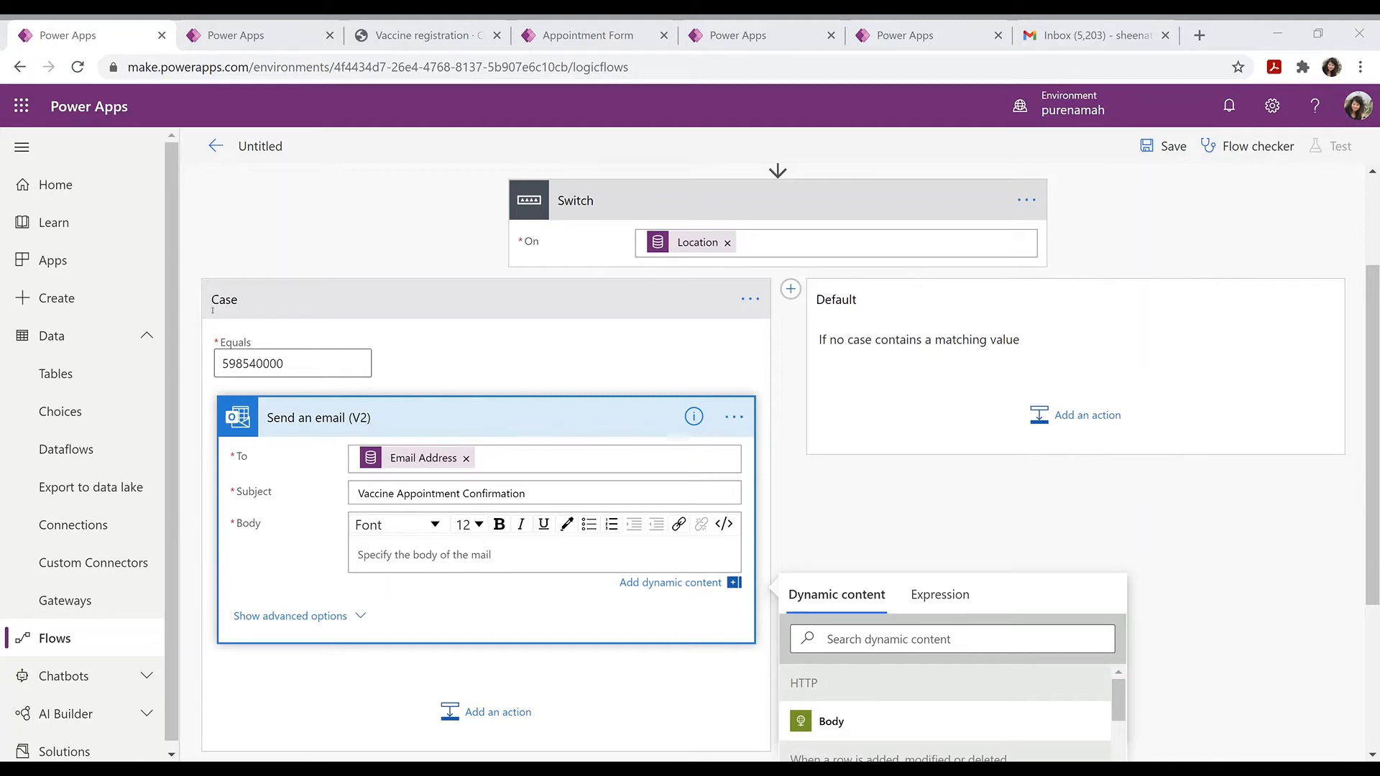
click(1129, 499)
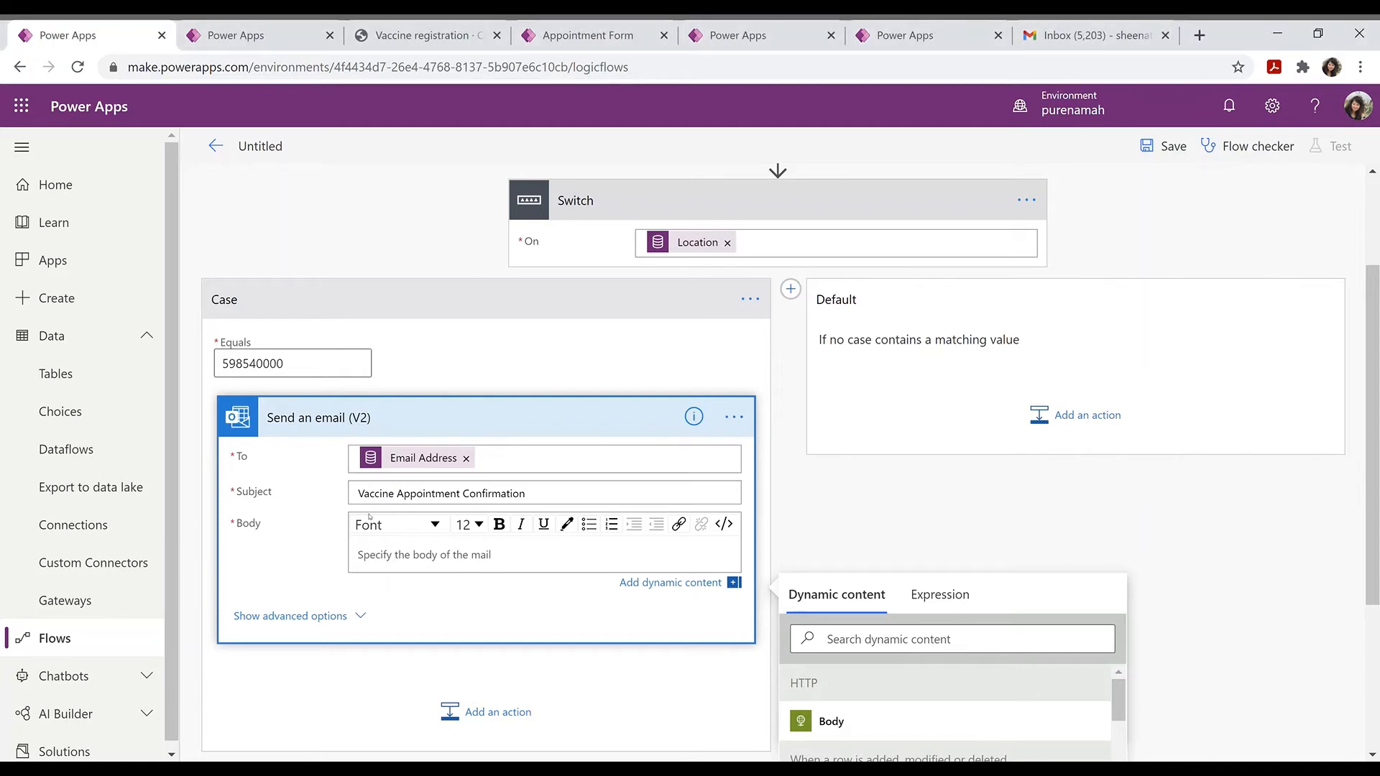
click(376, 554)
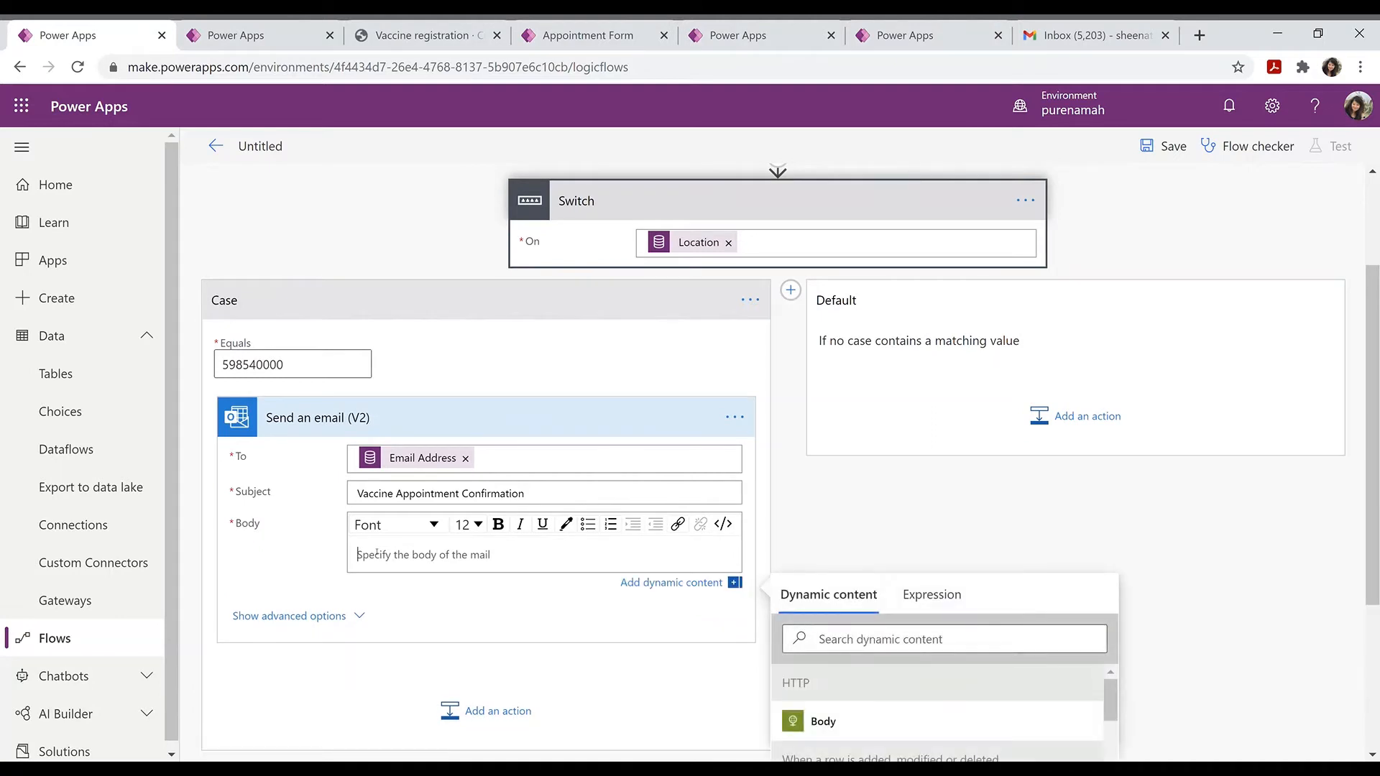
Step: Paste the confirmation message into the body and insert First Name after 'Hi'
key(ctrl+v)
scroll(377, 553, down, 4)
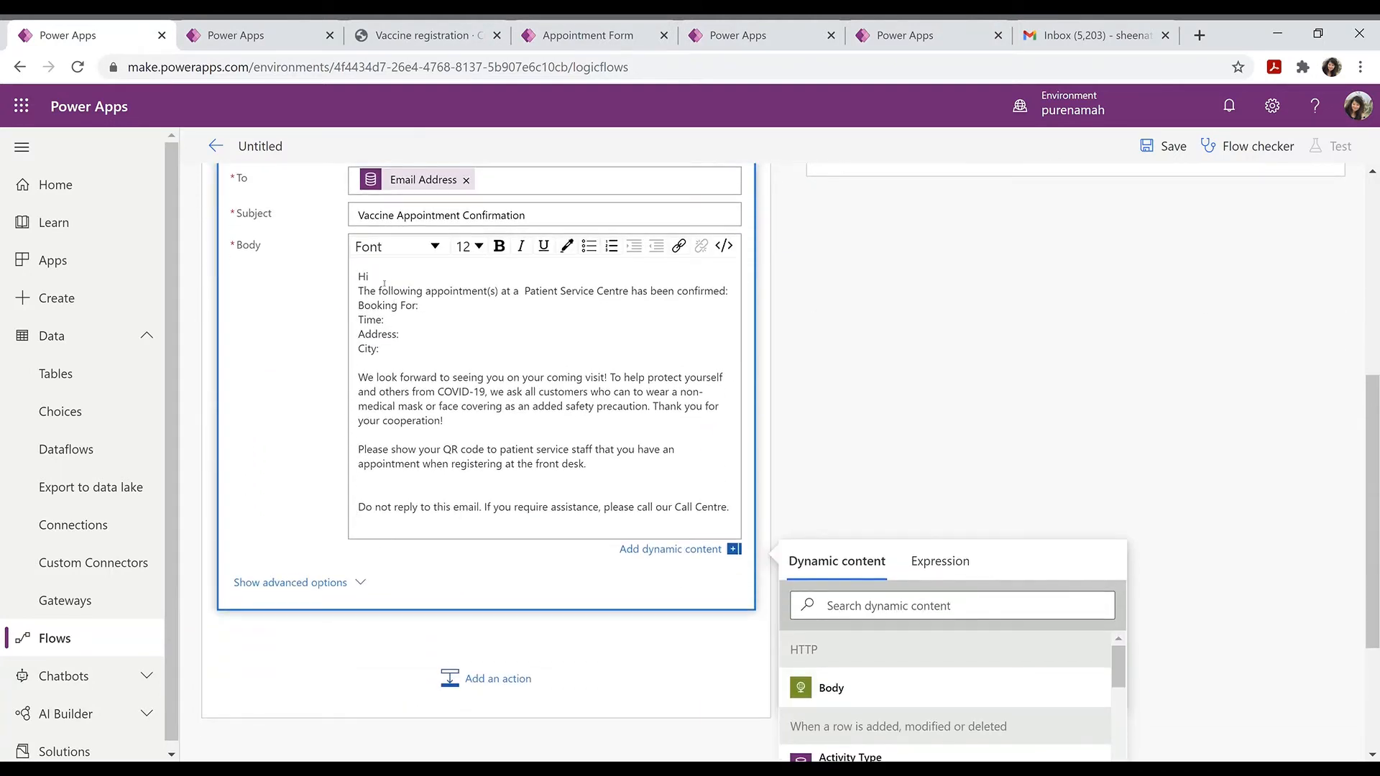
click(869, 606)
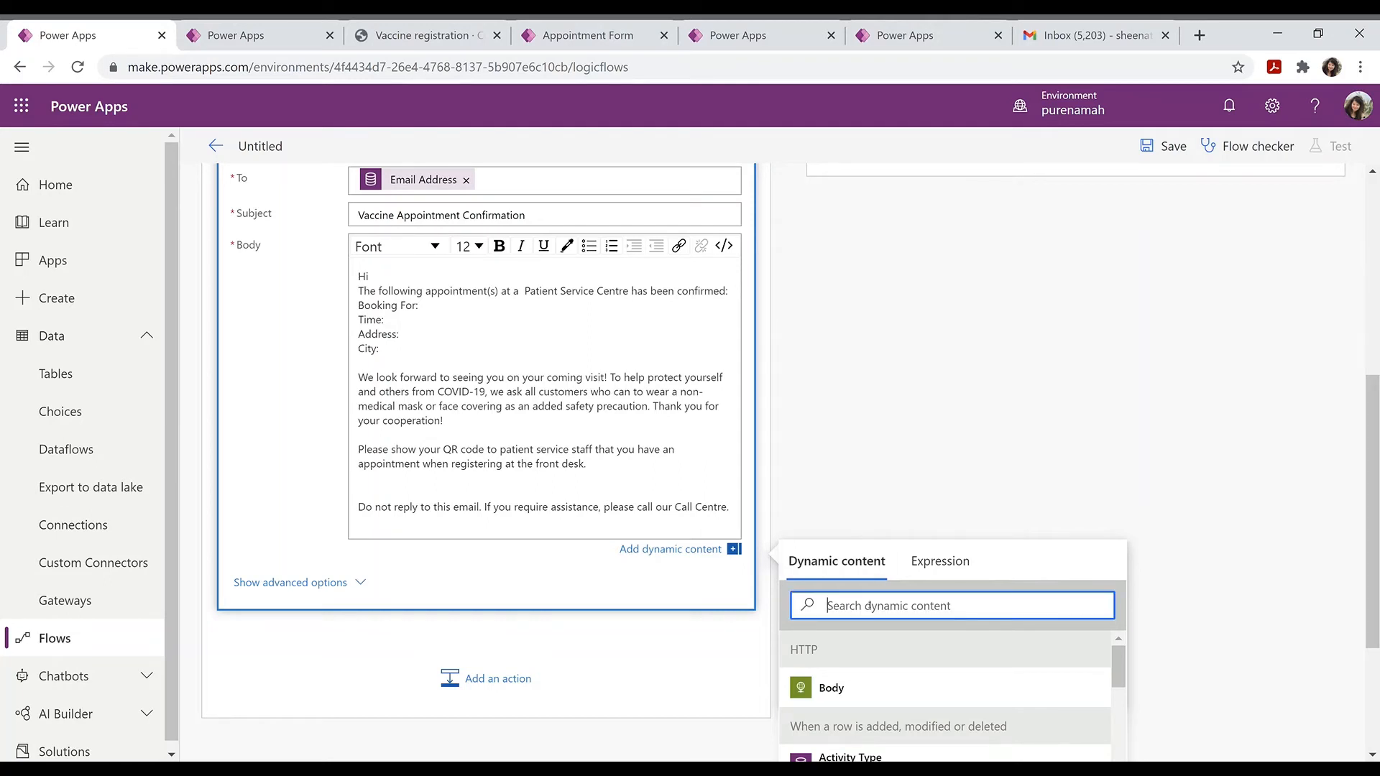
text(First)
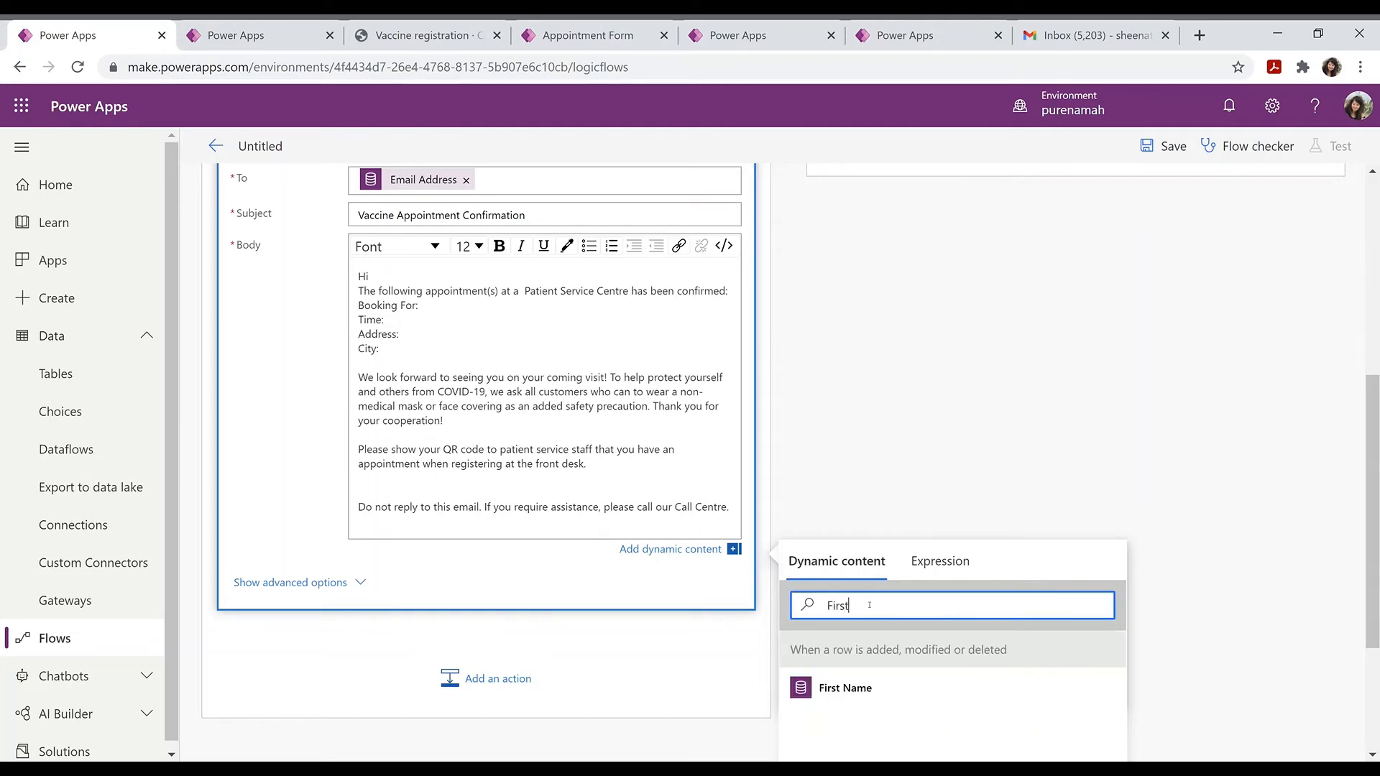
click(854, 688)
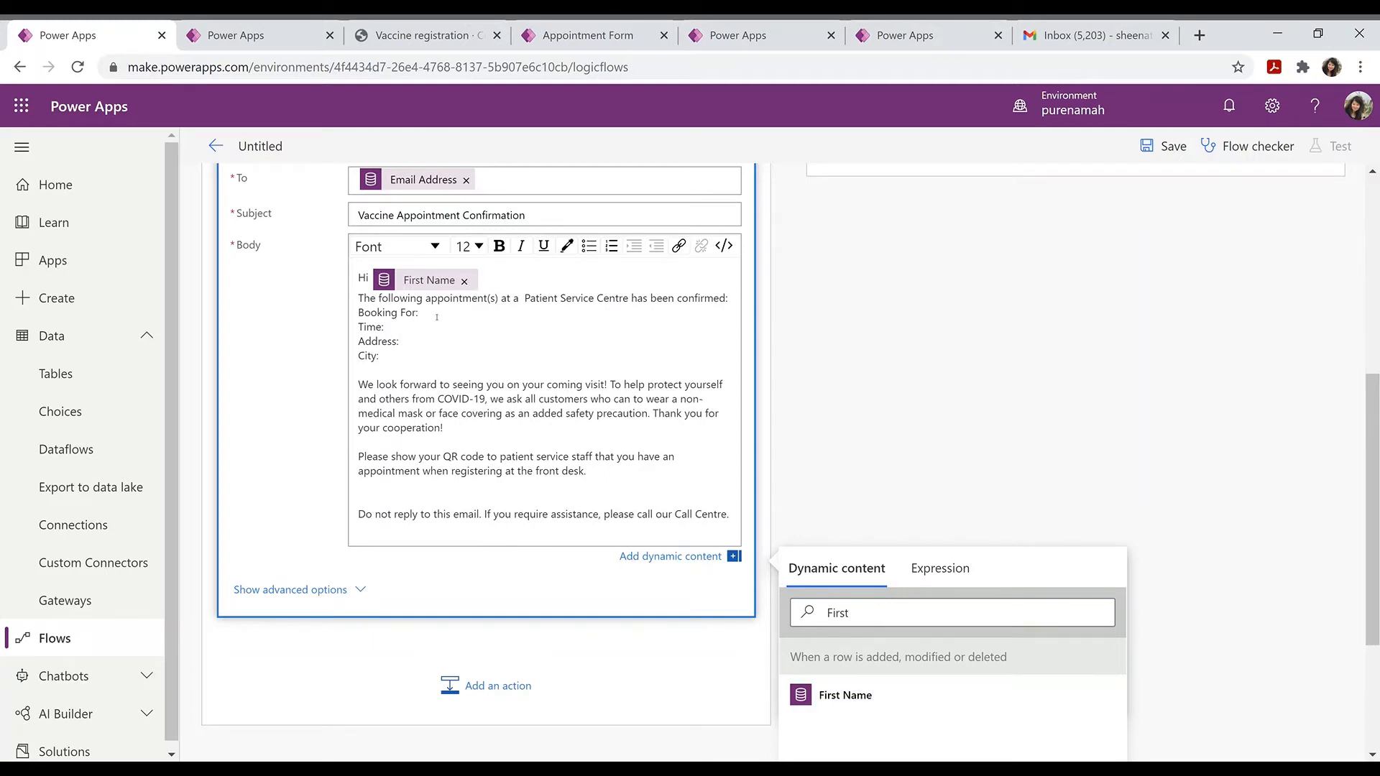
Step: Insert the Start Time dynamic value after 'Booking For'
click(854, 613)
text(ast)
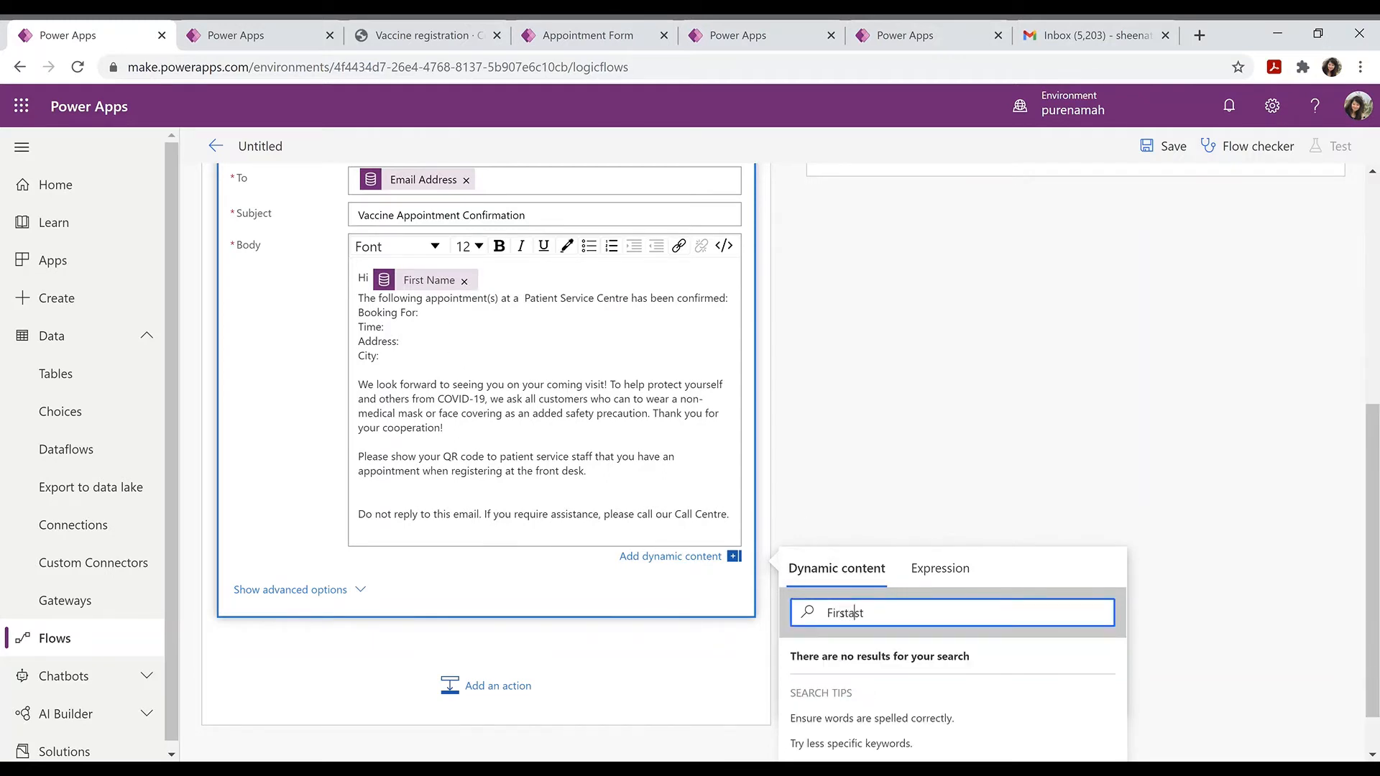
text(rt)
key(BackSpace)
key(ctrl+BackSpace)
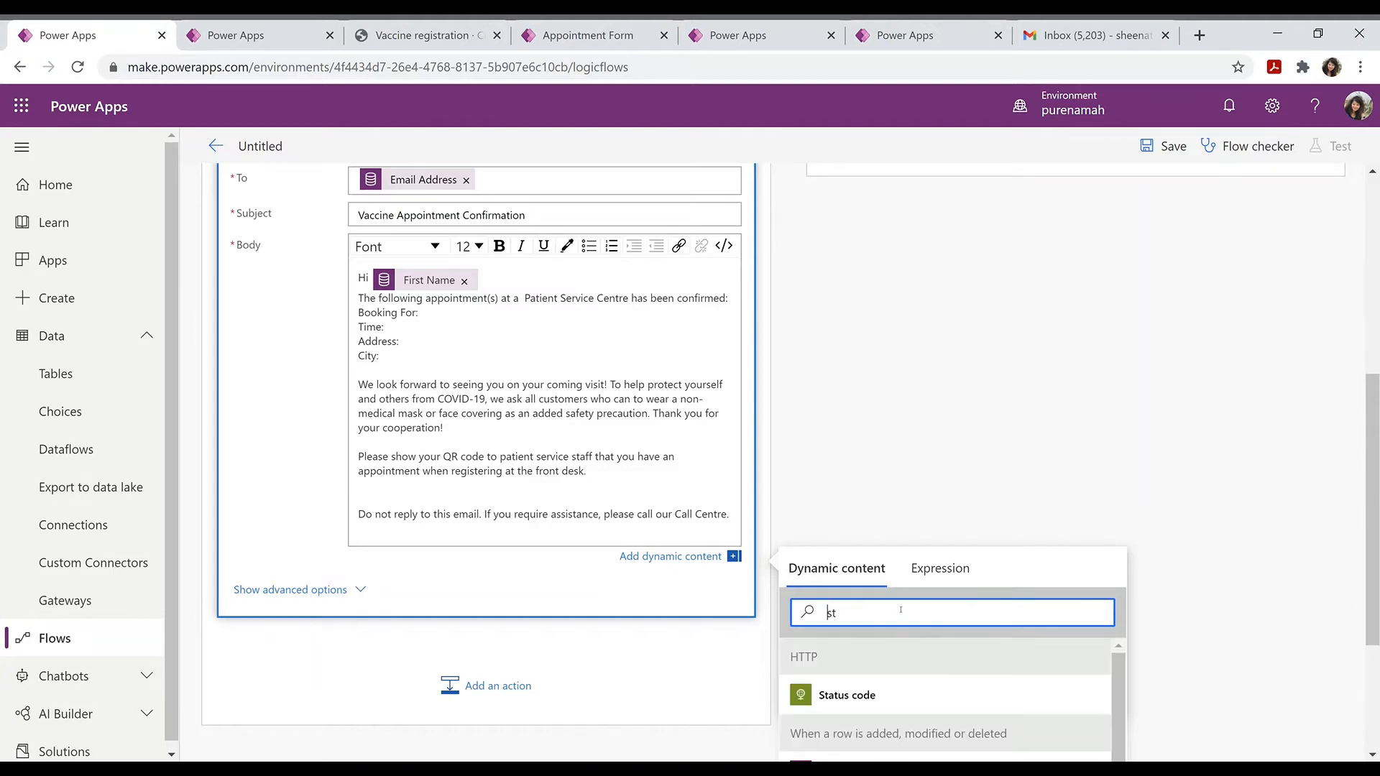
key(Delete)
key(Delete)
text(Start)
scroll(882, 604, down, 3)
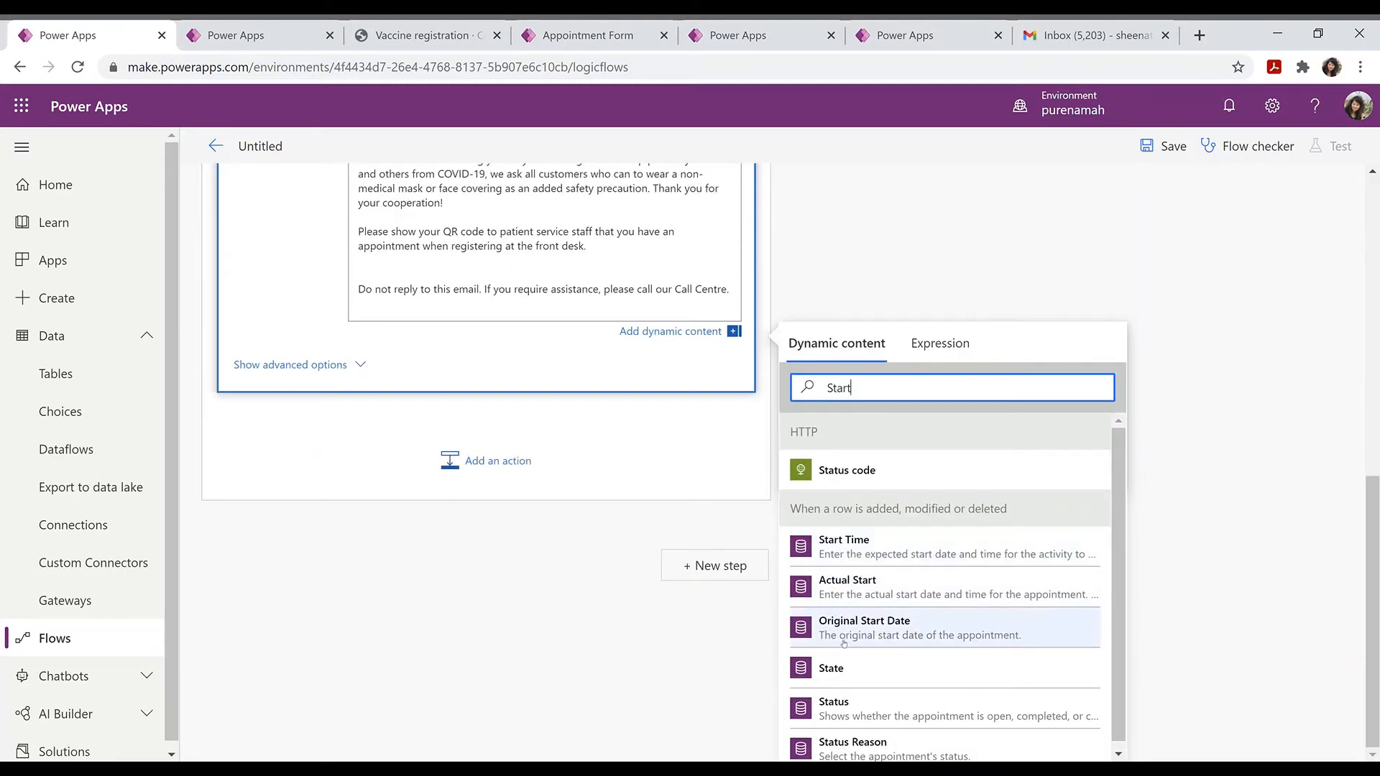
scroll(912, 676, down, 1)
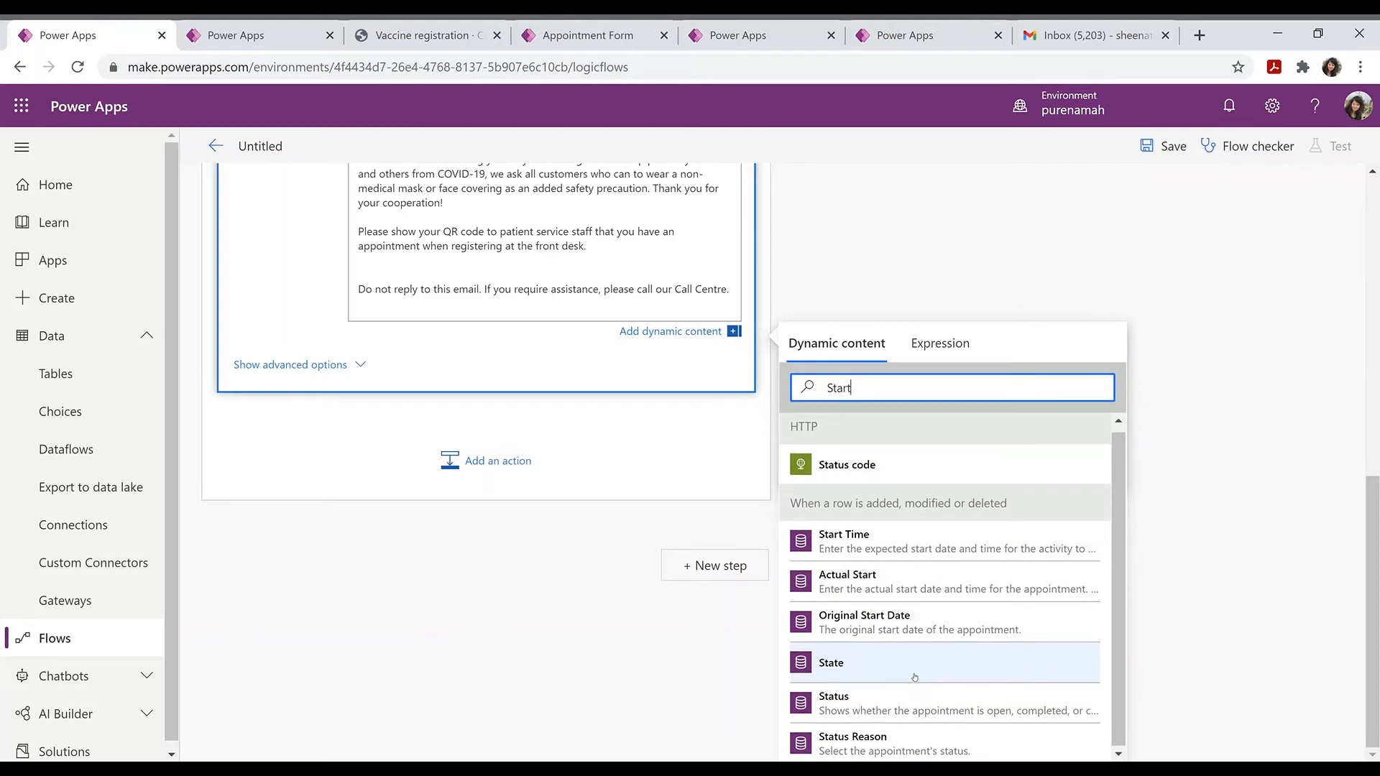
click(827, 546)
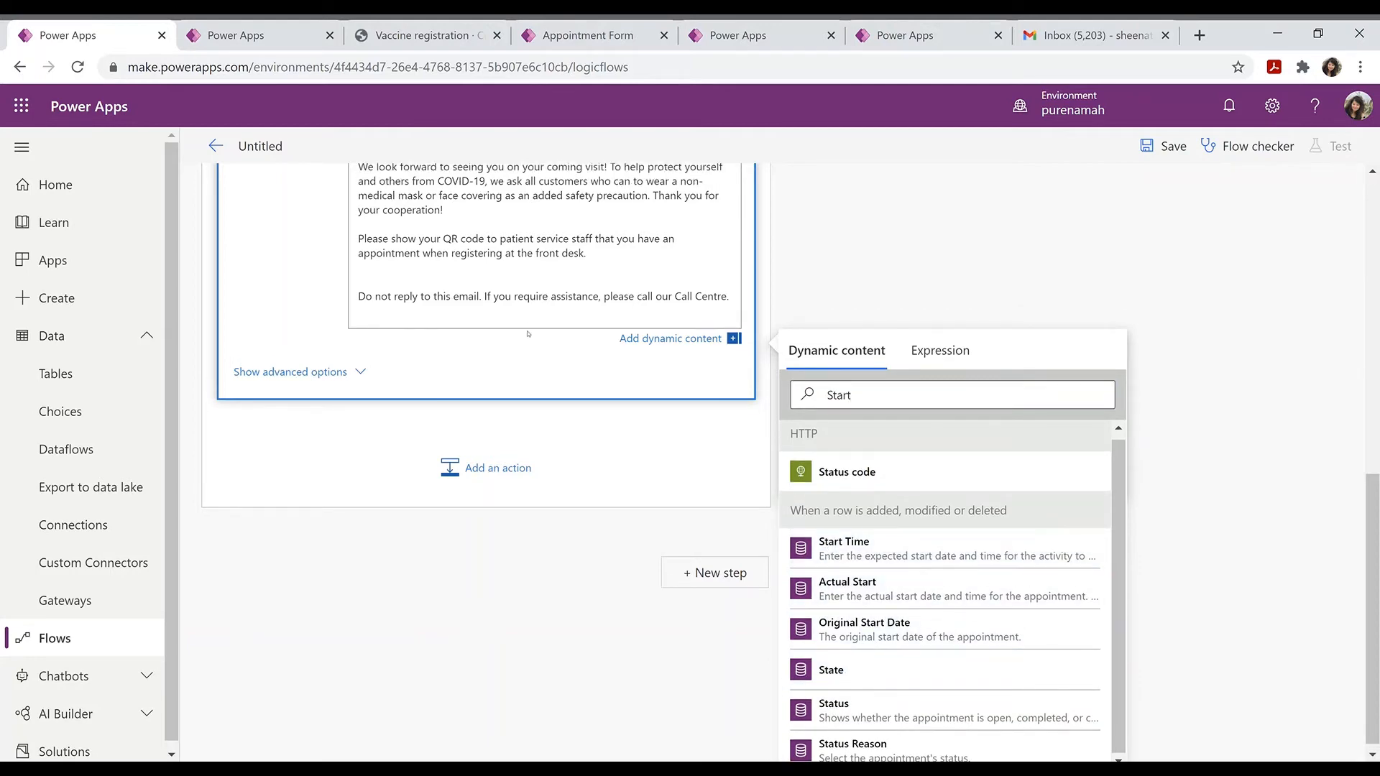
Step: Insert the City dynamic value after the City label
scroll(528, 334, up, 5)
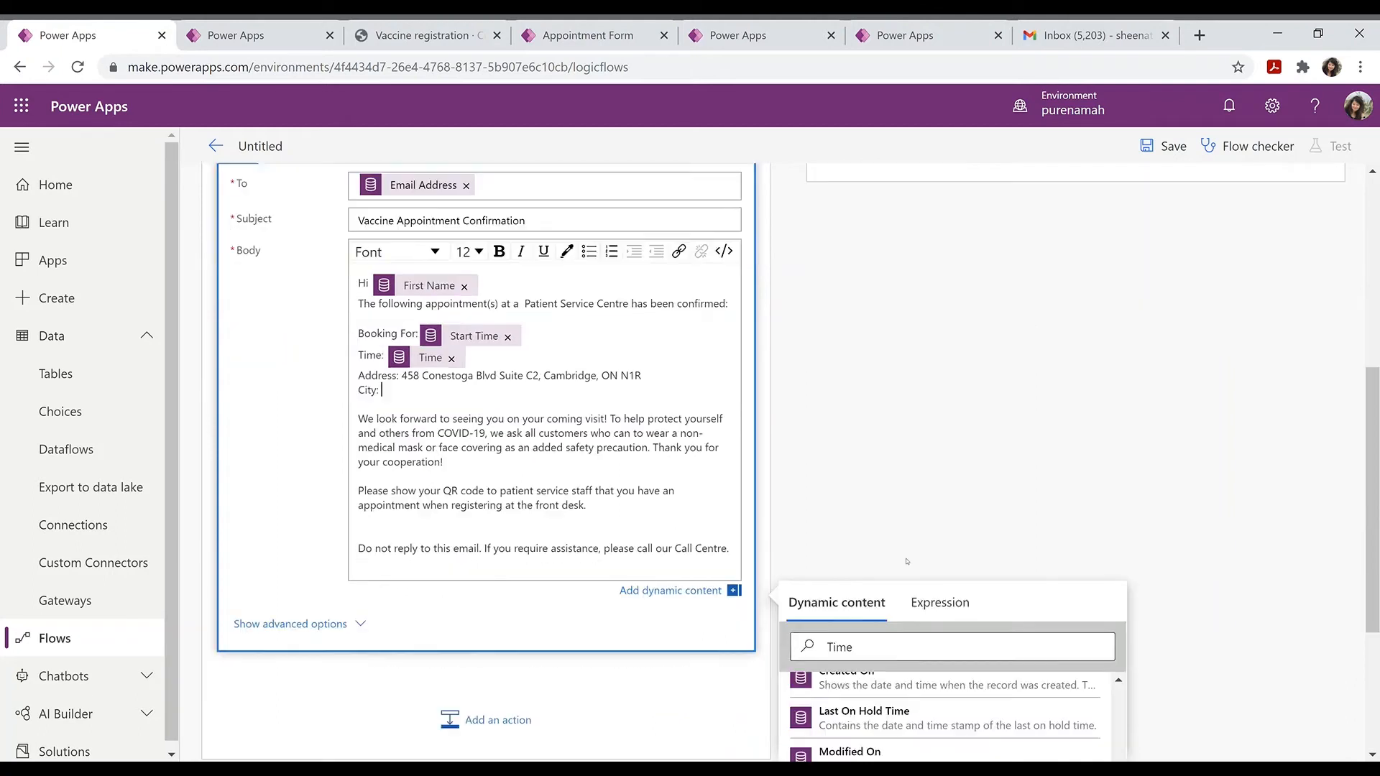
click(862, 647)
double_click(839, 647)
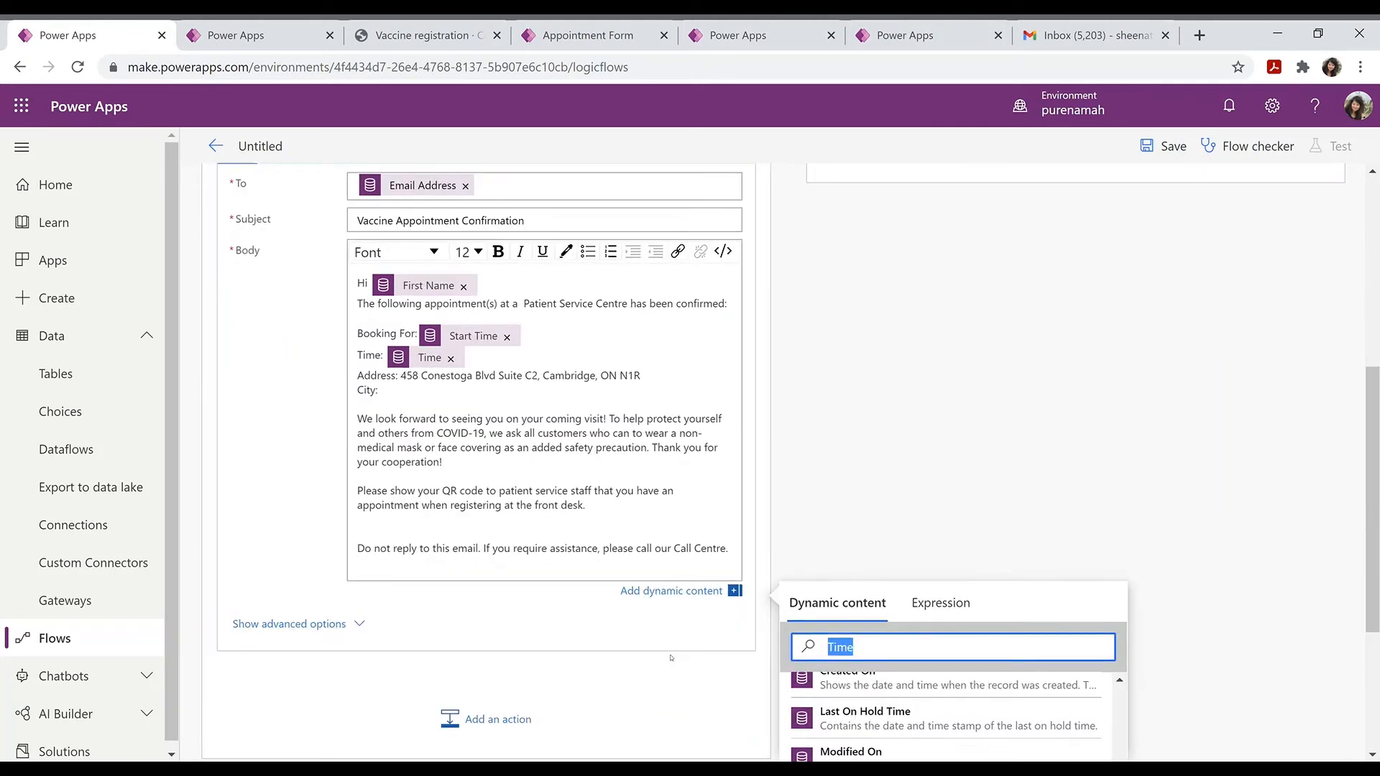
key(BackSpace)
text(City)
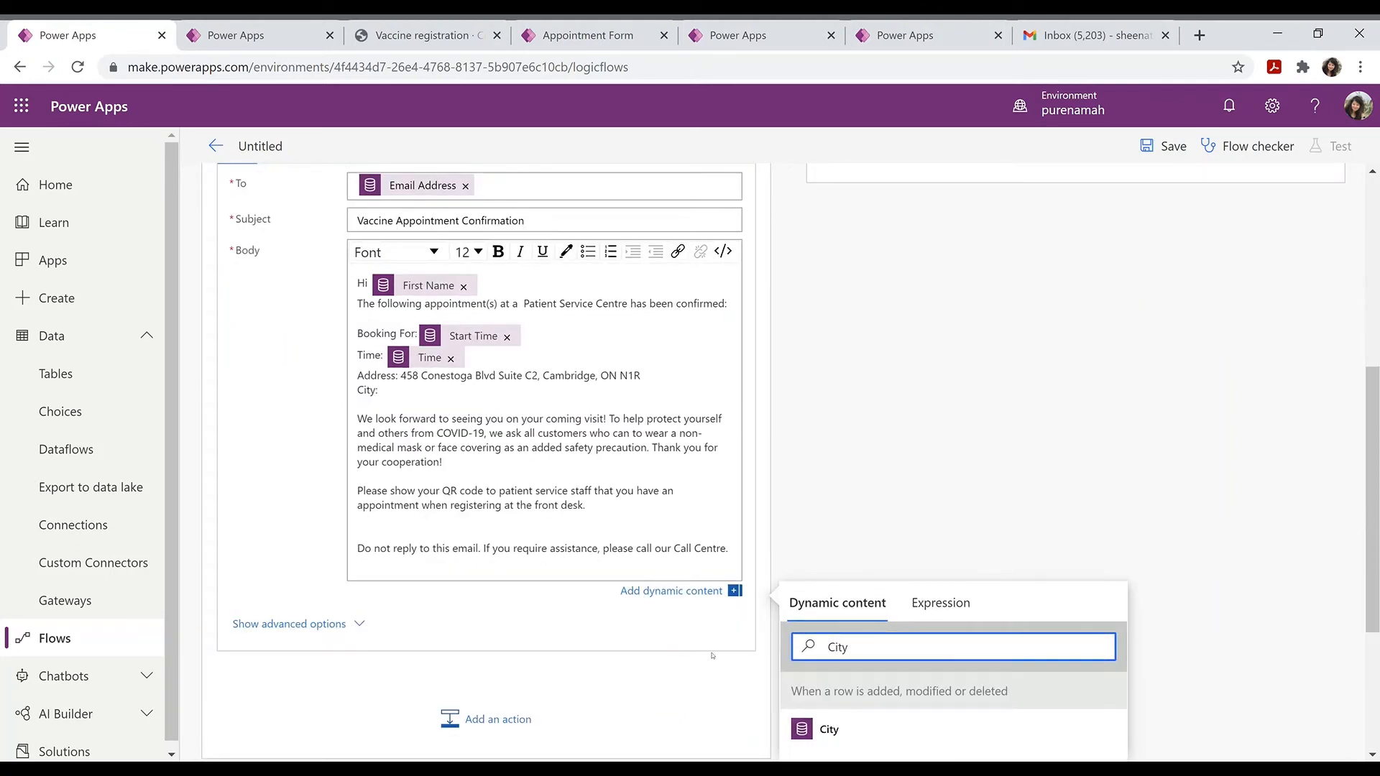
click(829, 734)
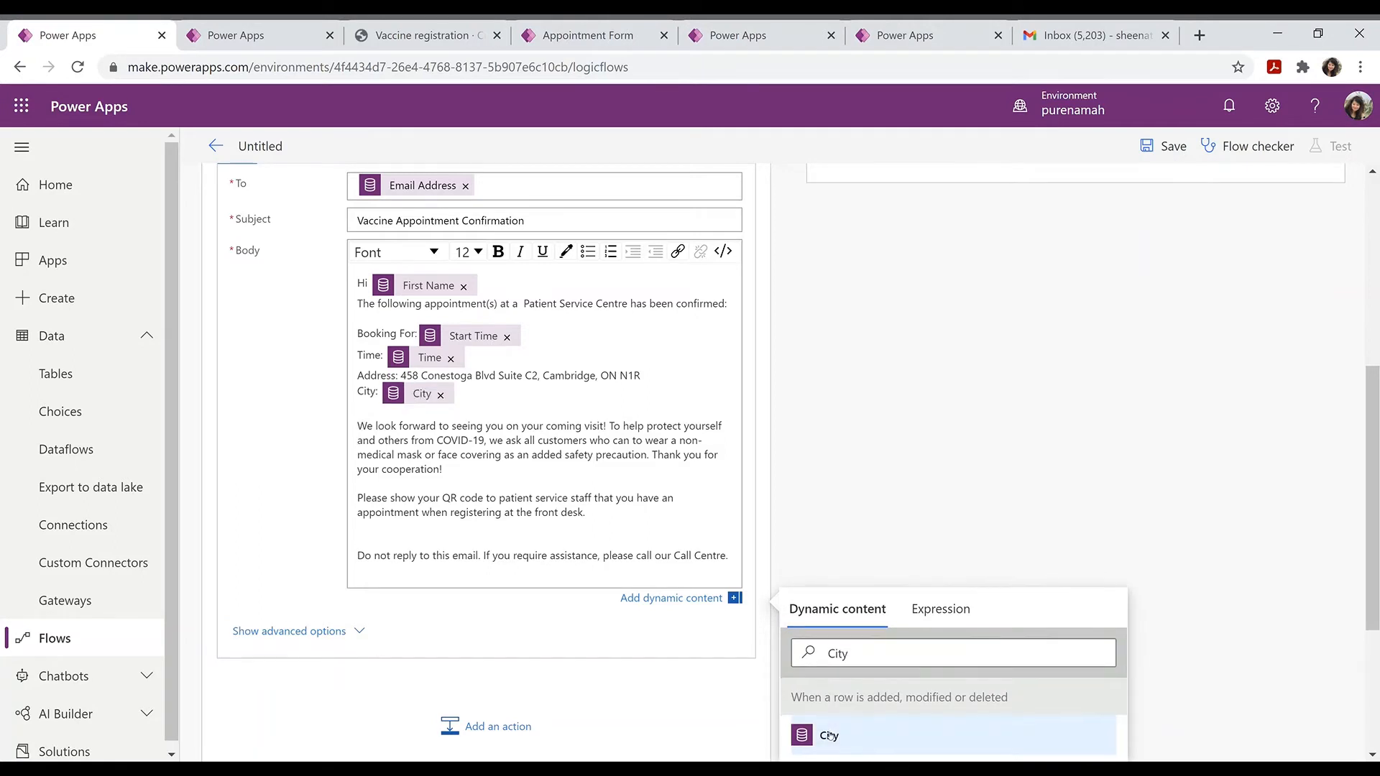
Step: Add a 'State:' line to the body followed by the State dynamic value
key(Return)
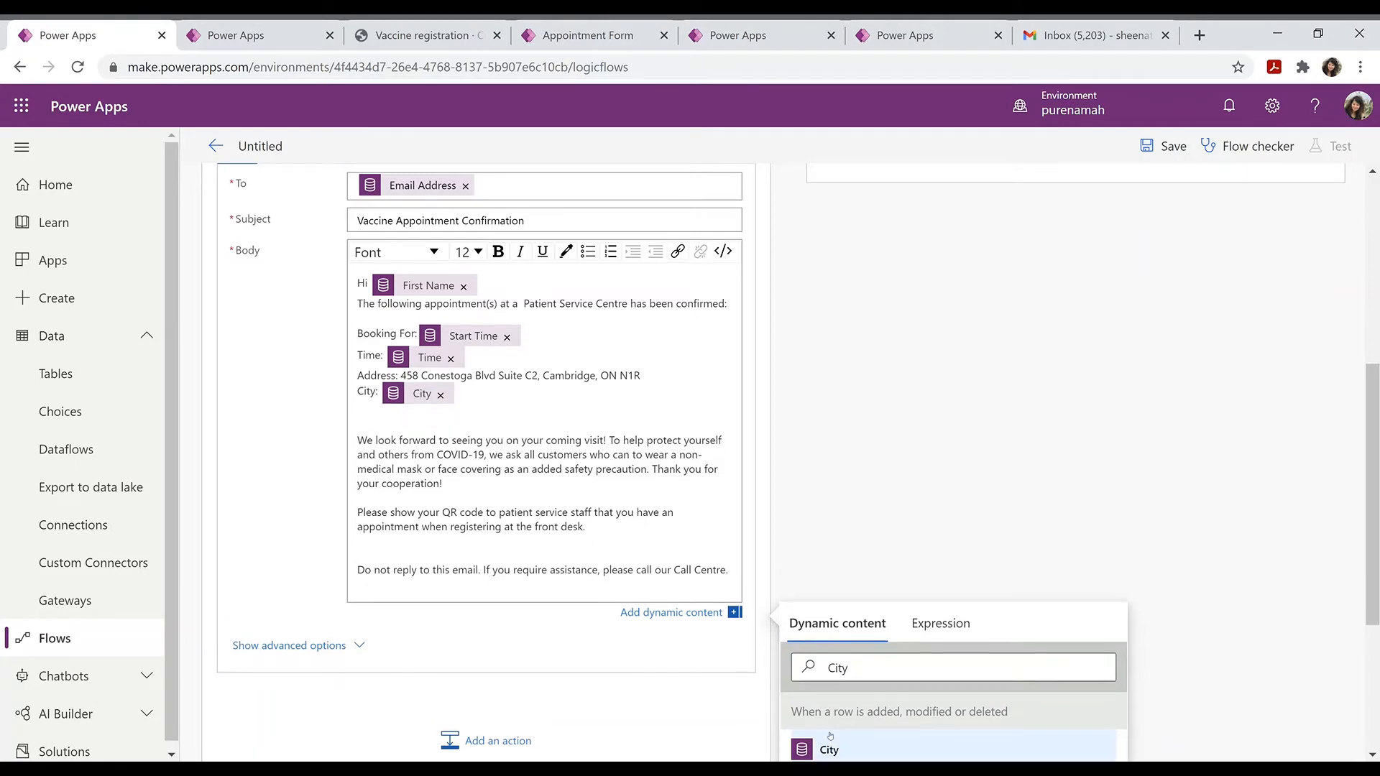
text(State)
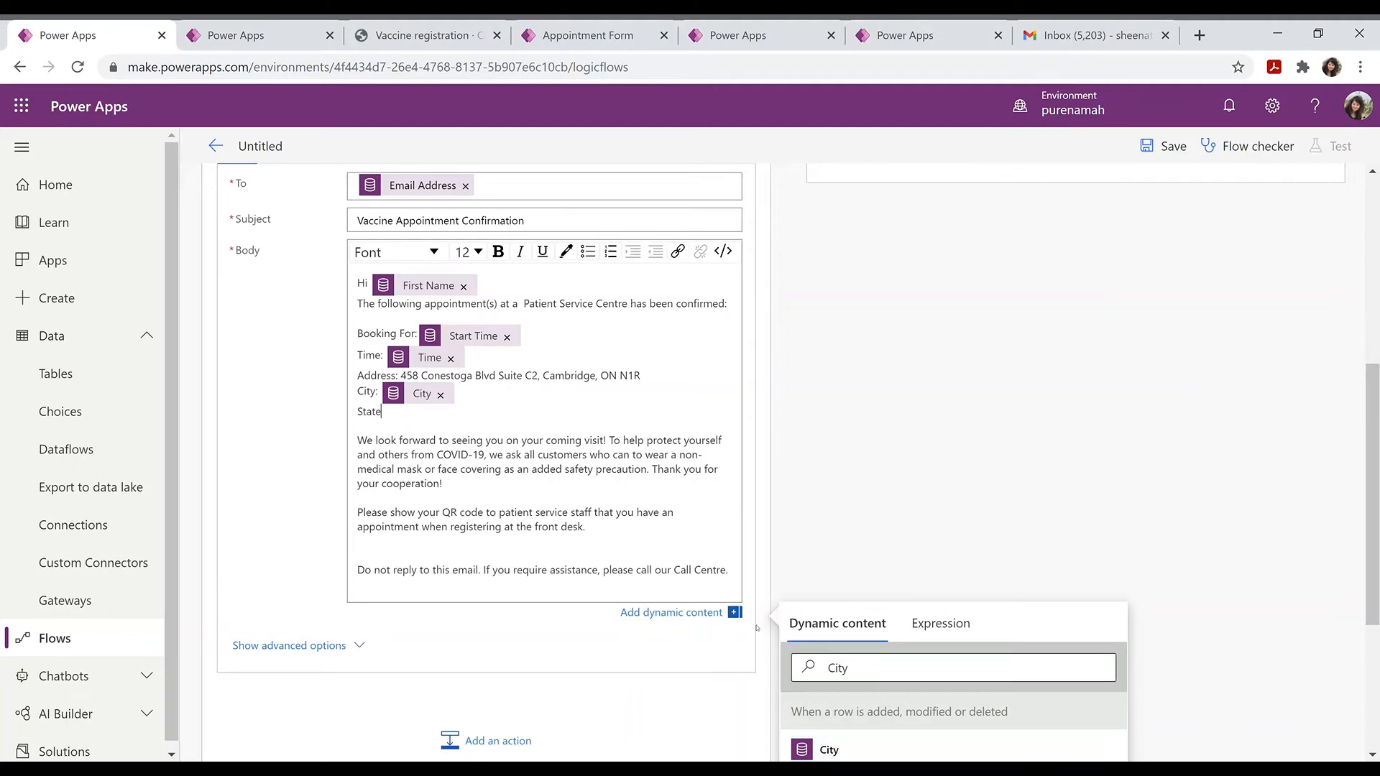
text(:)
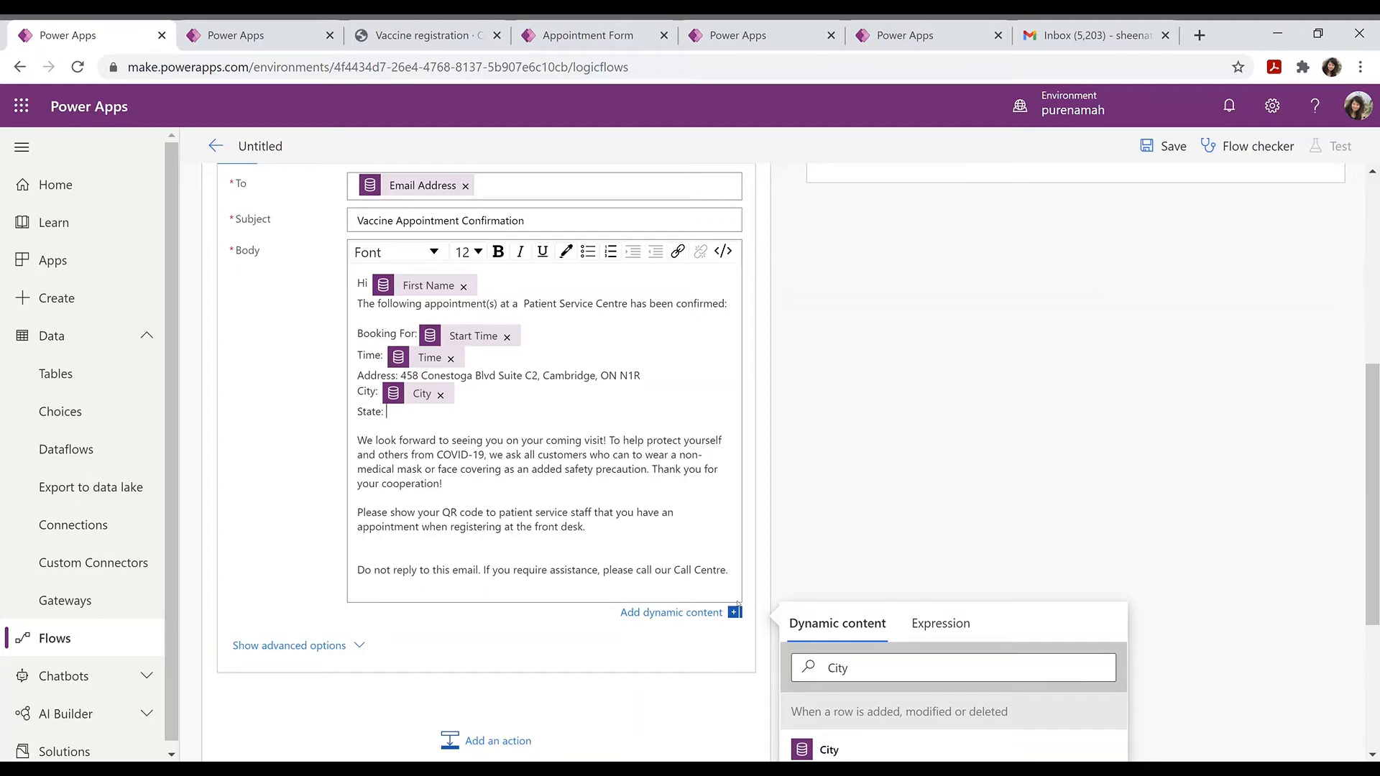
click(871, 676)
key(BackSpace)
key(BackSpace)
key(BackSpace)
key(BackSpace)
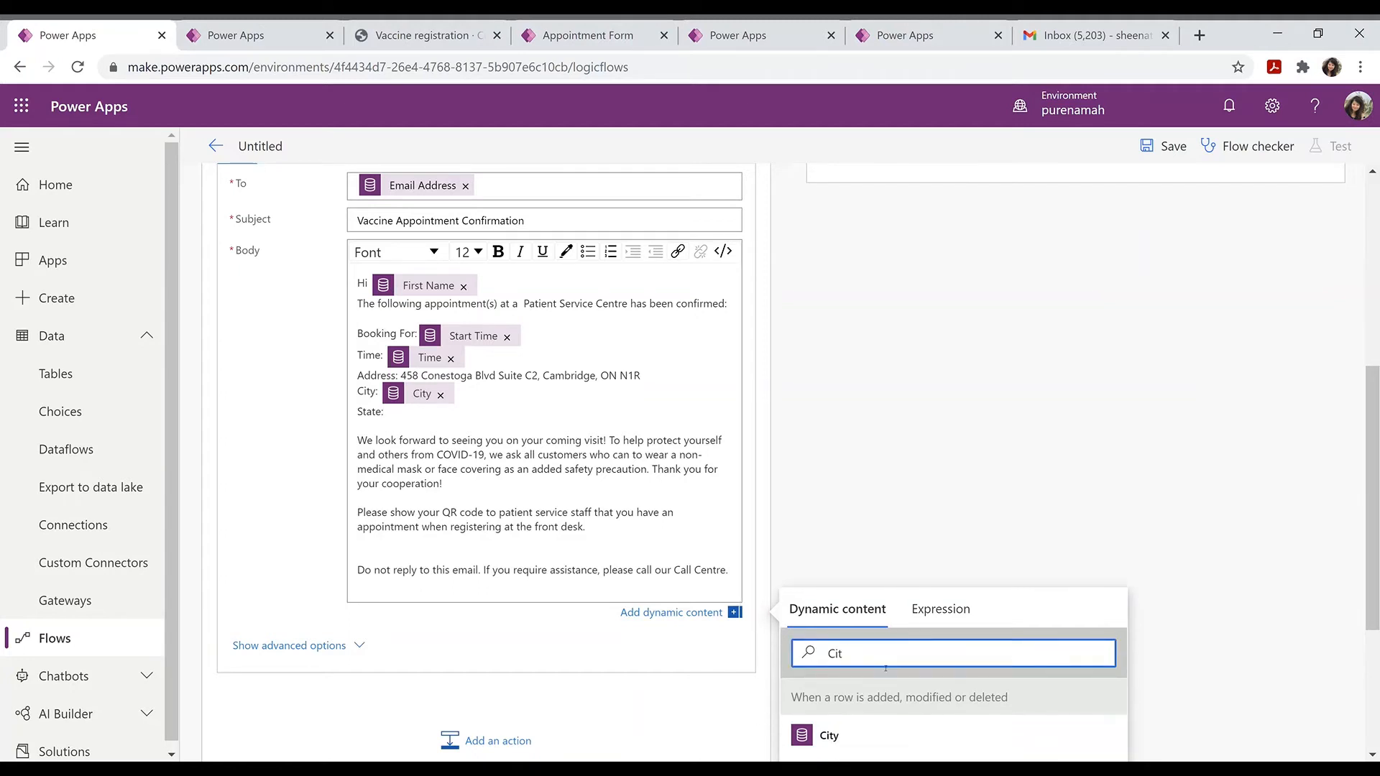
text(Stat)
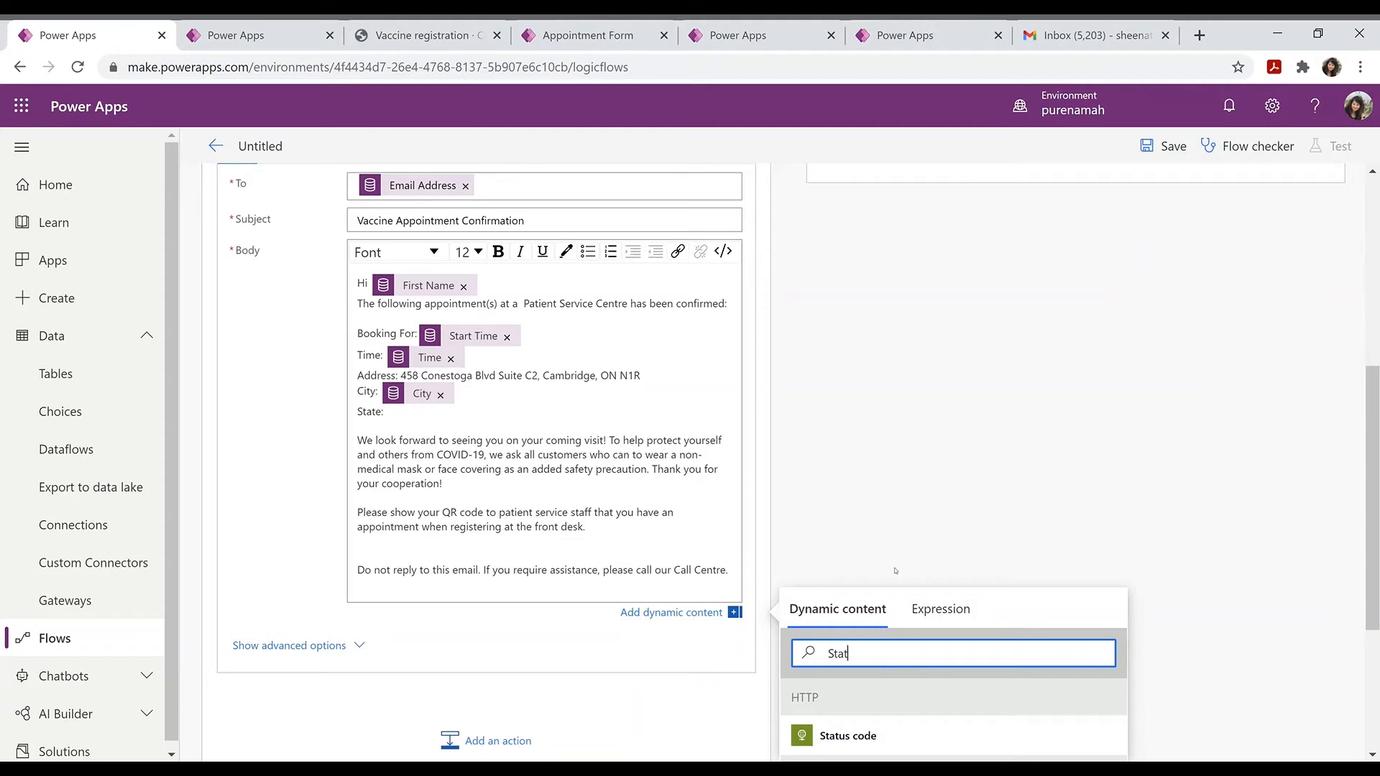
scroll(756, 614, down, 3)
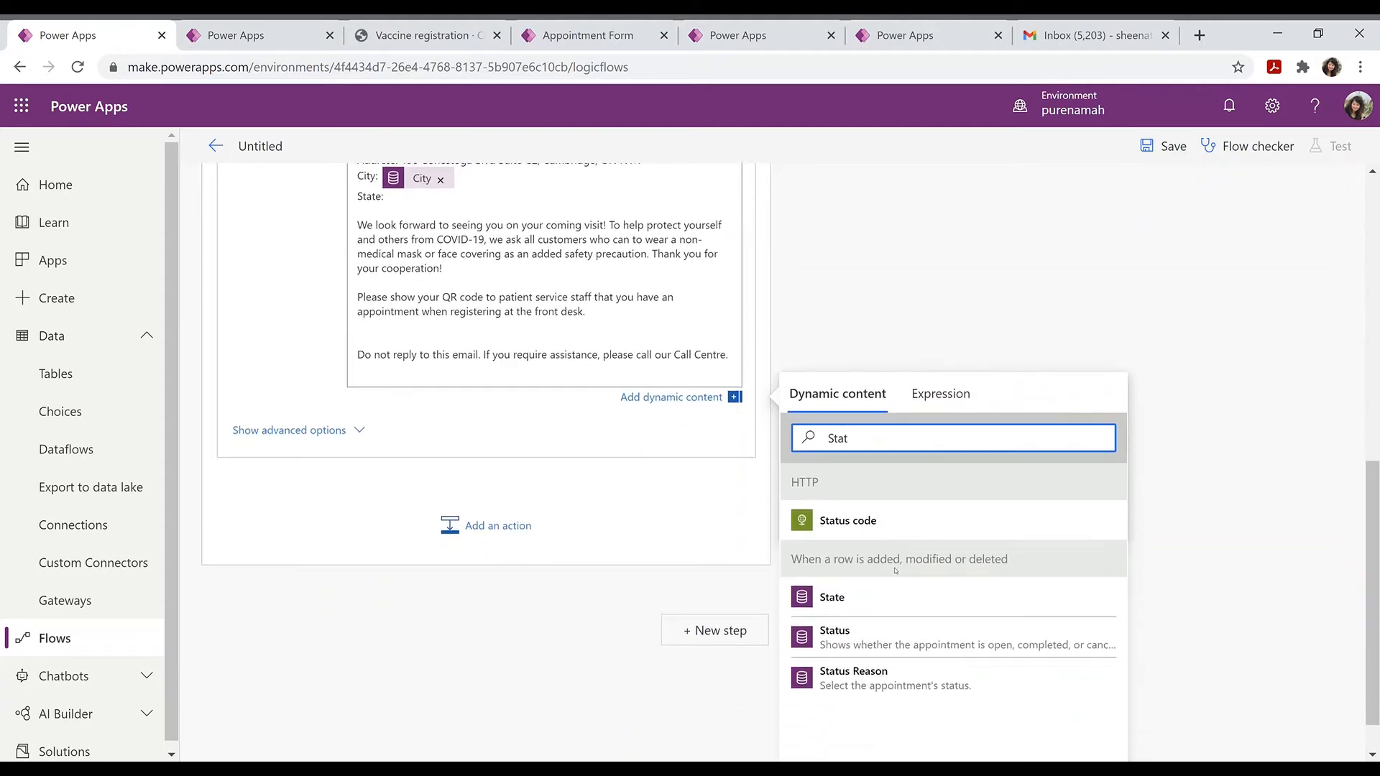
click(823, 600)
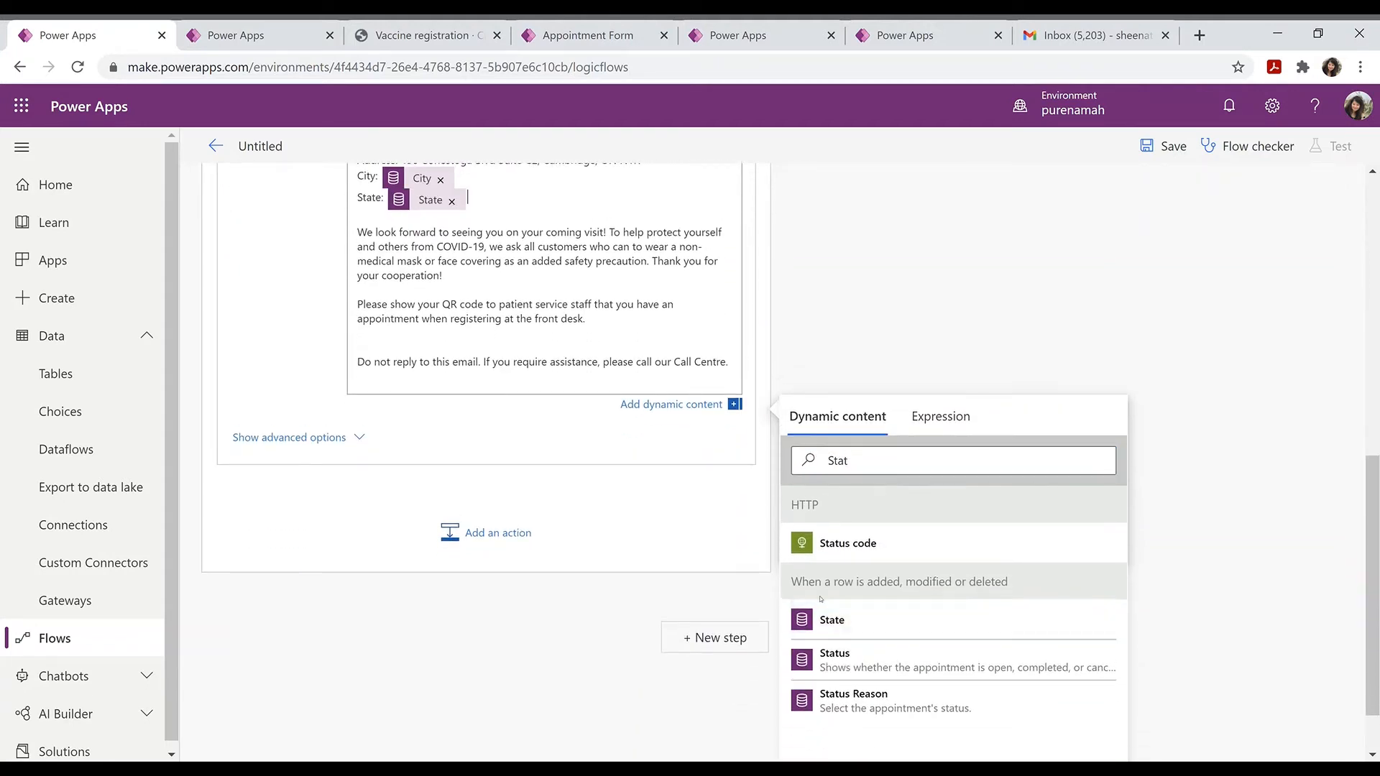
scroll(567, 217, up, 2)
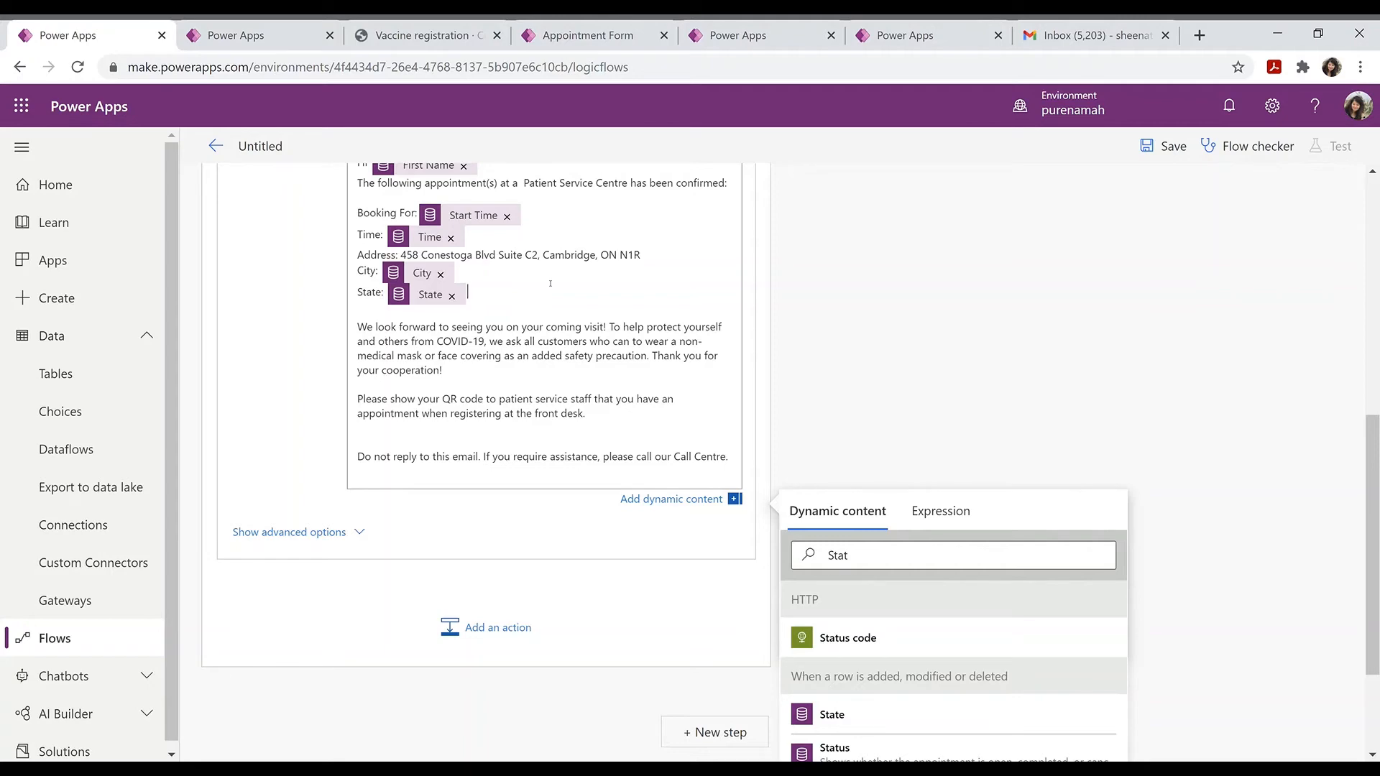
scroll(549, 284, down, 1)
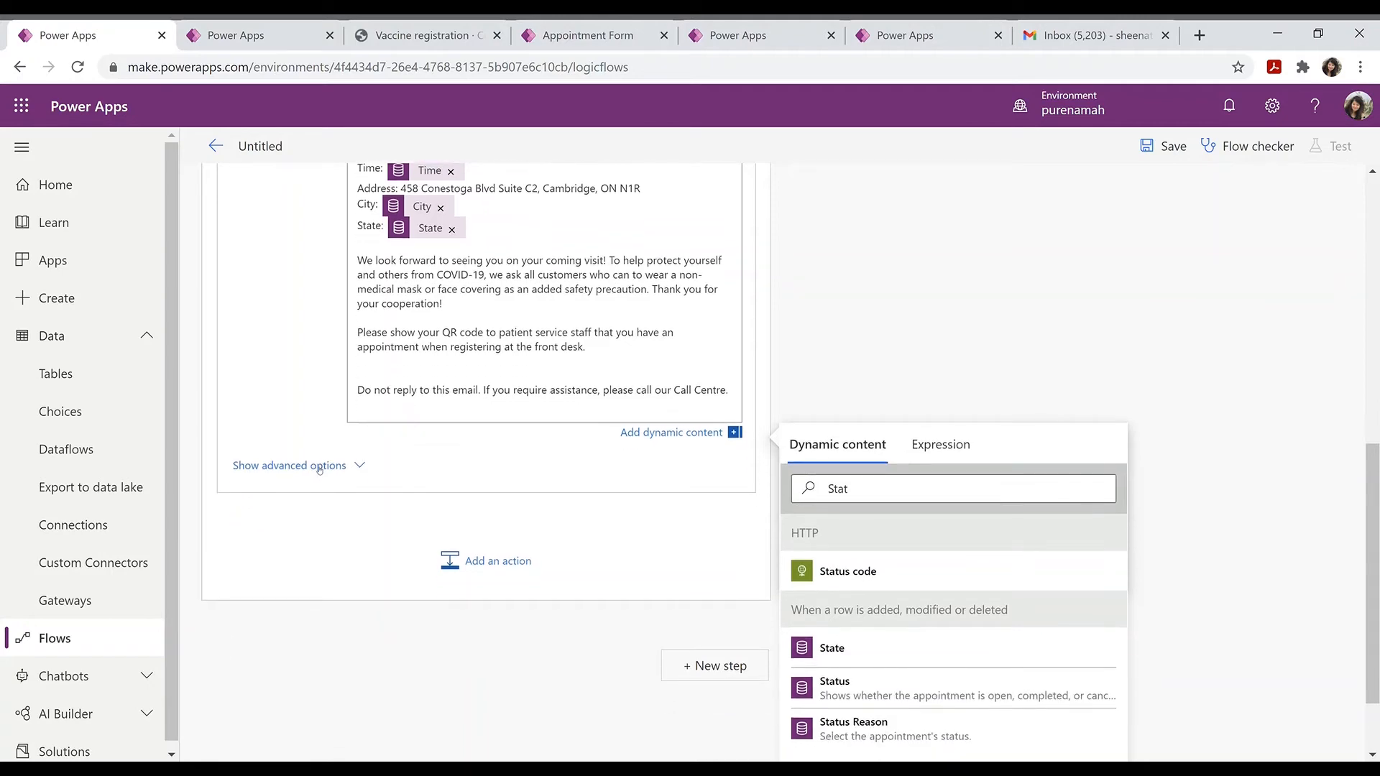
Step: Attach the HTTP Body as file content named 'Vaccine Appointment Confirmation QRcode.png'
click(451, 506)
click(289, 533)
scroll(402, 547, down, 3)
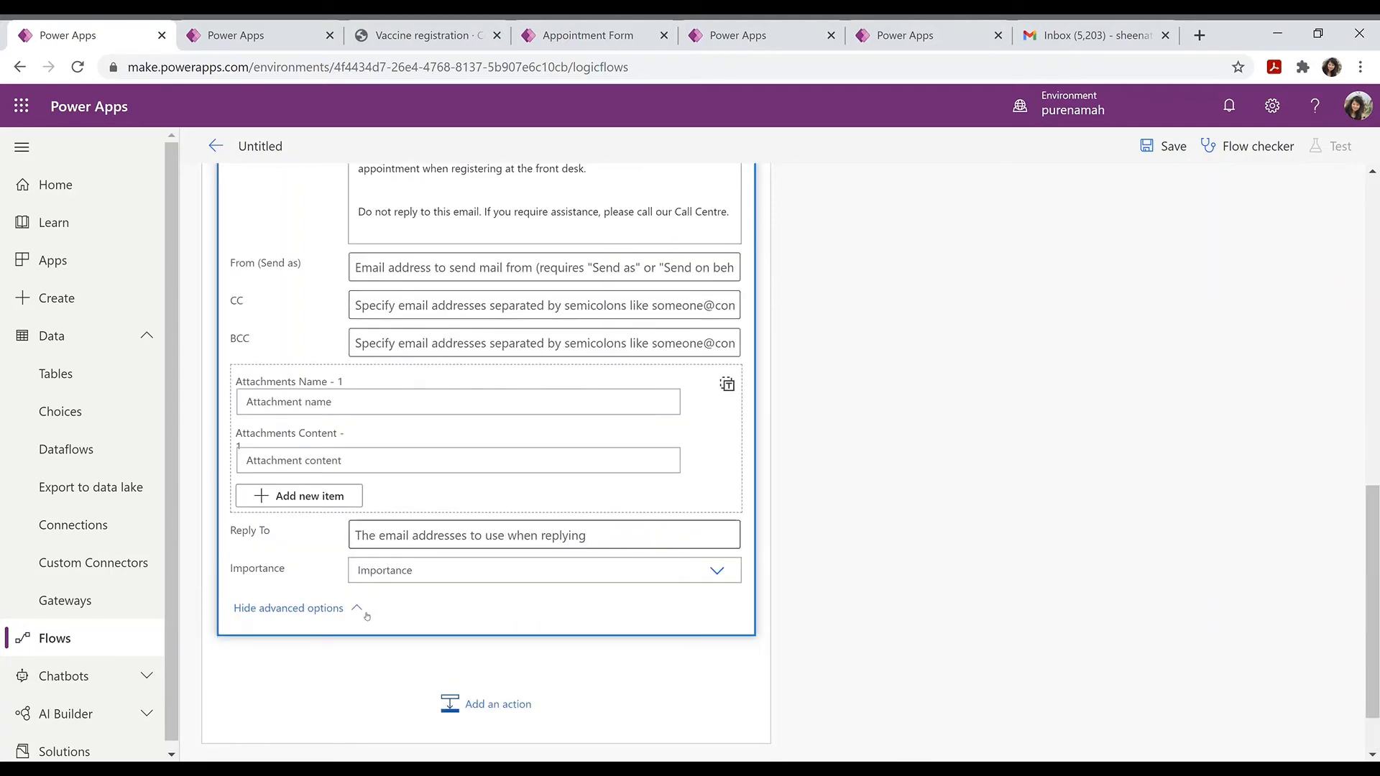
click(298, 461)
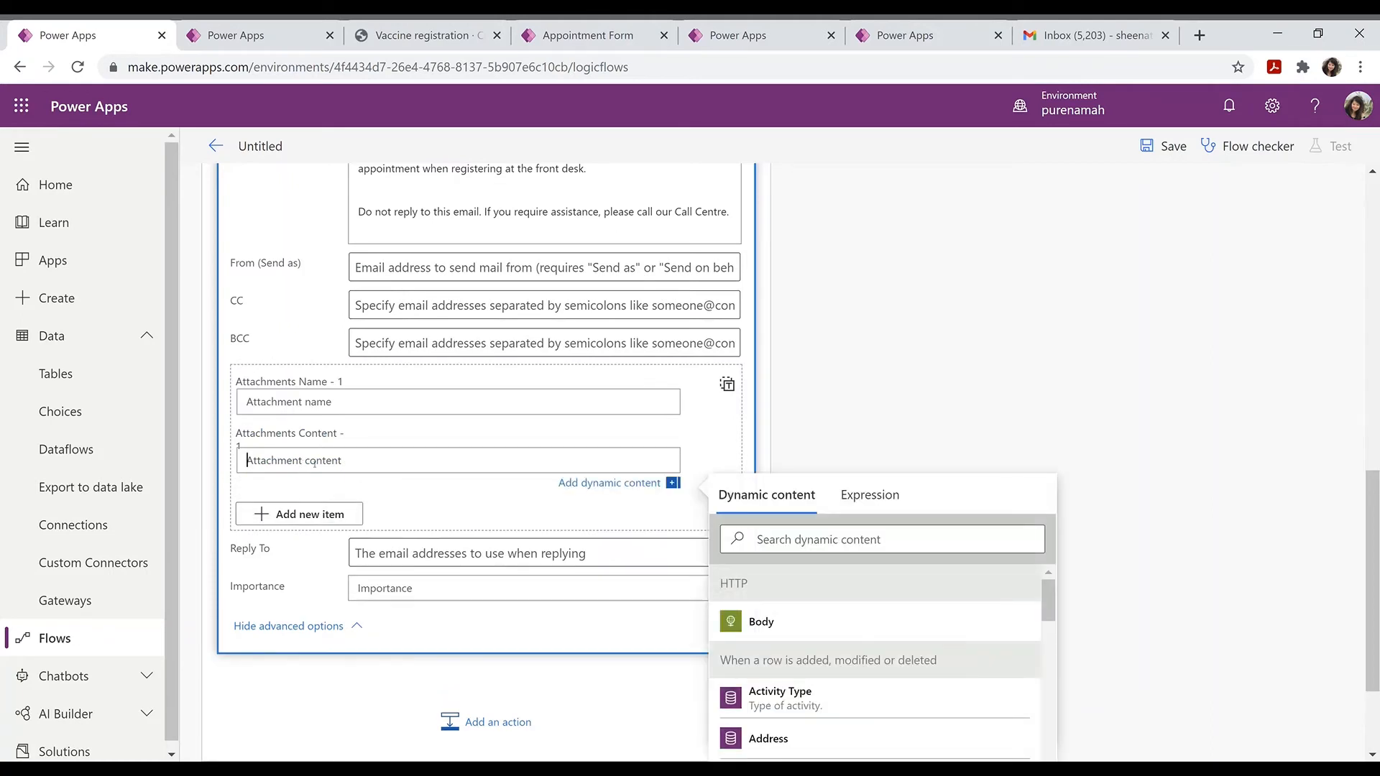
click(768, 623)
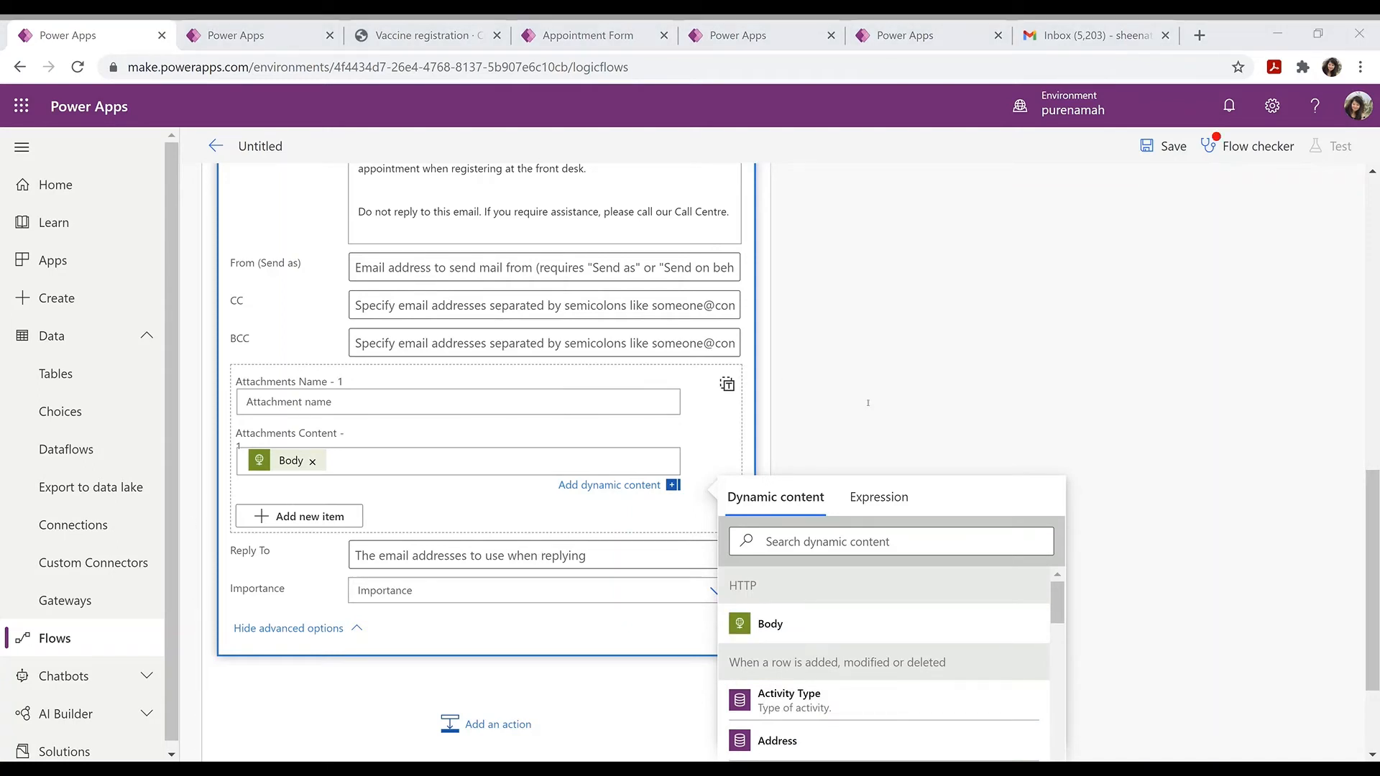
click(1123, 366)
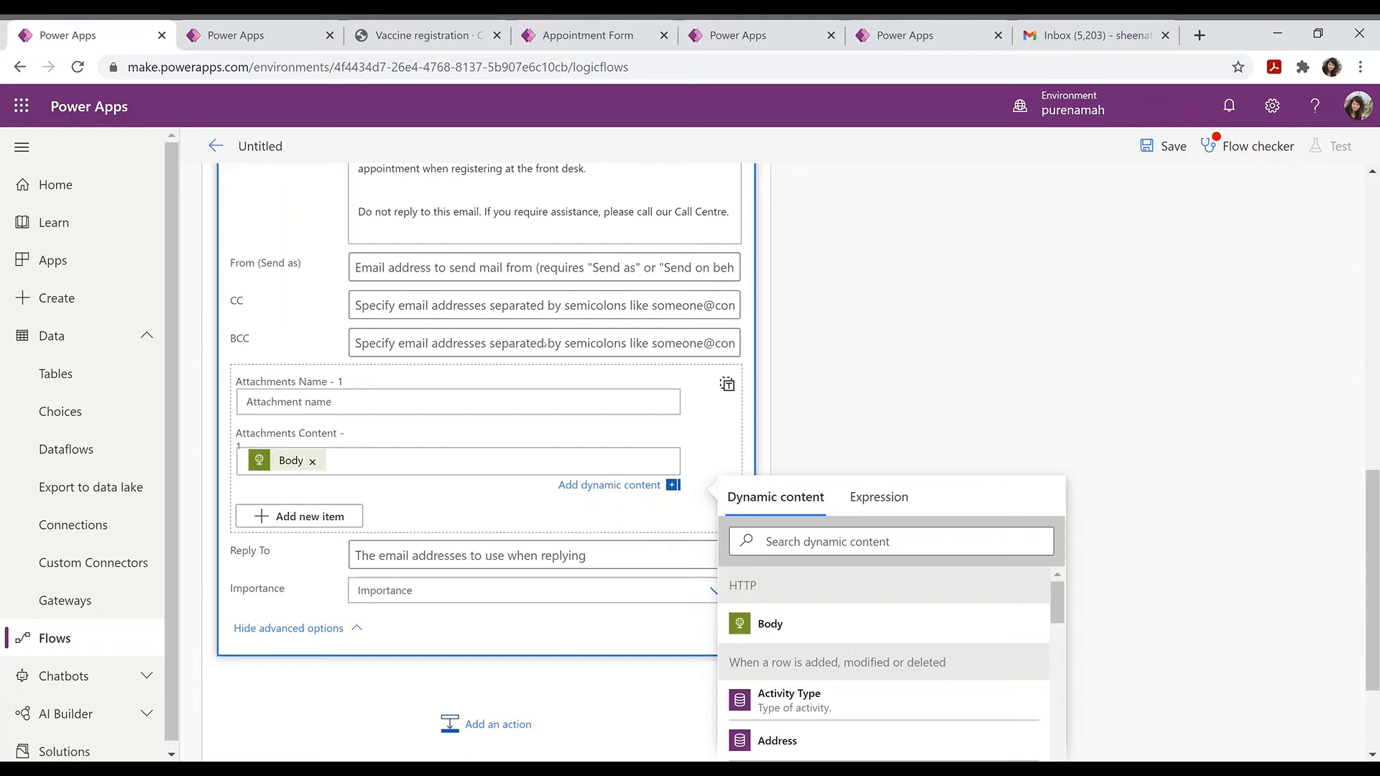
click(410, 406)
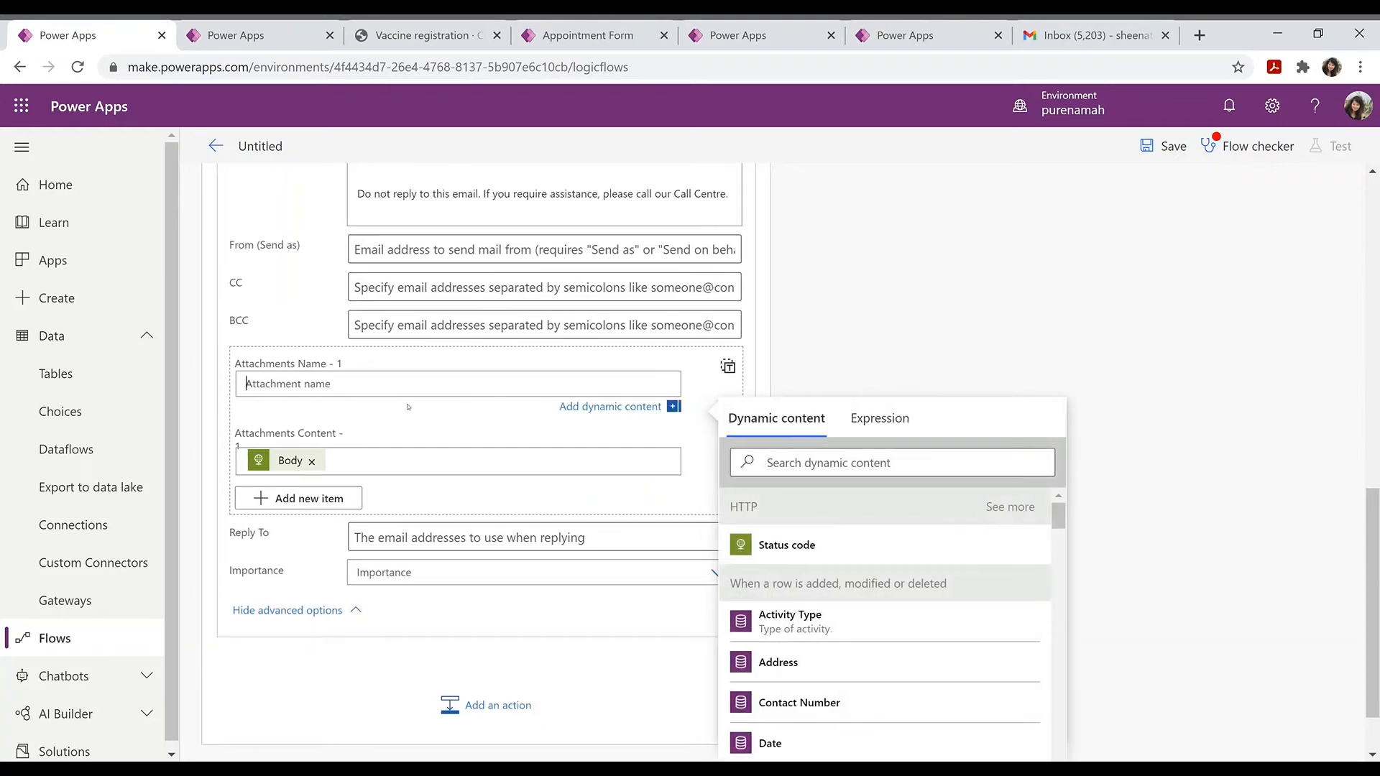
text(Vaccine Appointment Confirmation QRcode.png)
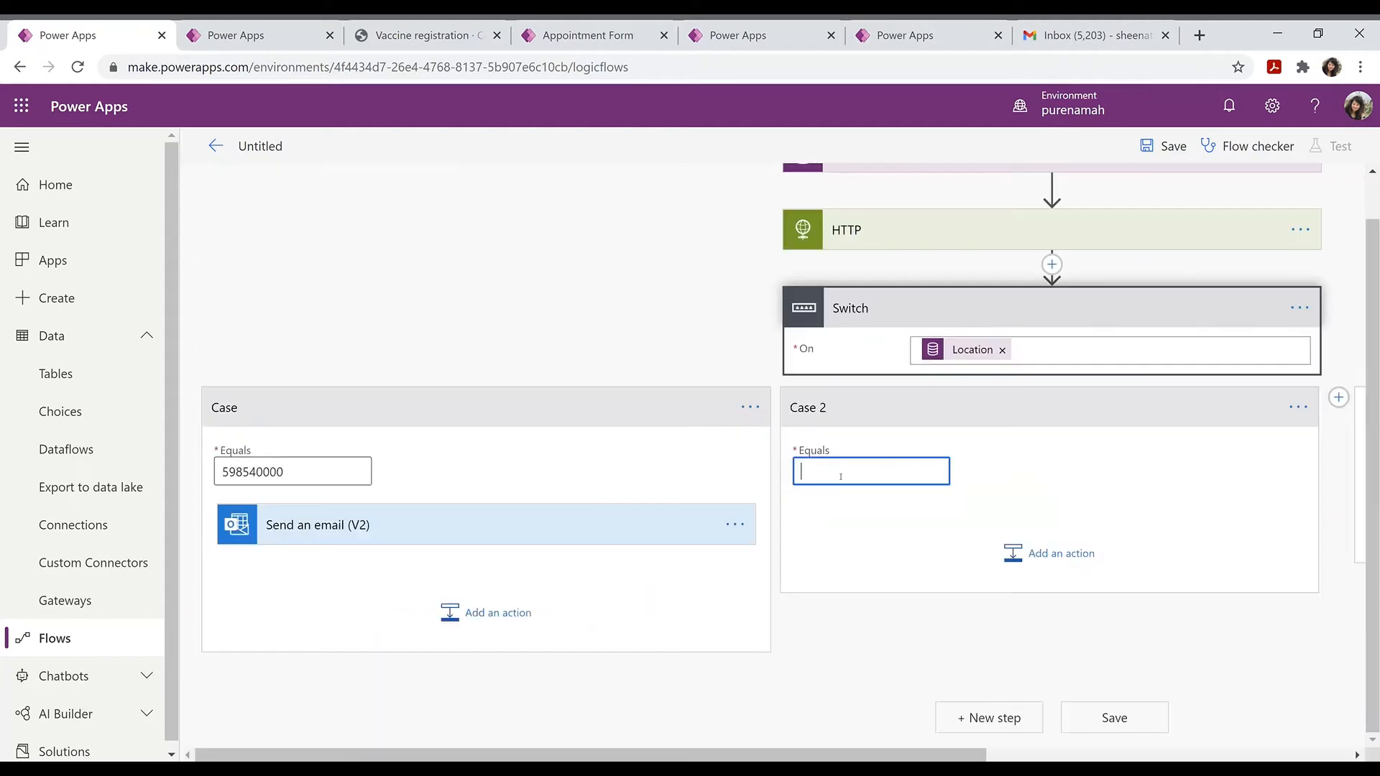
Step: Set Case 2 to match 598540001 and add a Case 3 matching 598540002
text(598540000)
key(BackSpace)
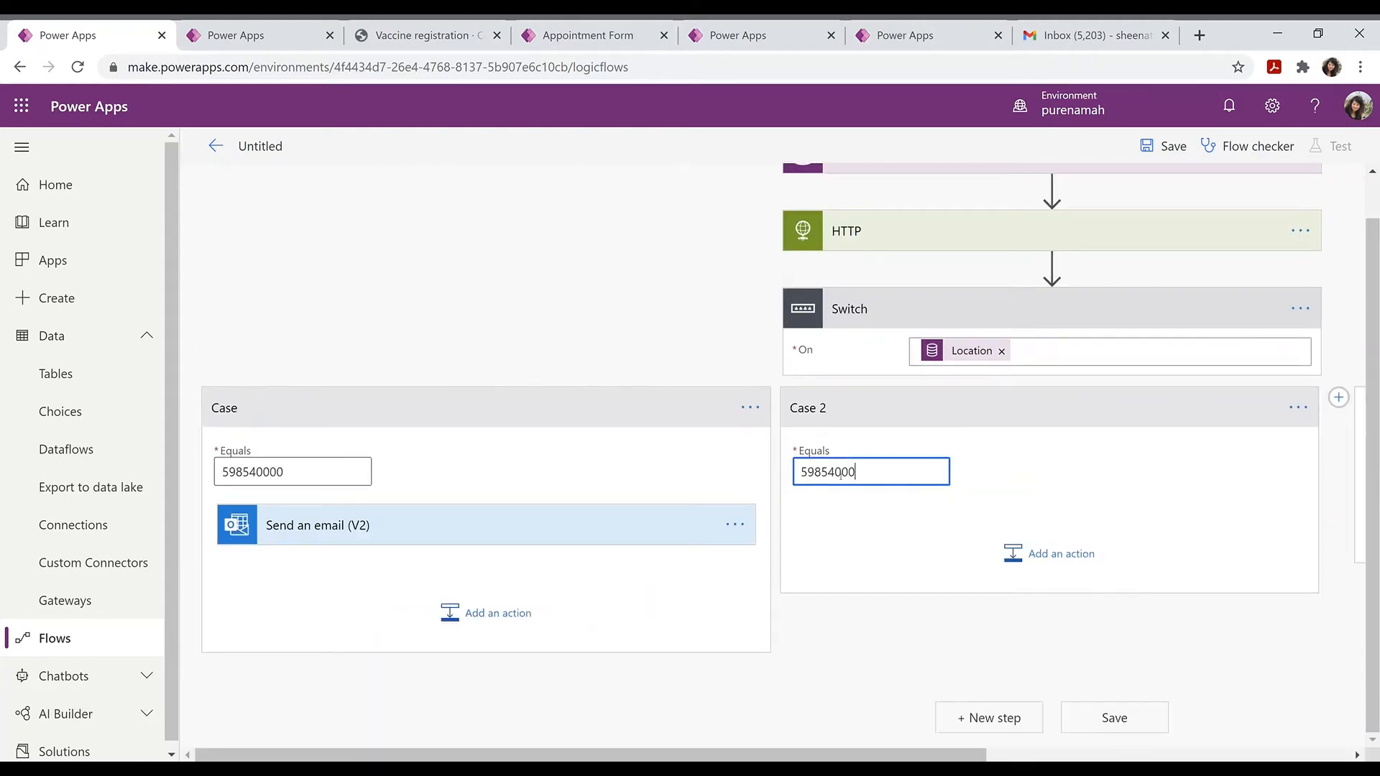
text(1)
click(1338, 398)
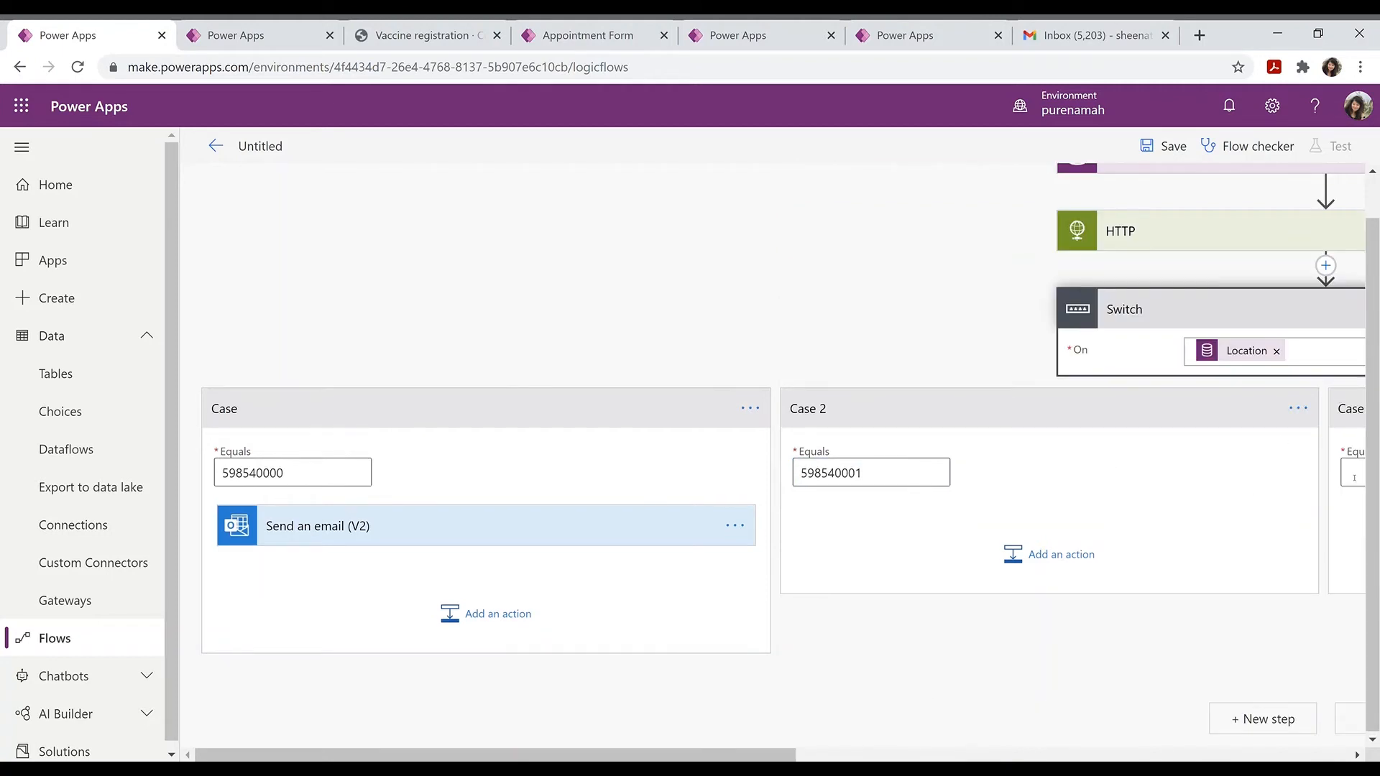
click(1354, 478)
text(59854000)
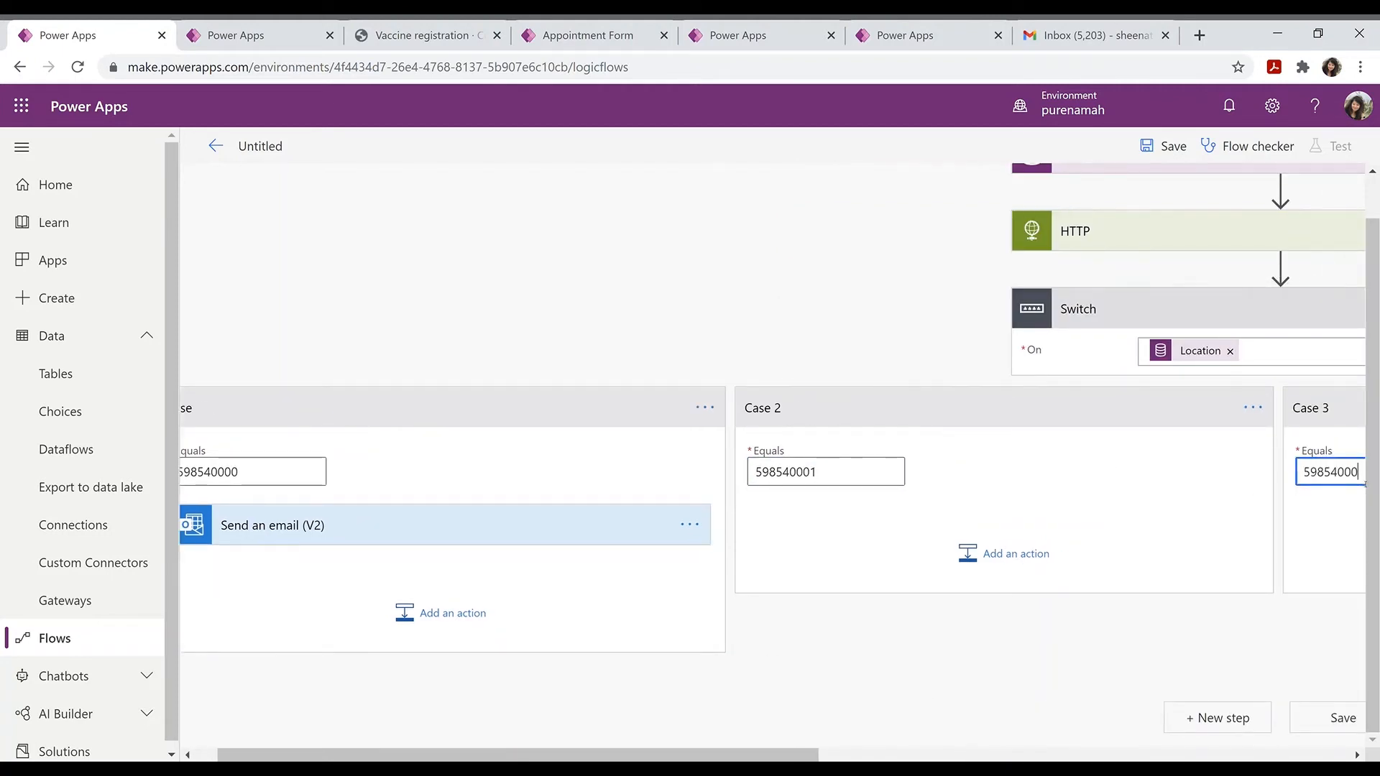
text(2)
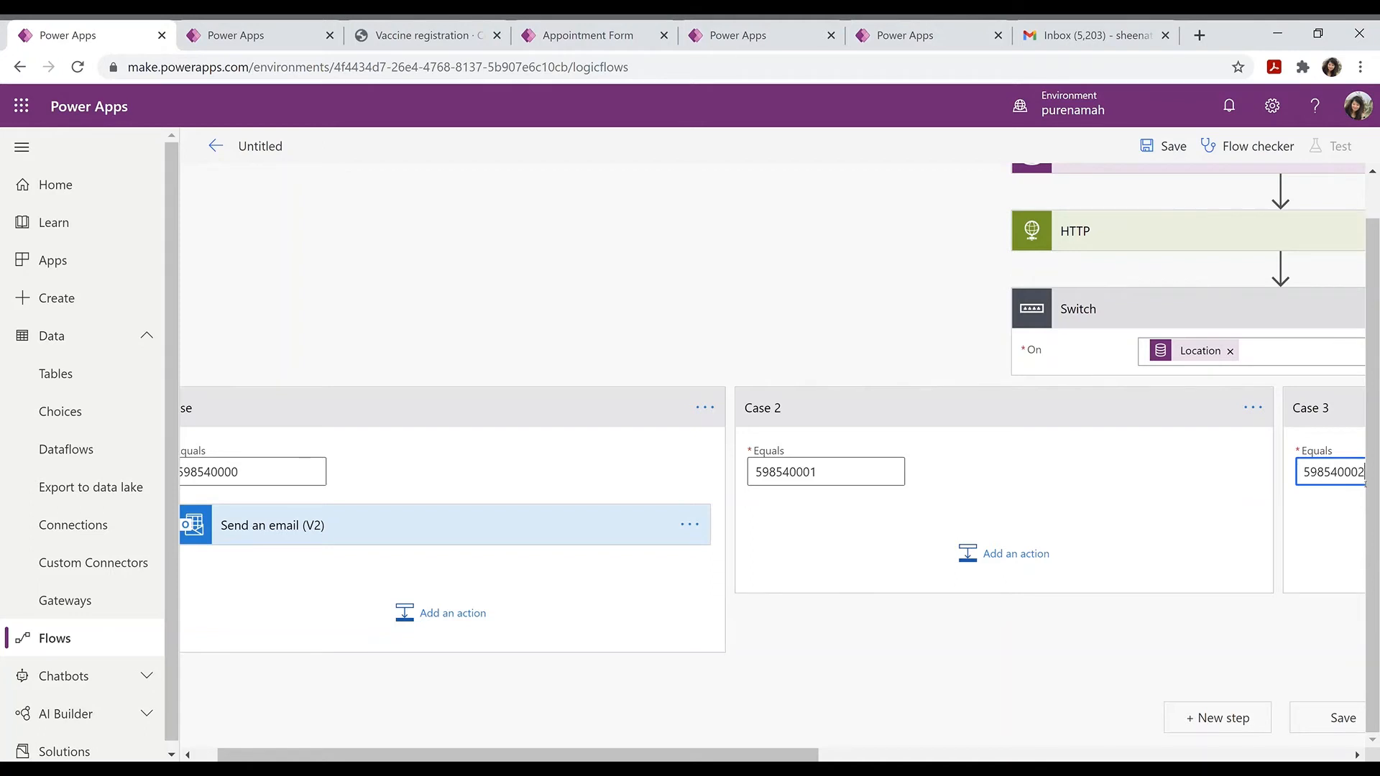
Step: Add a Send an email (V2) action to Case 2 addressed to the Email Address value
click(1014, 564)
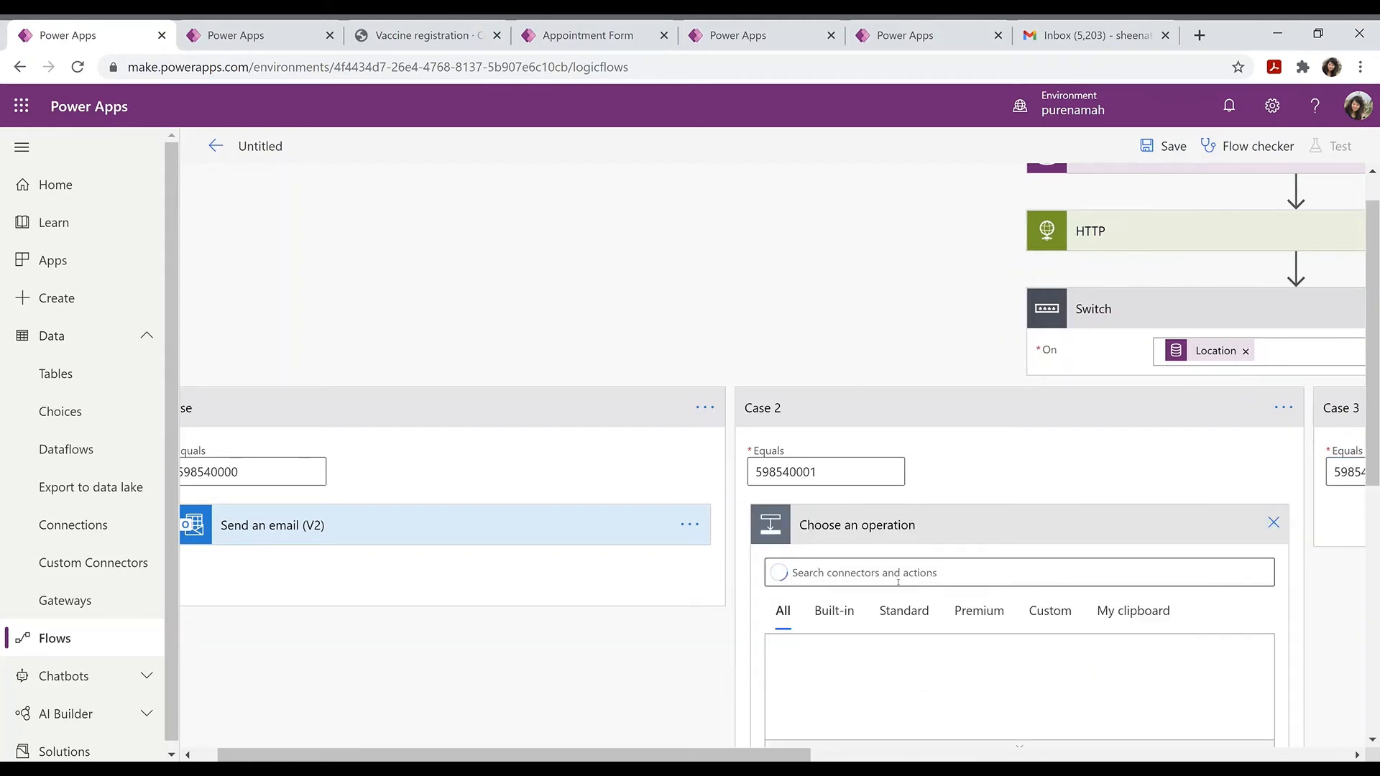
text(Send)
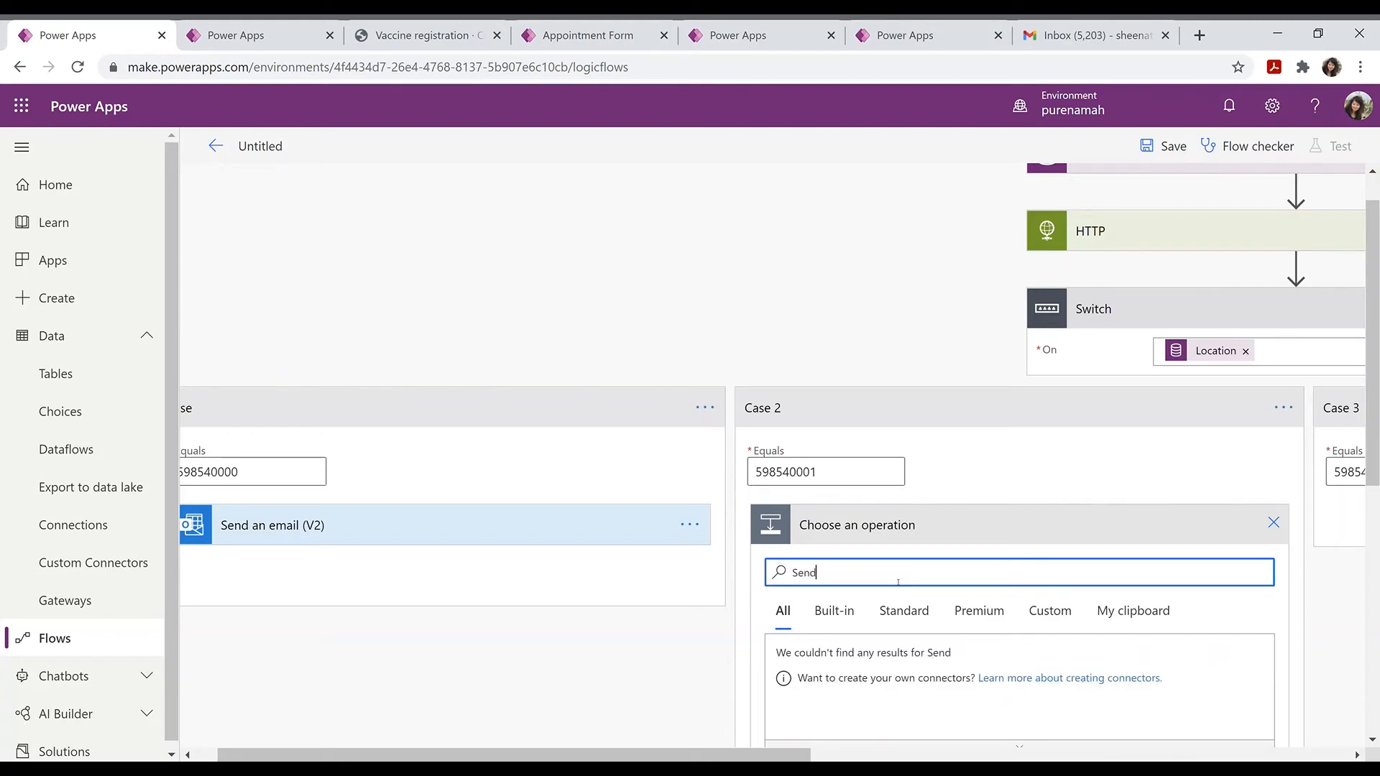
text( a em)
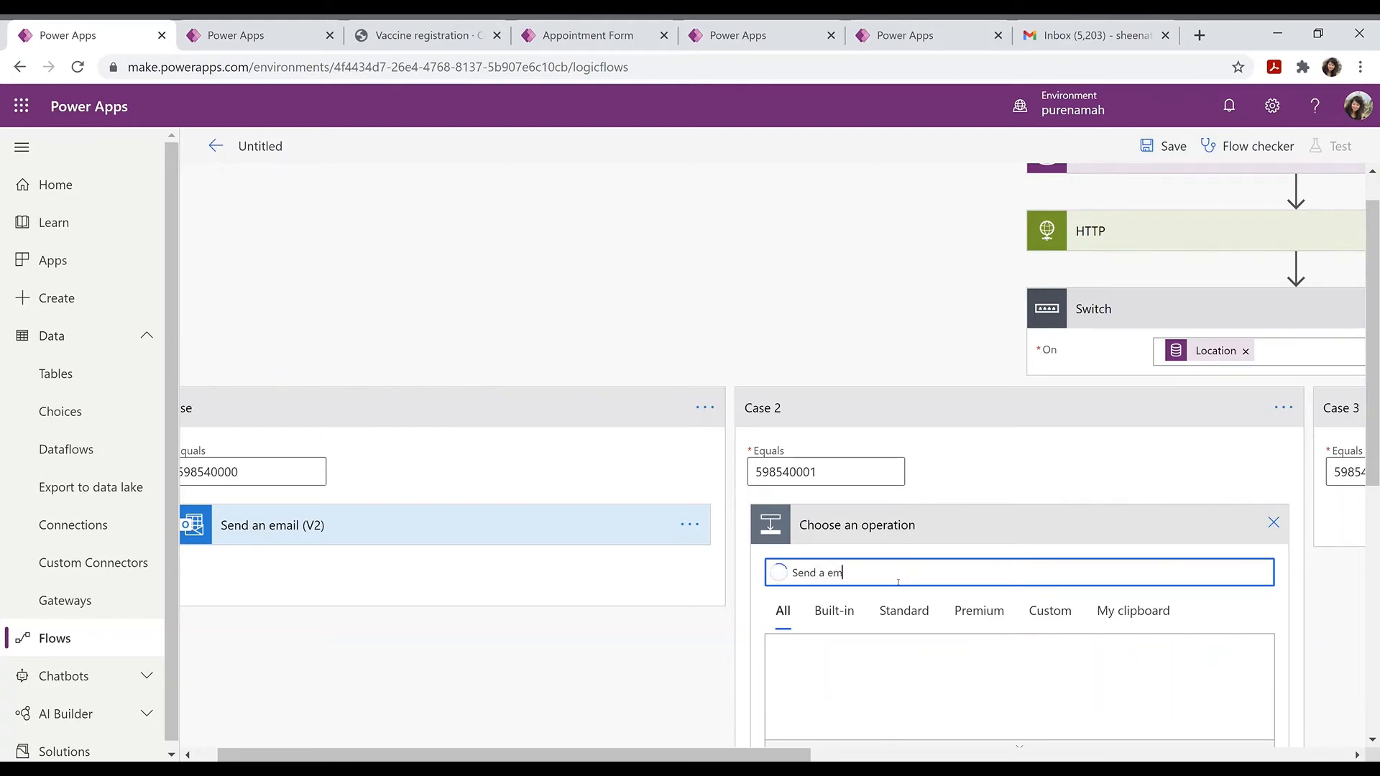
text(ail)
scroll(876, 575, down, 3)
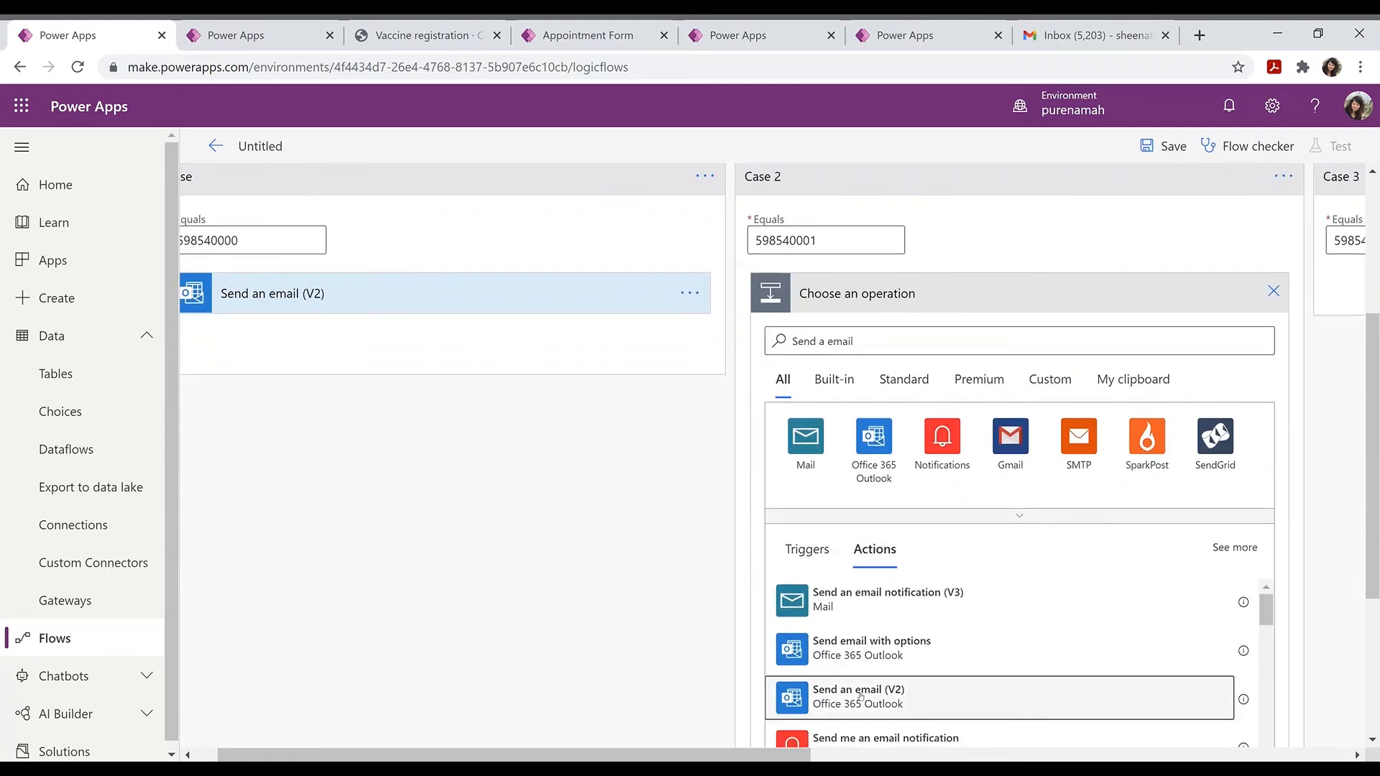
click(860, 696)
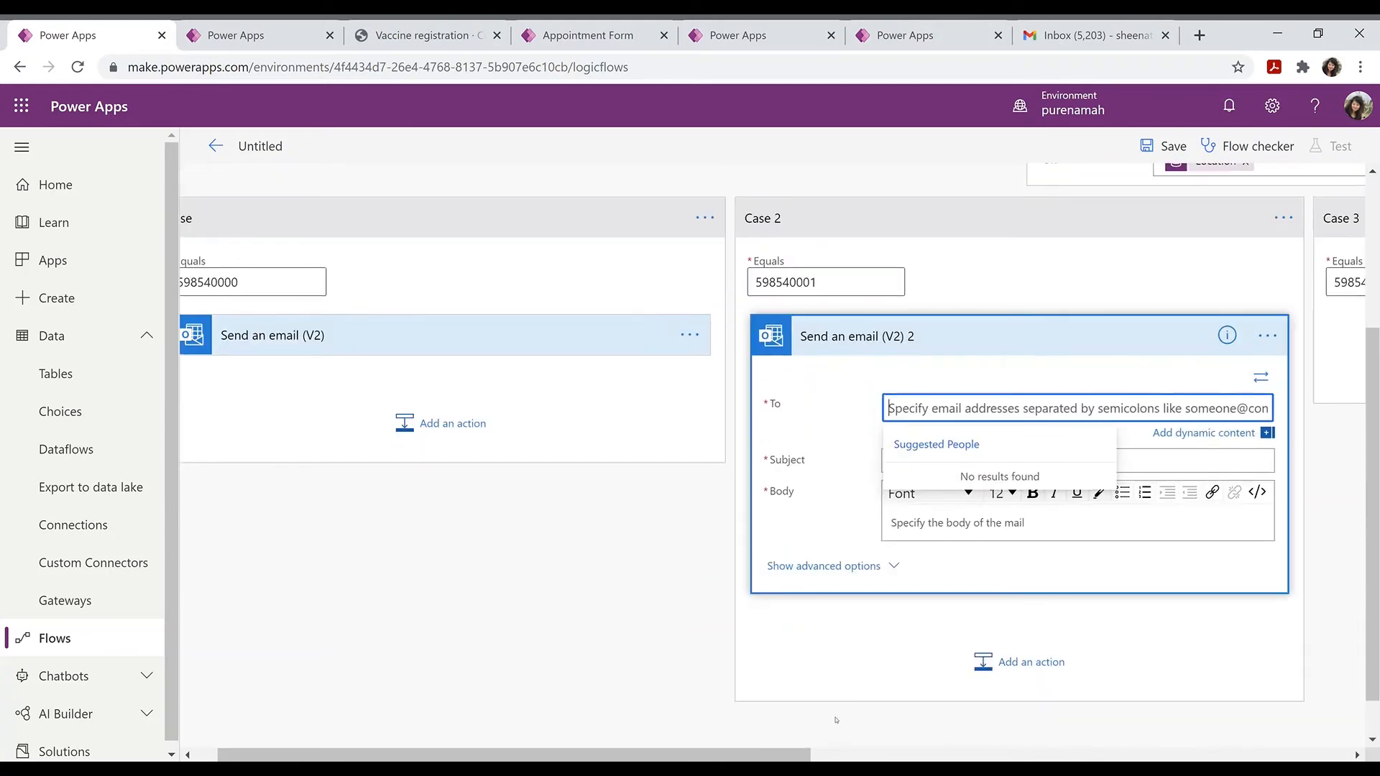
click(1203, 432)
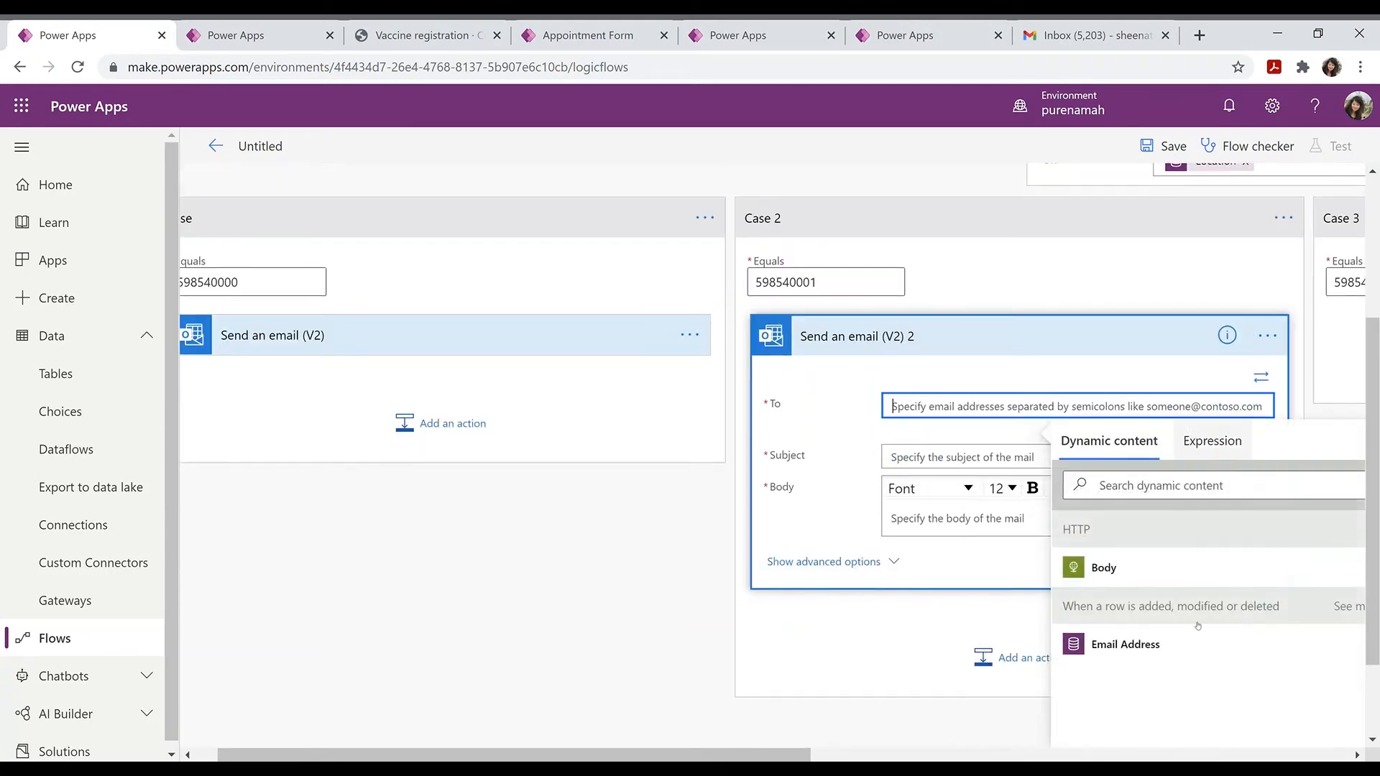
click(1125, 649)
Step: Copy the first case email's subject and body into the Case 2 email
click(622, 334)
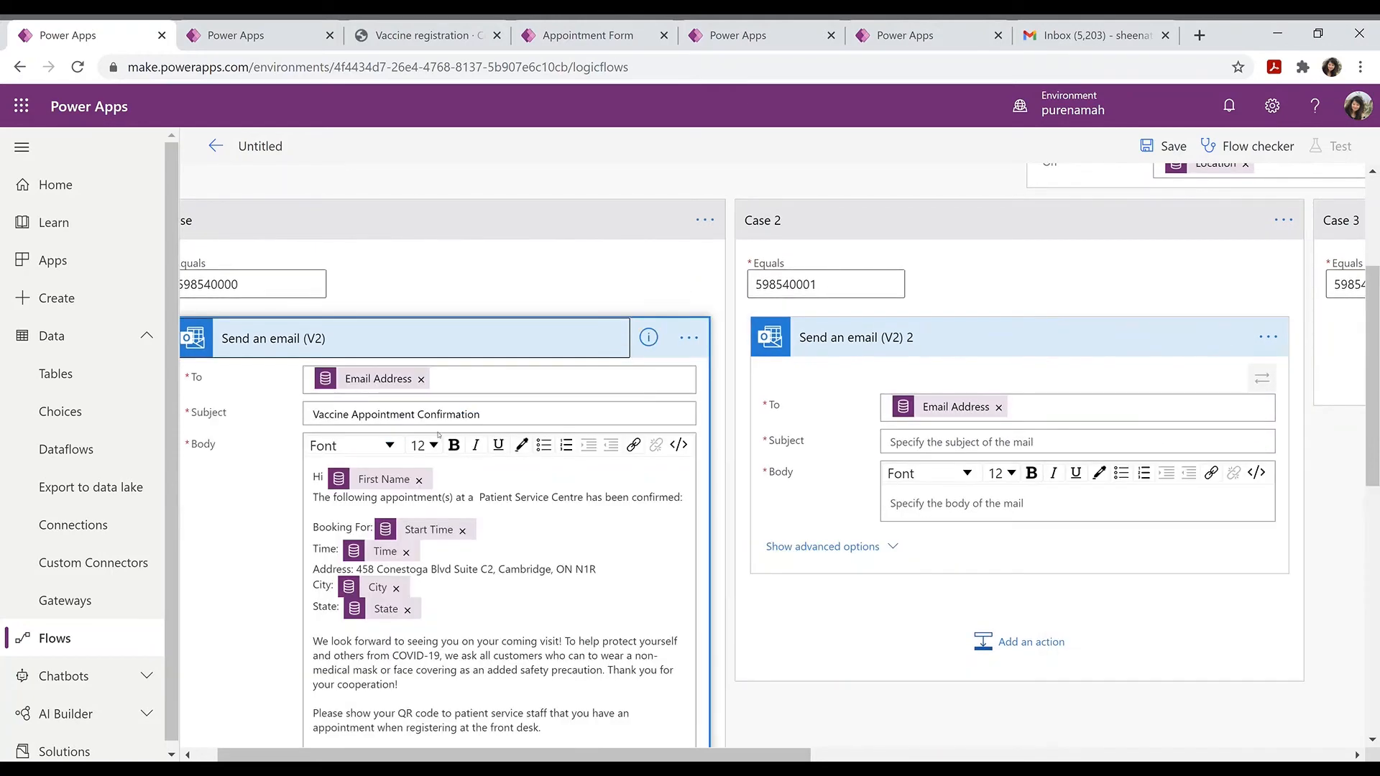
triple_click(487, 416)
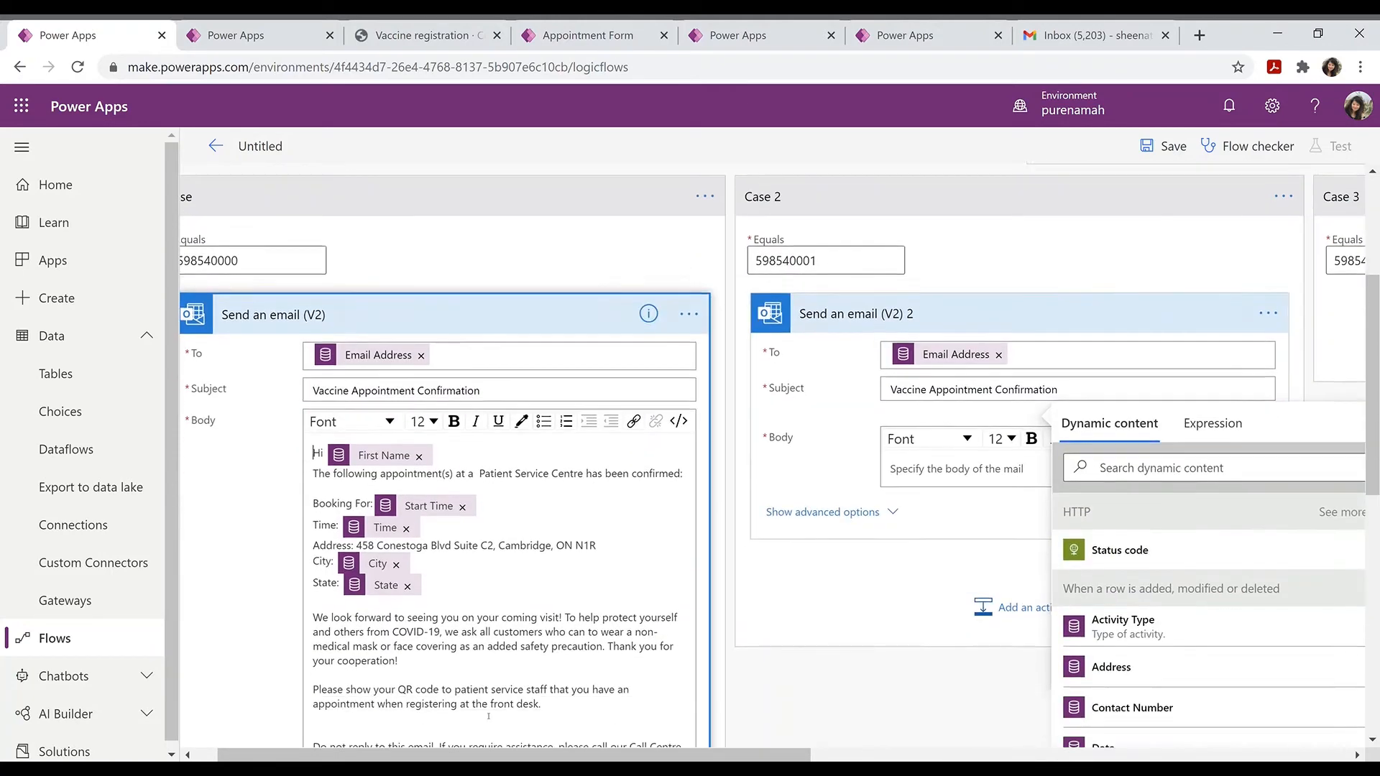
scroll(488, 717, down, 4)
click(691, 470)
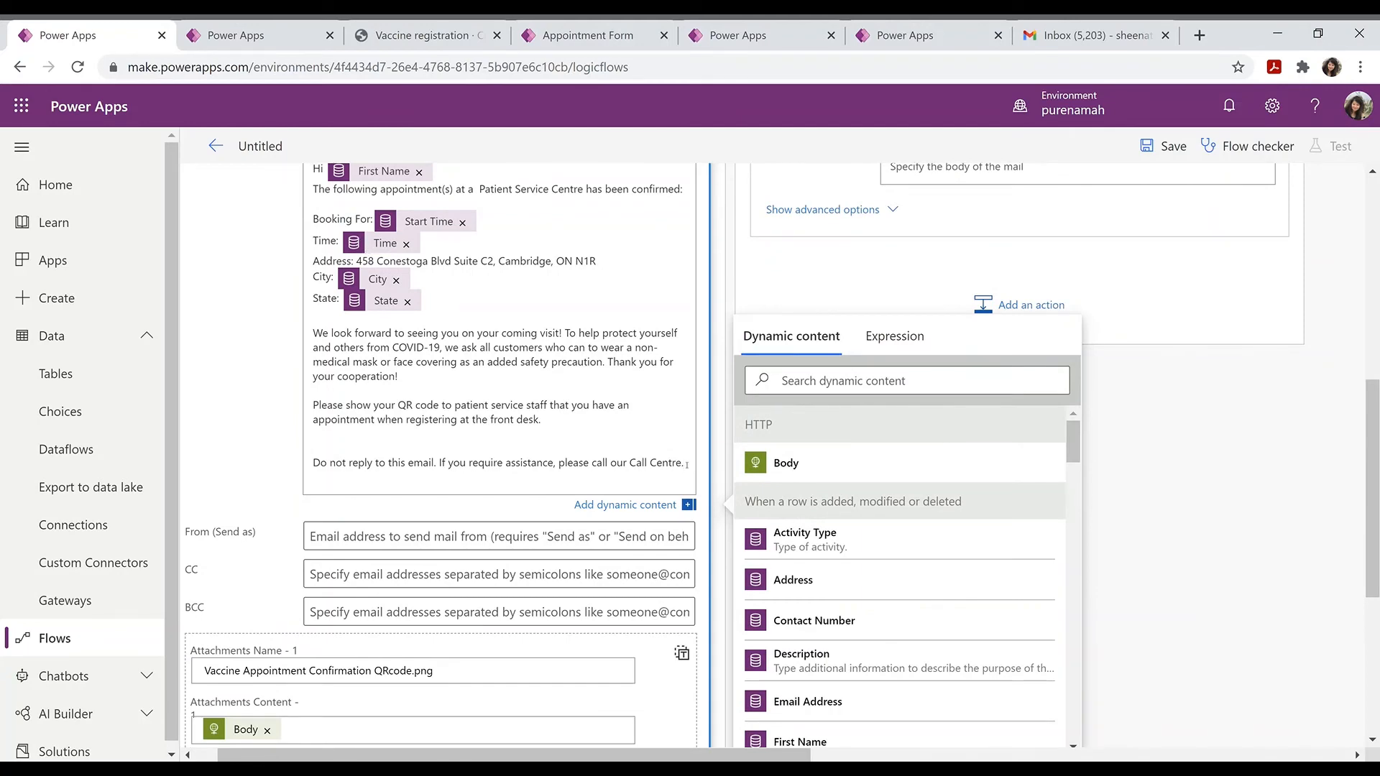
drag(687, 464, 314, 579)
key(ctrl+c)
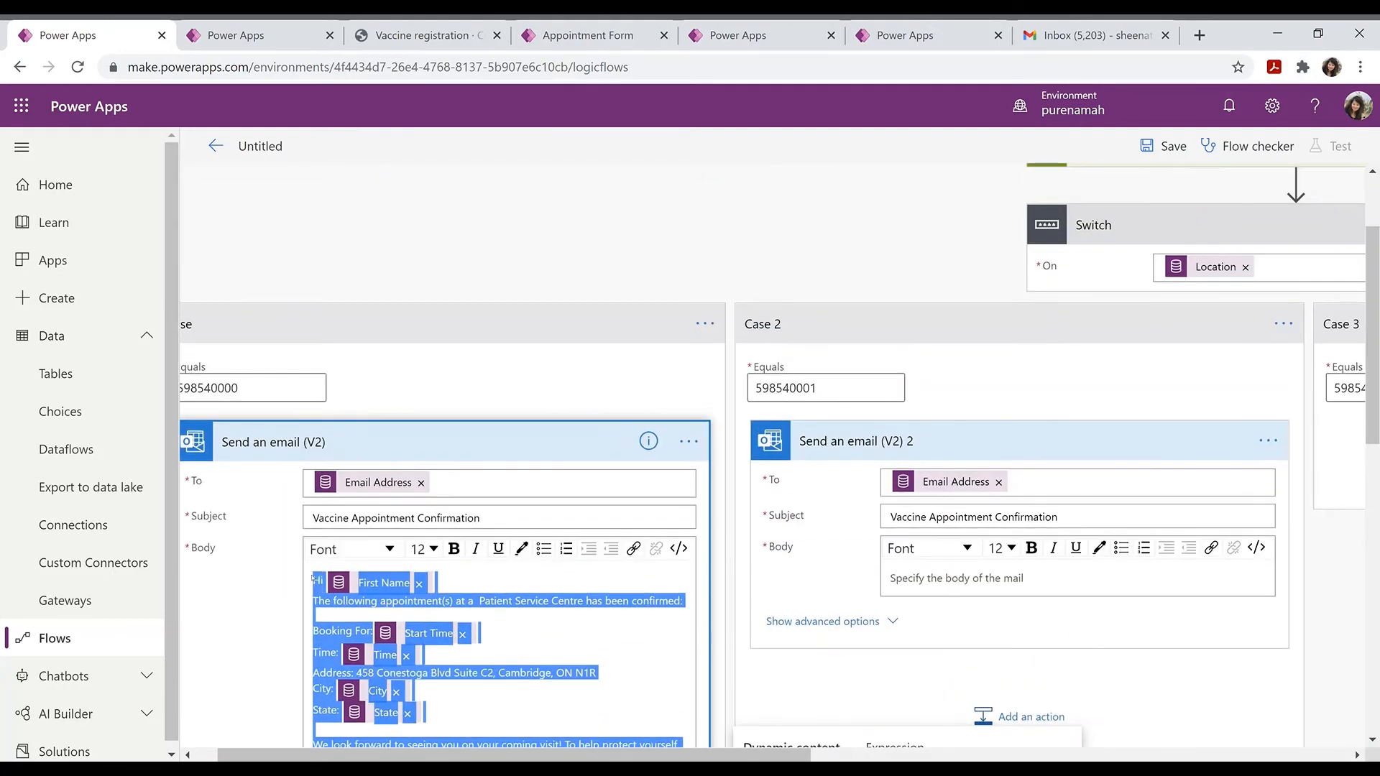
click(966, 570)
key(ctrl+v)
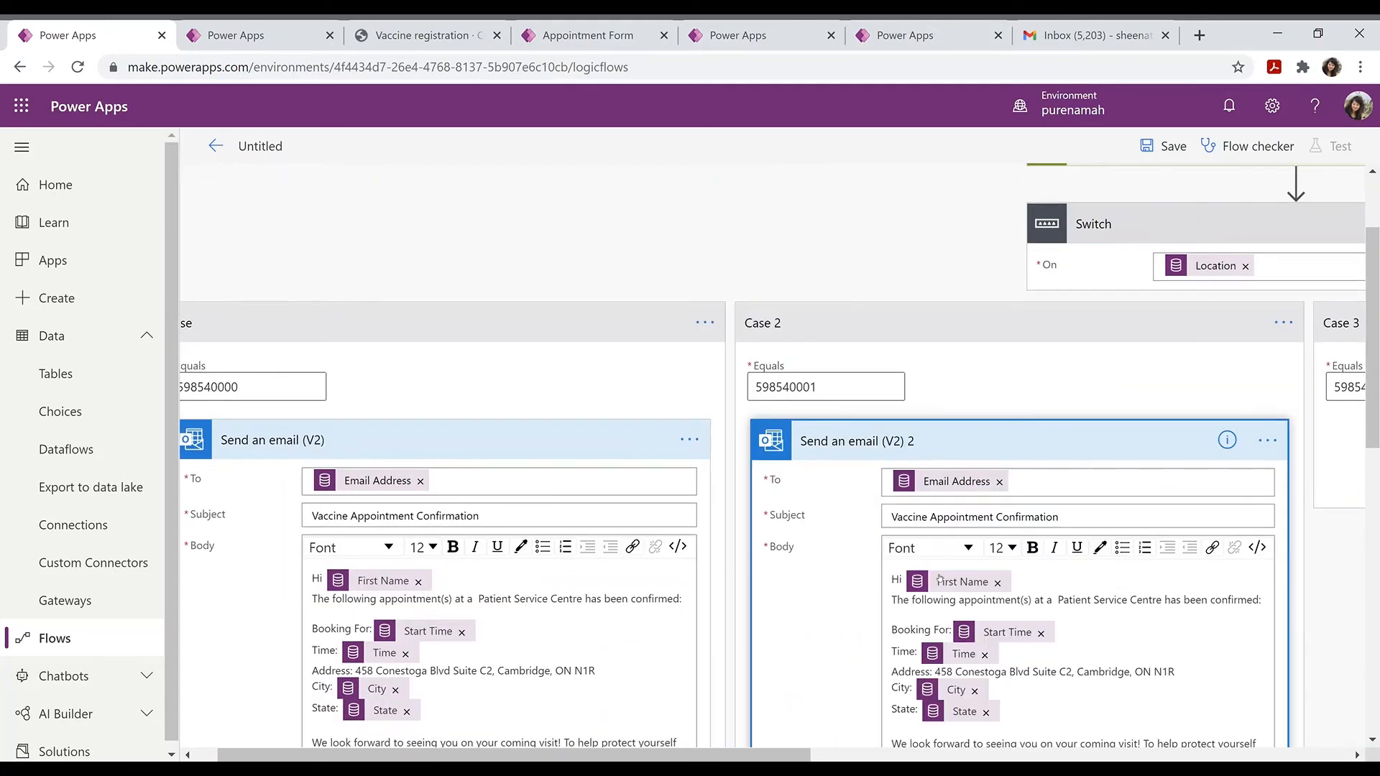
Step: Attach the HTTP Body to the Case 2 email as 'Vaccine Appointment Confirmation QRcode.png'
scroll(939, 578, down, 5)
click(823, 528)
scroll(891, 431, down, 5)
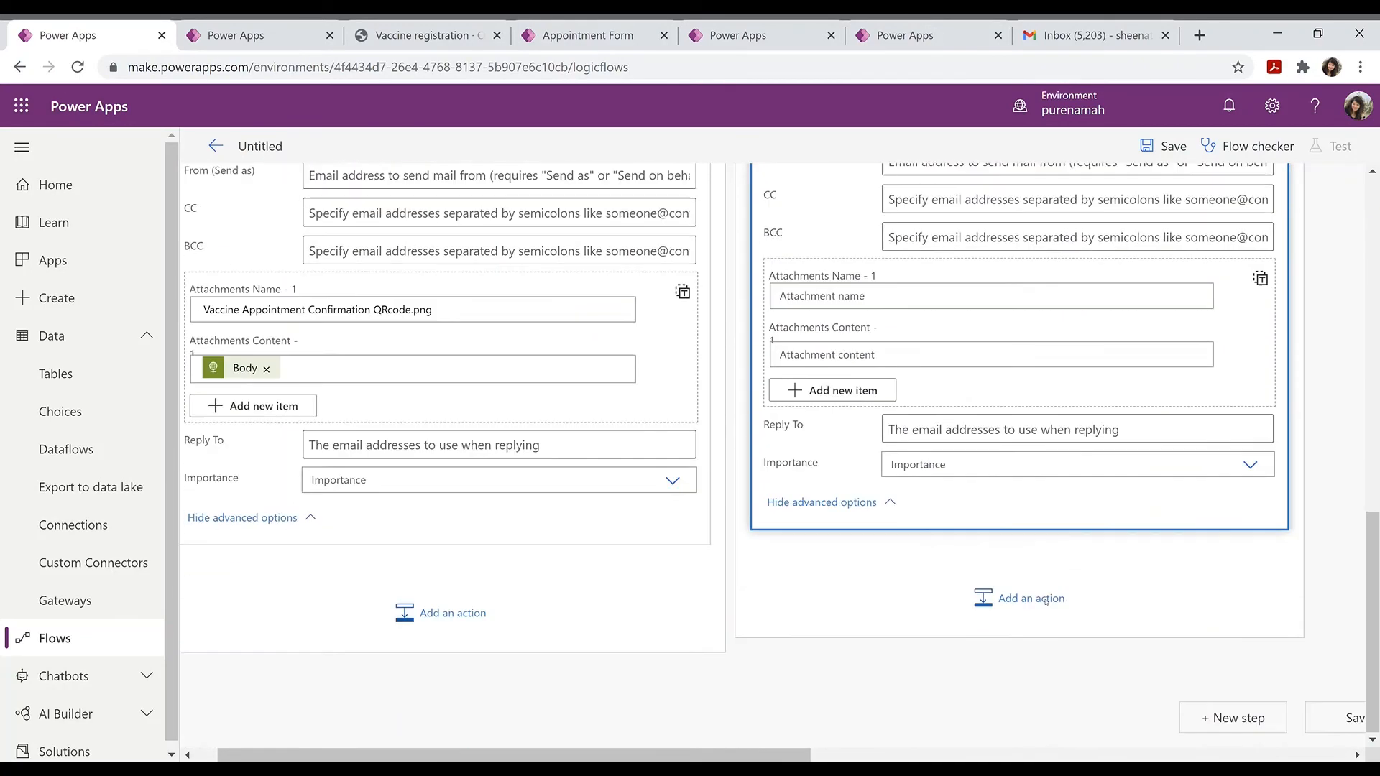
click(893, 356)
click(1100, 517)
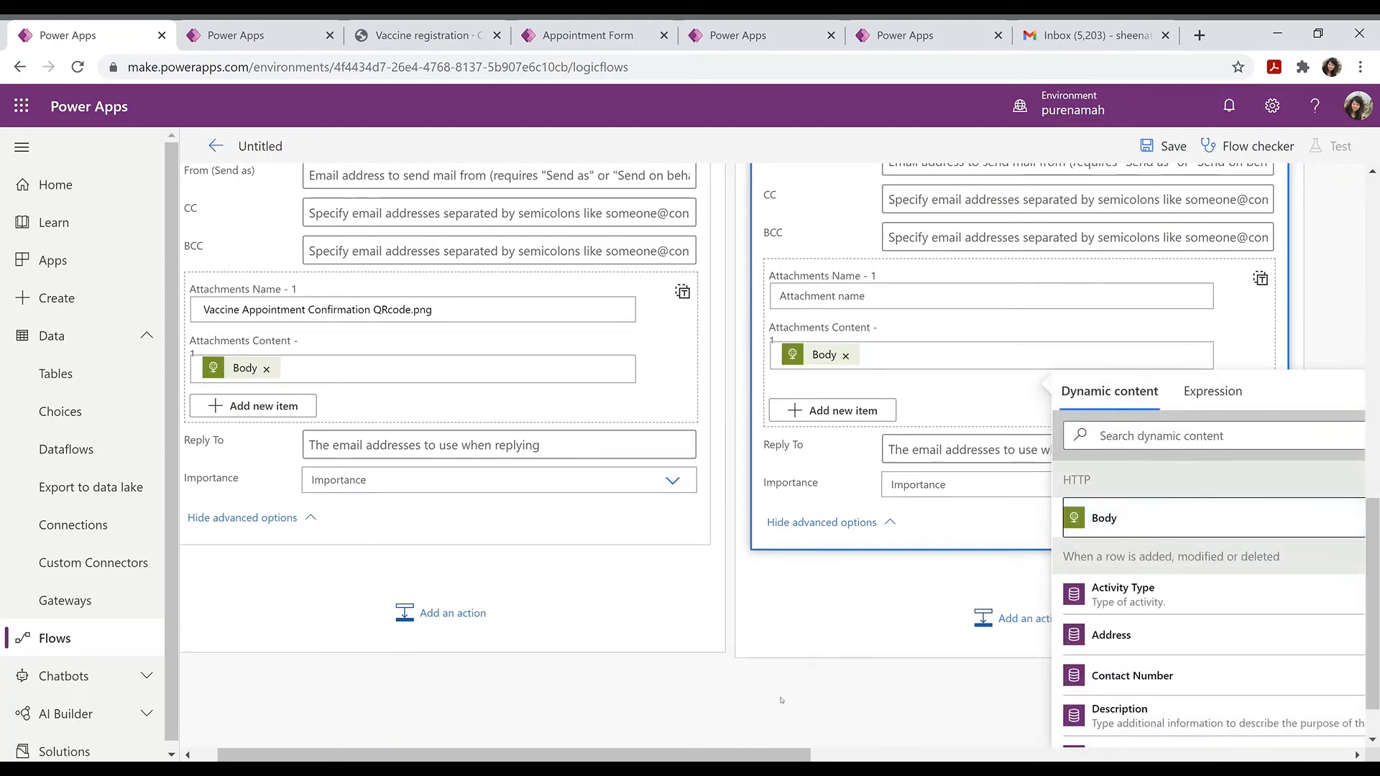
scroll(485, 318, left, 1)
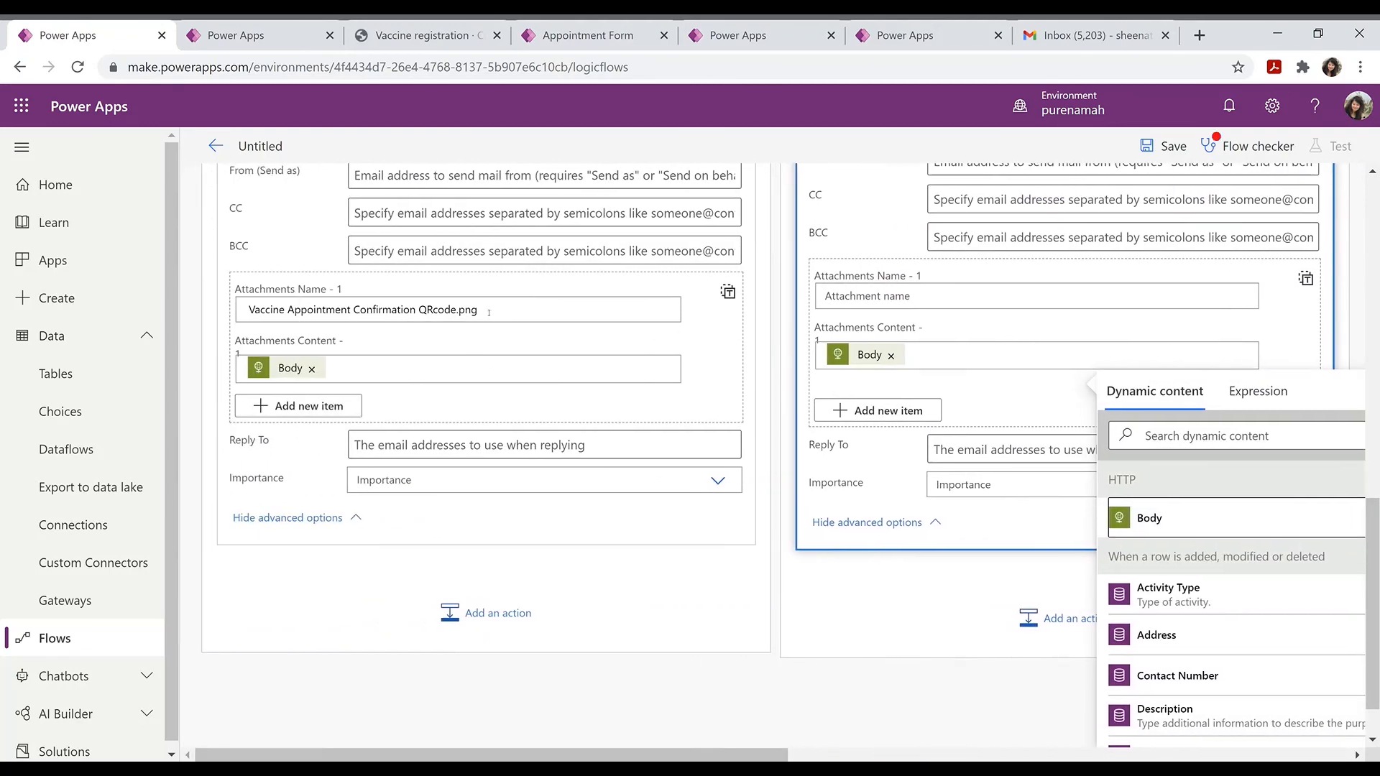
triple_click(489, 312)
key(ctrl+c)
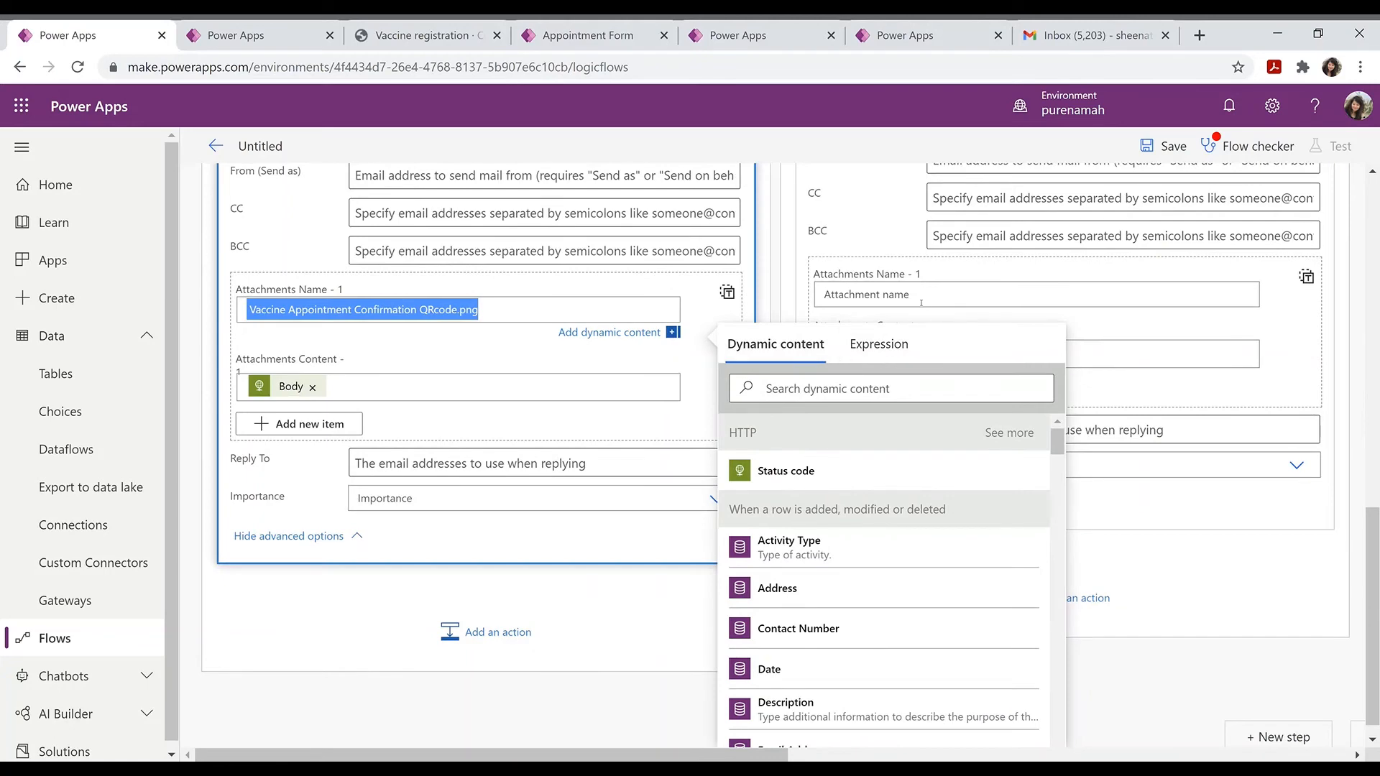
click(920, 298)
key(ctrl+v)
scroll(1066, 742, right, 5)
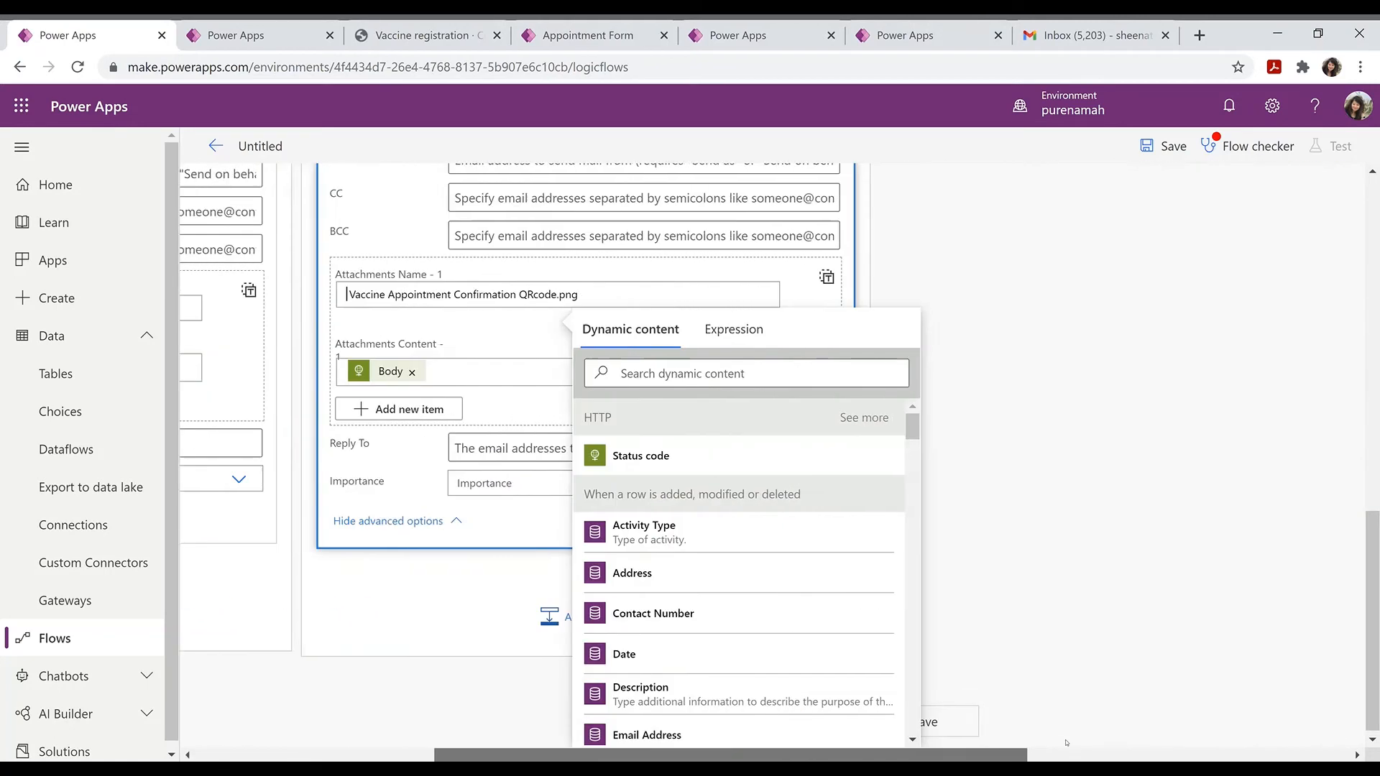
drag(1066, 743, 1107, 742)
drag(1372, 568, 1372, 331)
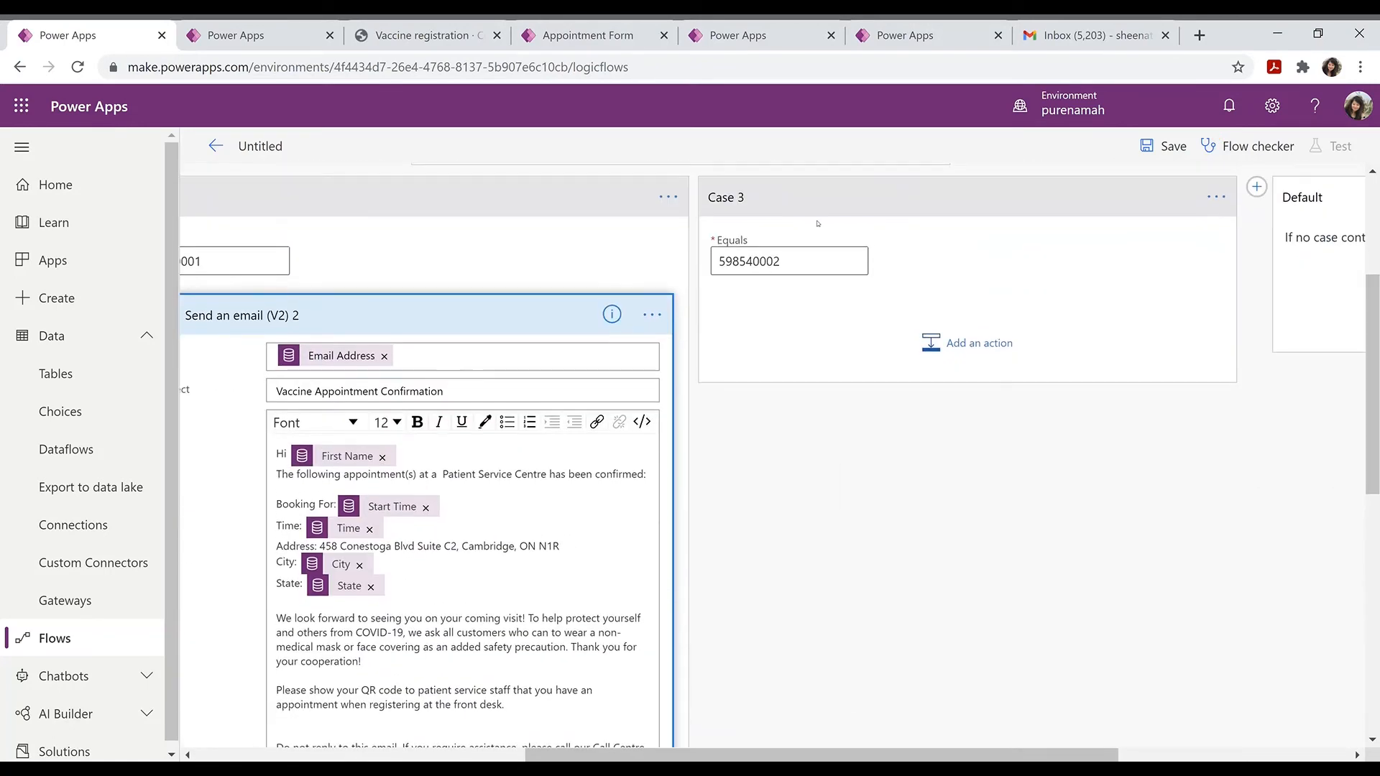
Step: Add a Send an email (V2) action to Case 3 addressed to the Email Address value
click(947, 345)
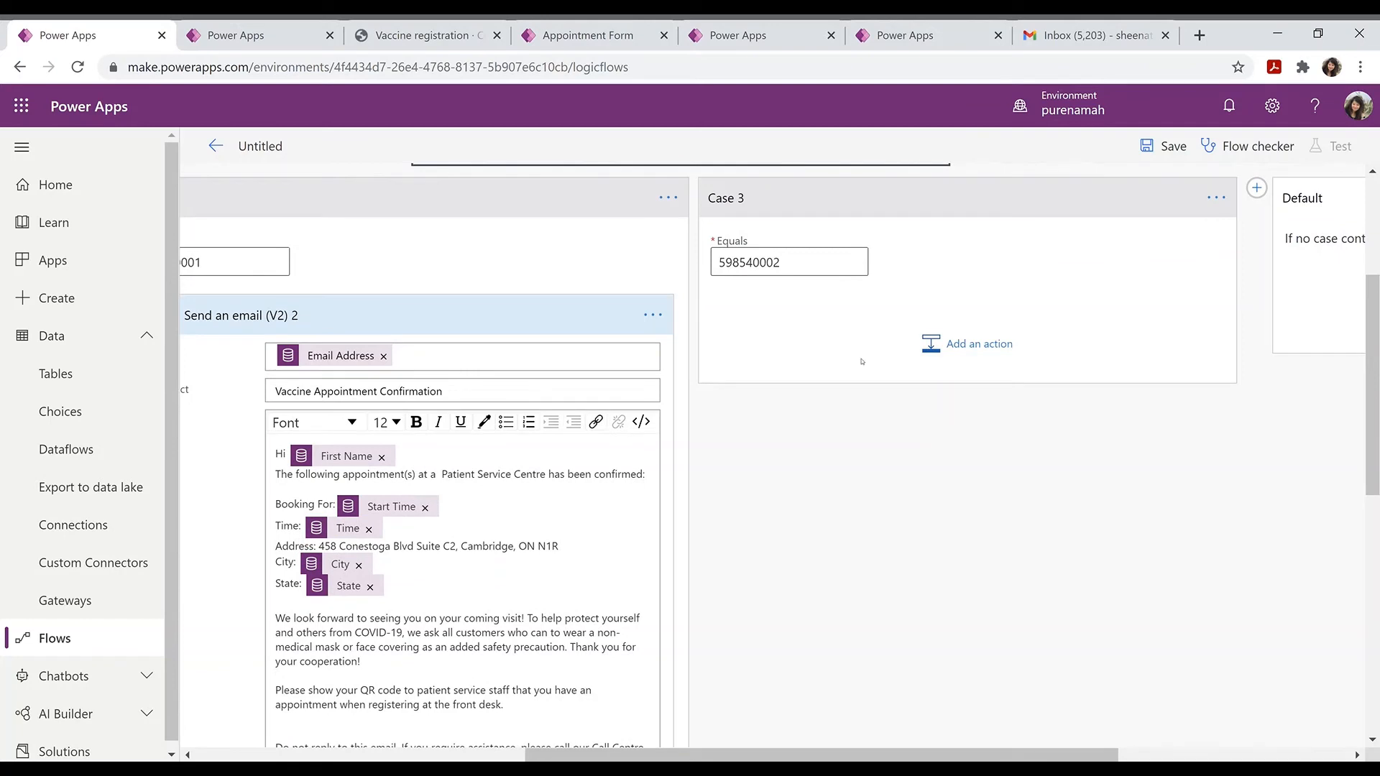
click(944, 346)
text(d a email)
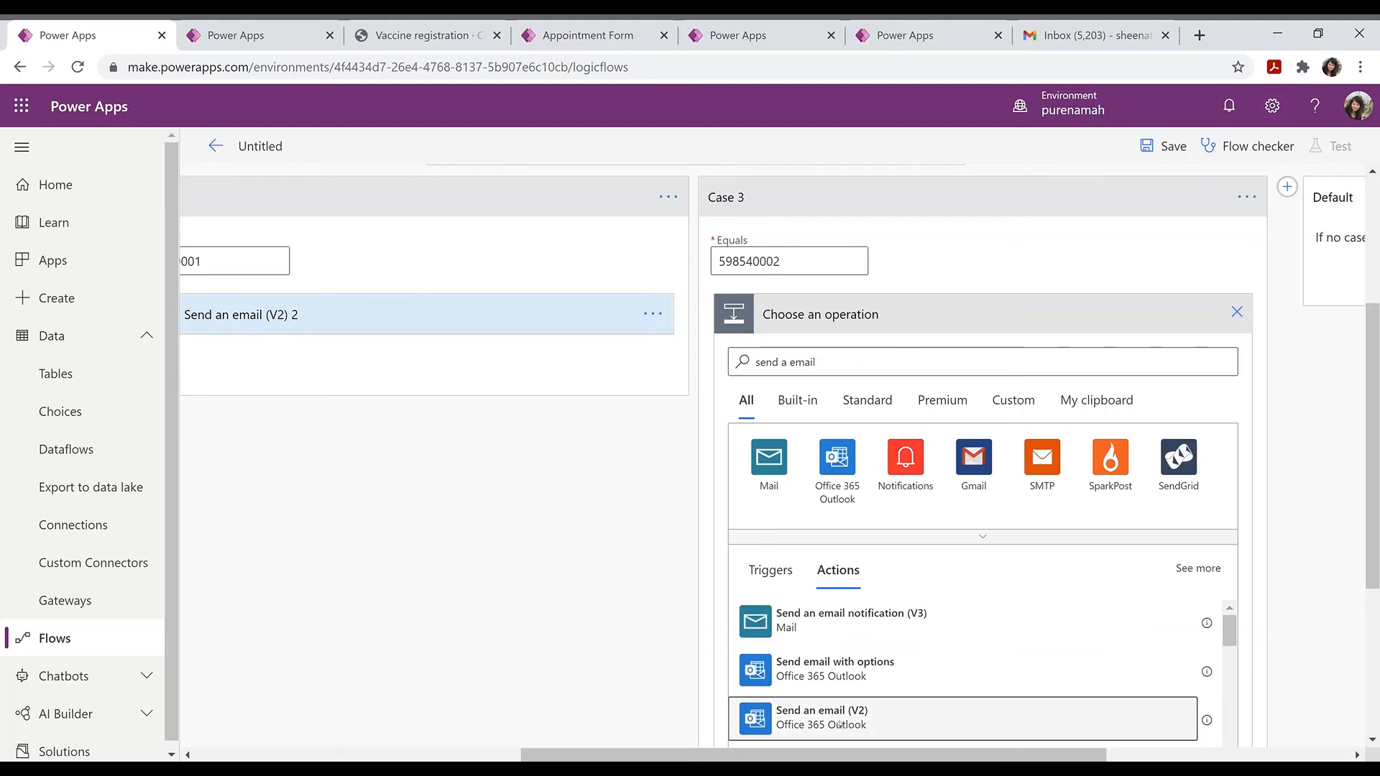
click(844, 723)
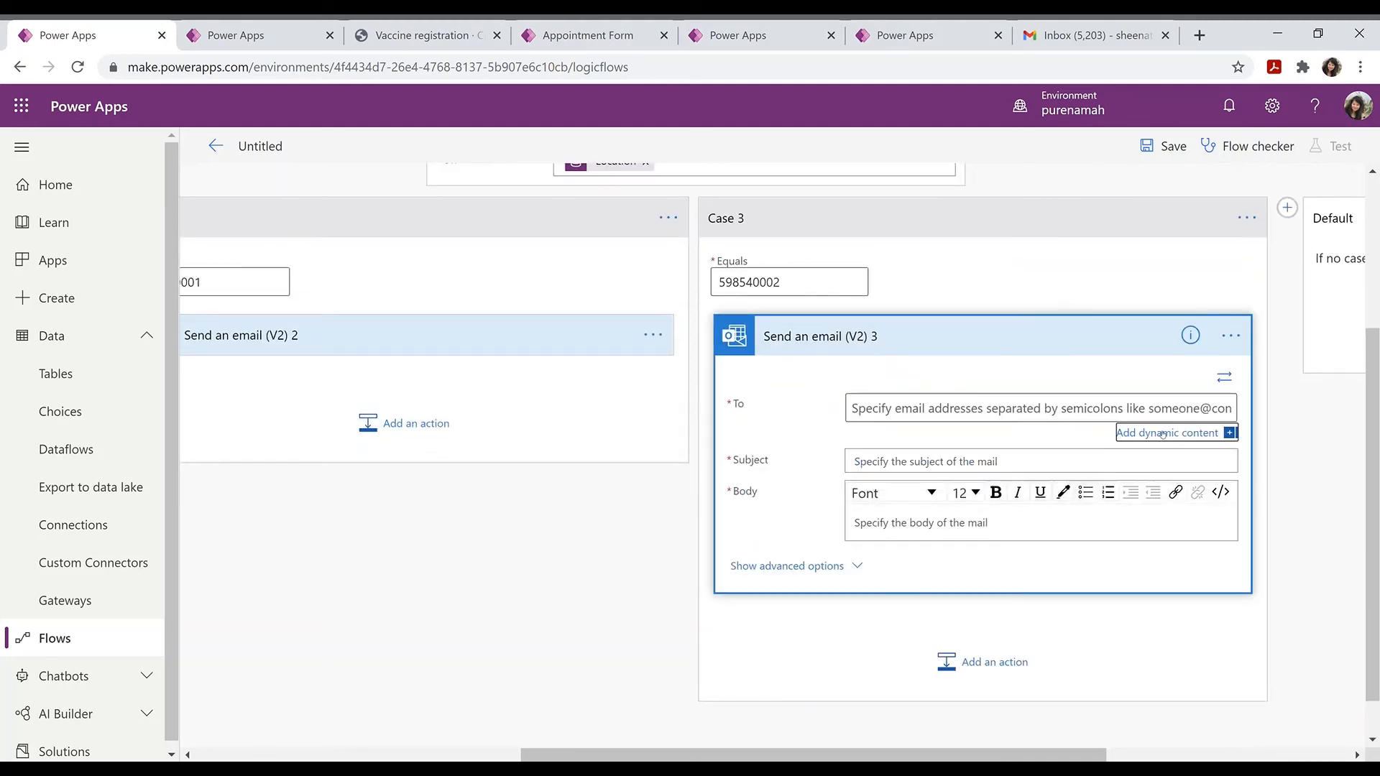
click(1166, 433)
click(1101, 647)
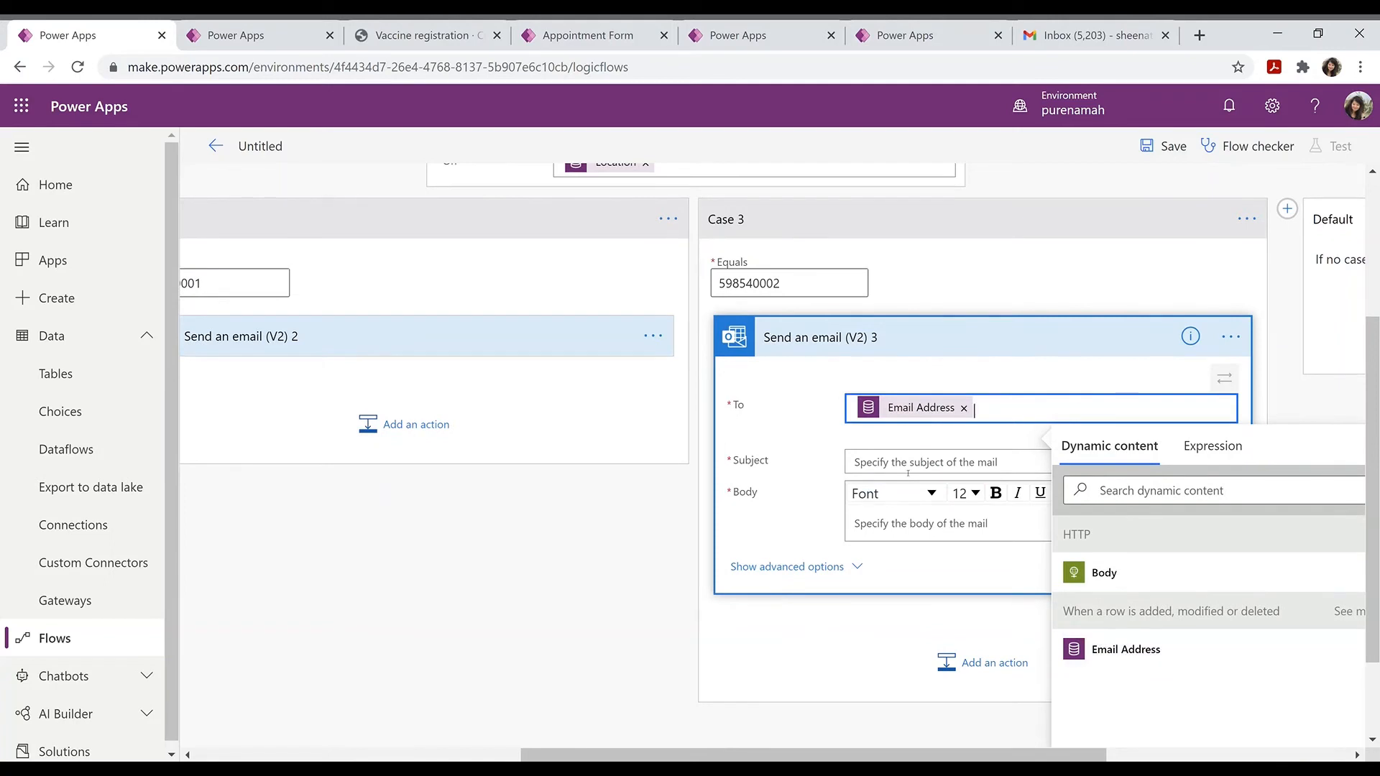
key(Tab)
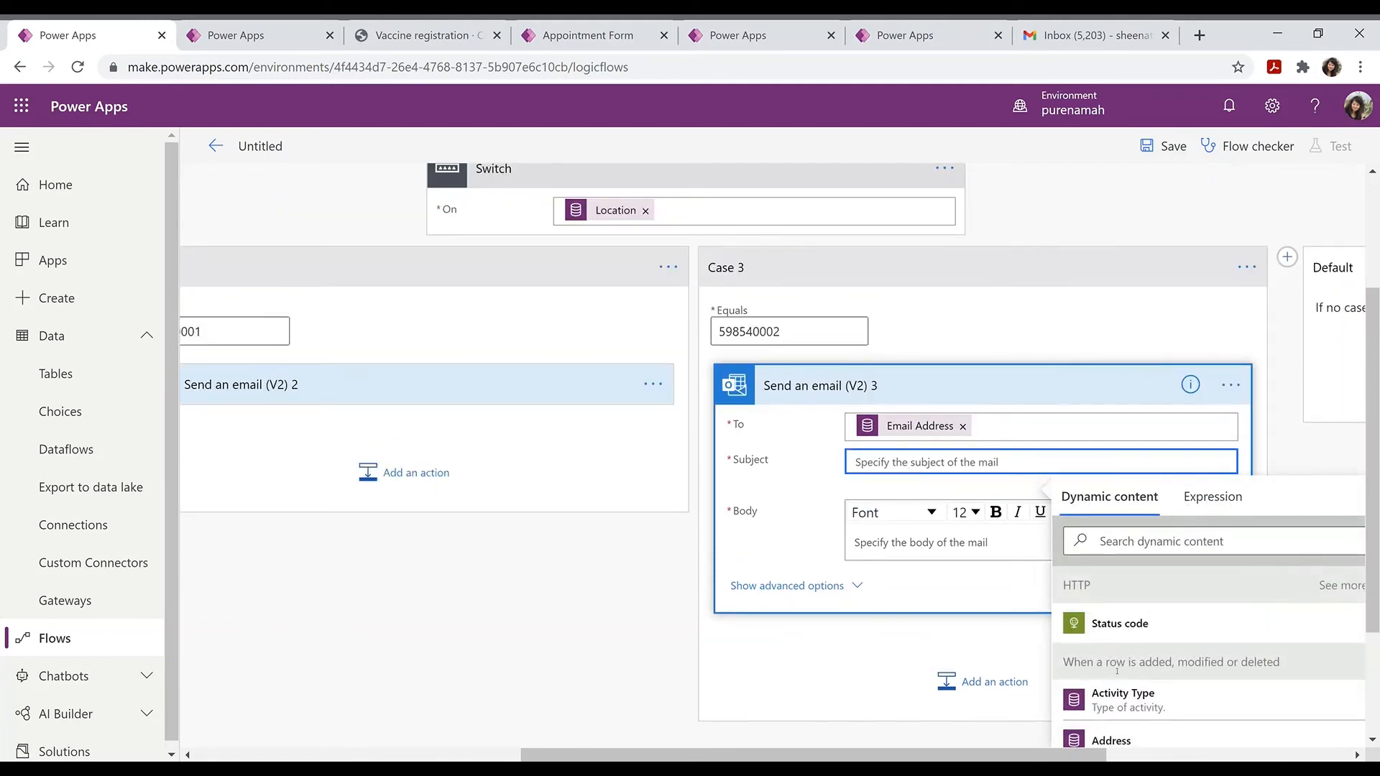
Step: Copy the Case 2 email's subject and body into the Case 3 email
click(518, 389)
drag(444, 462, 265, 457)
key(ctrl+c)
click(1060, 461)
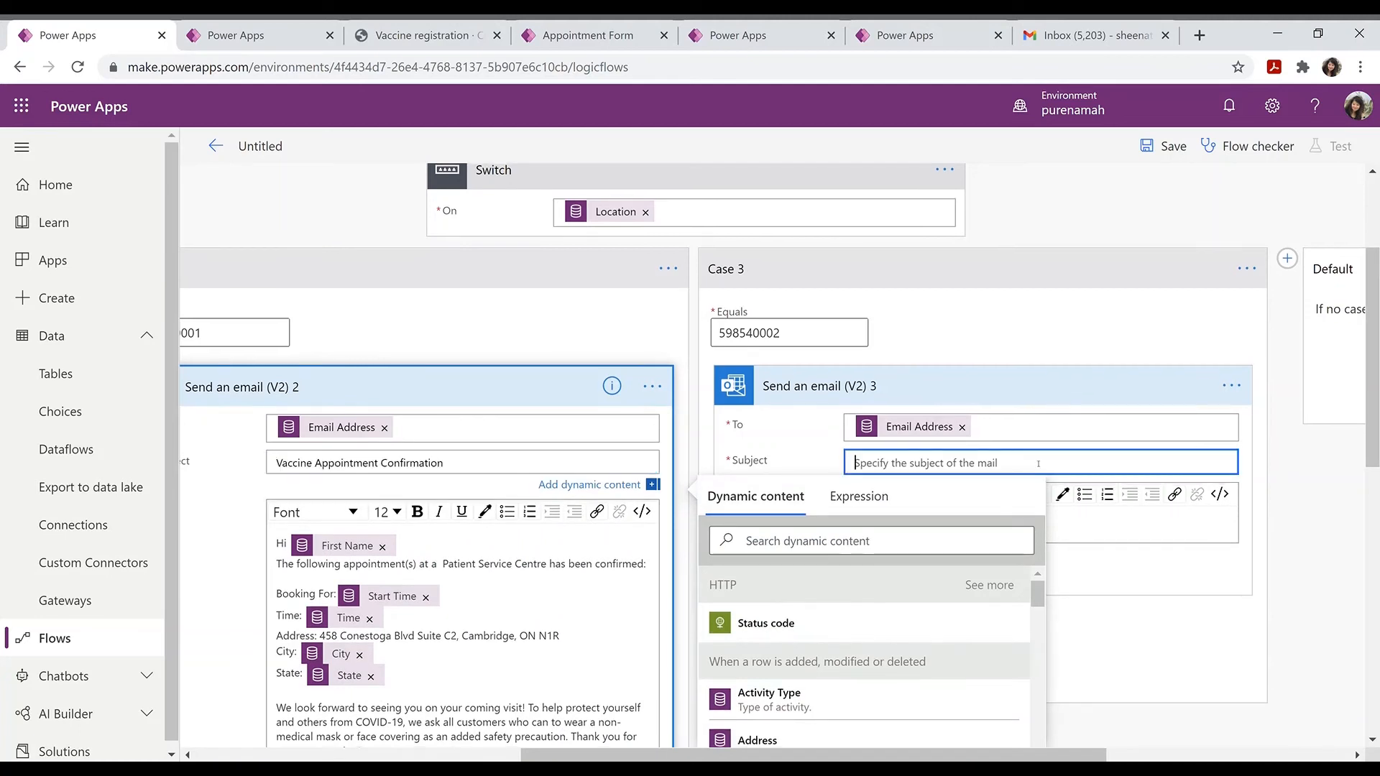
key(ctrl+v)
click(270, 530)
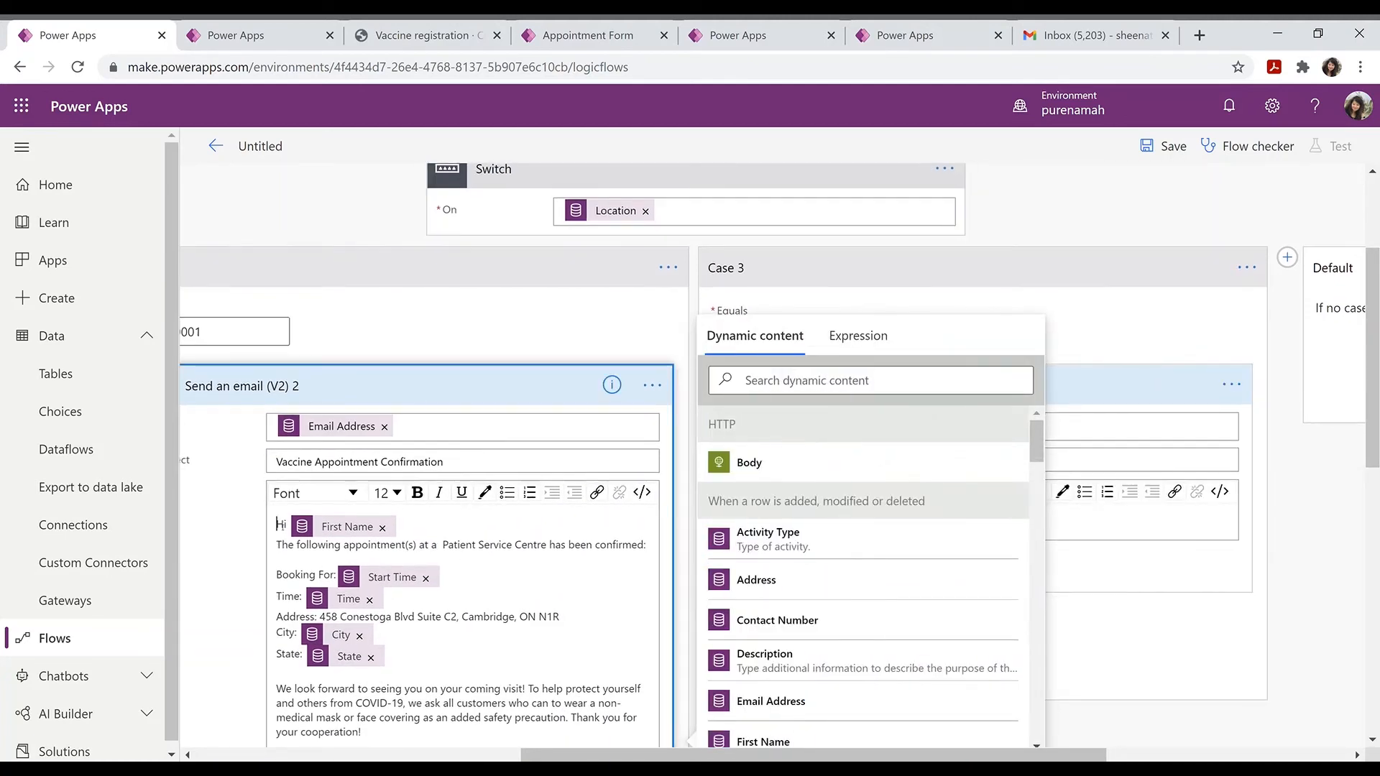
drag(280, 526, 648, 366)
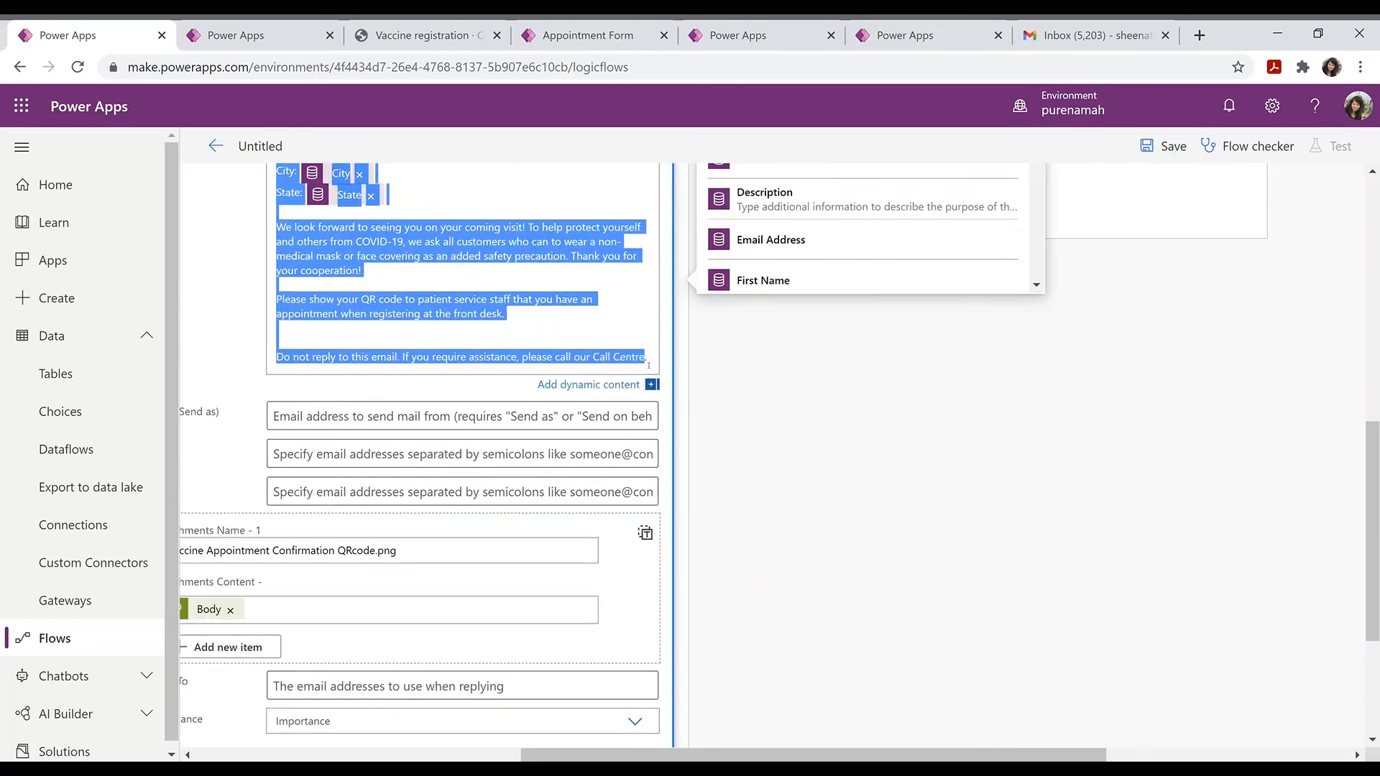
scroll(1151, 354, up, 5)
click(1055, 522)
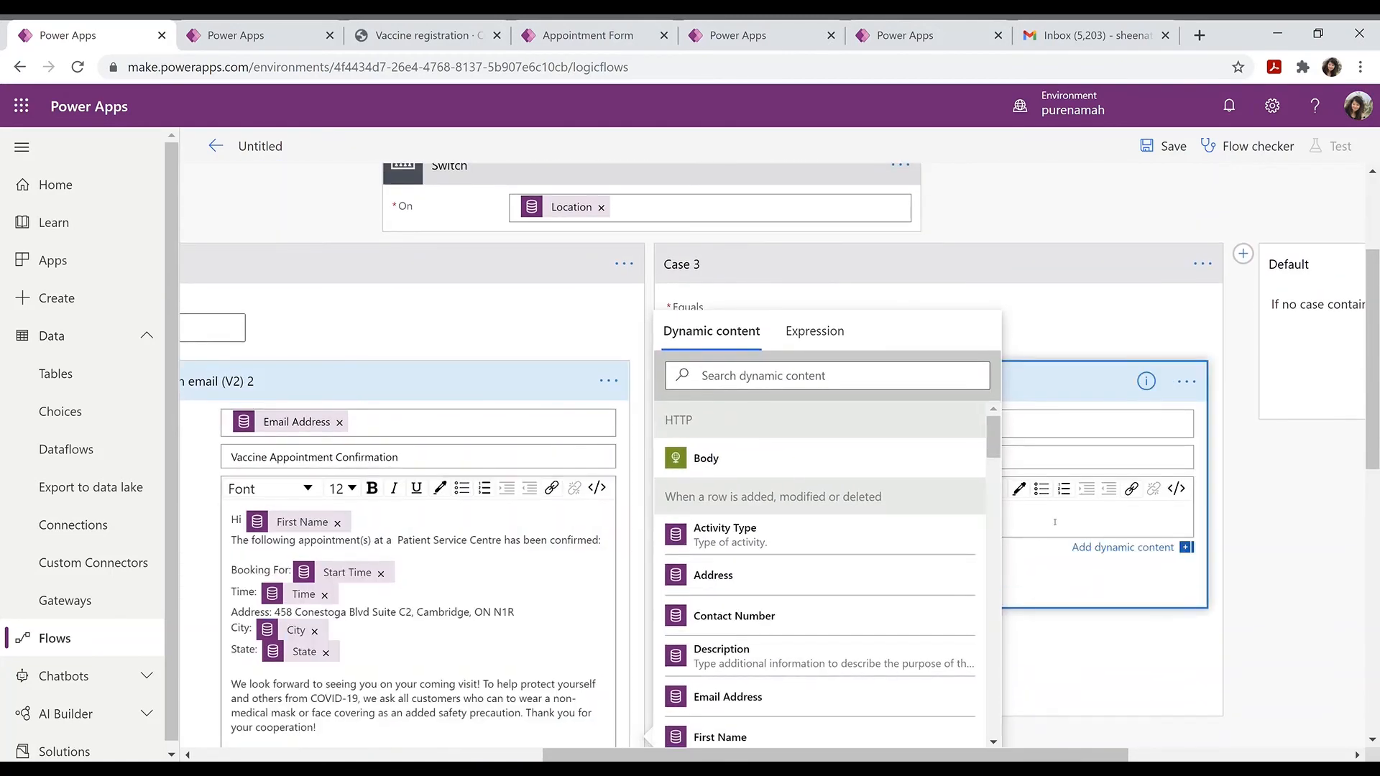
key(ctrl+v)
Step: Give the Case 3 email HTTP Body attachment content and Case 2's QR code file name
scroll(770, 477, down, 5)
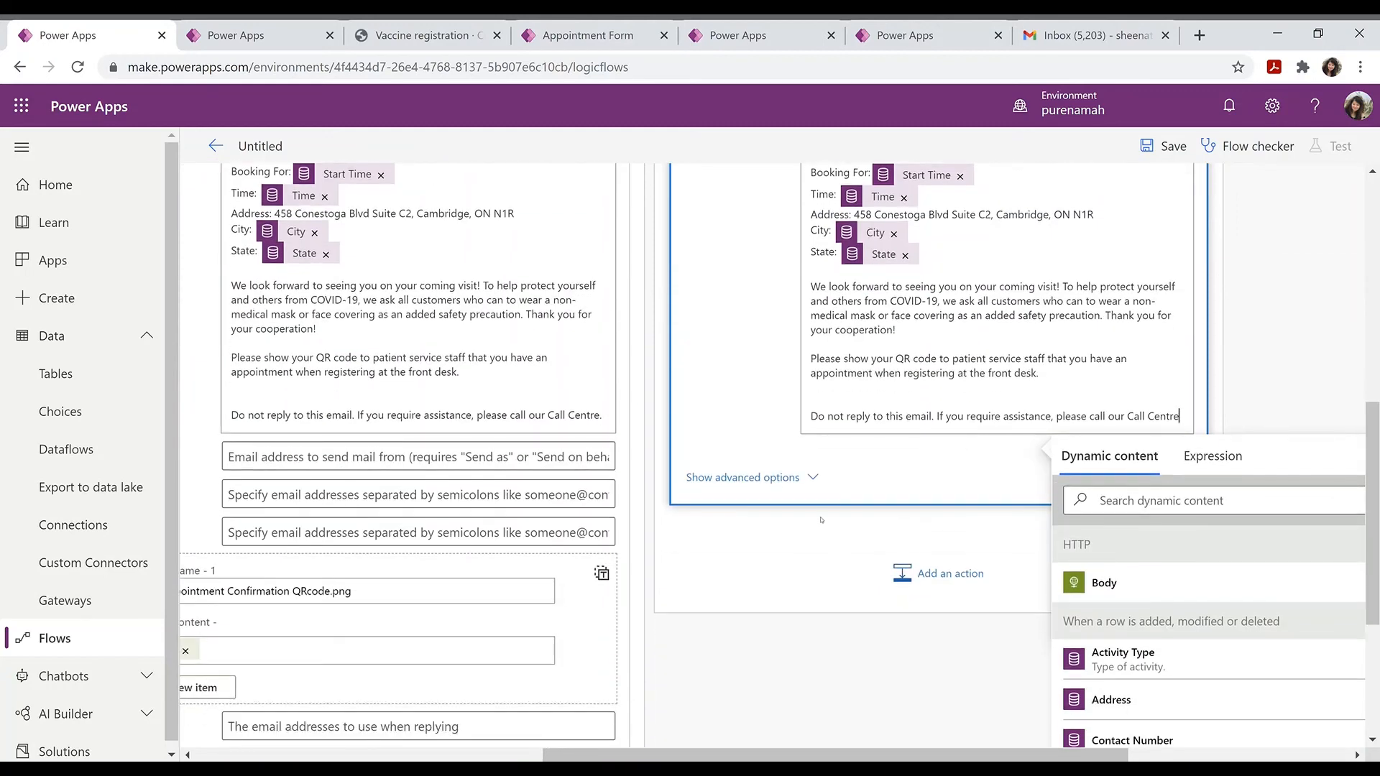
click(771, 477)
scroll(771, 476, down, 3)
click(935, 480)
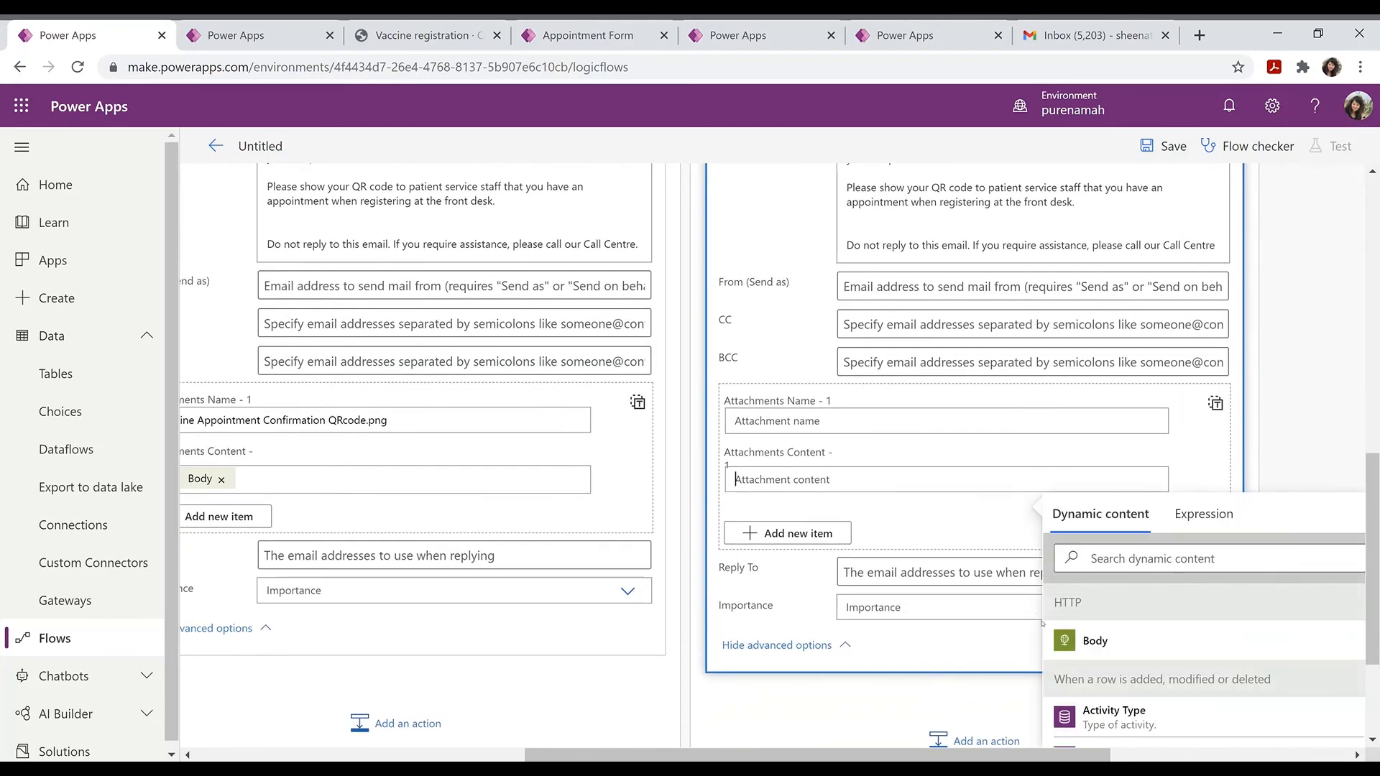
click(1100, 644)
click(899, 421)
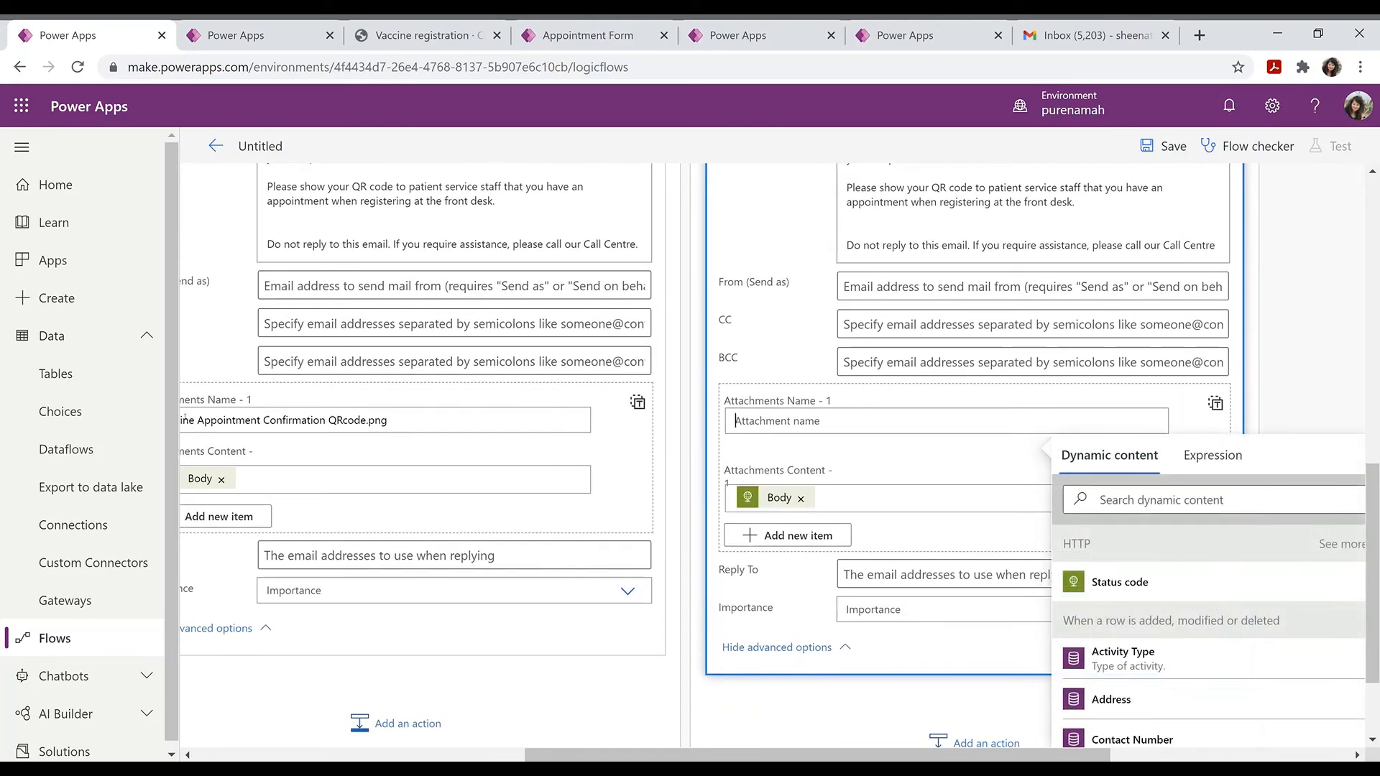
drag(392, 420, 117, 428)
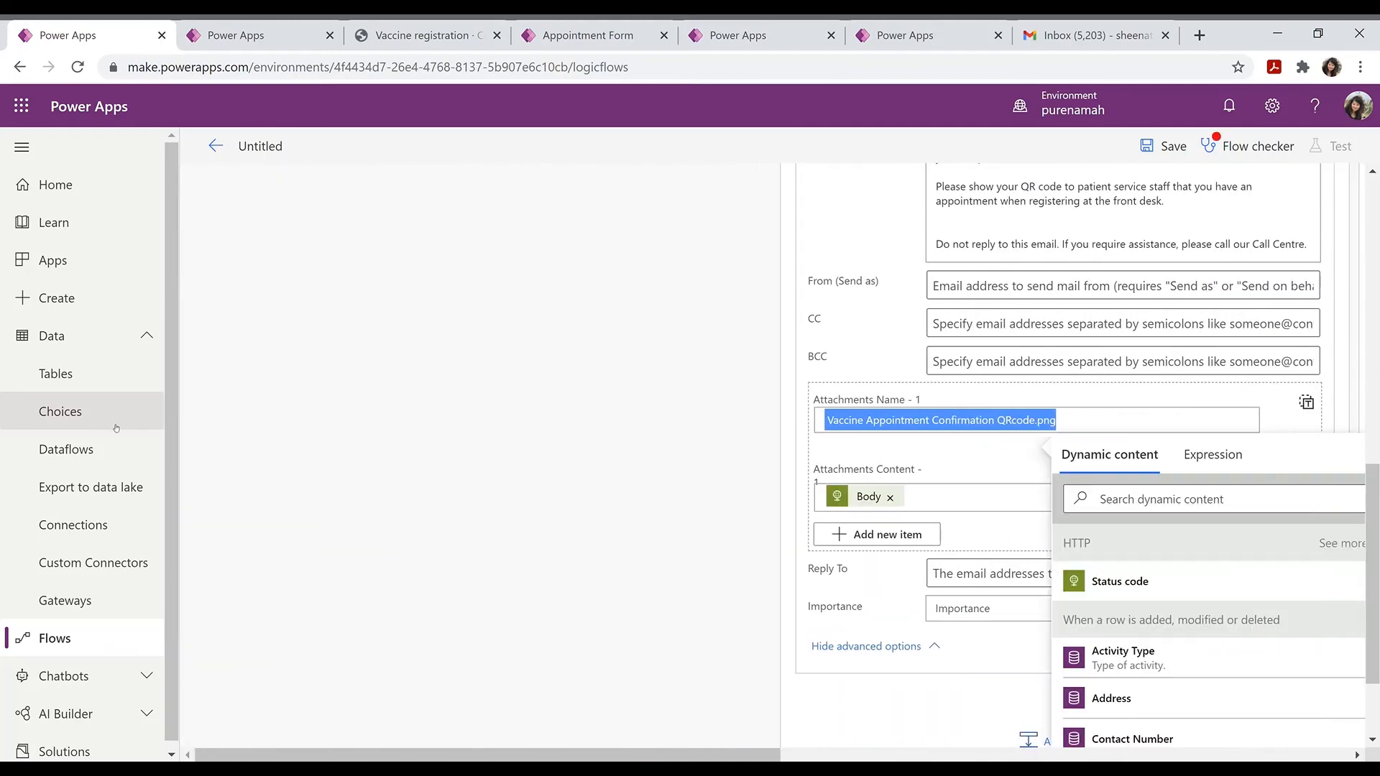
drag(560, 756, 960, 756)
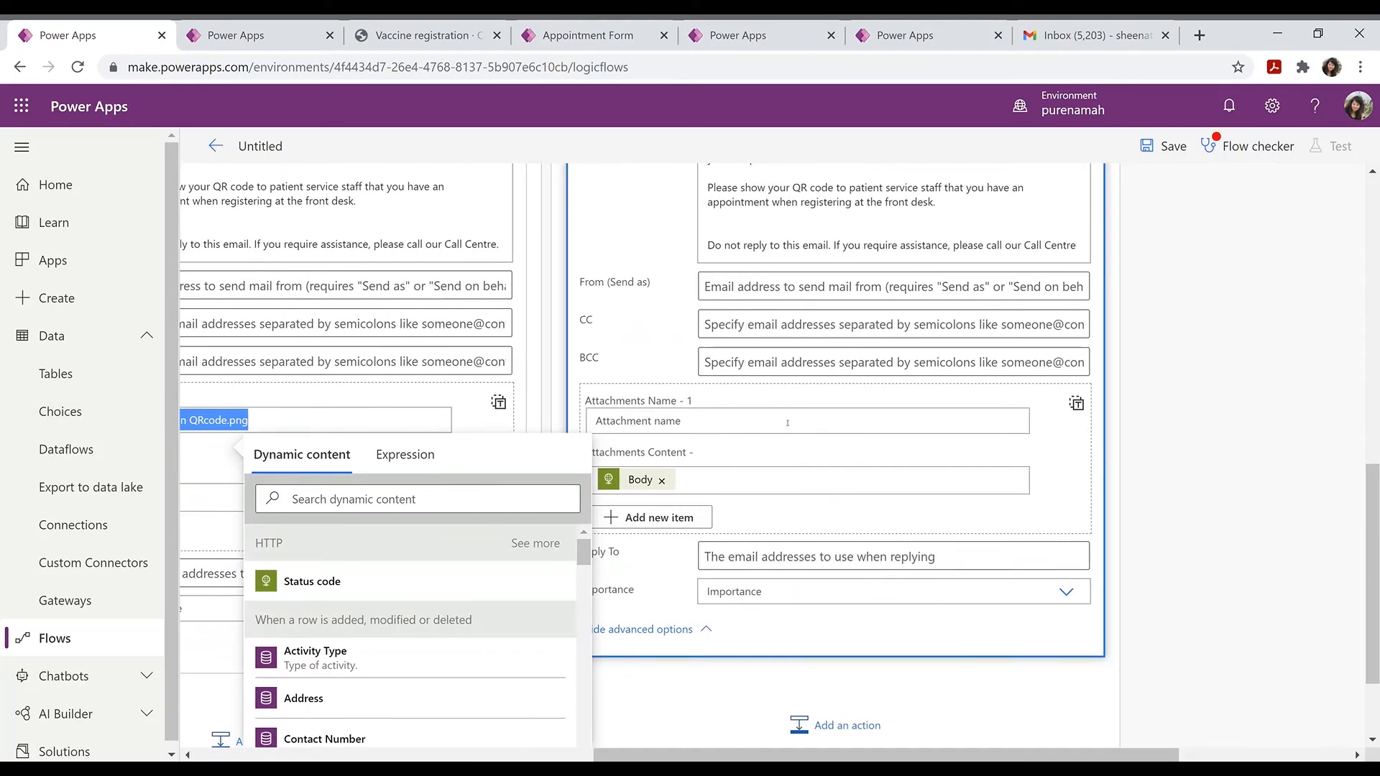
click(800, 417)
key(ctrl+v)
scroll(482, 292, up, 10)
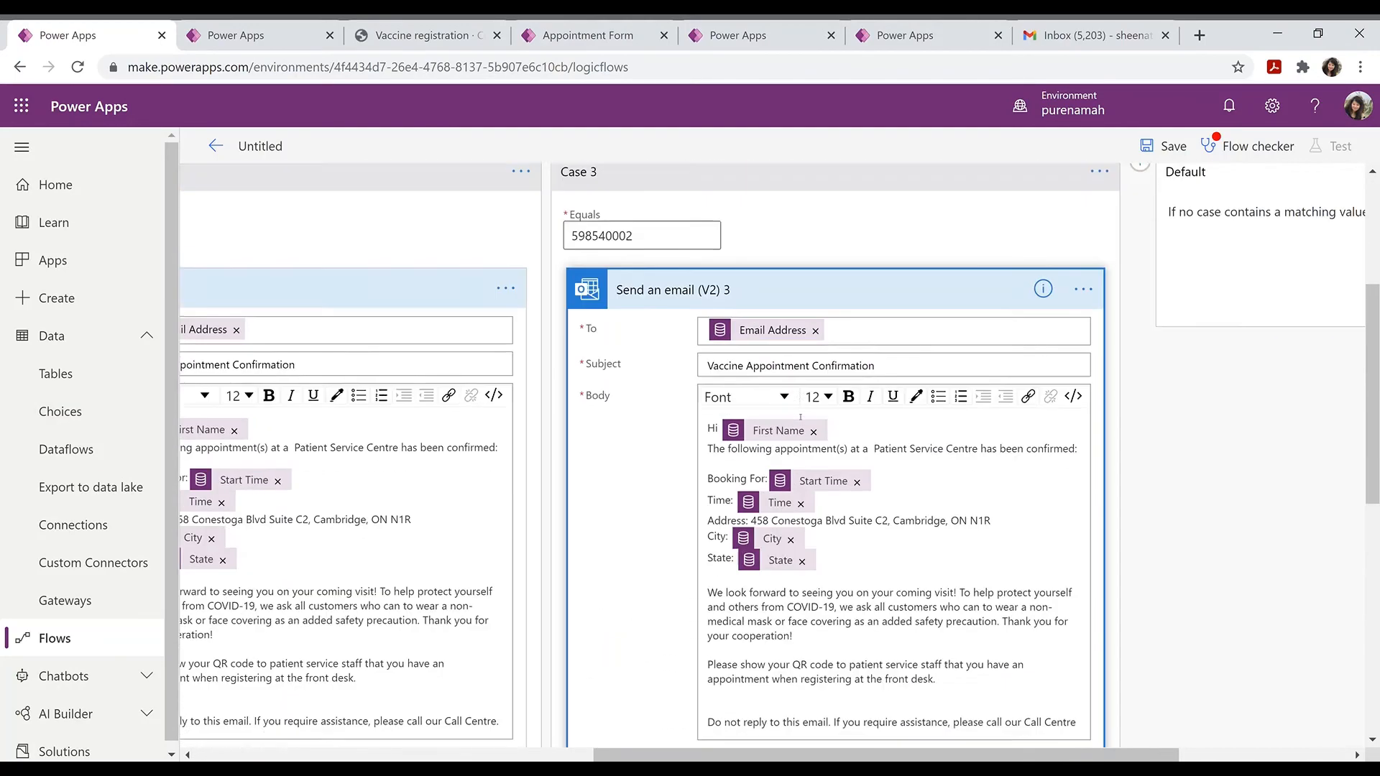
click(465, 269)
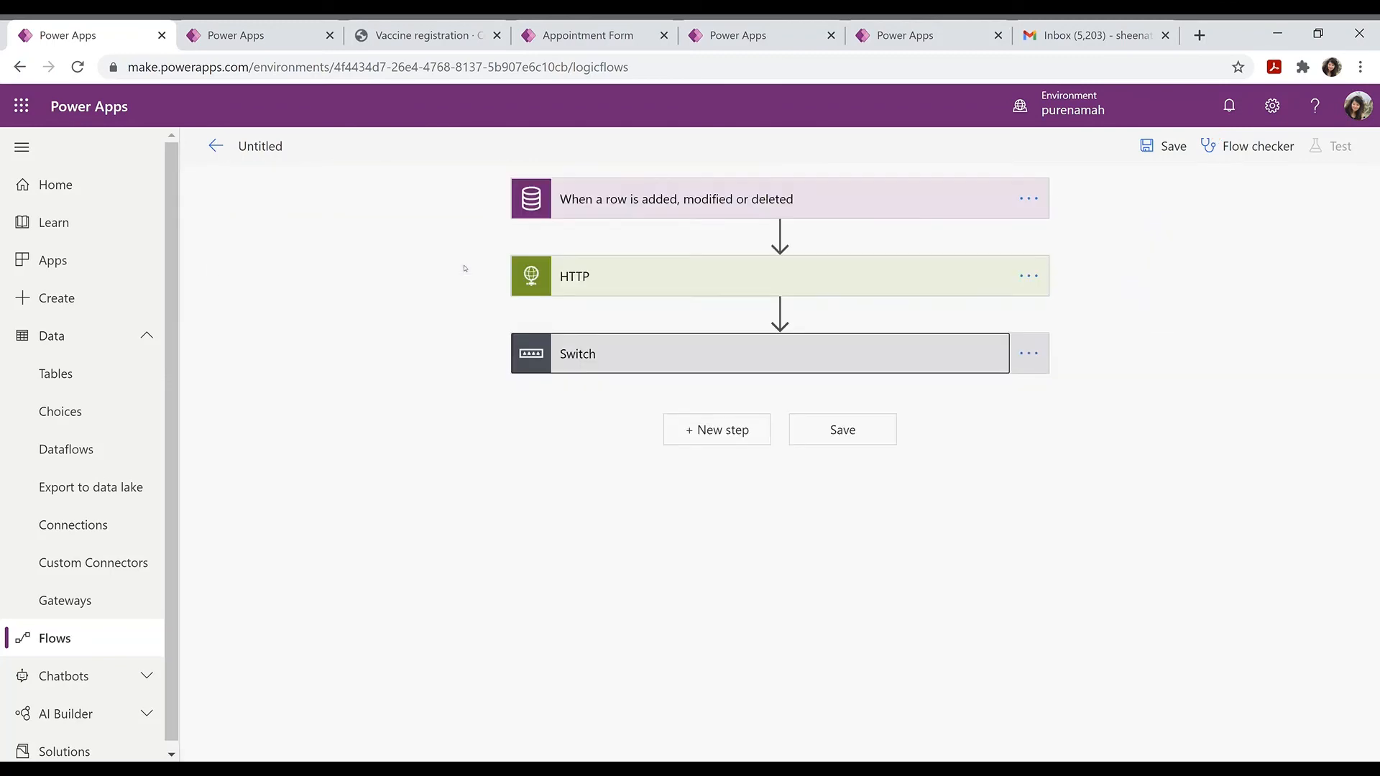
Step: Save the flow, stay in the designer instead of leaving, and review the Switch cases
click(1145, 146)
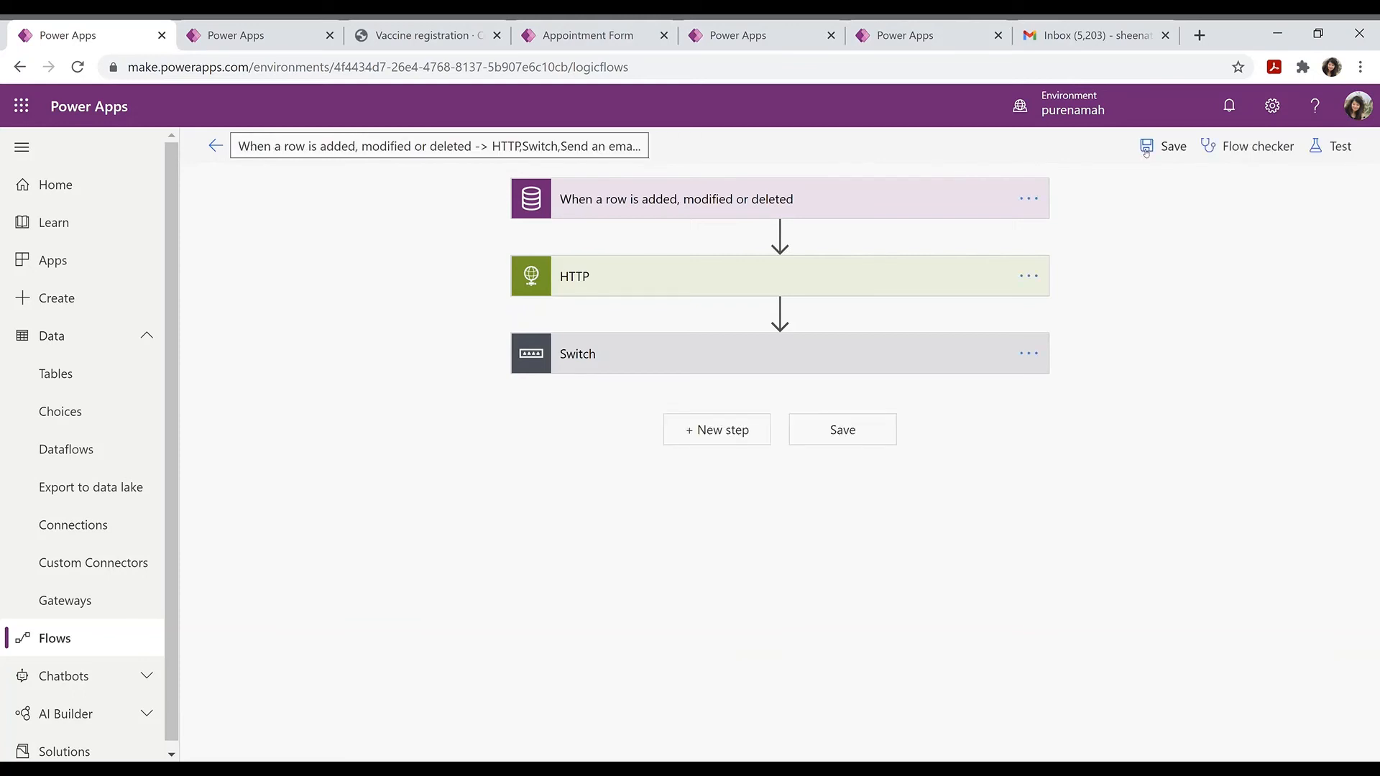
click(216, 148)
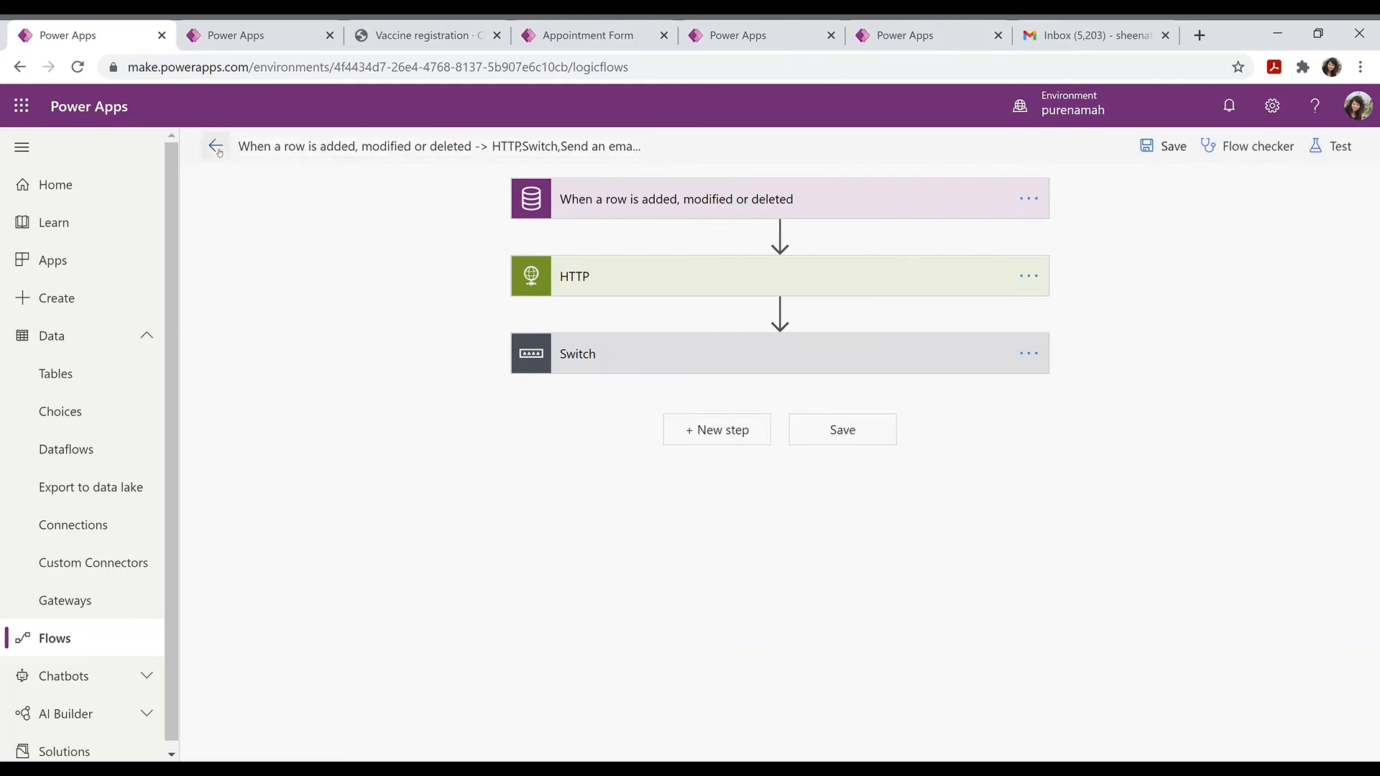
click(846, 222)
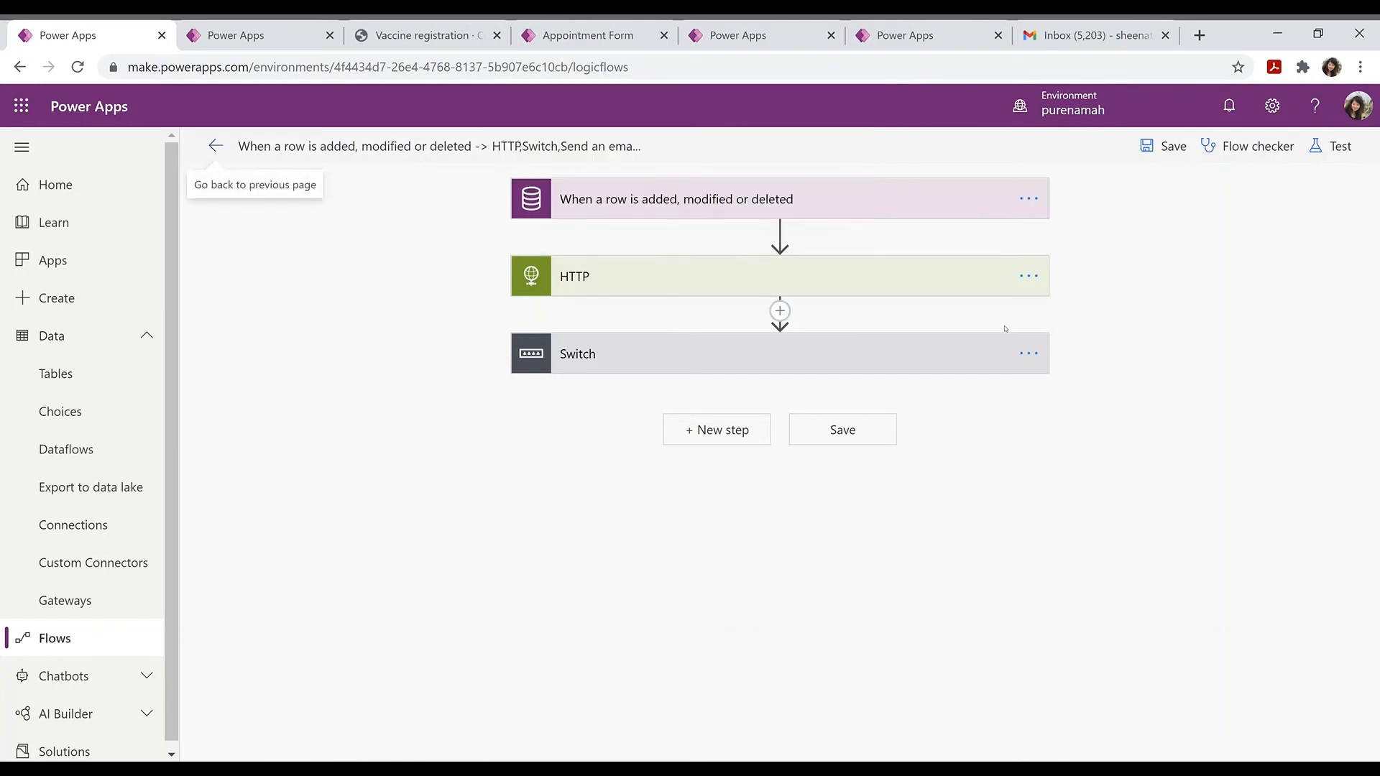
click(946, 368)
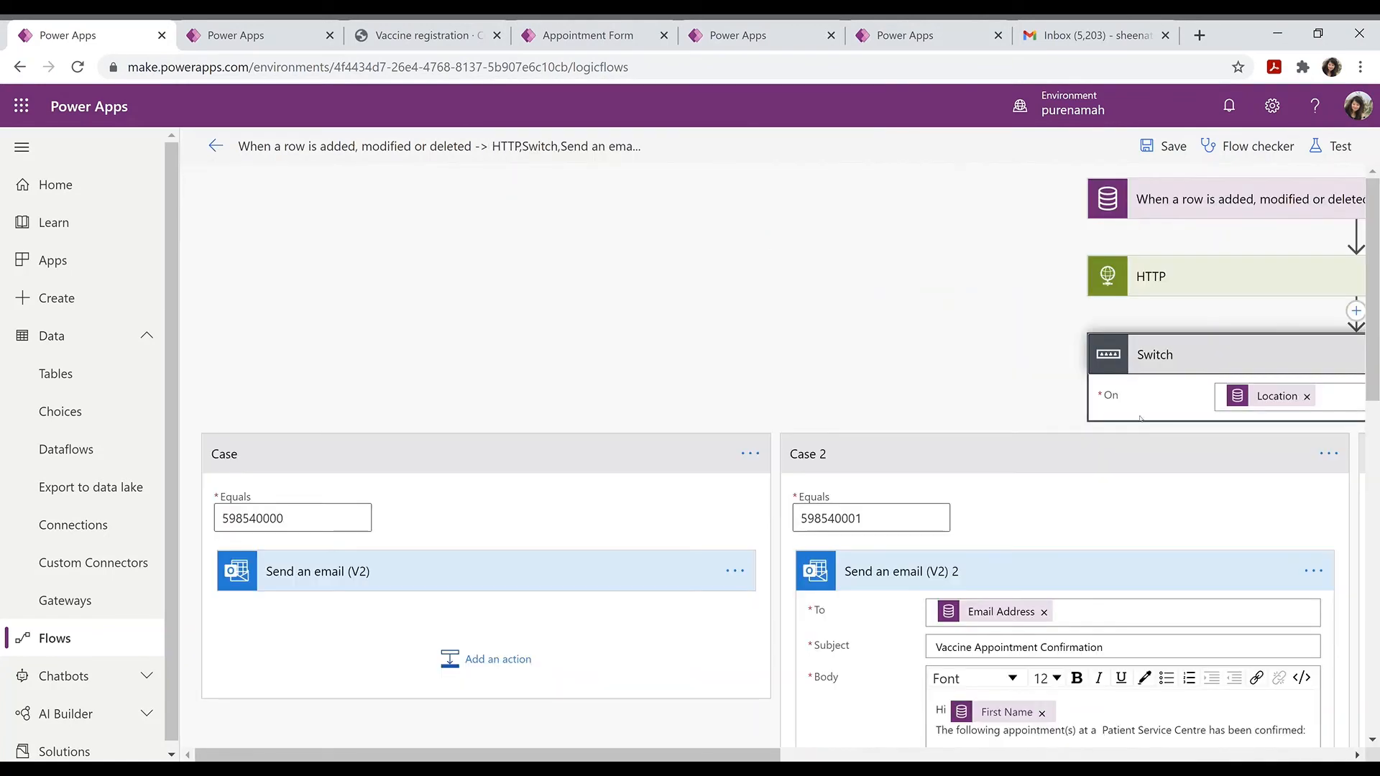
click(1227, 368)
Step: Save the flow and start a manual test run, then go to the registration form
click(1333, 147)
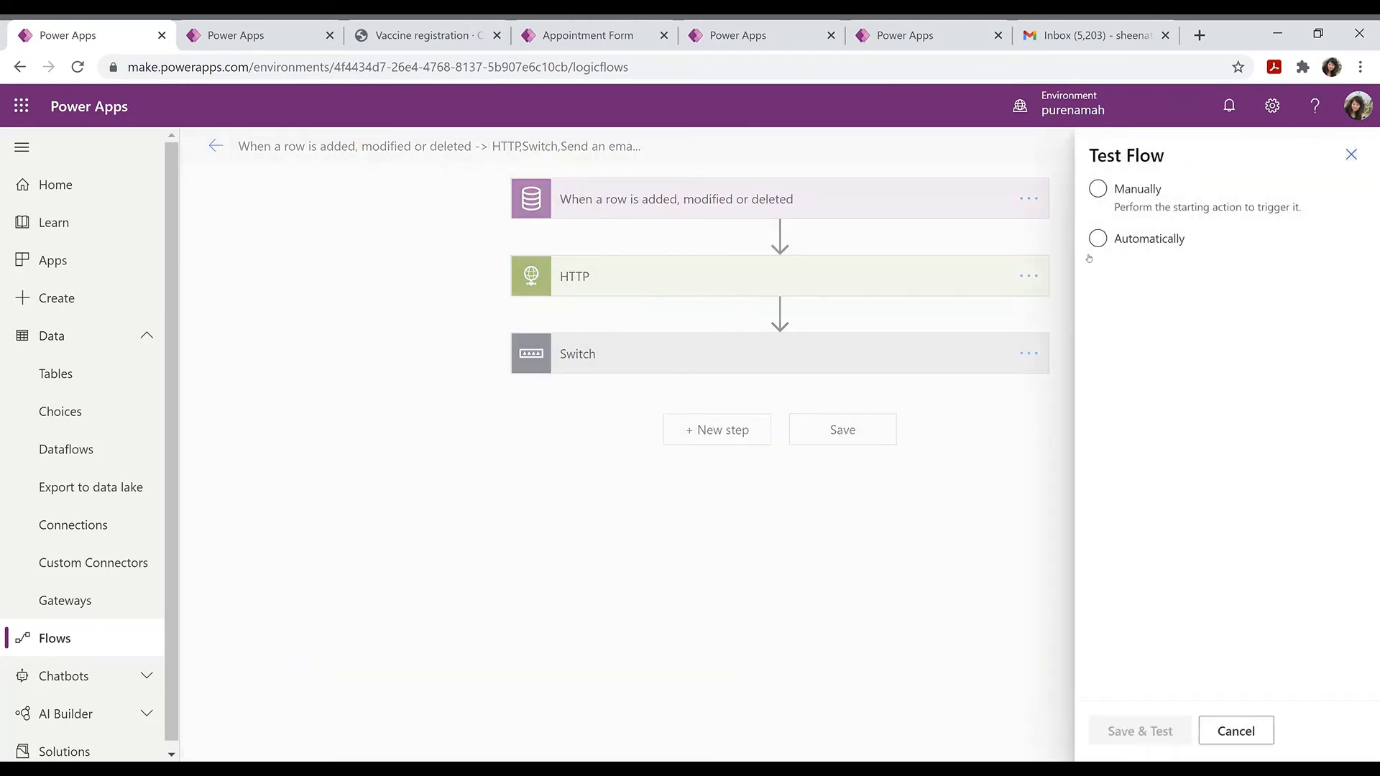
click(1099, 189)
click(1129, 733)
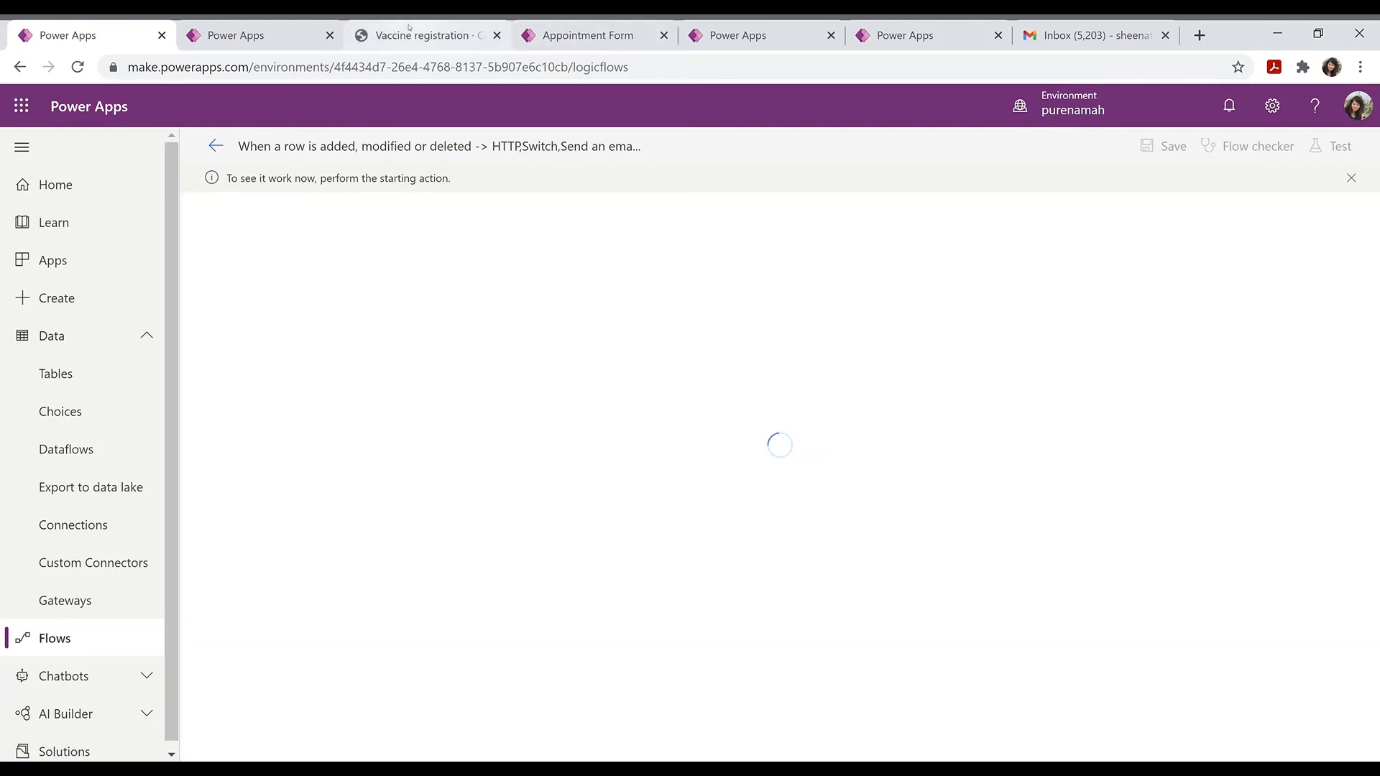
click(409, 28)
Step: Autofill the registrant's saved details and enter their contact number
scroll(660, 324, up, 6)
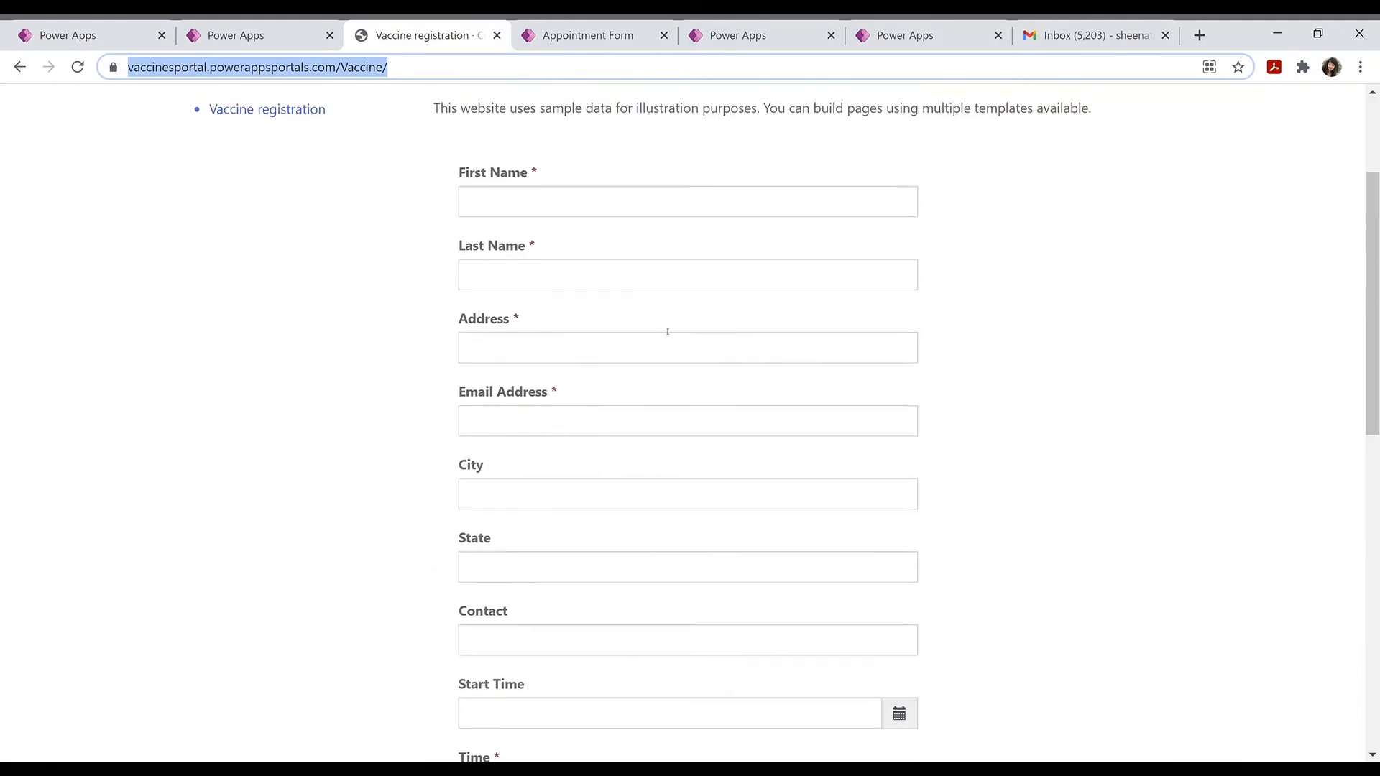
click(550, 317)
click(549, 345)
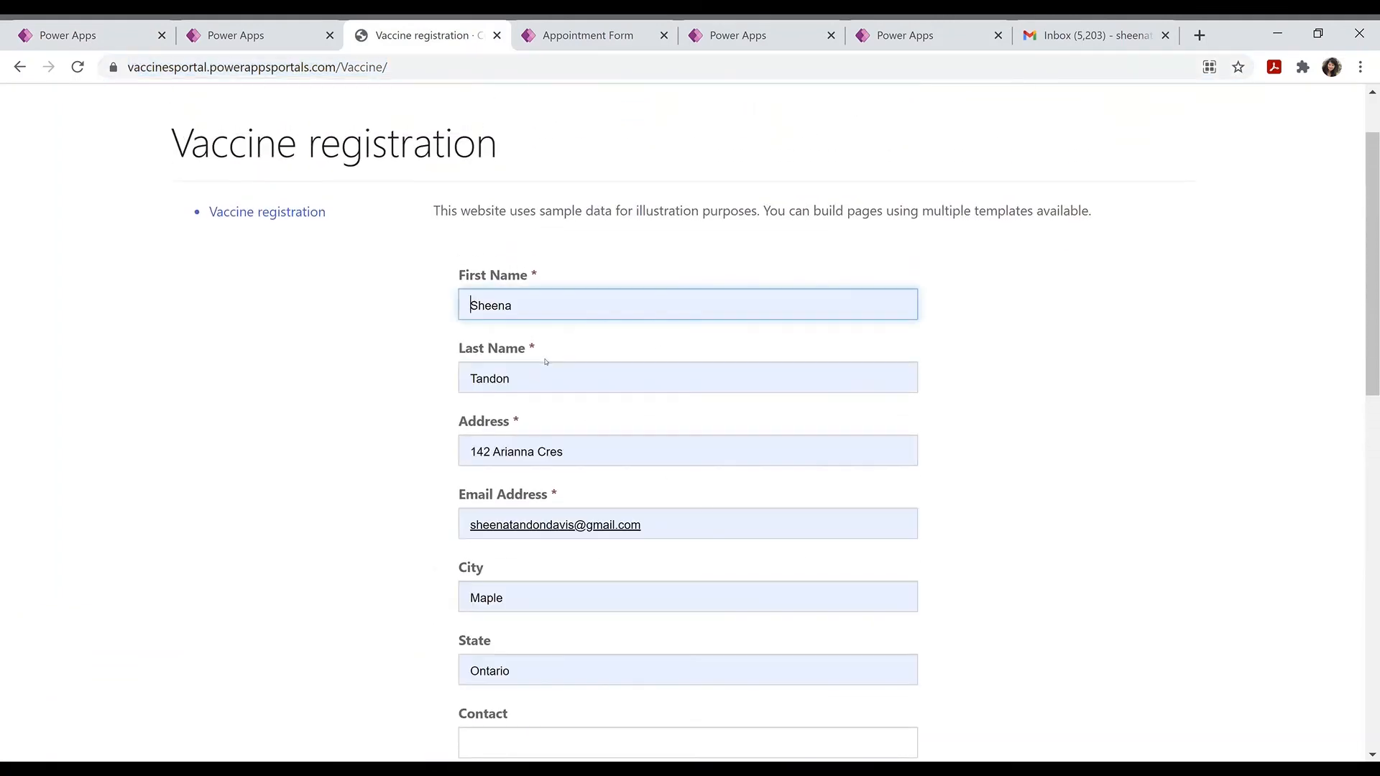
scroll(575, 518, down, 3)
click(646, 512)
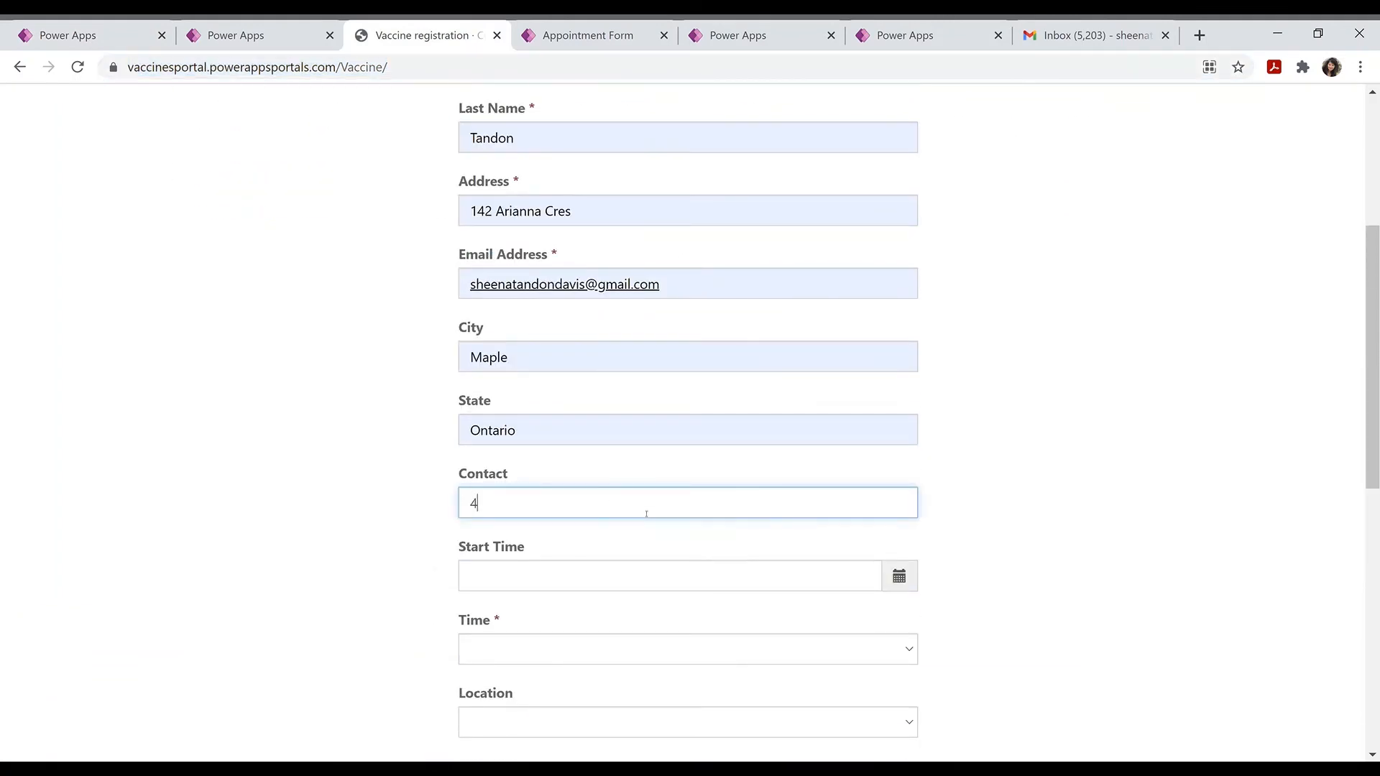
Step: Set the start date to 3/18/2021 and the appointment time to 01:00 PM
click(651, 575)
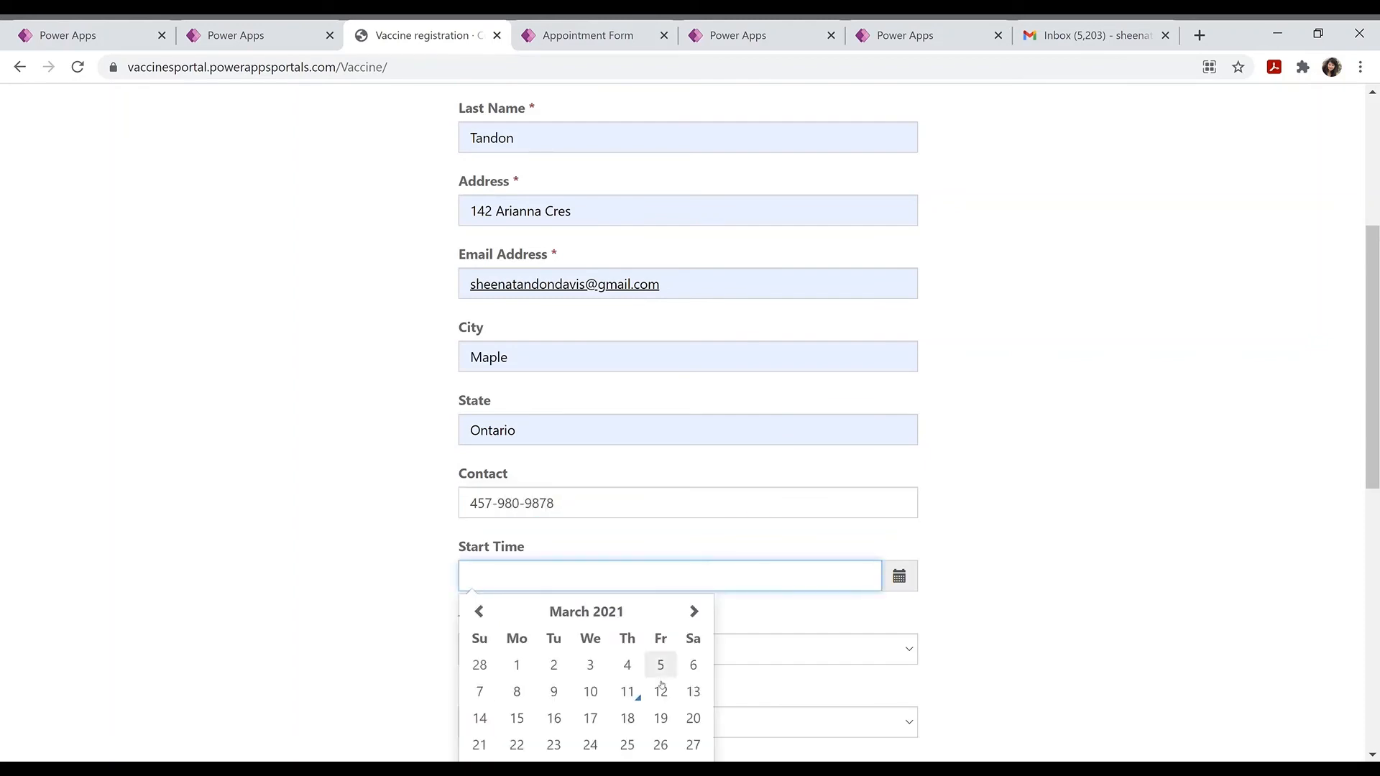
click(628, 715)
scroll(786, 282, down, 5)
click(789, 295)
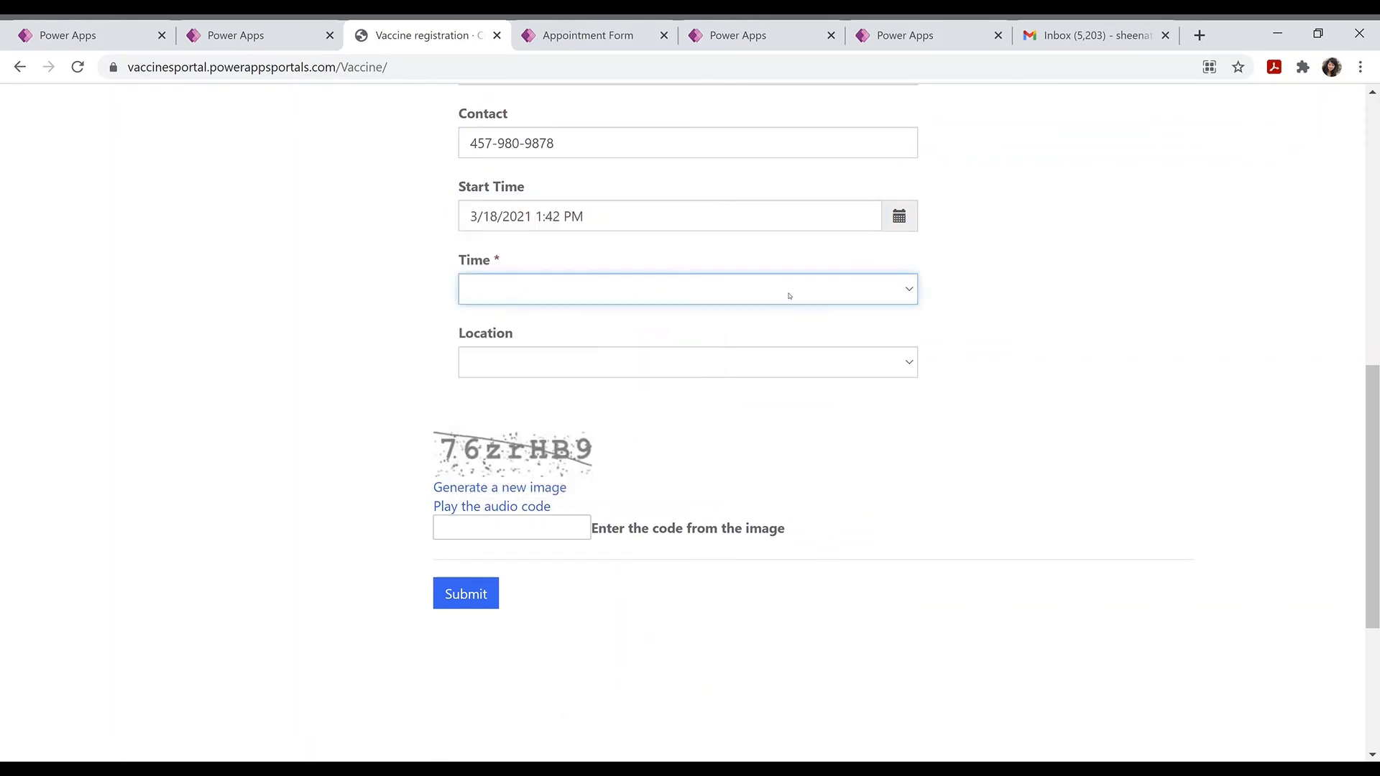
click(520, 689)
Step: Choose the Guelph location, enter the captcha code and submit the form
click(633, 361)
click(589, 479)
click(507, 530)
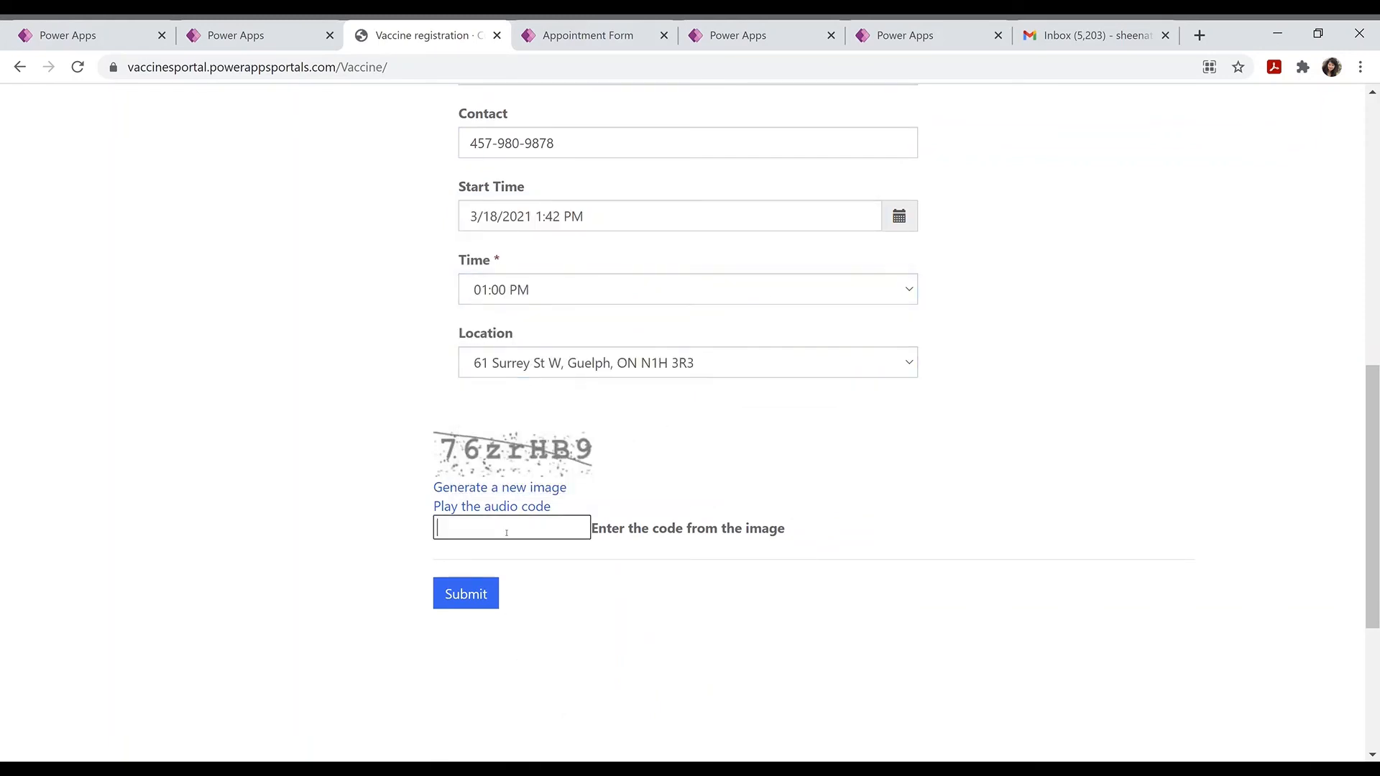
text(76zrHB9)
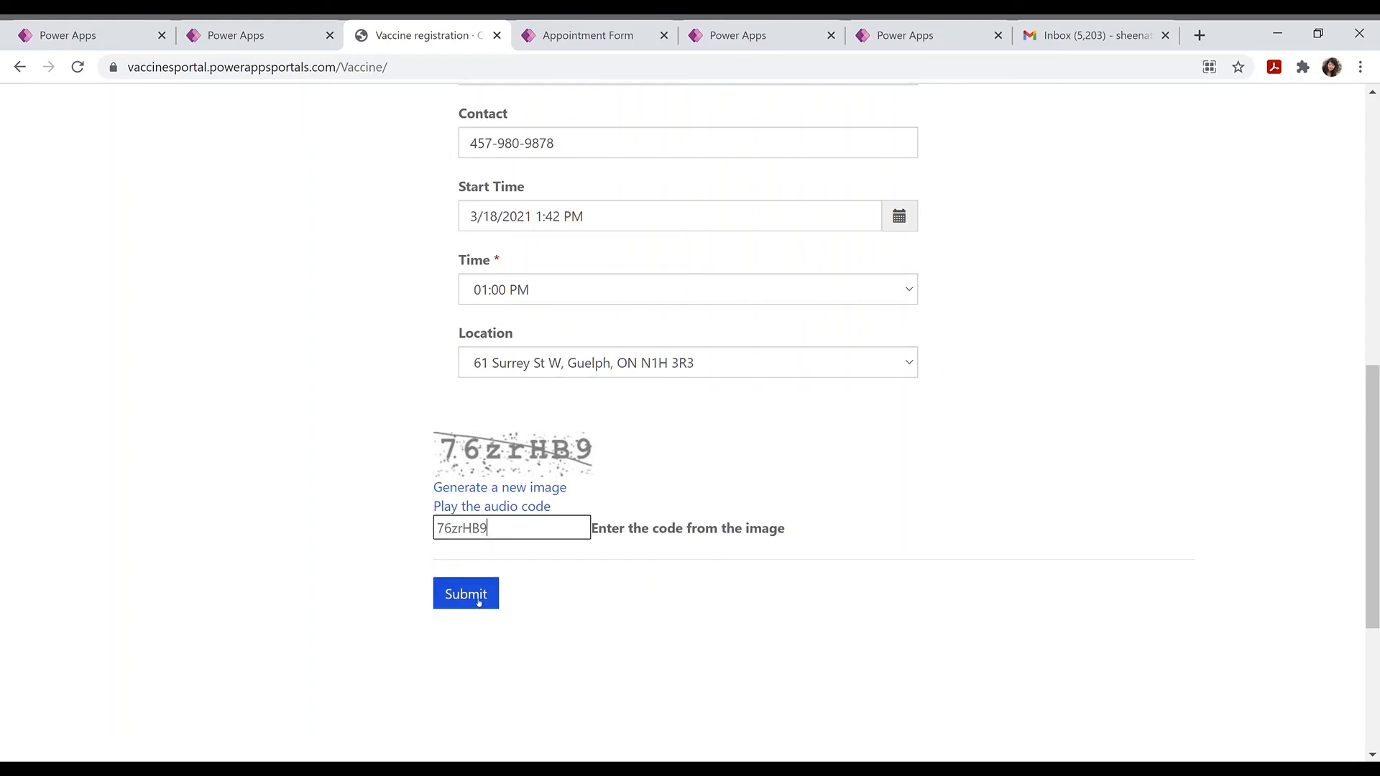
click(483, 595)
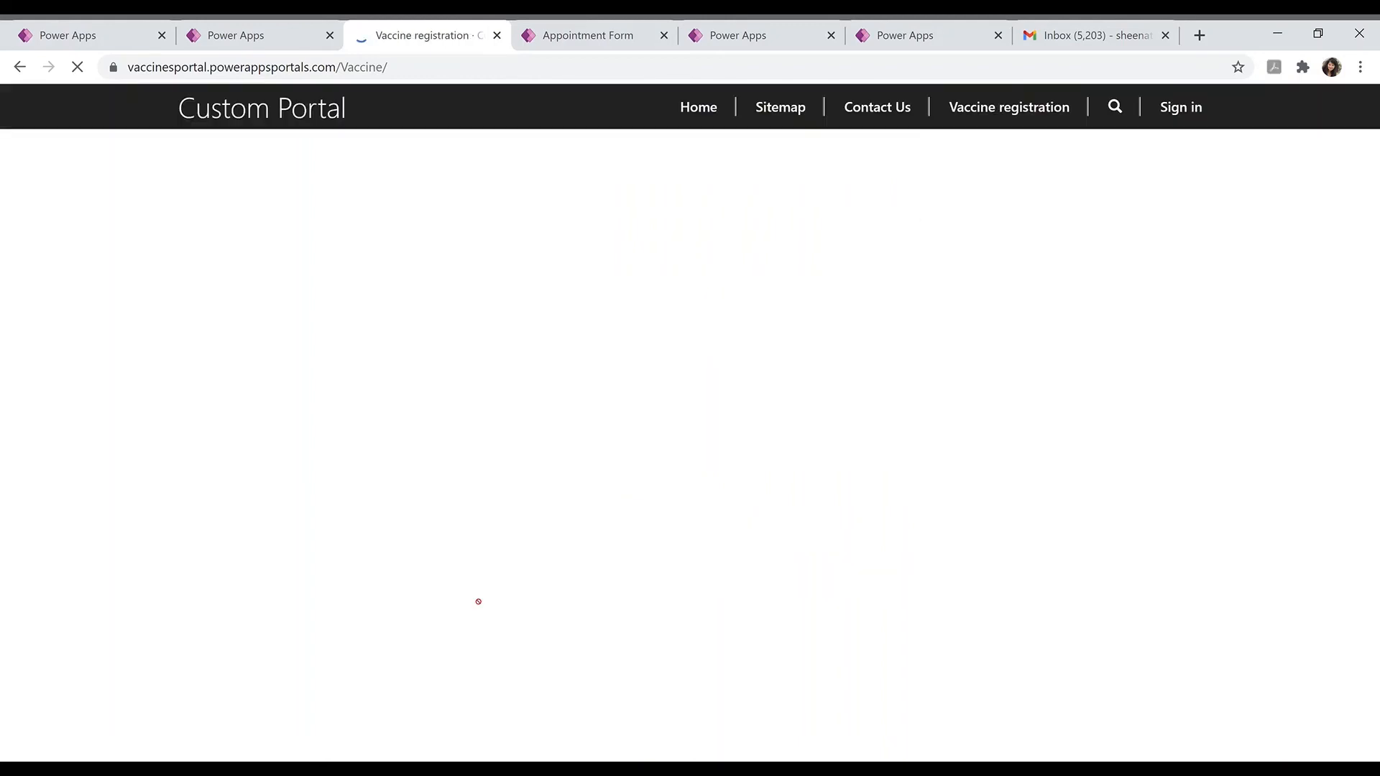
Step: Enter the new captcha code and resubmit the vaccine registration form
scroll(654, 459, down, 9)
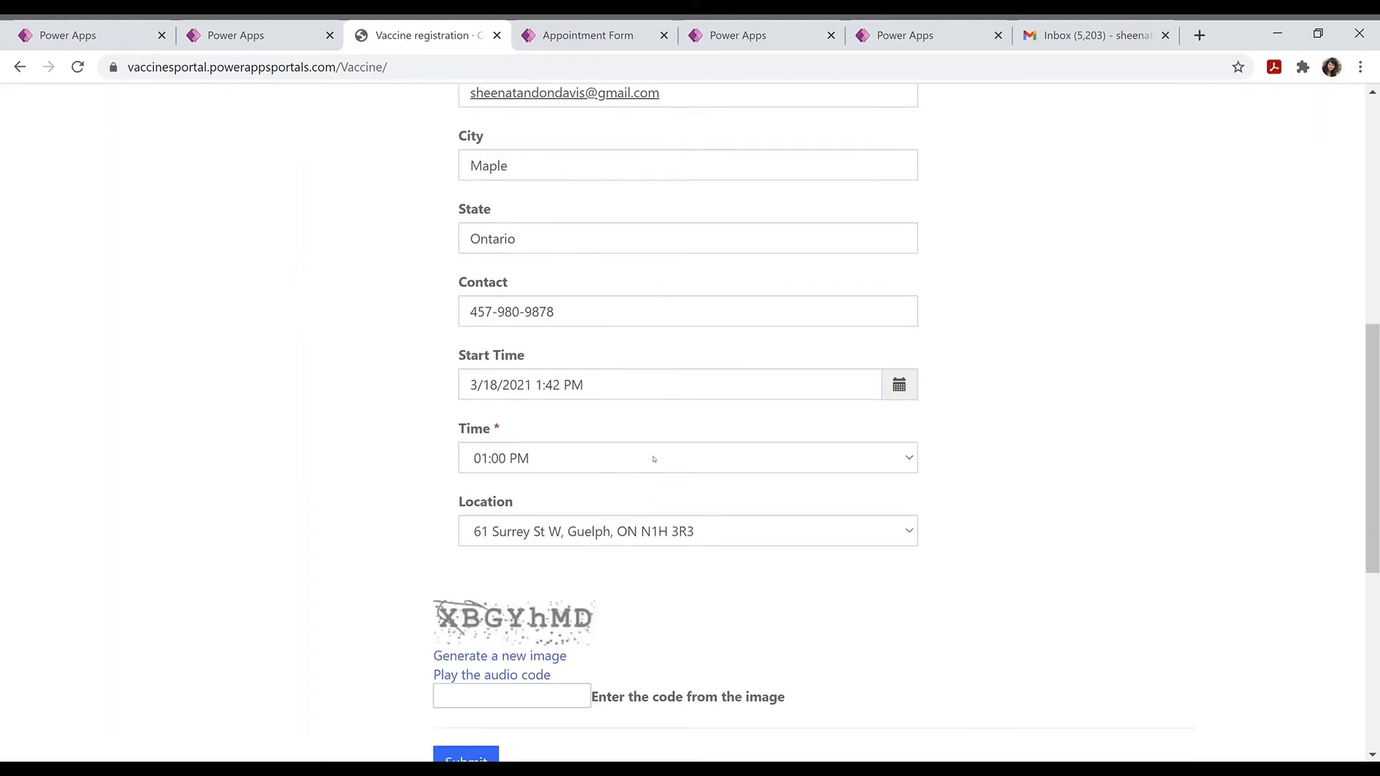
click(527, 639)
text(XBGY)
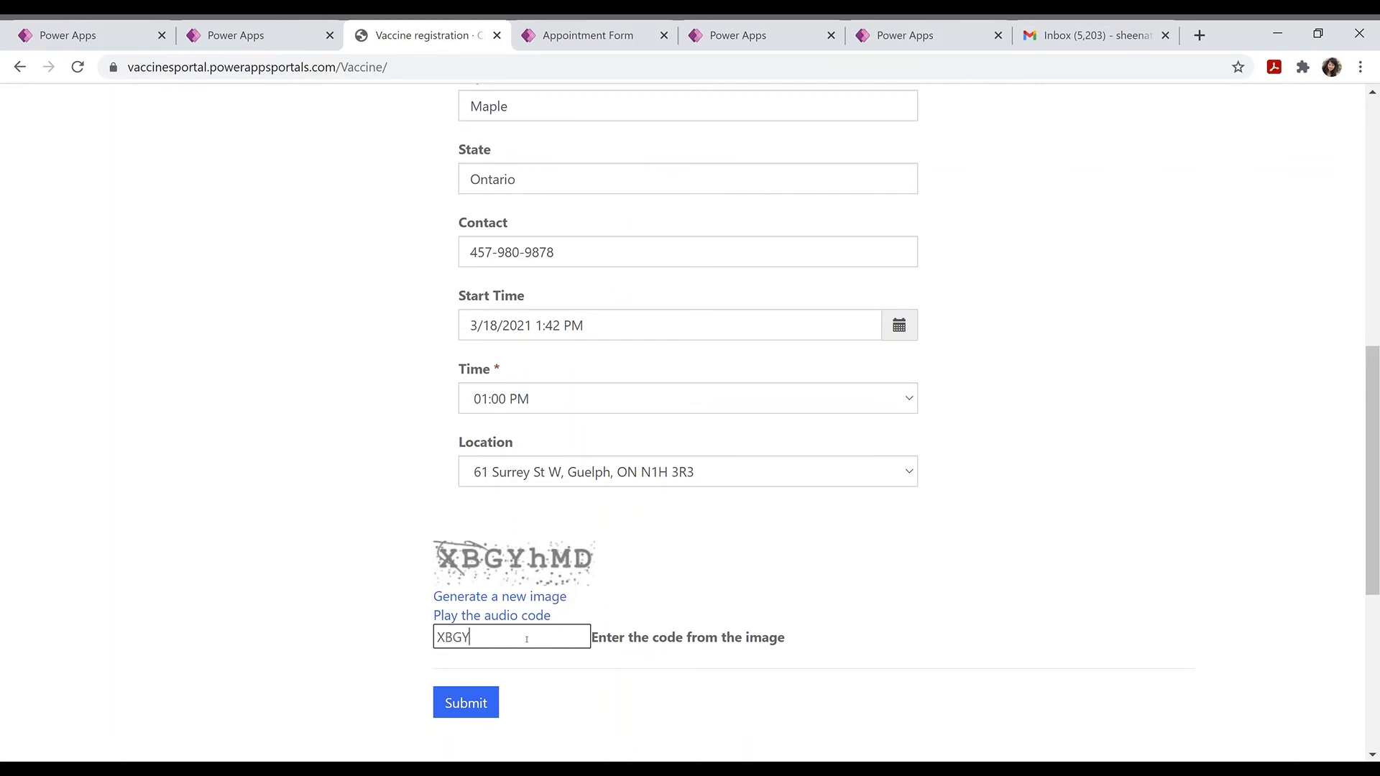
text(hMD)
click(467, 704)
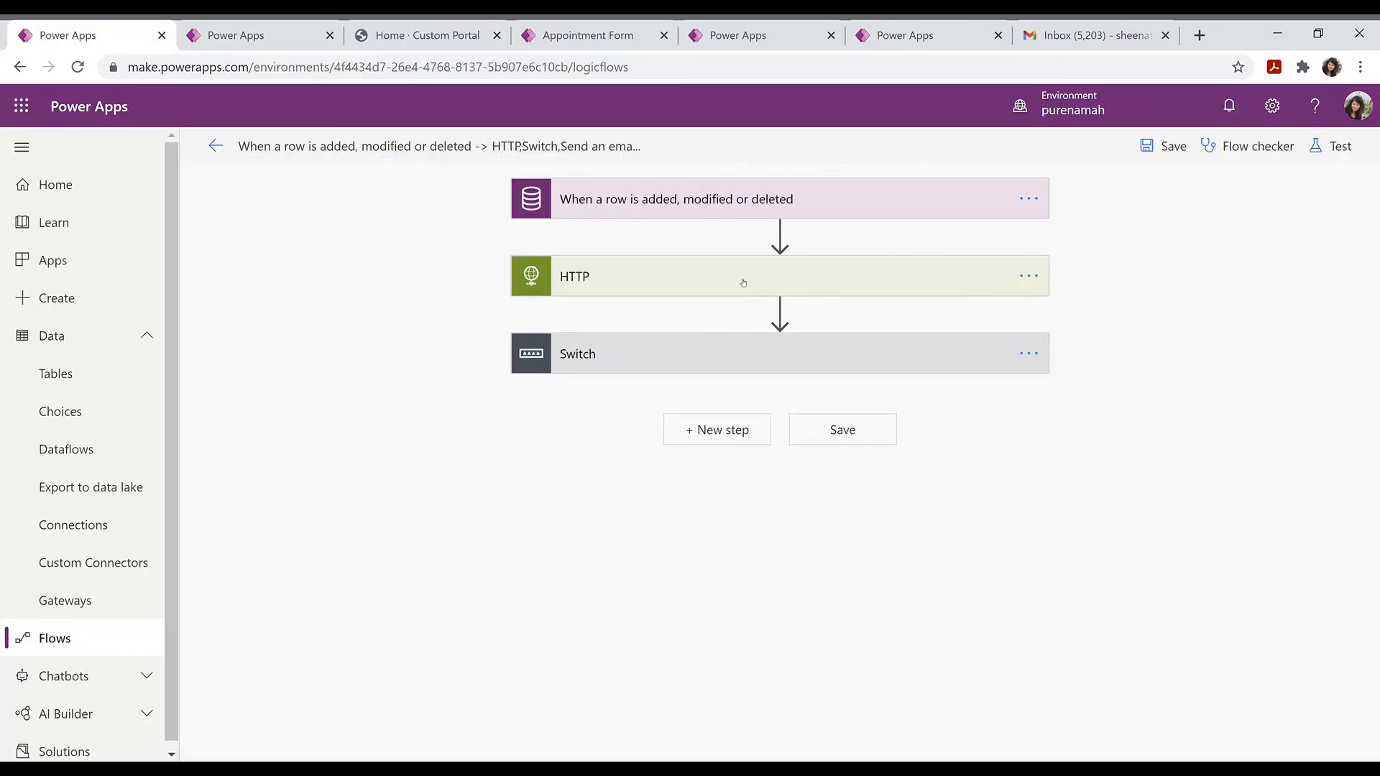
Step: Append the UsersId dynamic value to the HTTP step's QR code request URL
click(743, 281)
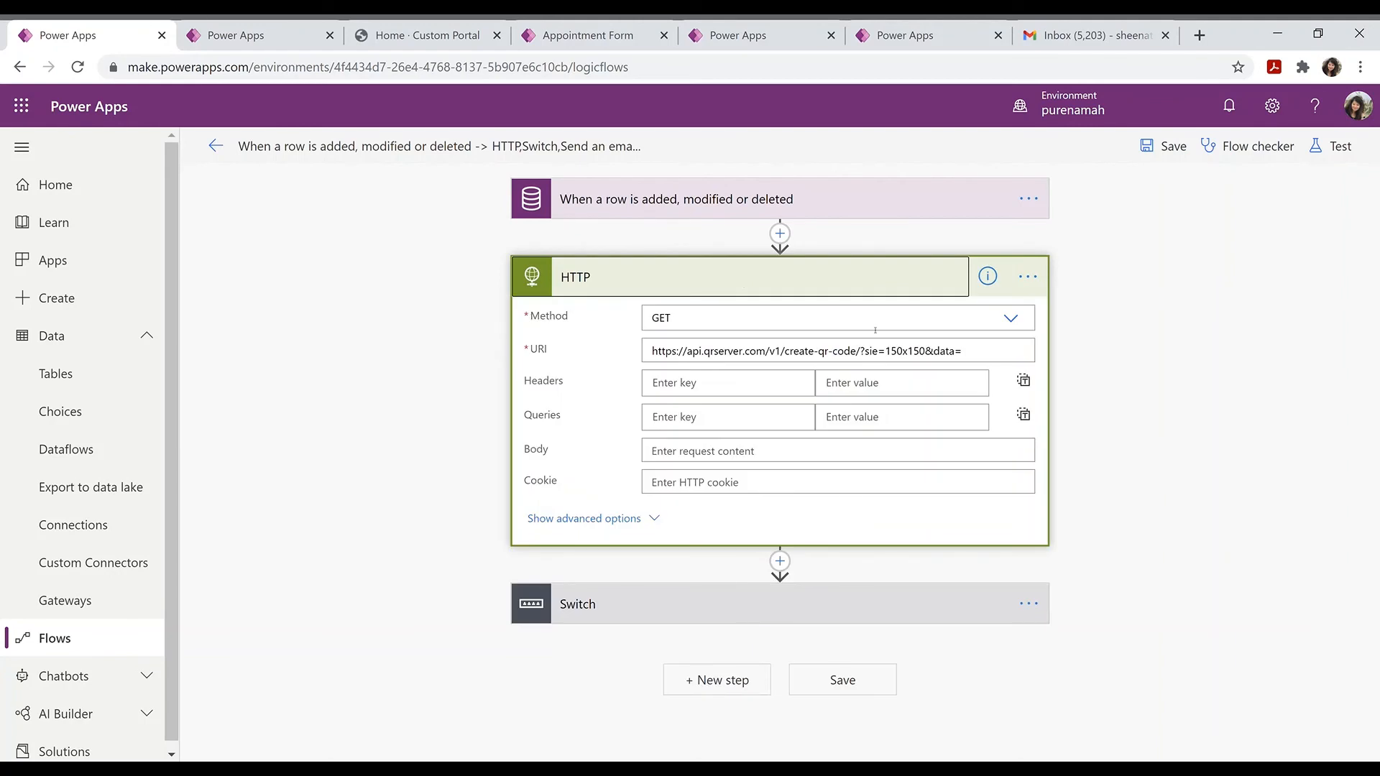
click(977, 357)
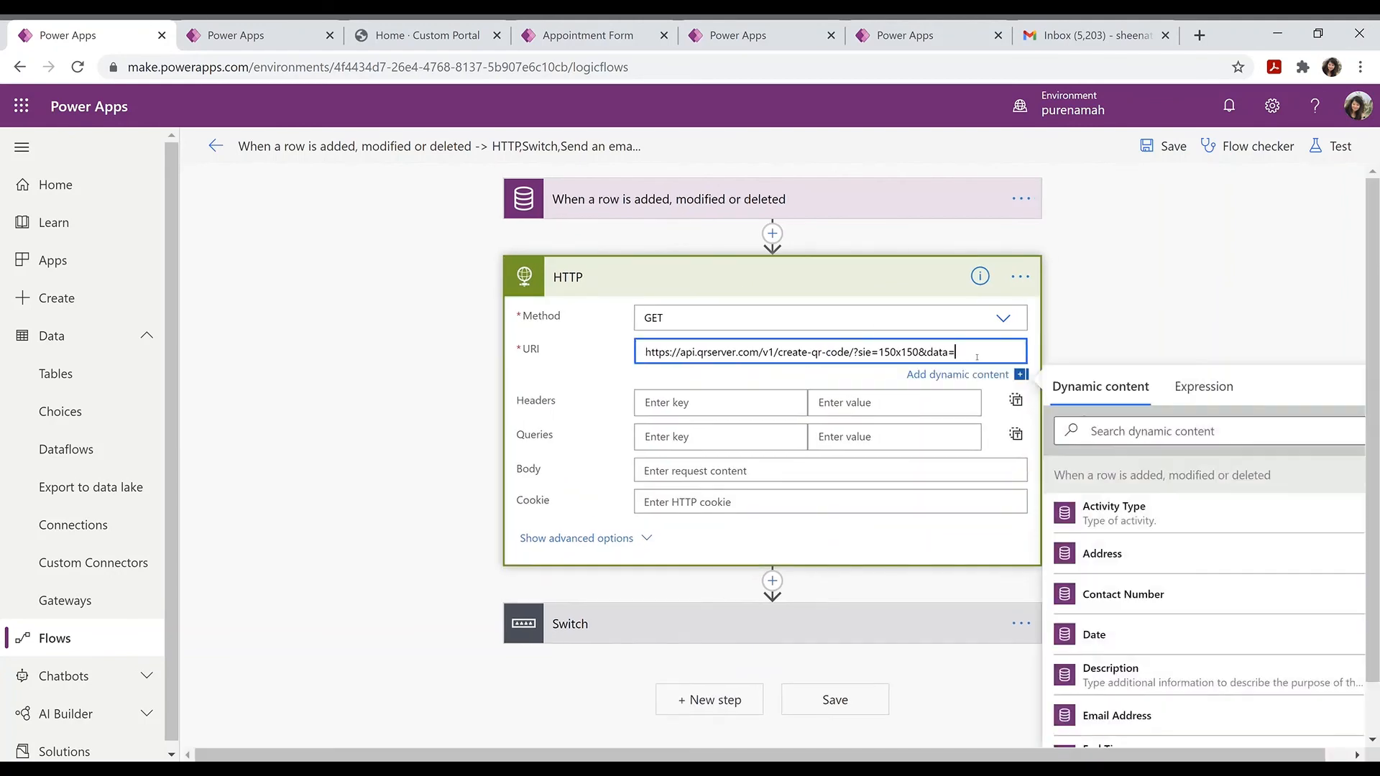
click(1153, 439)
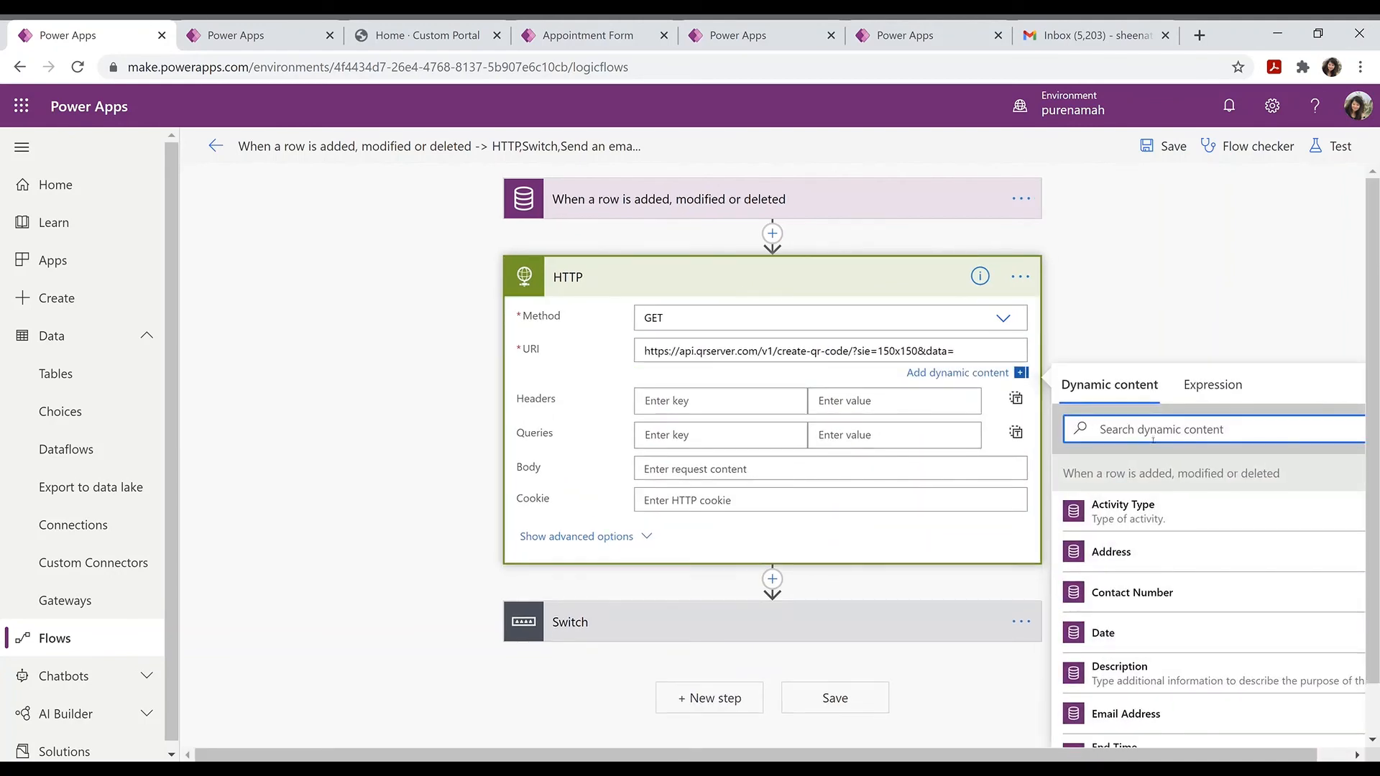
text(user)
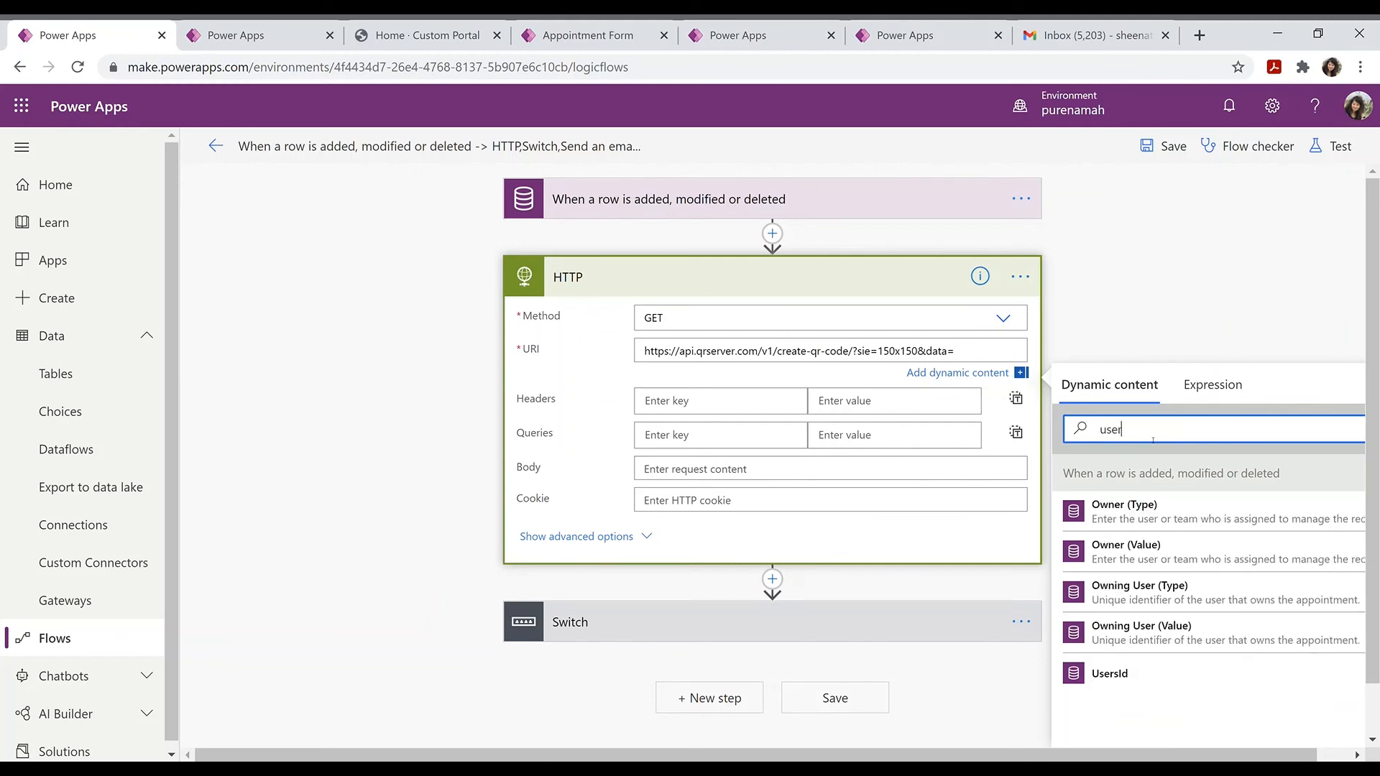
click(1118, 676)
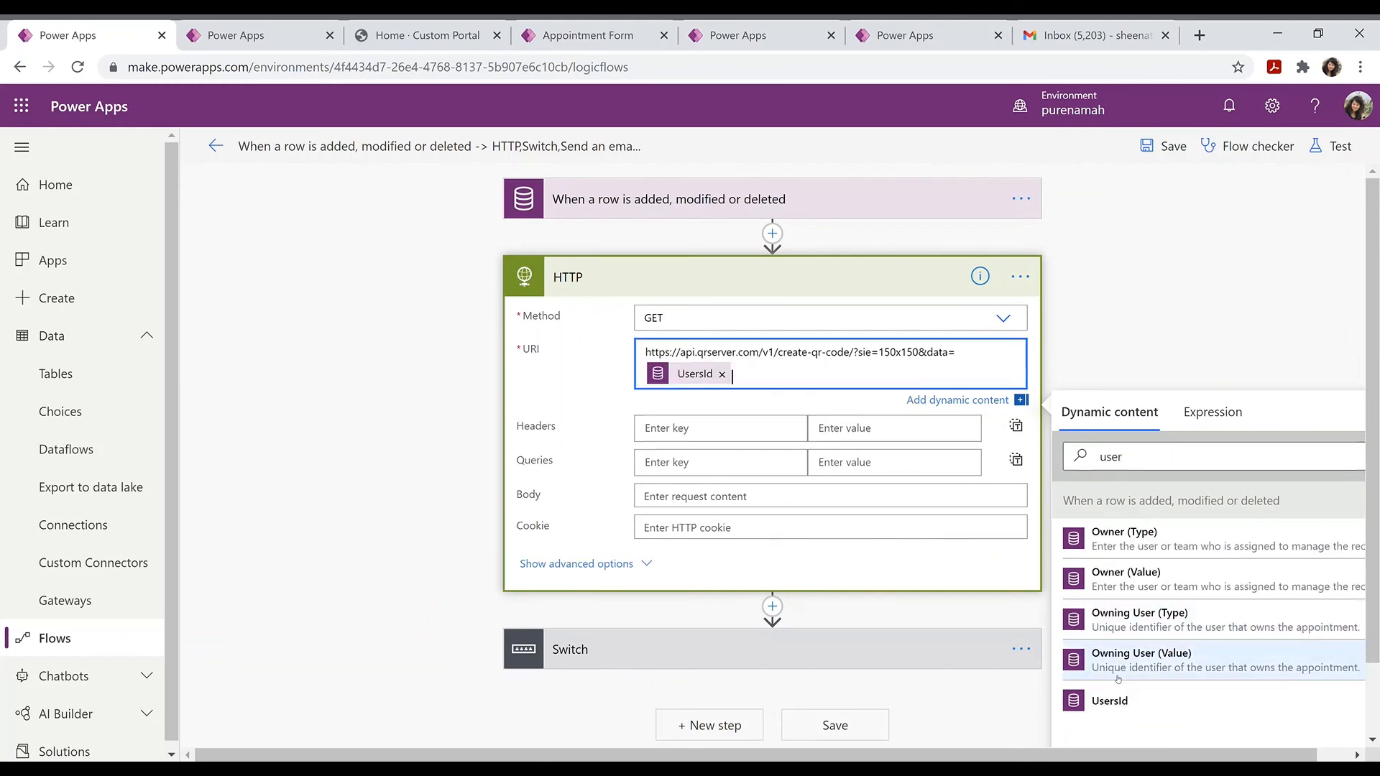
Step: Review the Switch's first case email action and its attachment, then start a test
click(751, 653)
scroll(748, 653, down, 2)
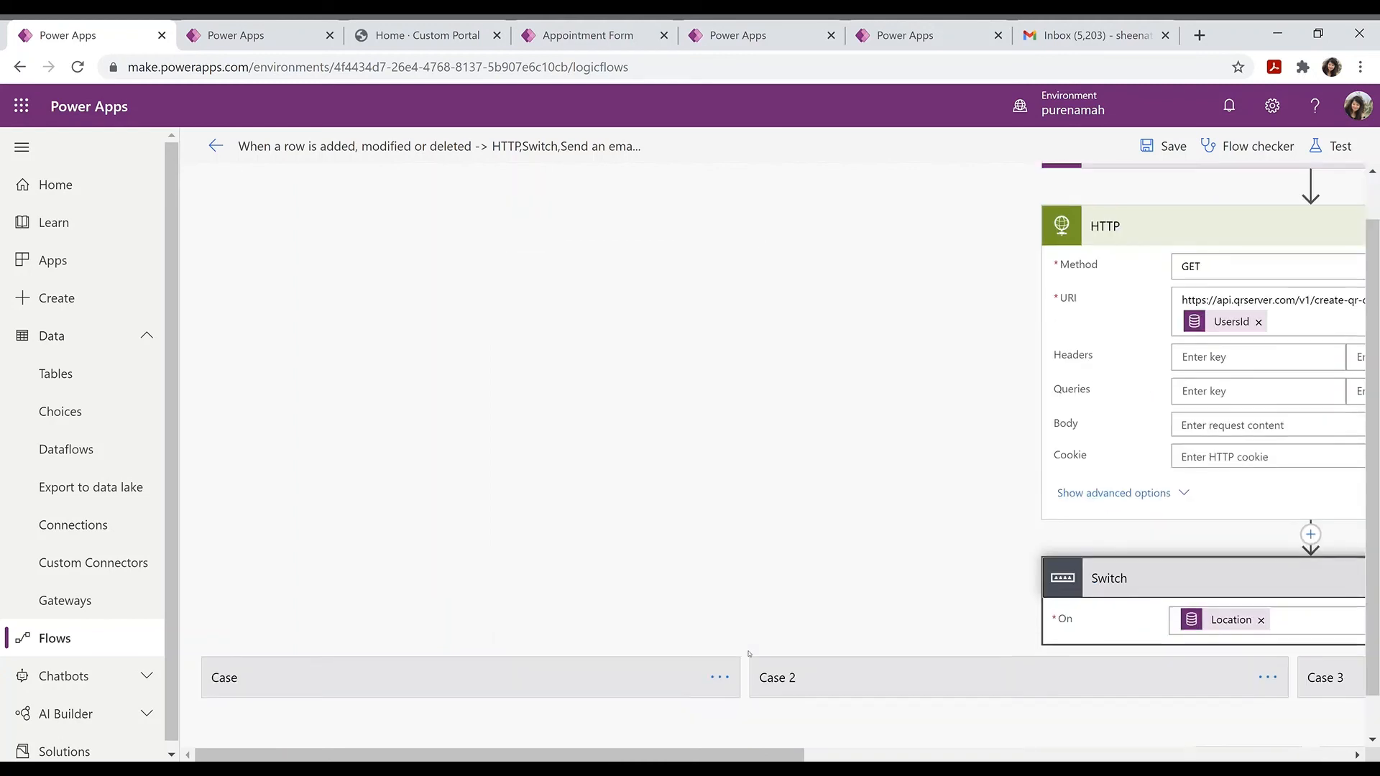
click(677, 626)
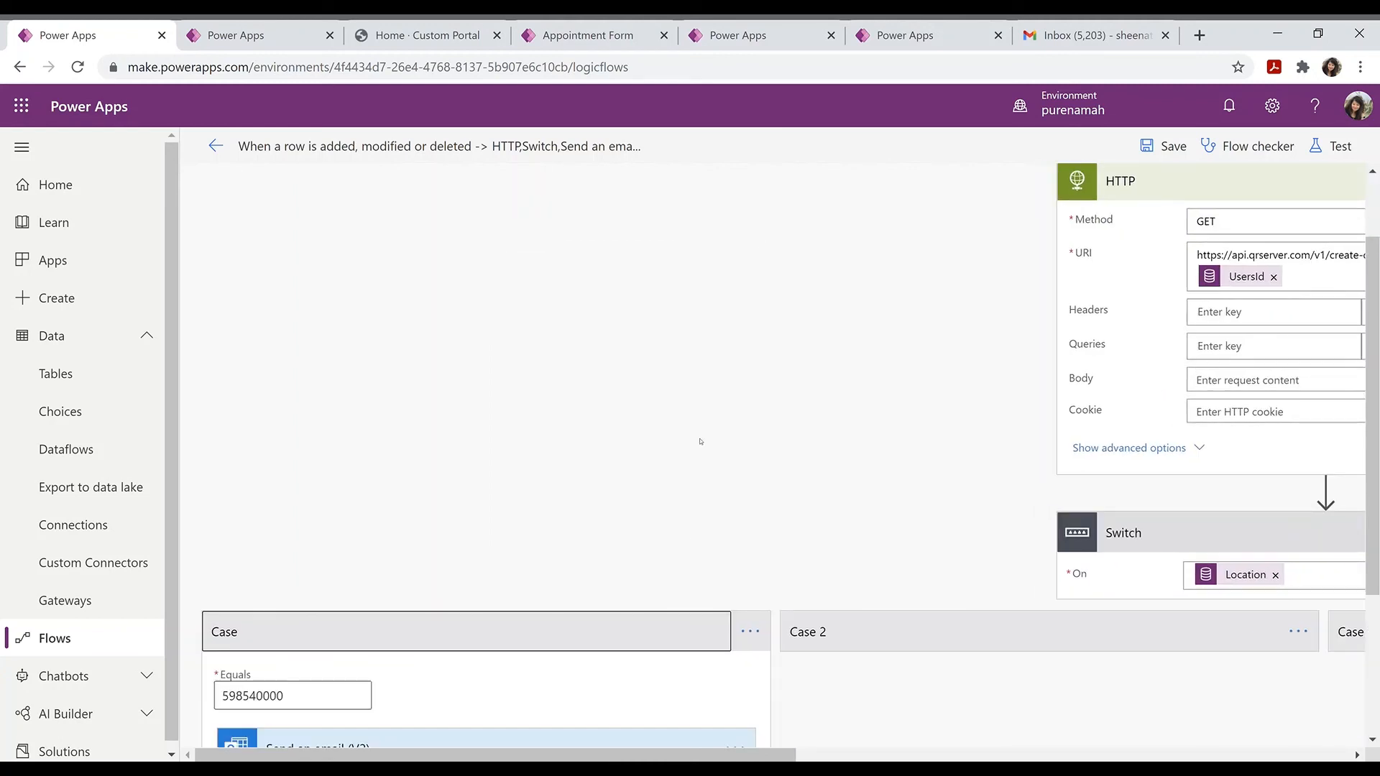
scroll(520, 493, down, 4)
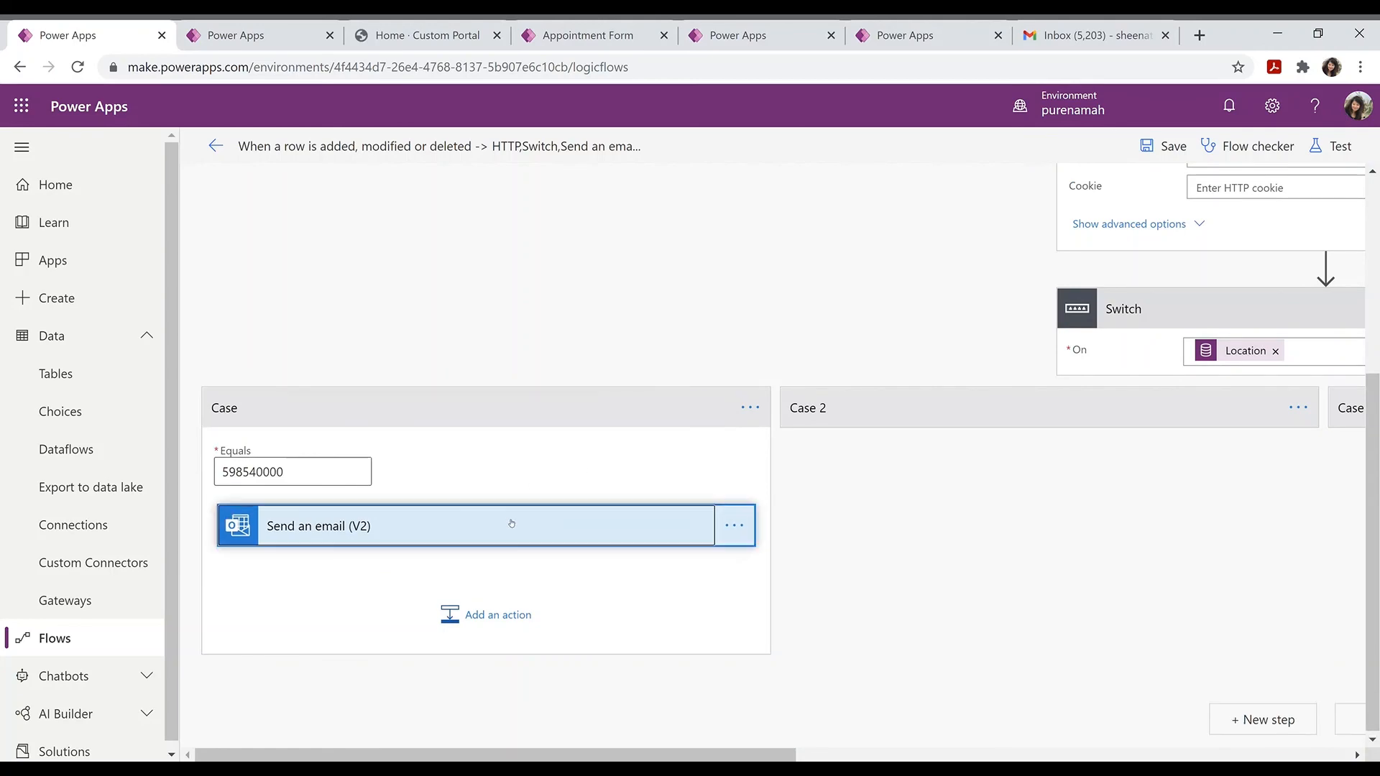
click(511, 519)
click(511, 523)
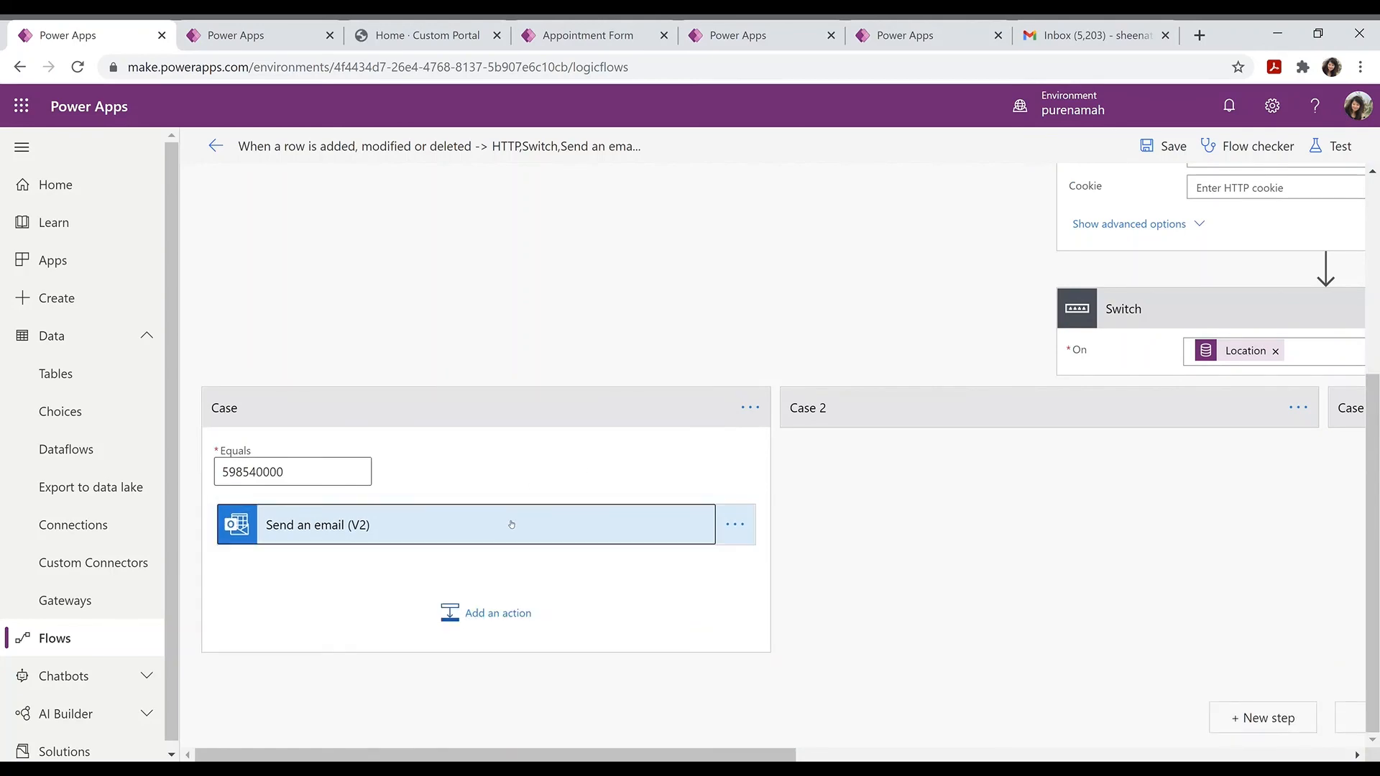
click(511, 524)
scroll(395, 503, down, 6)
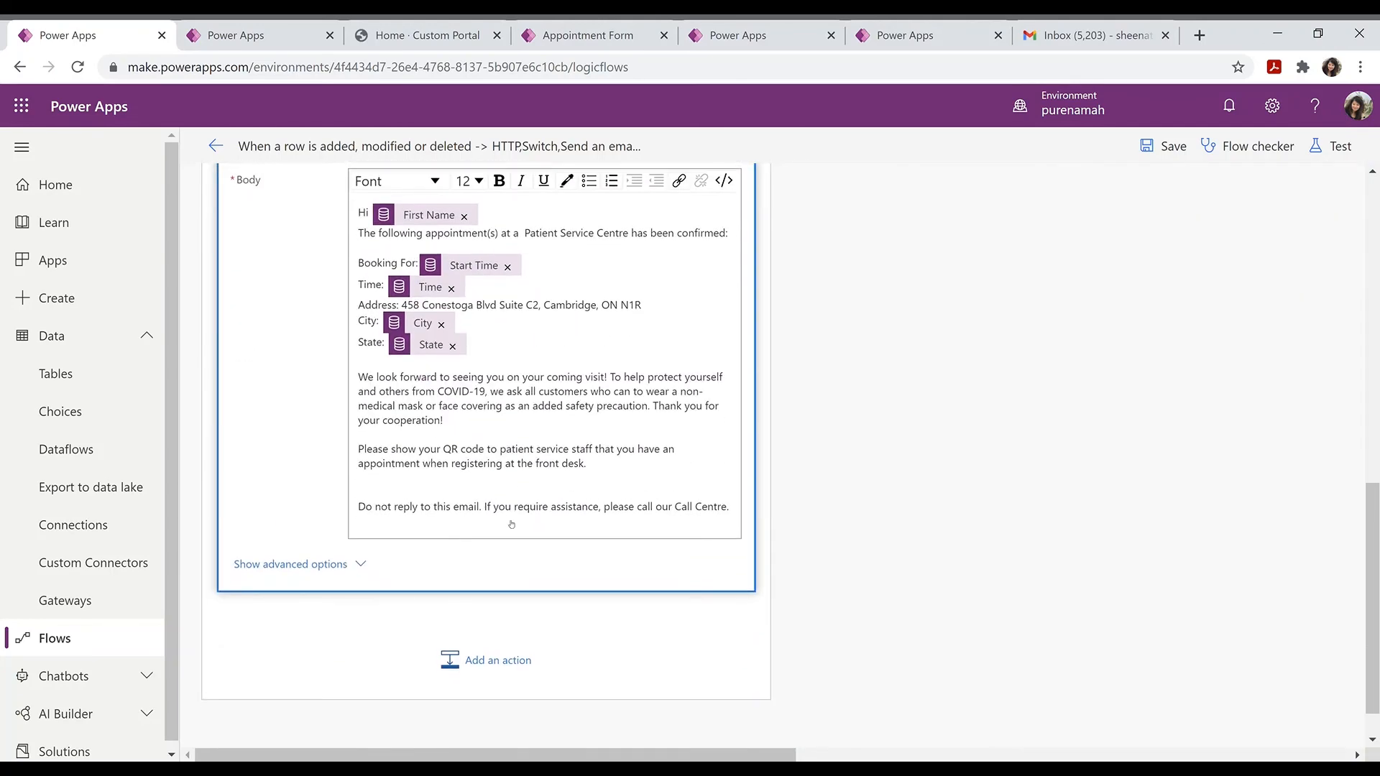
click(280, 553)
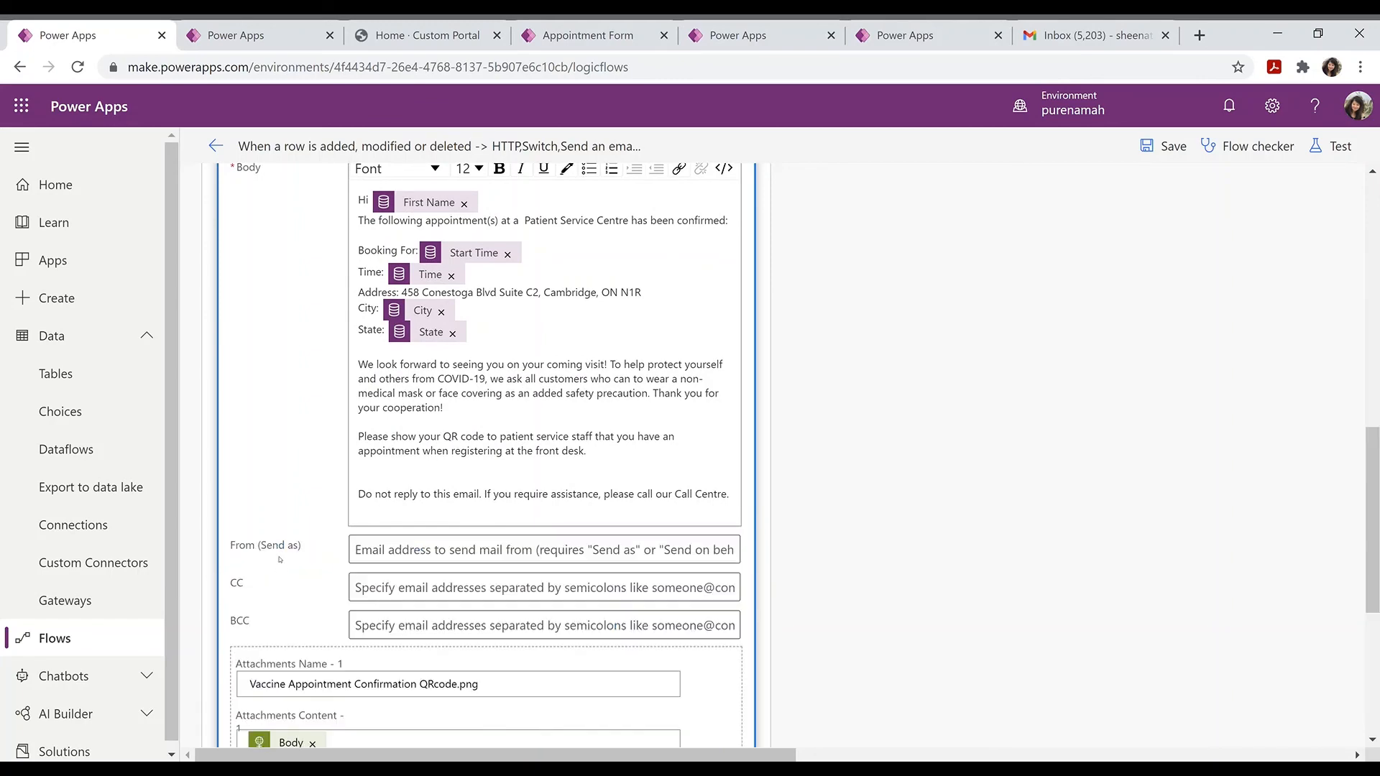
scroll(280, 560, down, 2)
scroll(280, 560, up, 5)
scroll(280, 560, right, 1)
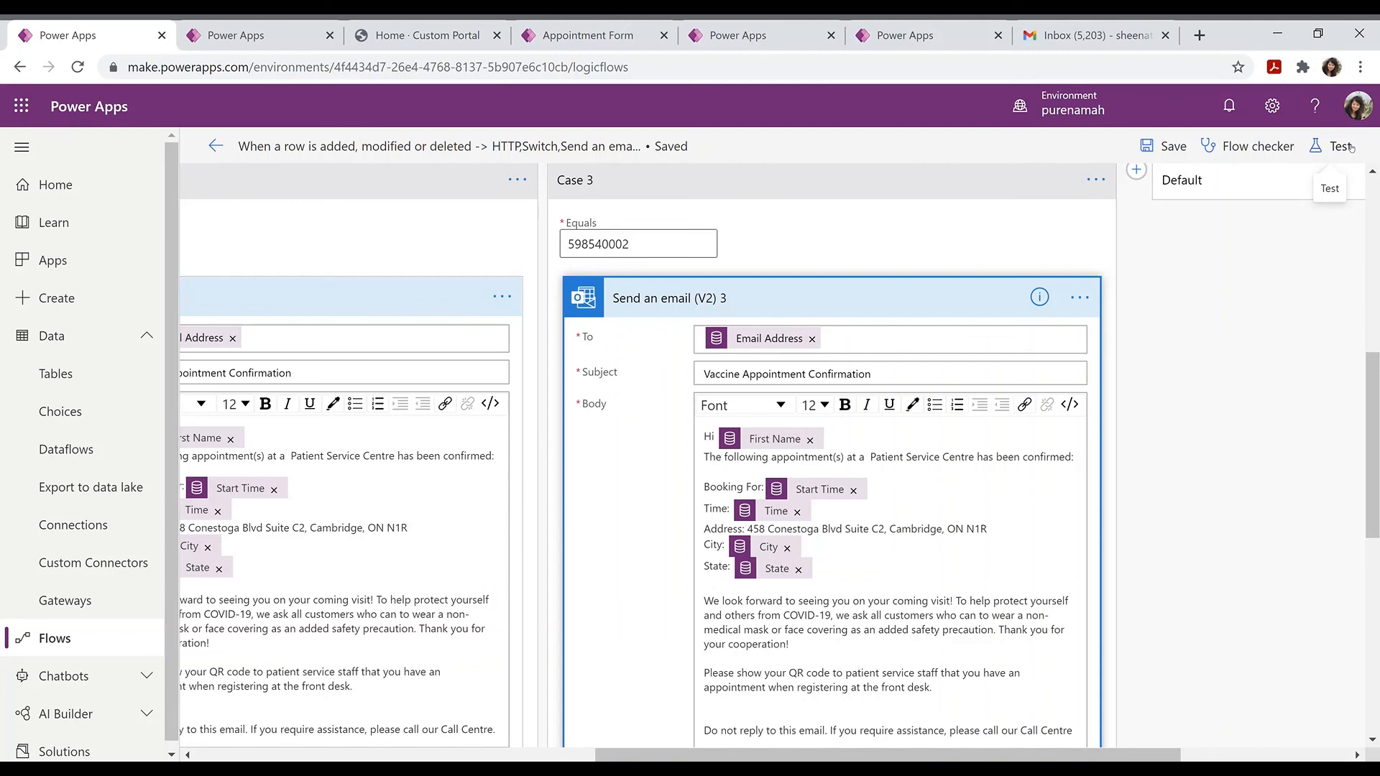
click(1341, 147)
Step: Choose a manual test, then autofill the registrant's personal details and contact number
click(1096, 189)
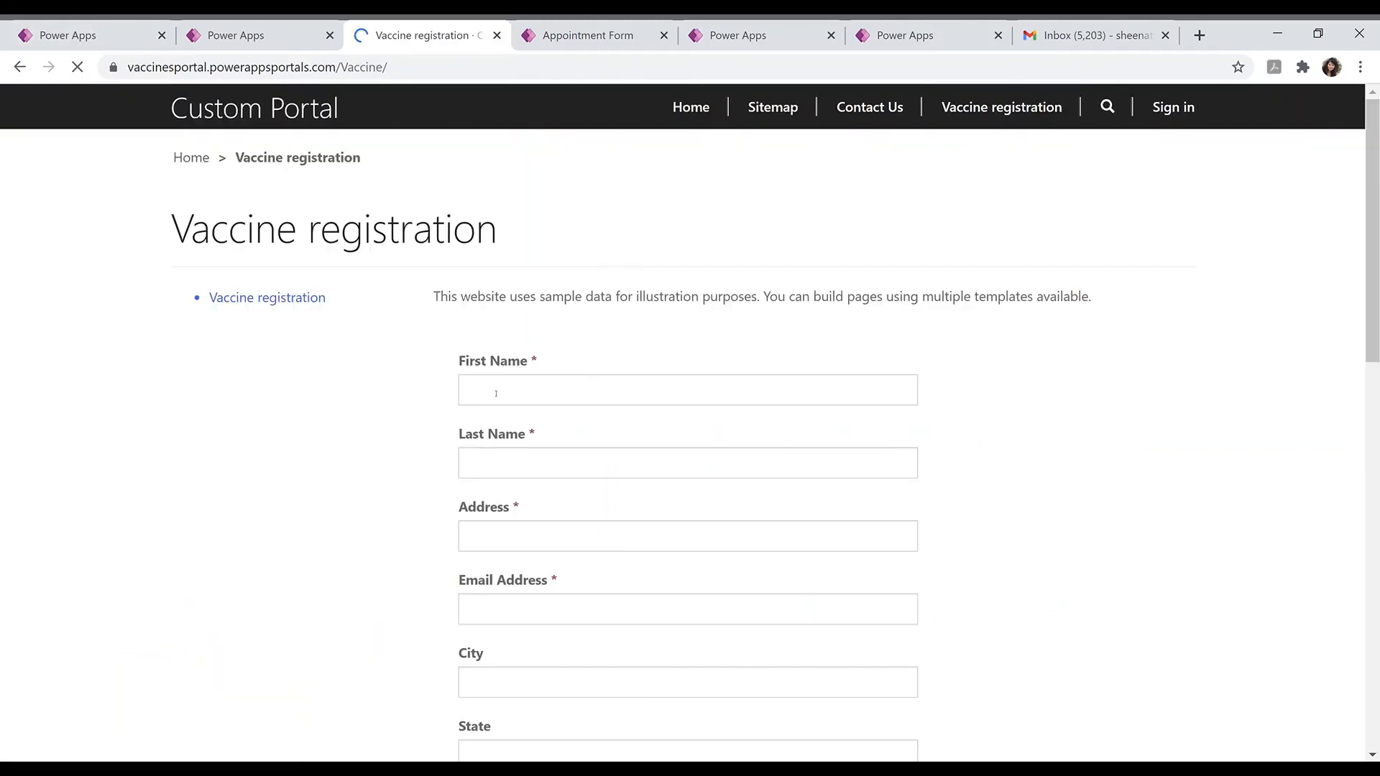
click(496, 394)
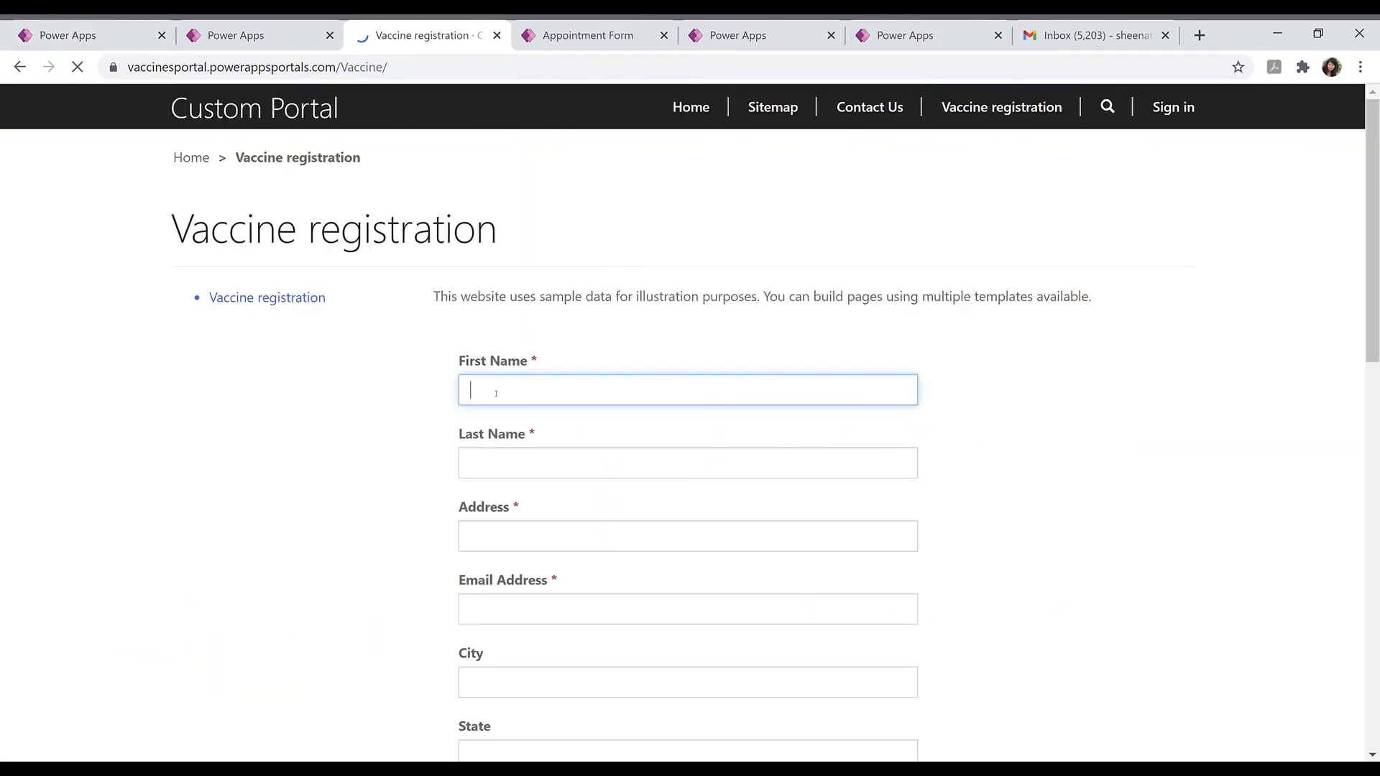
text(s)
click(501, 422)
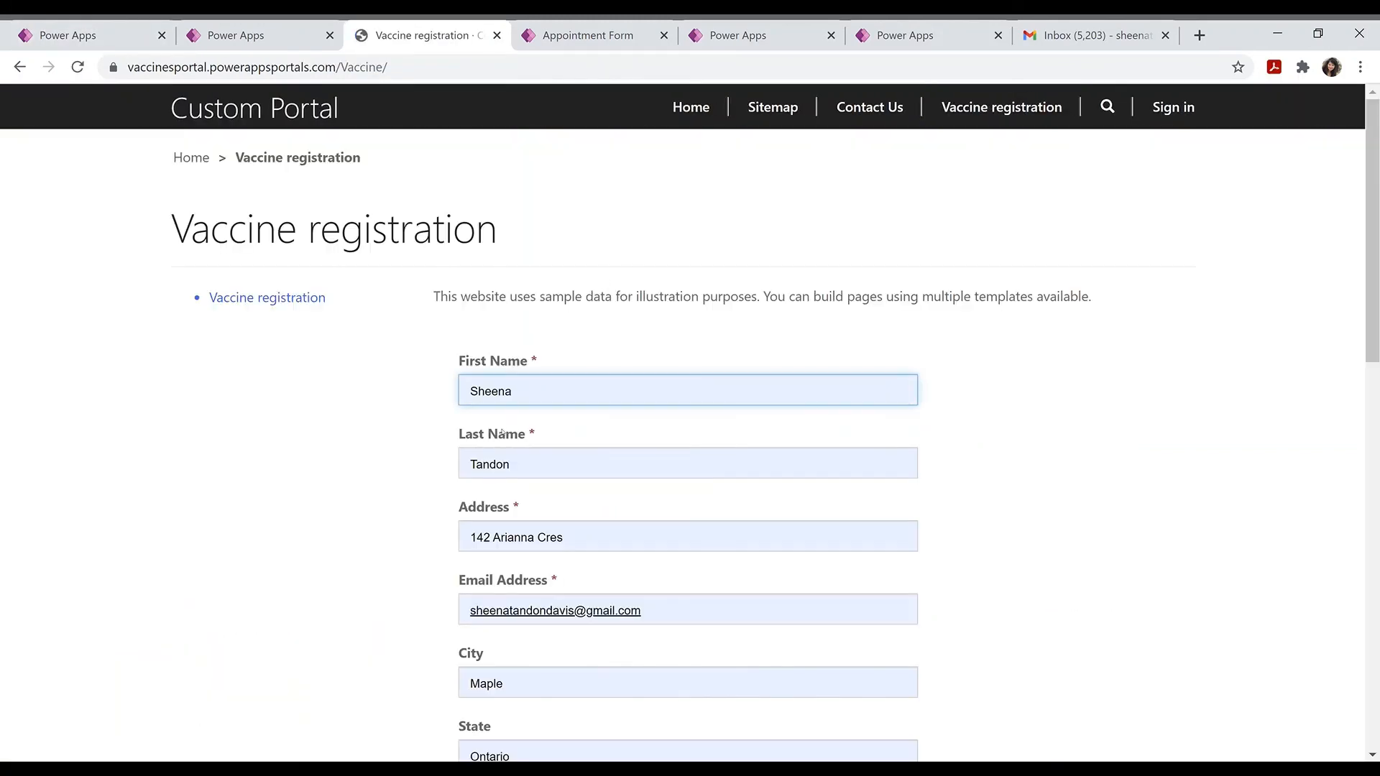
scroll(869, 465, down, 5)
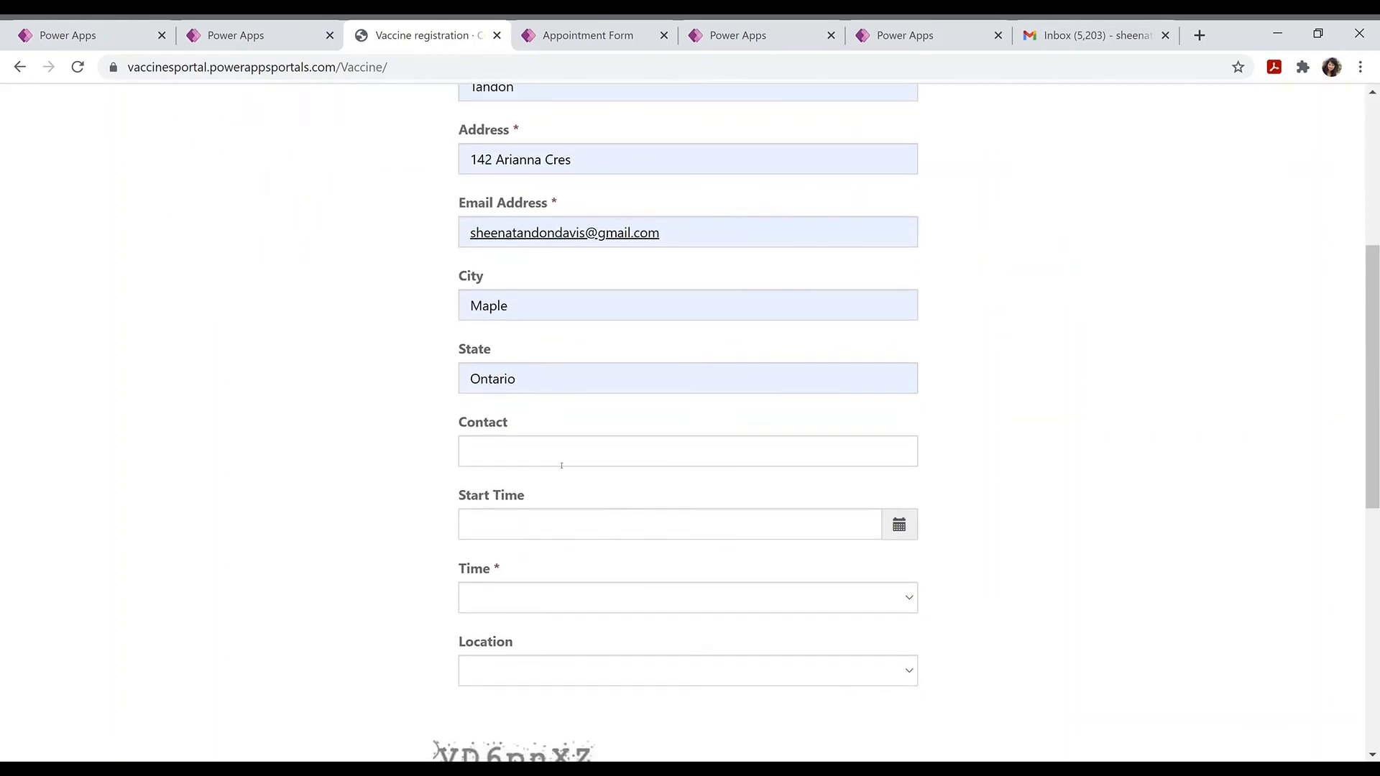
click(561, 465)
click(550, 484)
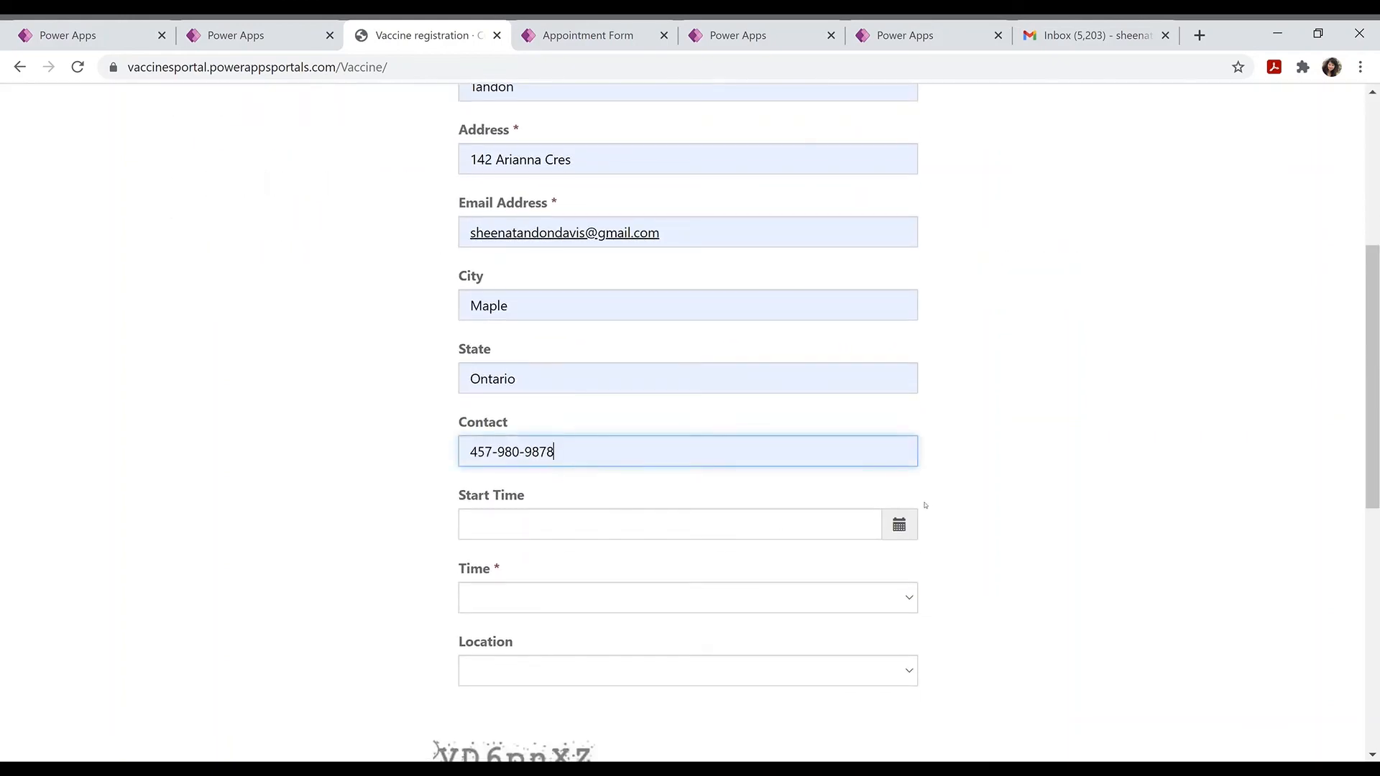
Step: Set start date March 17, 2021, time 01:00 PM and the Kitchener location
click(899, 528)
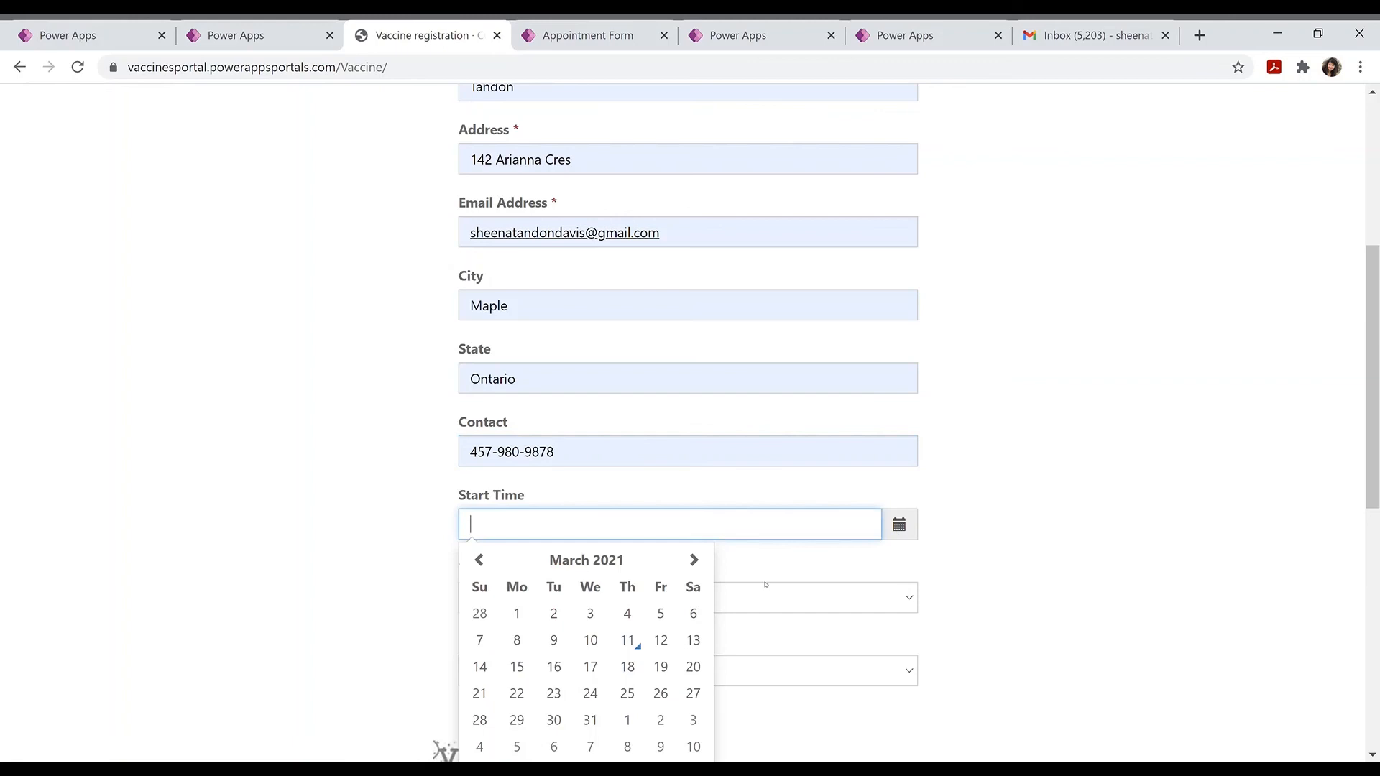
click(590, 668)
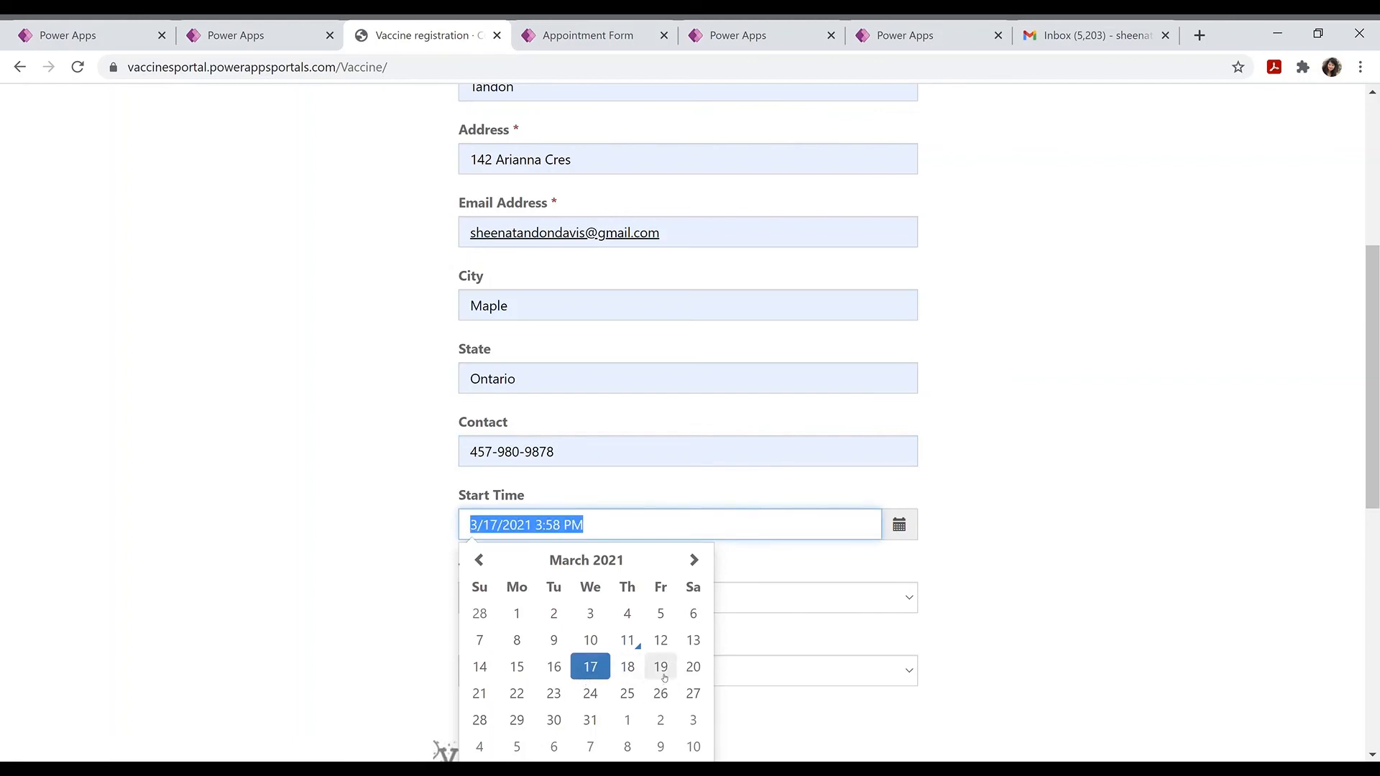
click(958, 570)
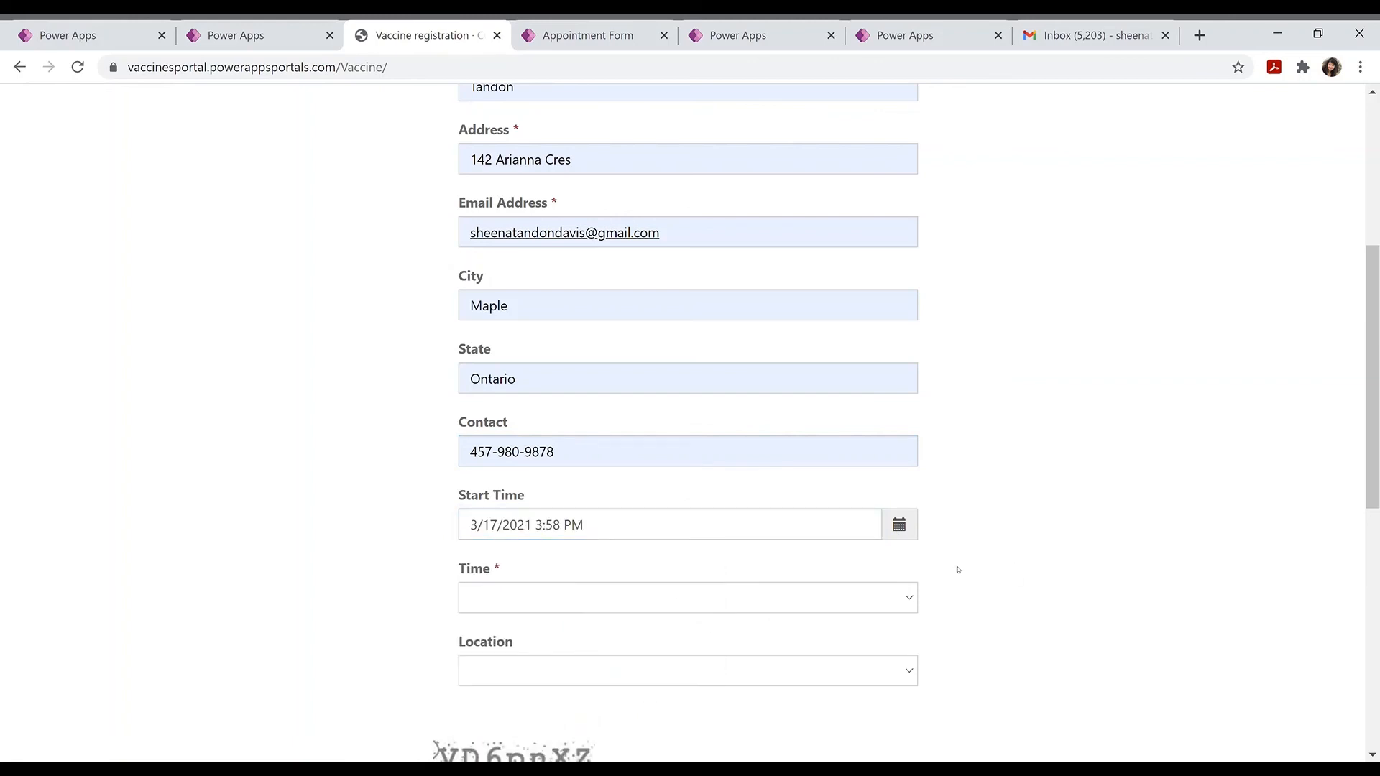
click(850, 604)
click(579, 403)
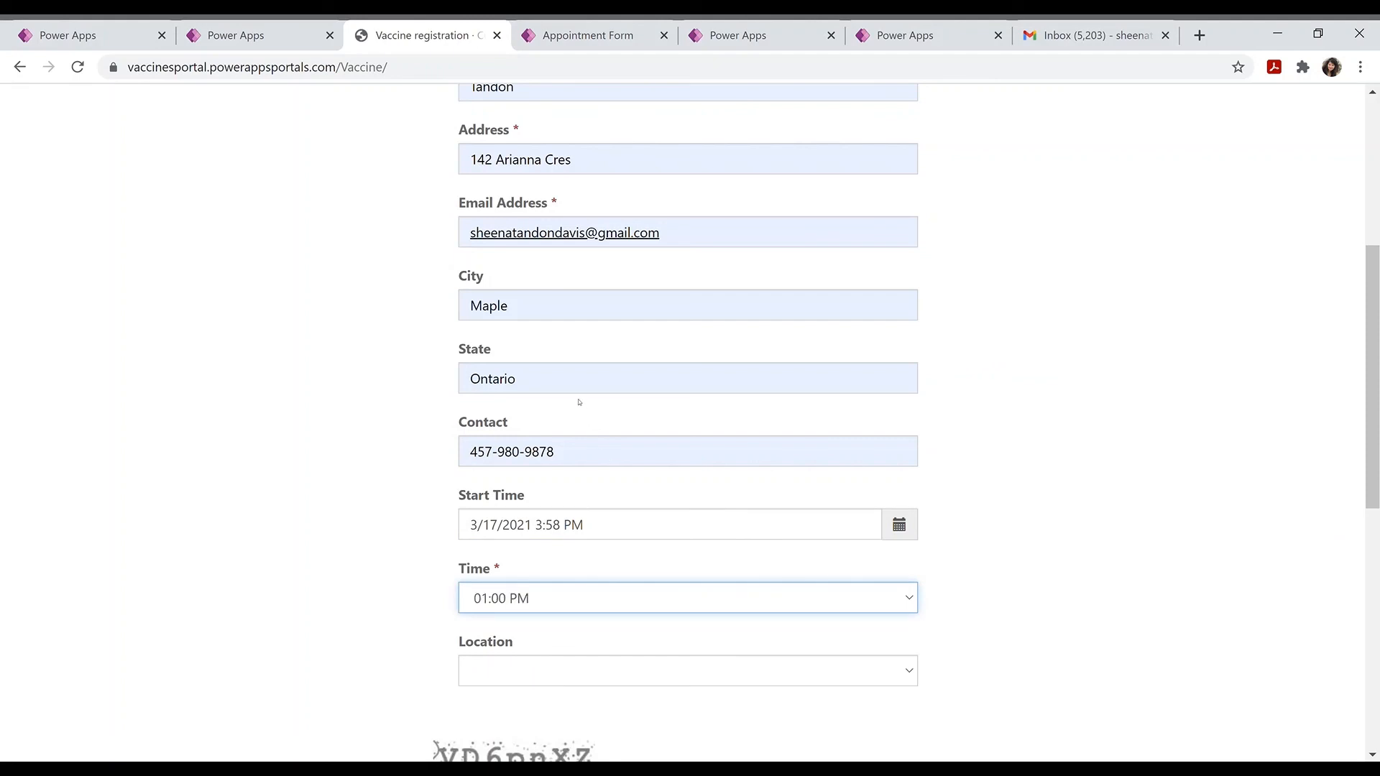
click(583, 669)
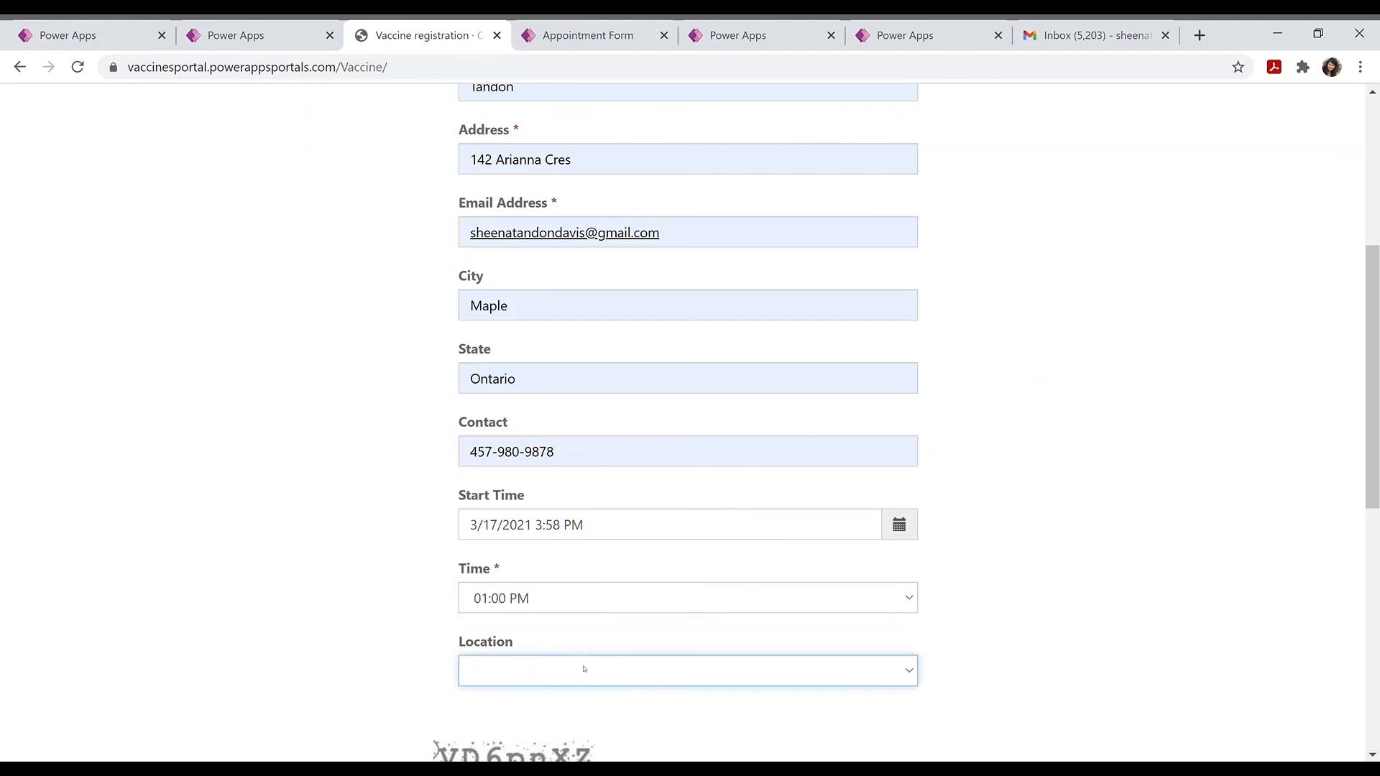
click(545, 617)
Step: Enter the captcha code with correct casing and submit the registration
scroll(1017, 629, down, 5)
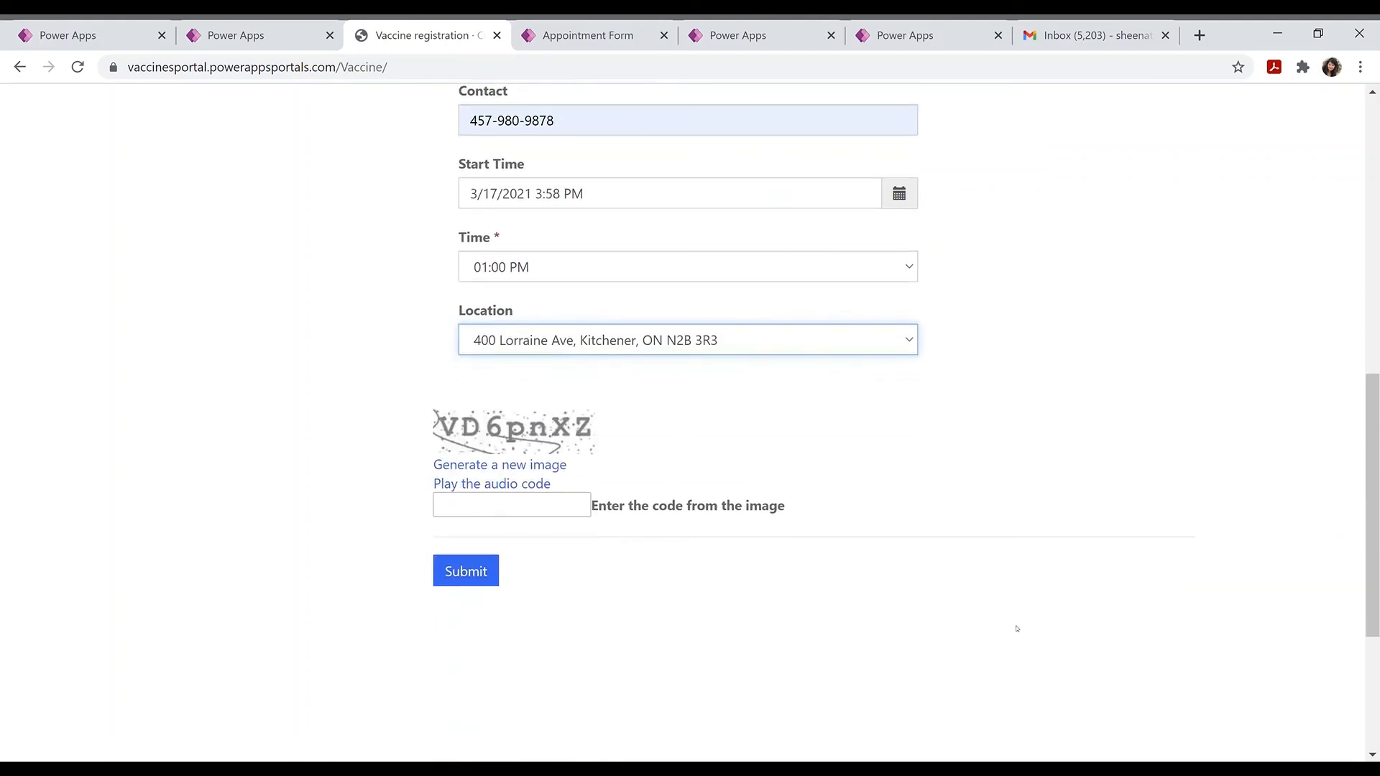
click(513, 511)
text(V)
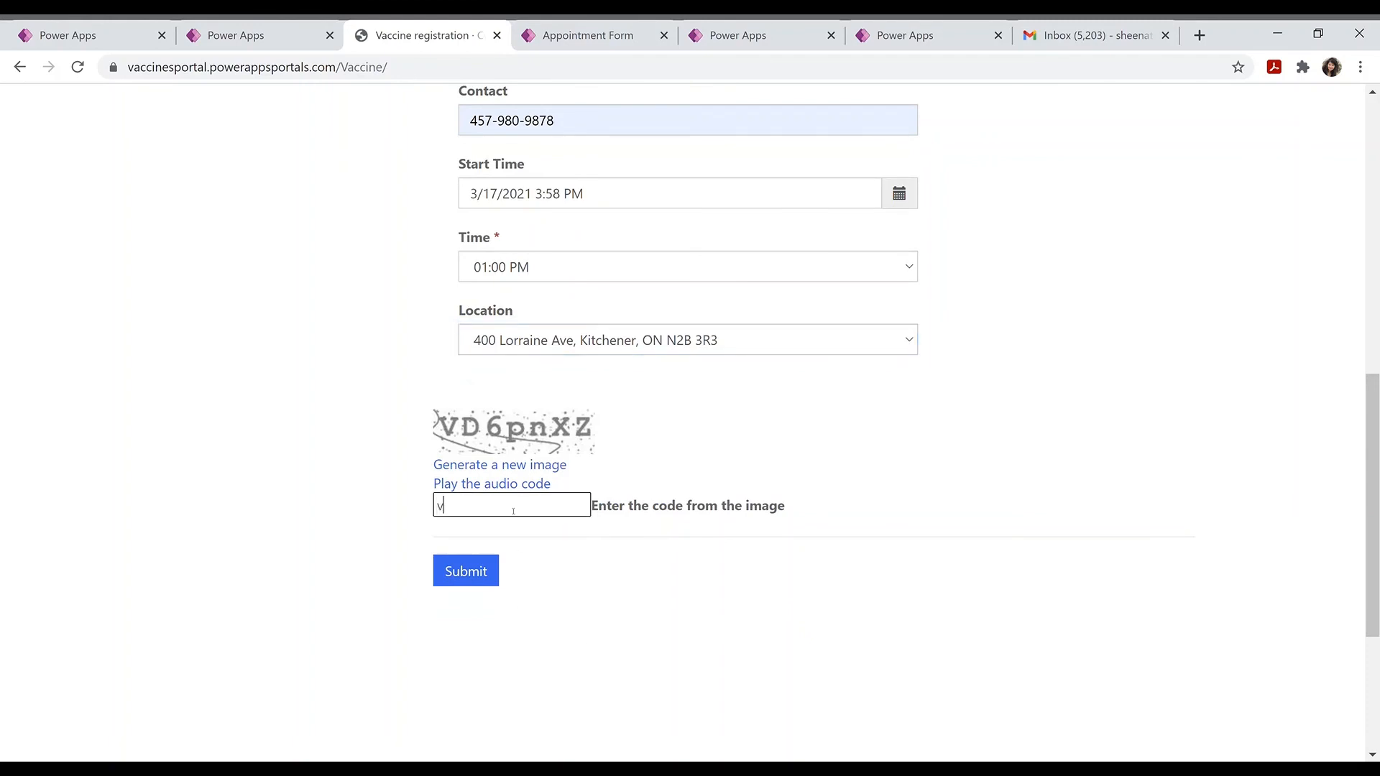
text(d)
key(BackSpace)
key(BackSpace)
text(VD6pnXZ)
click(471, 572)
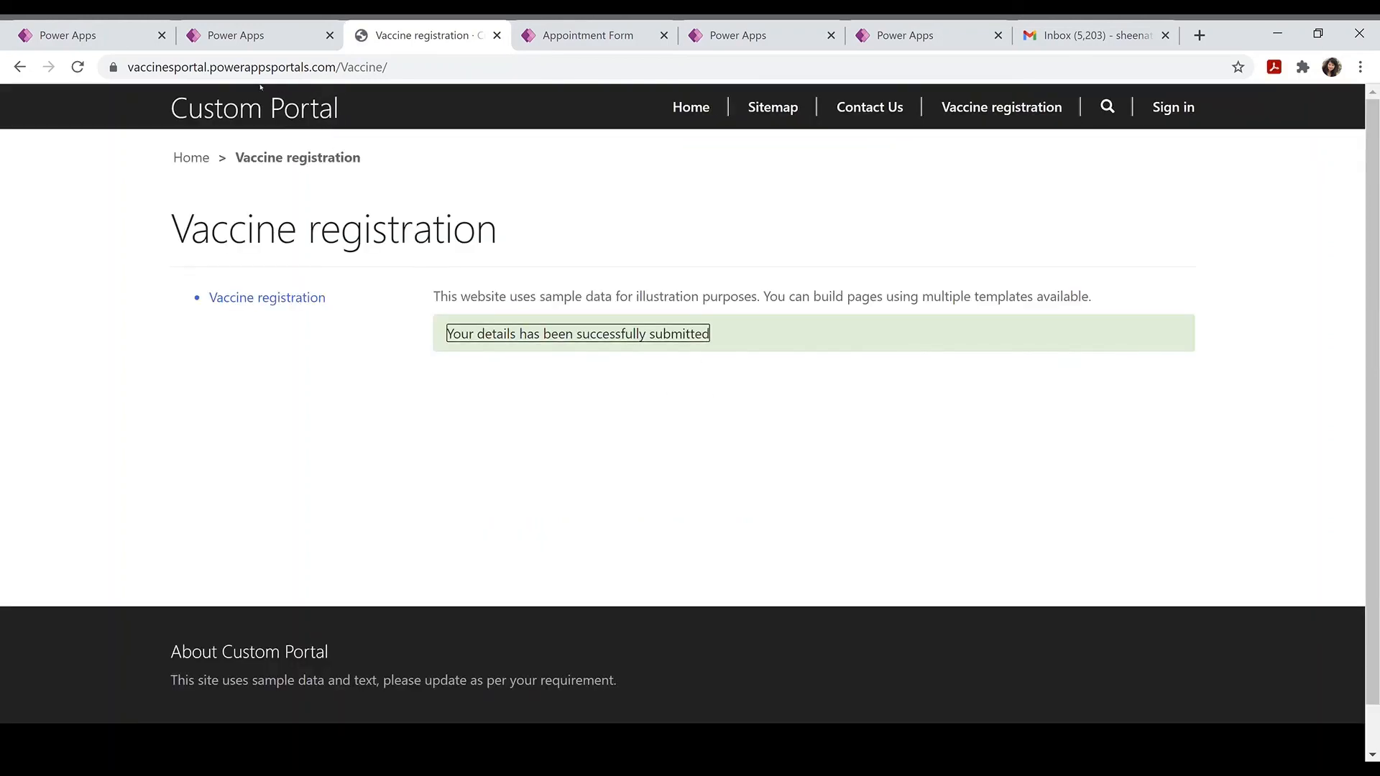
Step: Return to the flow to check the result of its test run
click(87, 29)
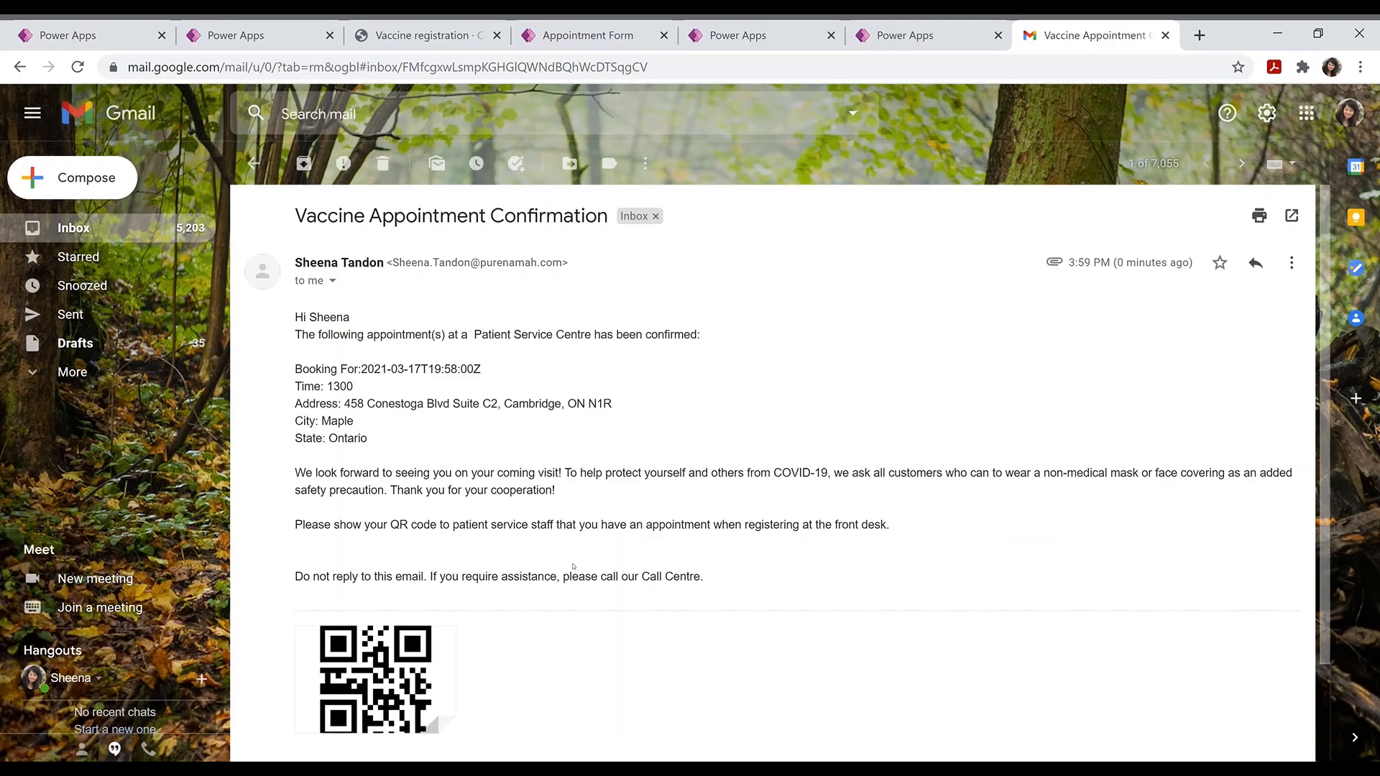
Step: Scroll to the QR code attachment in the confirmation email and view it full size
scroll(573, 565, down, 2)
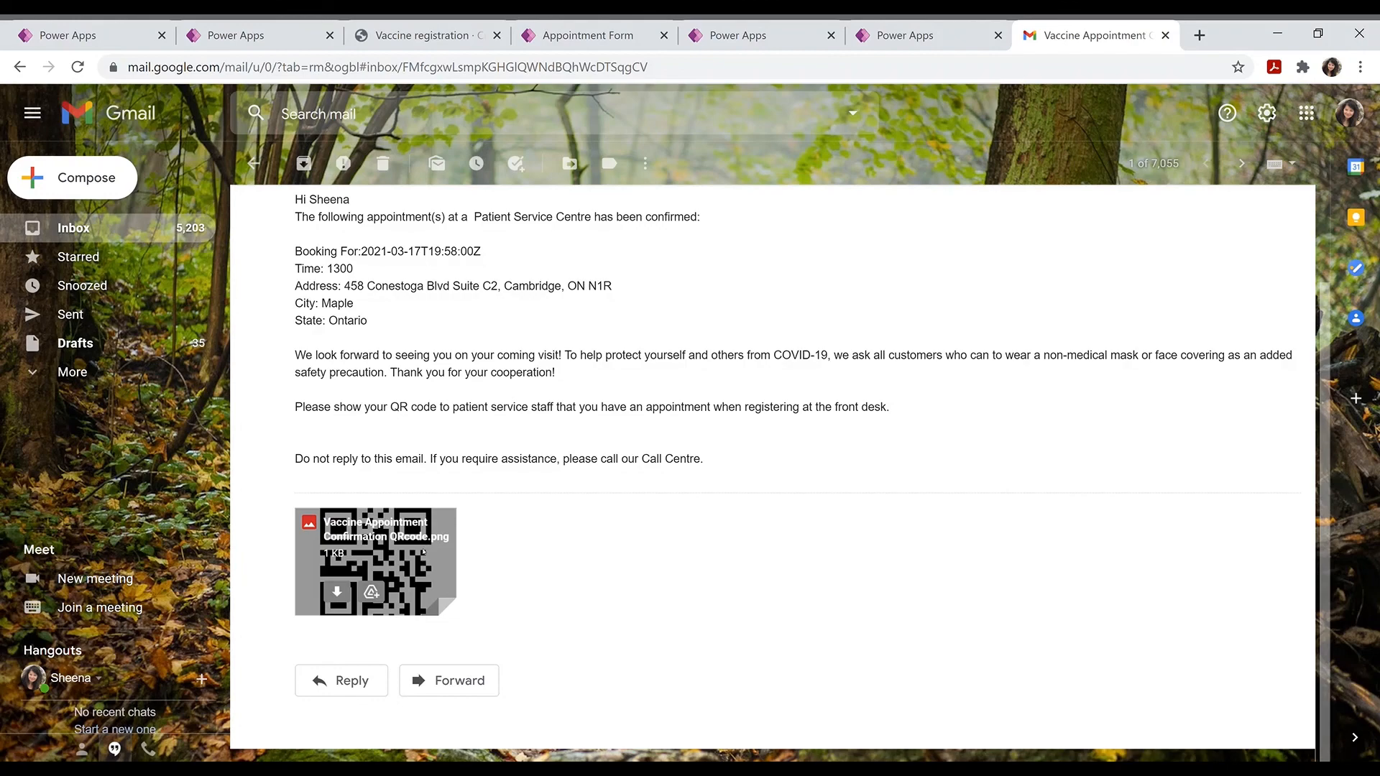
click(423, 552)
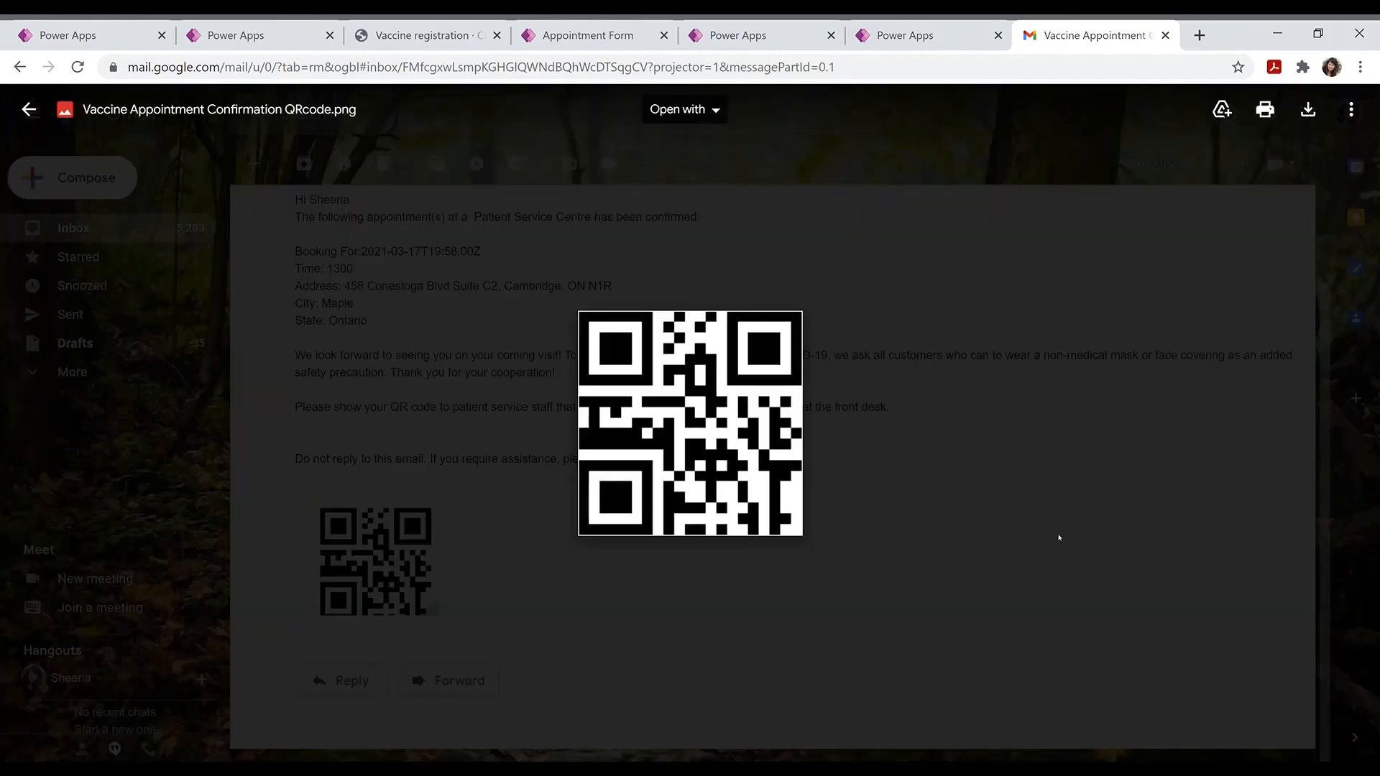